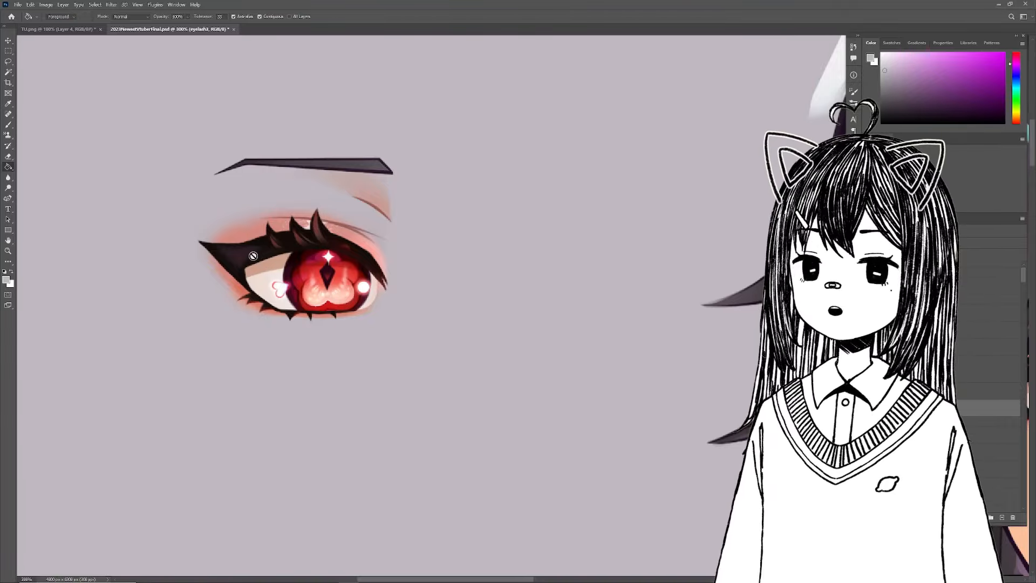
Step: Move the upper lashes, eyeliner pieces and lower lashes straight down so they sit apart below the eye
left_click_drag(252, 255, 289, 382)
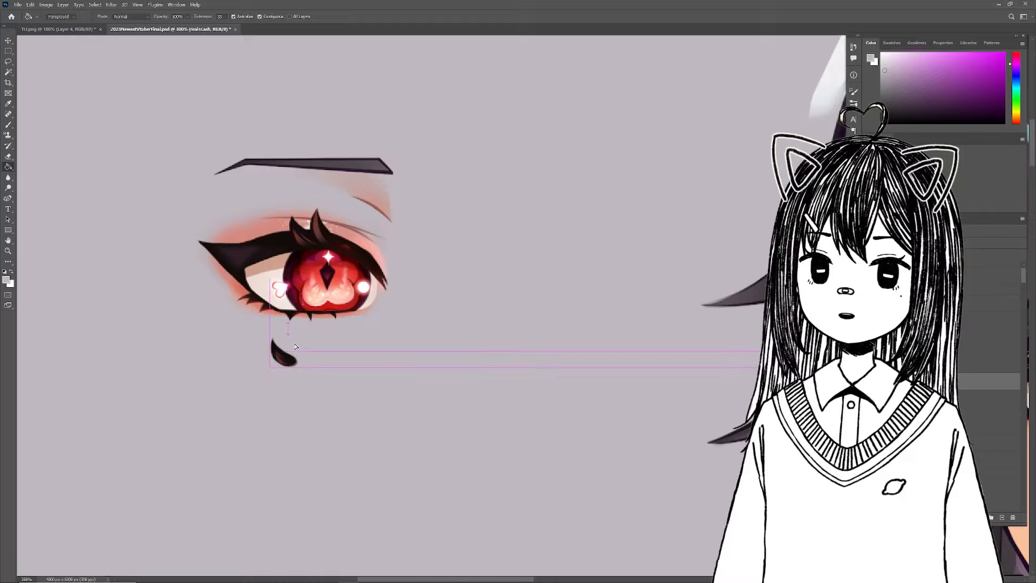
left_click_drag(303, 245, 322, 365)
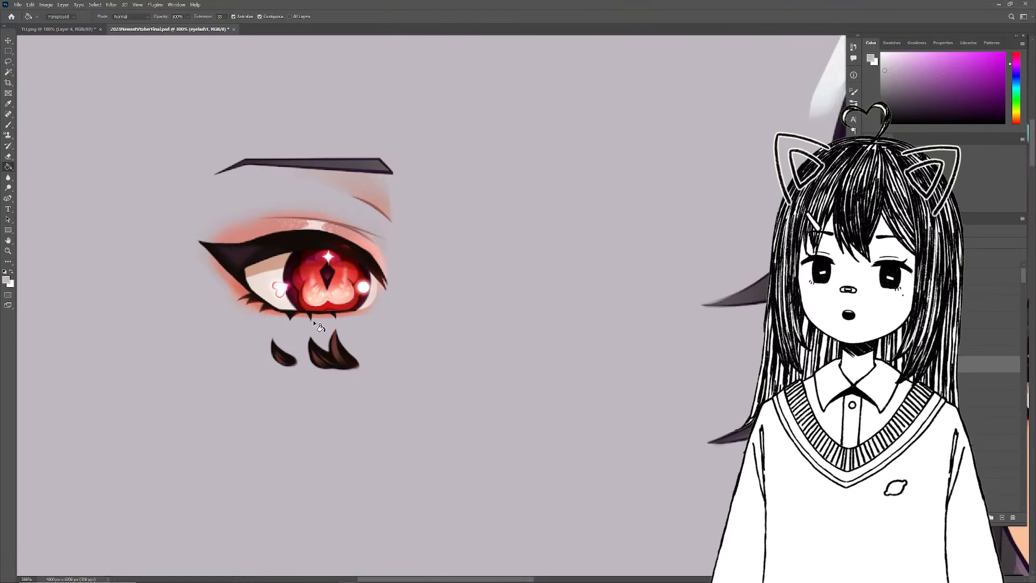
left_click(259, 260)
left_click_drag(259, 260, 266, 384)
left_click_drag(231, 313, 233, 394)
left_click_drag(252, 300, 275, 443)
left_click_drag(292, 318, 293, 440)
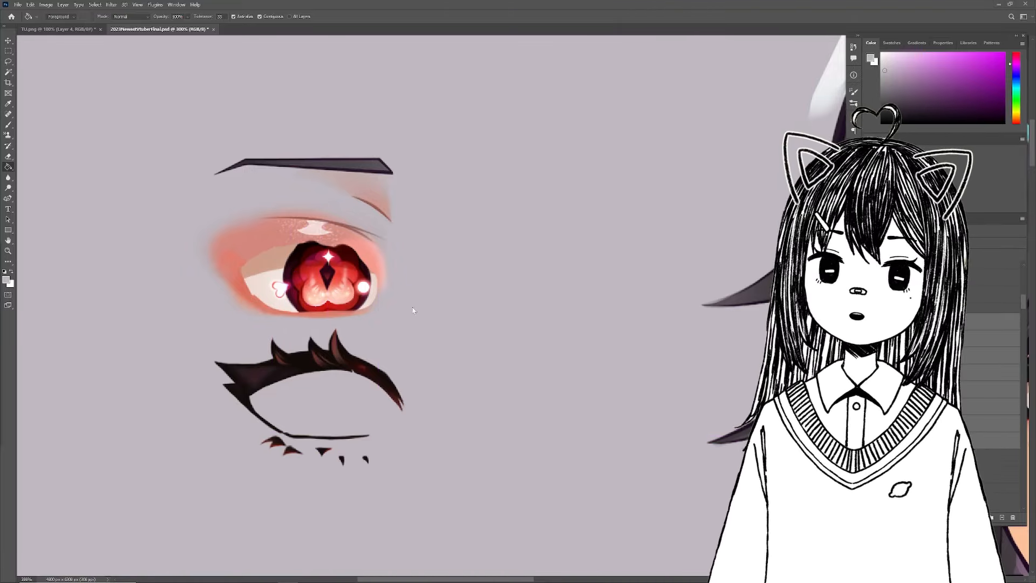
Step: Sample the sclera's off-white, adjust the brush size, and paint on the sclera layer from the eye white toward the iris
left_click(262, 285, "ctrl")
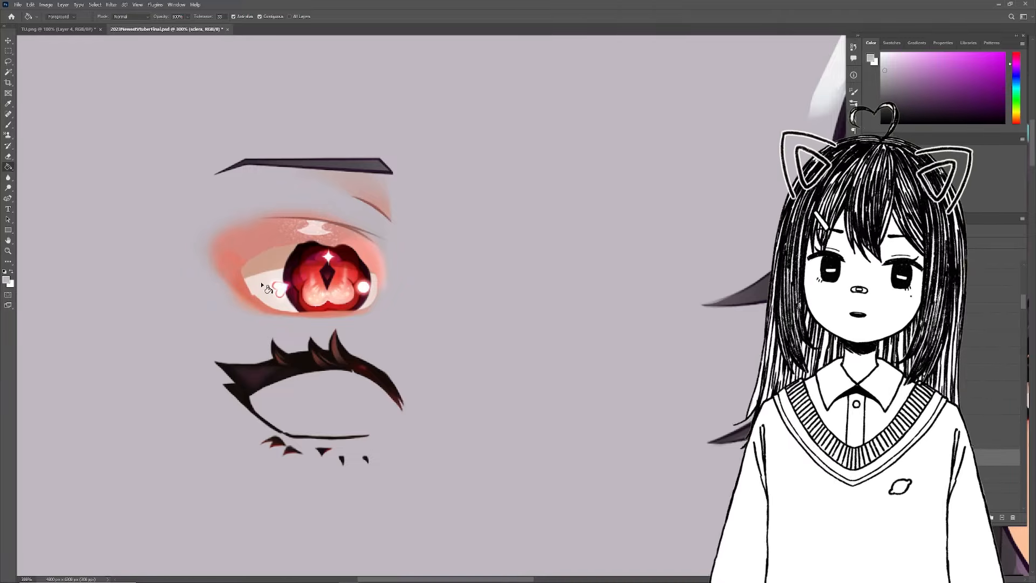
left_click(262, 284, "alt")
left_click(8, 125)
left_click(57, 20)
left_click_drag(61, 44, 57, 43)
key("Return")
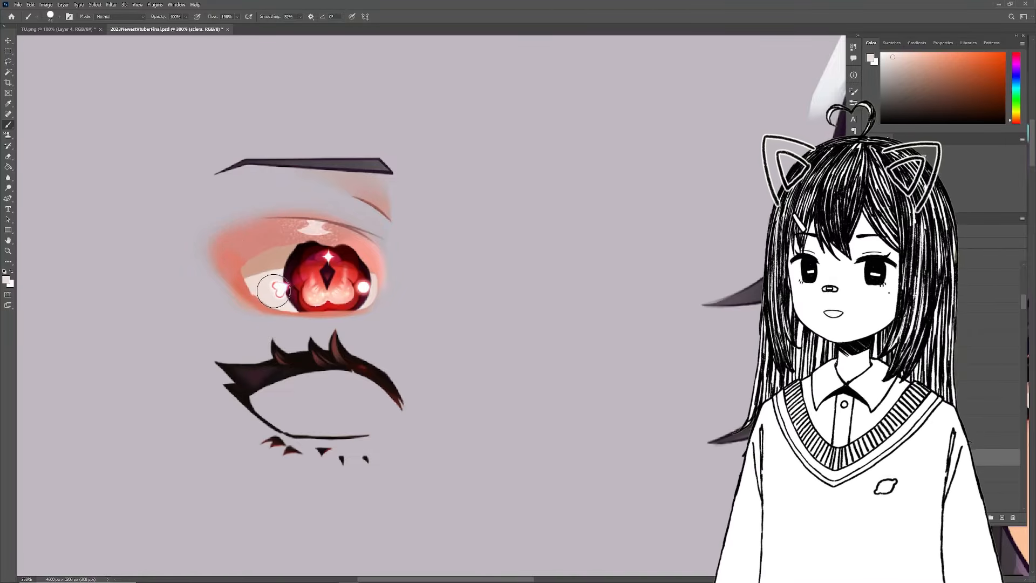
mouse_move(273, 291)
left_mouse_down()
mouse_move(256, 272)
mouse_move(267, 257)
mouse_move(256, 277)
mouse_move(269, 258)
mouse_move(324, 257)
left_mouse_up()
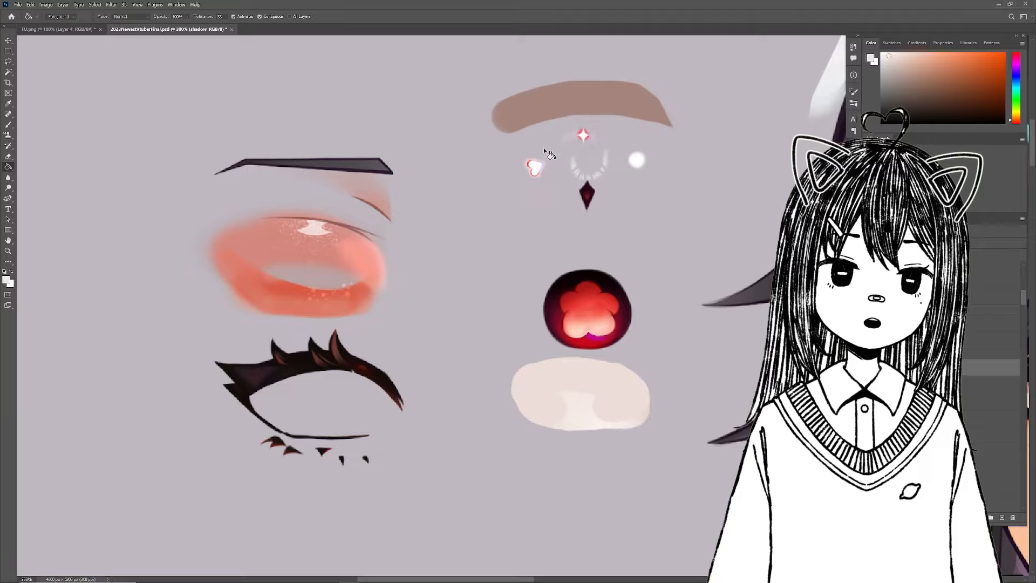
Step: Shift the diamond pupil and the sclera slightly down, and raise the eyebrow with its crease shading away from the eyelid
left_click_drag(584, 194, 595, 220)
left_click(593, 299, "ctrl")
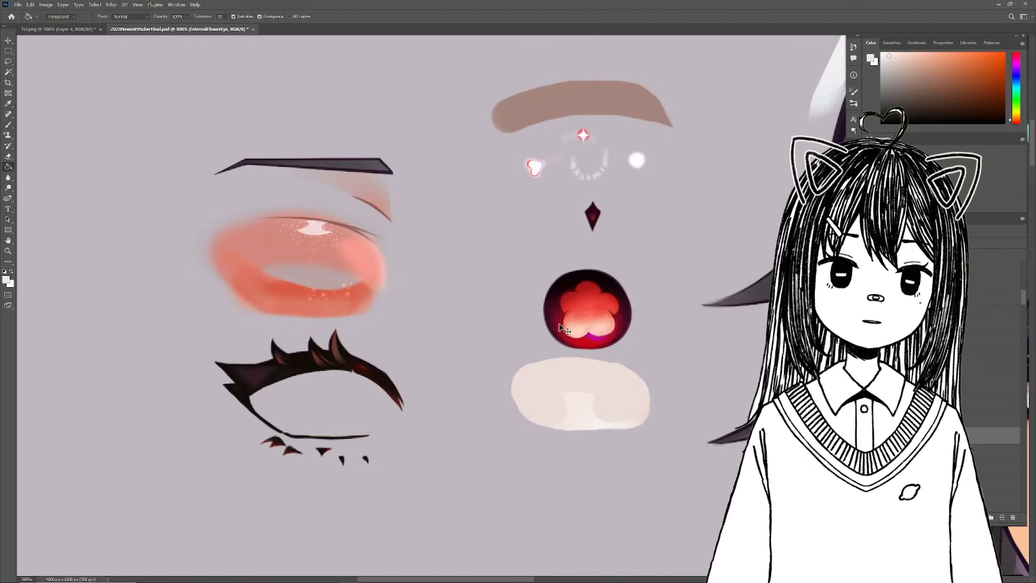
left_click_drag(585, 408, 593, 422)
mouse_move(367, 167)
left_mouse_down()
mouse_move(366, 54)
mouse_move(367, 69)
left_mouse_up()
mouse_move(386, 200)
left_mouse_down()
mouse_move(373, 128)
mouse_move(392, 86)
mouse_move(384, 93)
left_mouse_up()
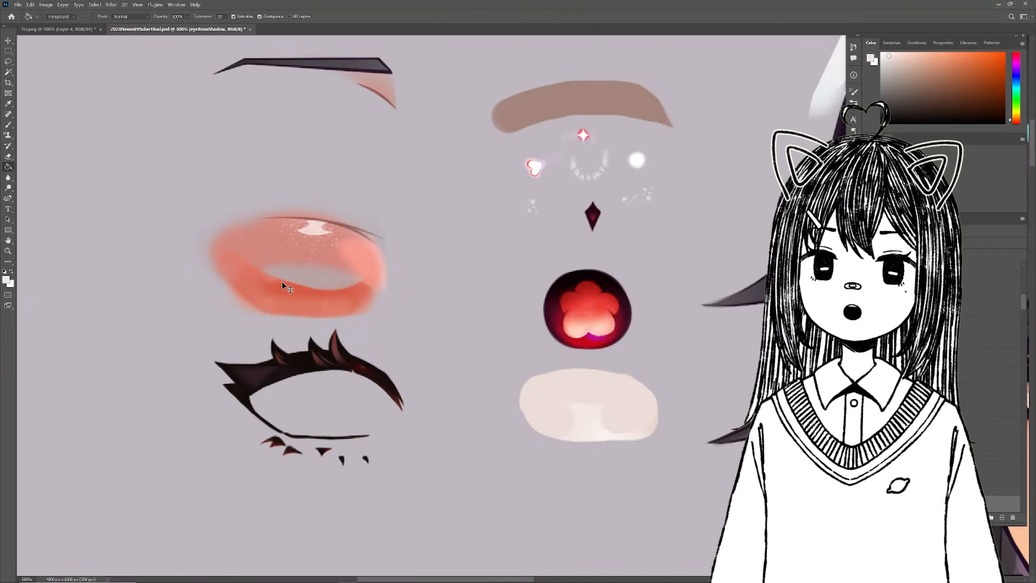
Step: Separate the eyelid layers by moving the lower-lid shading below the lashes and the upper-lid colour, crease and sparkles down
left_click_drag(283, 296, 284, 498)
left_click_drag(291, 248, 319, 332)
left_click_drag(315, 228, 329, 312)
left_click_drag(310, 246, 325, 330)
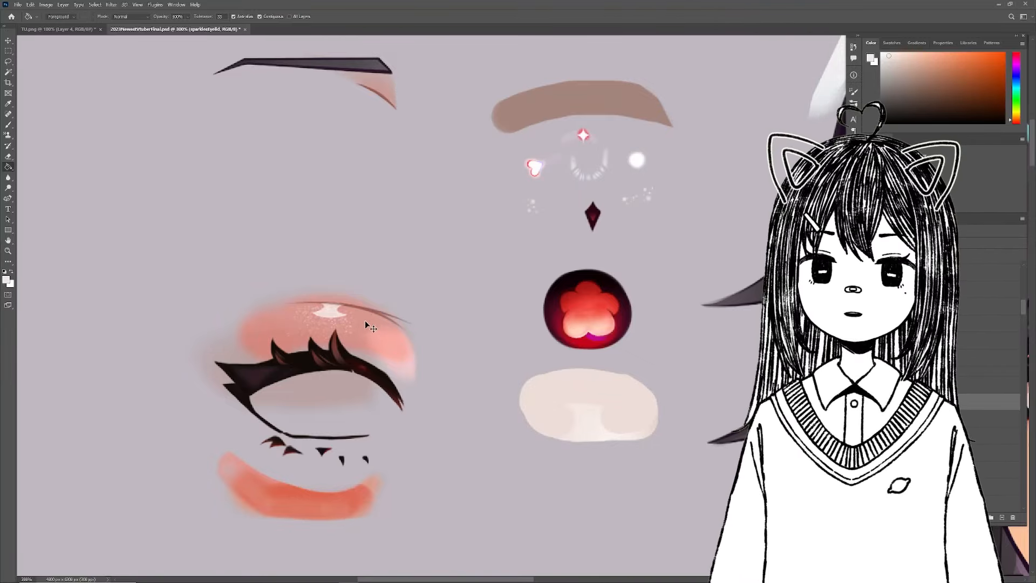
Step: Move the lash and eyeliner pieces up between the eyebrow and the eyelid shading
left_click_drag(296, 368, 292, 169)
left_click_drag(342, 363, 353, 158)
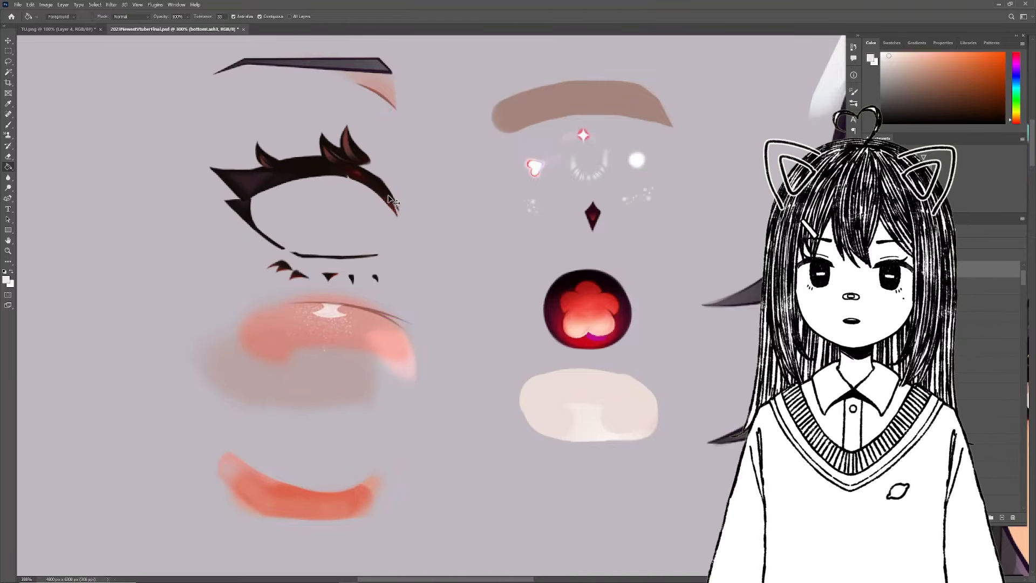
left_click(388, 195, "ctrl")
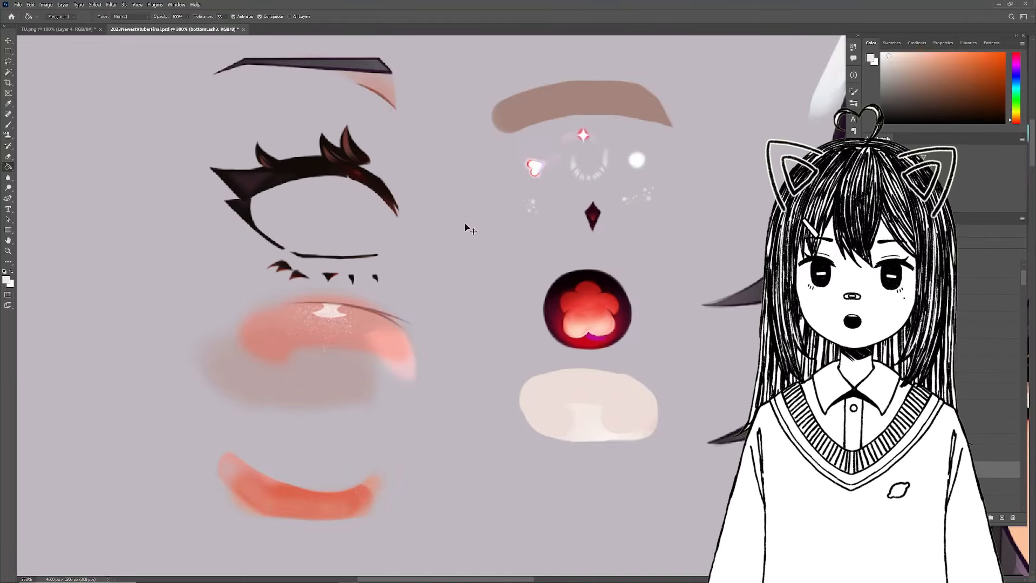
left_click(351, 343, "ctrl")
left_click(637, 160, "ctrl")
Step: Choose a new brush colour and draw freehand strokes near the brow-shaped shadow and beside the separated eyelid pieces
key("b")
left_click(1016, 76)
left_click_drag(488, 62, 551, 69)
left_click_drag(459, 280, 413, 294)
left_click_drag(421, 287, 424, 303)
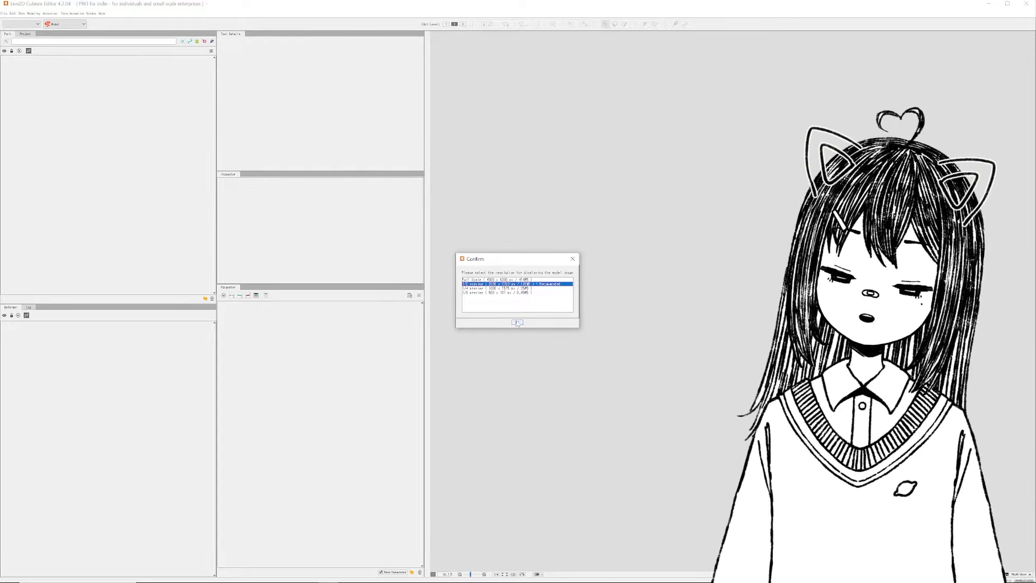
Step: In Live2D Cubism Editor, load the imported model image at the recommended preview resolution
left_click(516, 322)
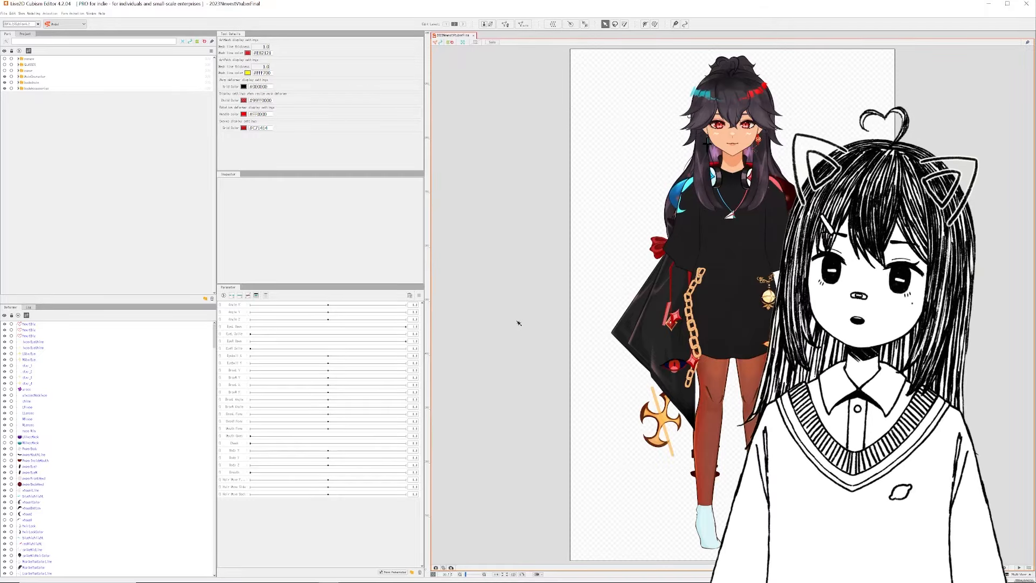
scroll(723, 107, "up", 5)
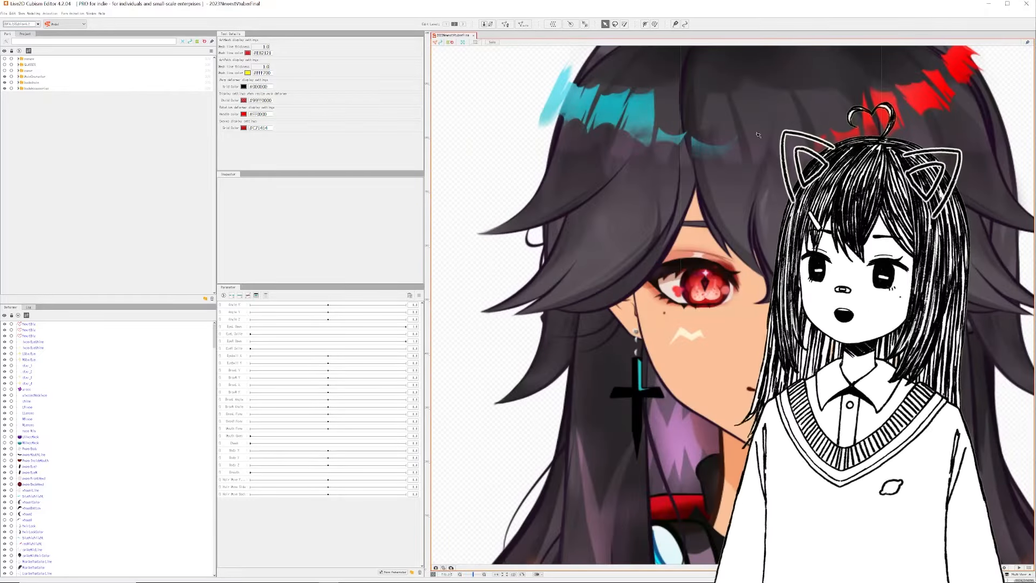
scroll(766, 270, "up", 5)
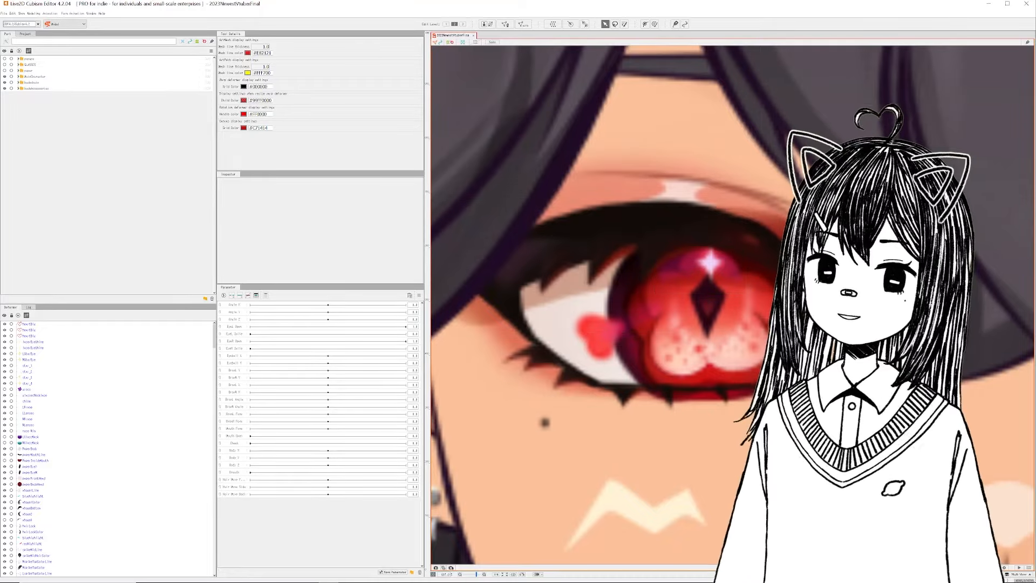
Step: Set the blend mode of the eye's glow and shine layers to Additive
left_click(23, 13)
left_click(80, 85)
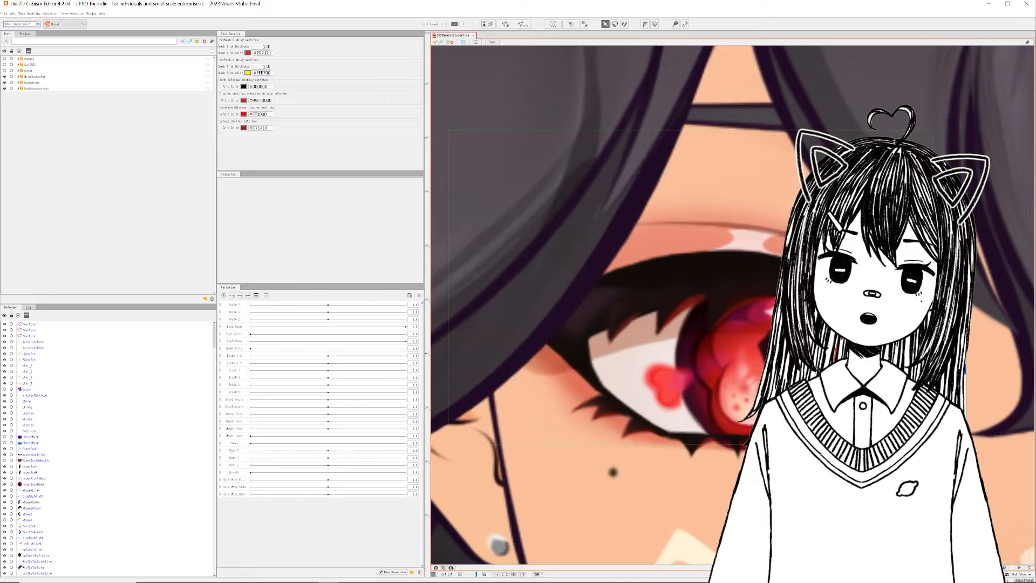
left_click(251, 248)
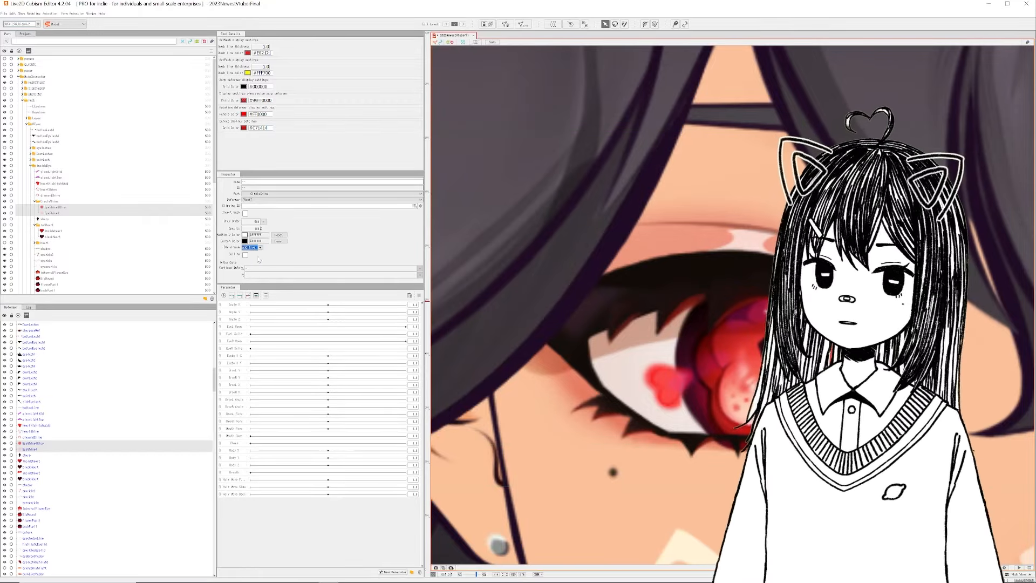
left_click(33, 437)
left_click(33, 431, "ctrl")
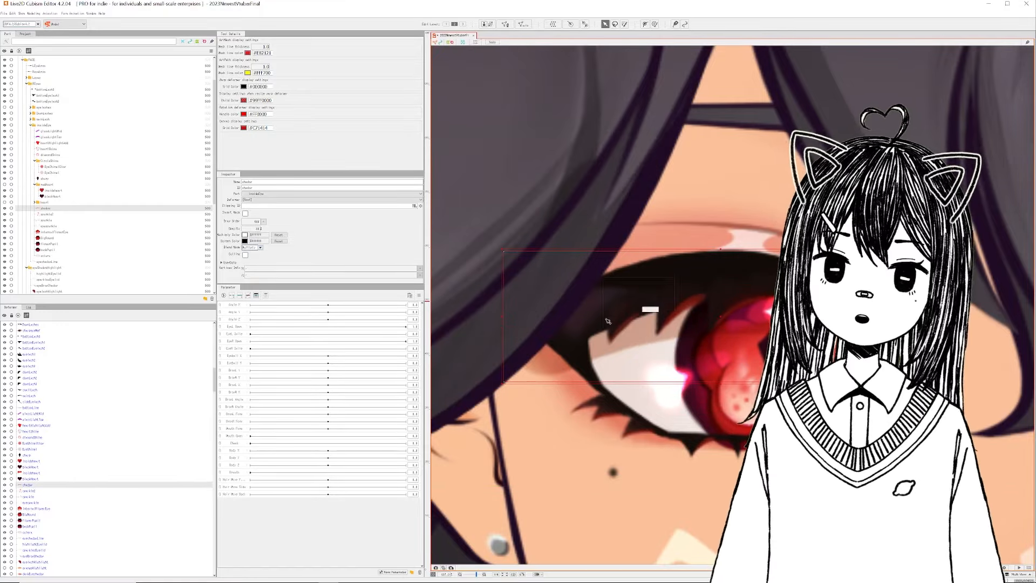
Step: Clip the iris, pupil and eye shadow layers to the sclera by pasting its ID as their clipping ID
left_click(49, 161)
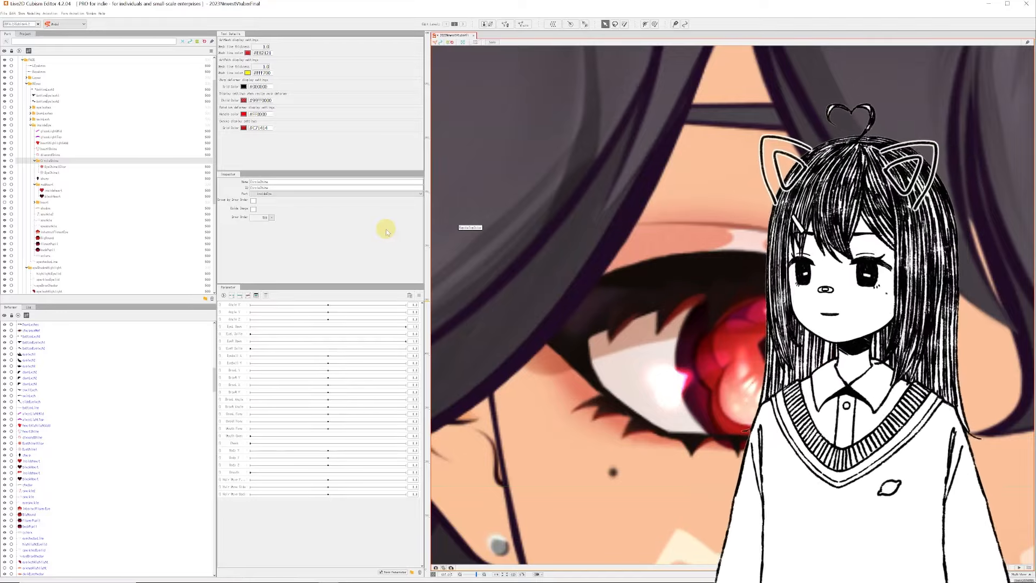
double_click(386, 229)
left_click(51, 255)
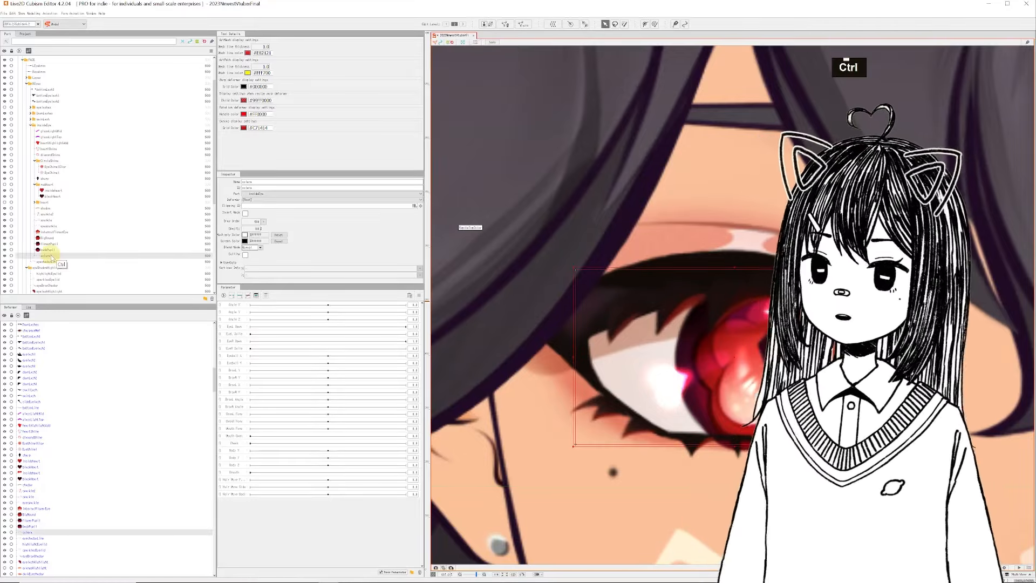
key("ctrl+c")
left_click(48, 249)
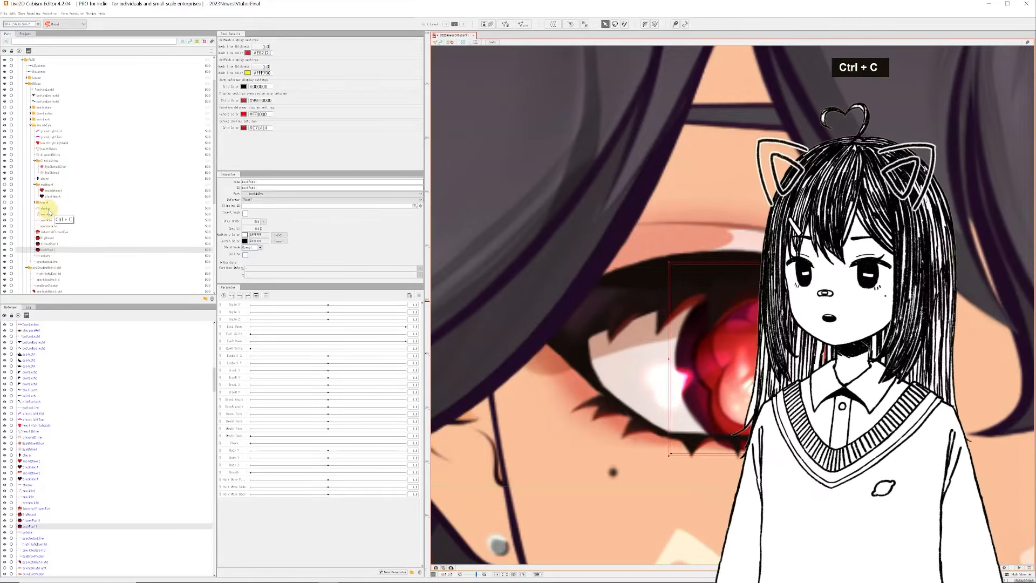
left_click(47, 209, "shift")
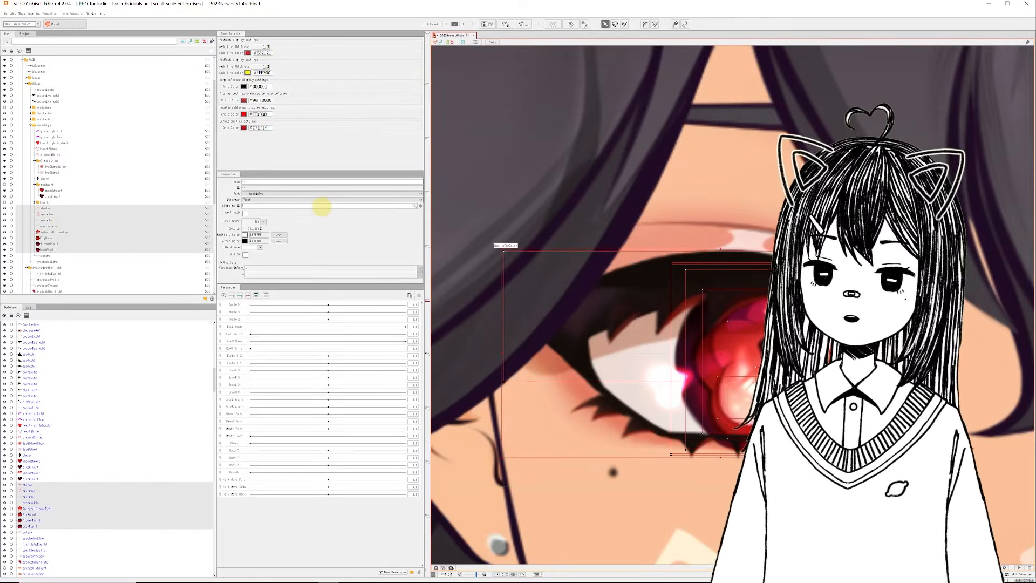
key("ctrl+v")
key("Return")
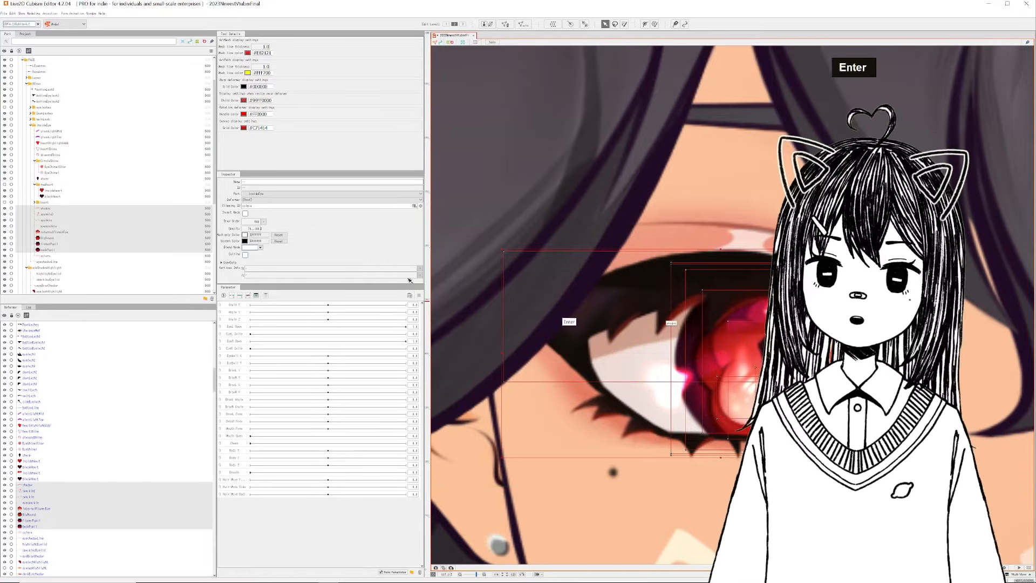
Step: Generate automatic meshes for all layers of the model with the Standard preset
left_click(68, 414)
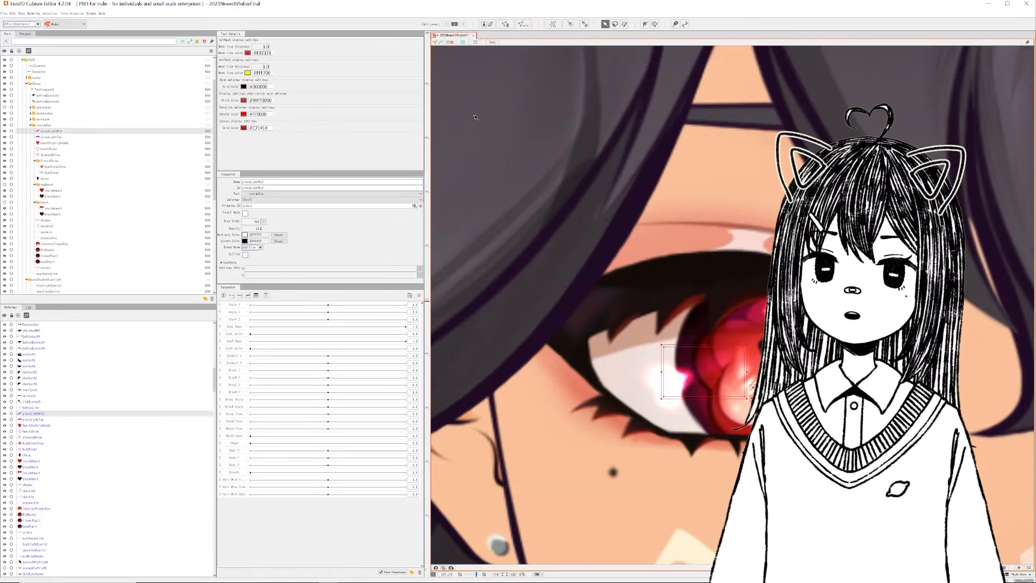
key("ctrl+a")
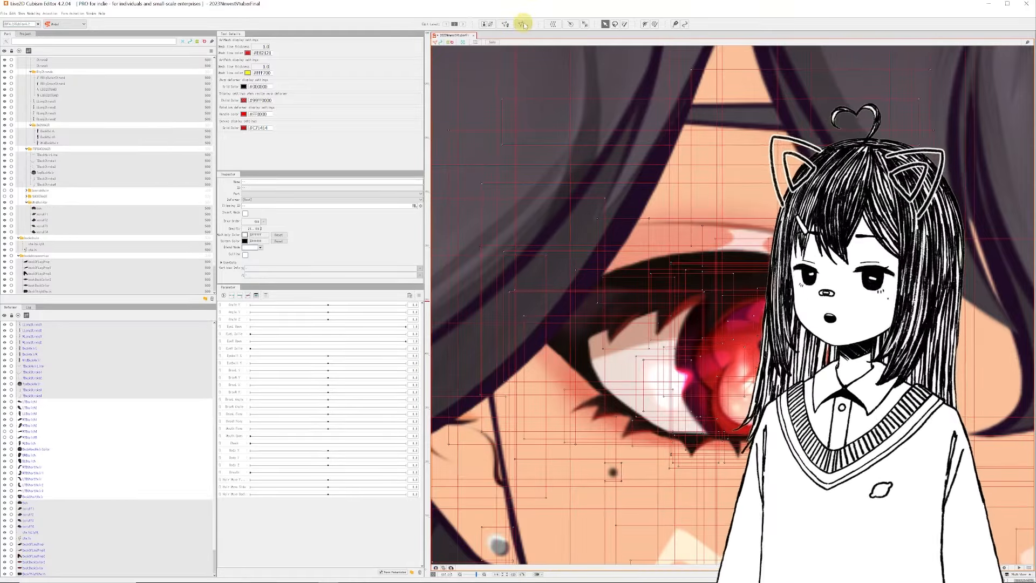
left_click(522, 24)
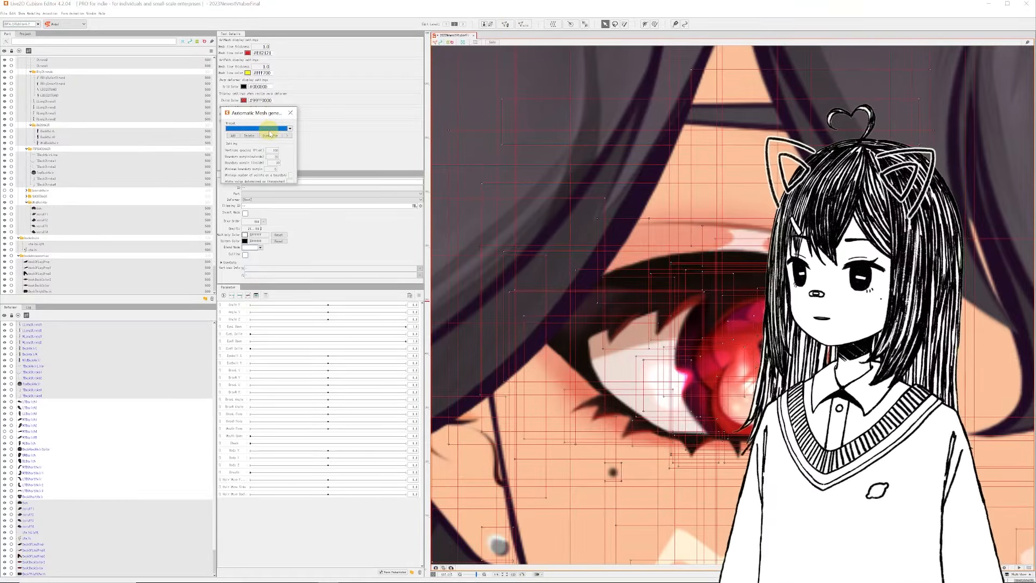
left_click(269, 131)
left_click(254, 142)
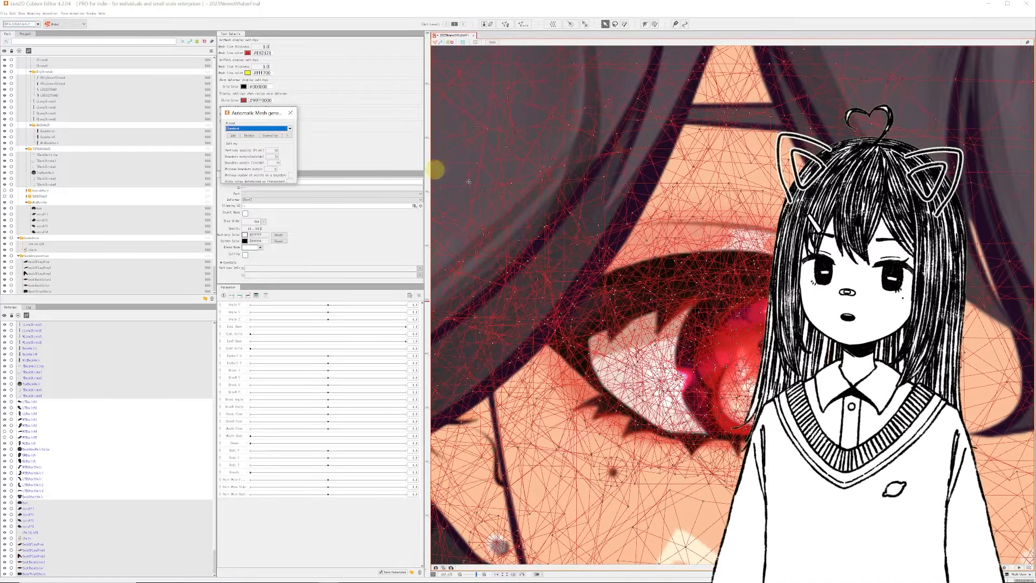
scroll(621, 239, "down", 5)
scroll(653, 245, "down", 1)
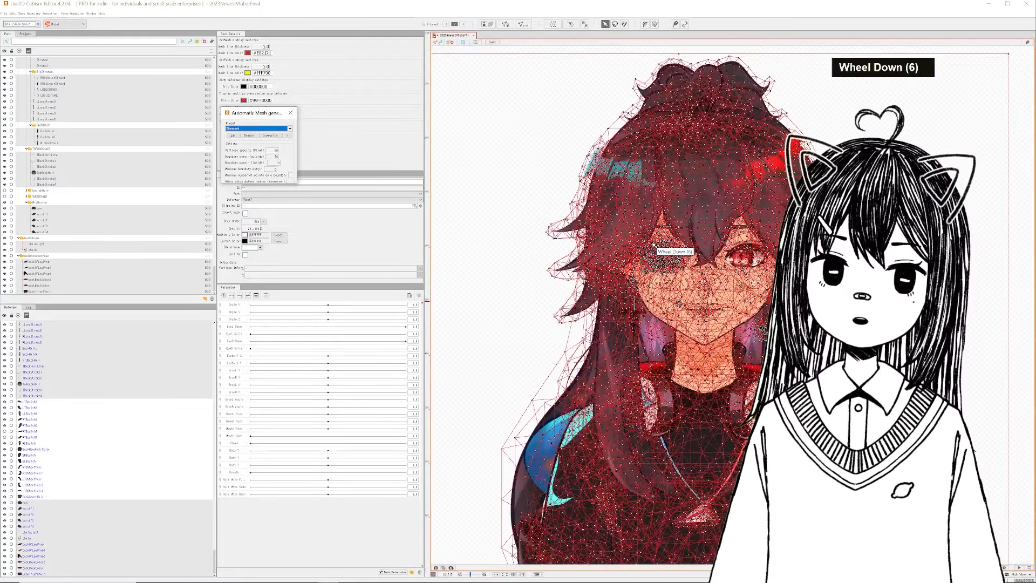
Step: Select the range of layers making up the character's right eye, from the bottom lashes onward, leaving out one overlapping layer
scroll(665, 258, "up", 3)
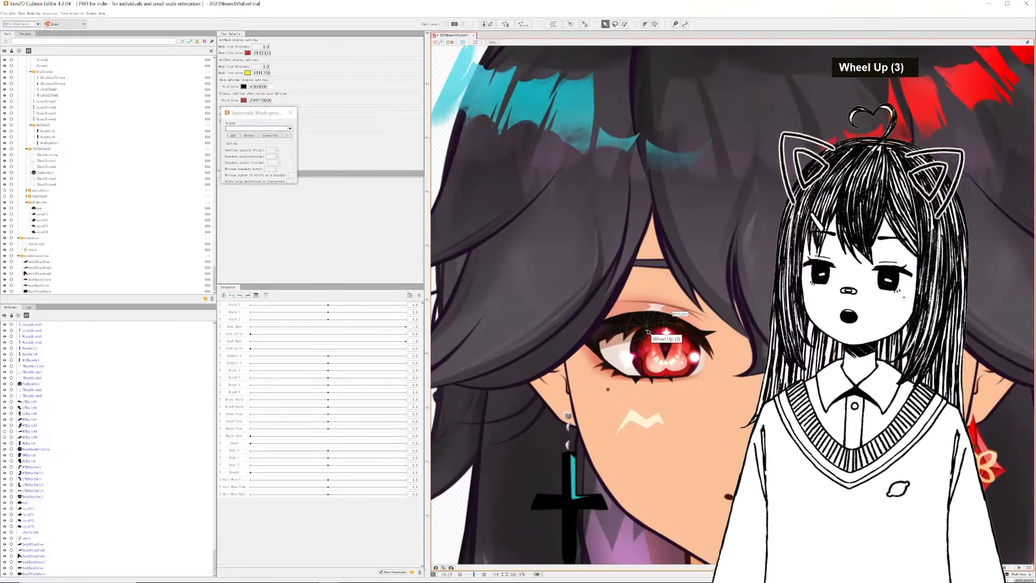
left_click(647, 332)
scroll(69, 405, "up", 1)
scroll(68, 410, "down", 3)
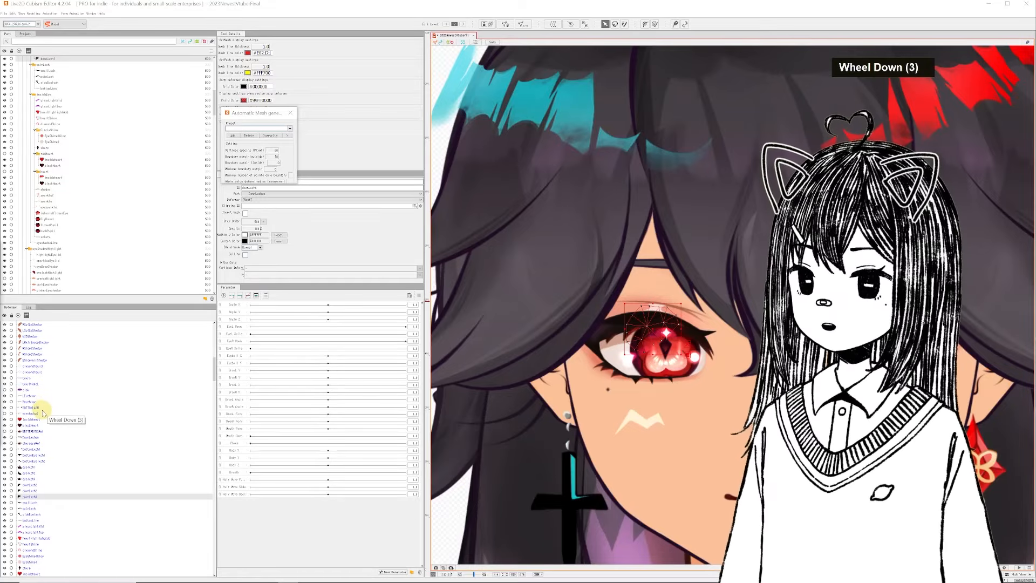
left_click(43, 409)
left_click(32, 395)
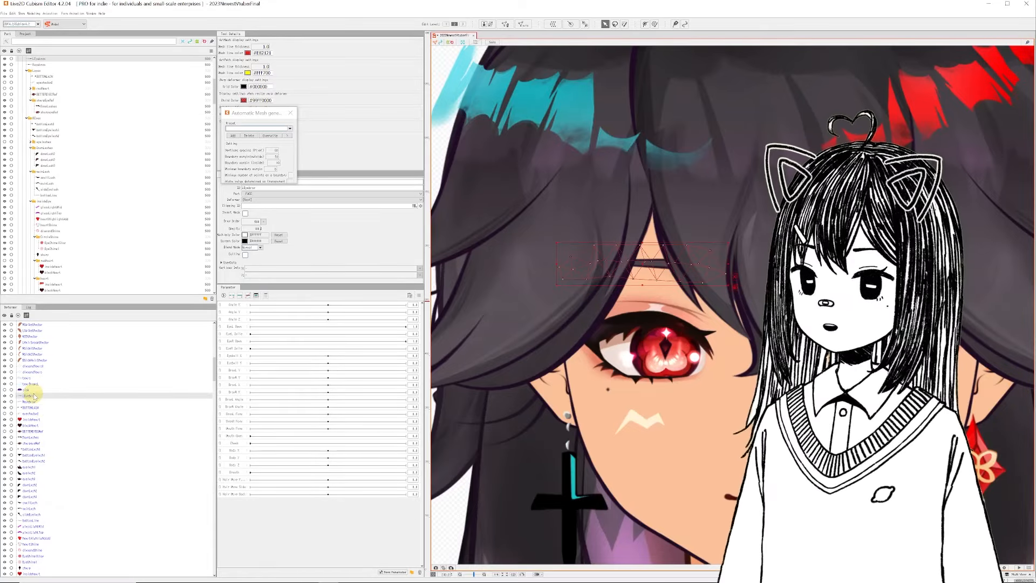
left_click(32, 443)
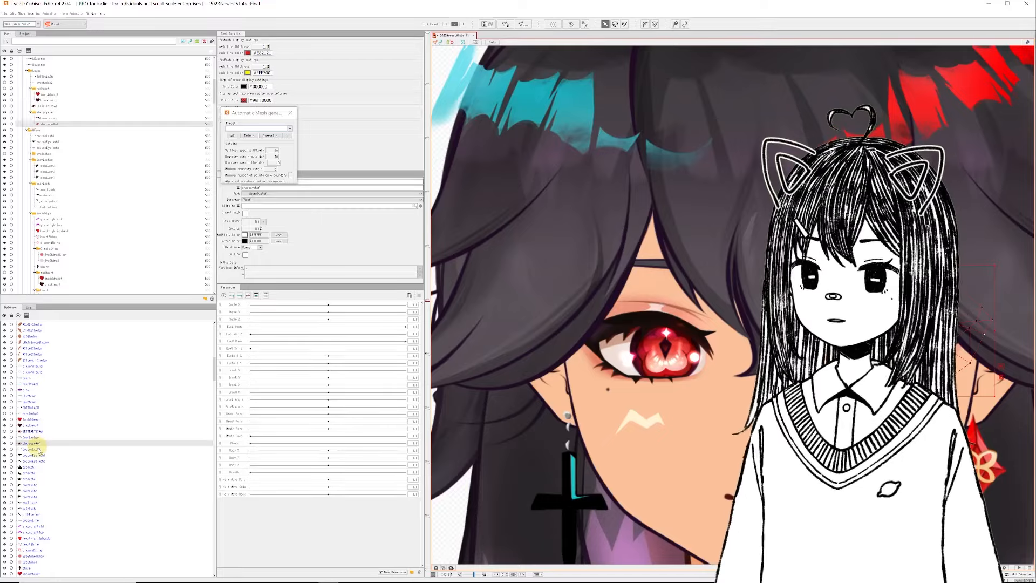
left_click(30, 449)
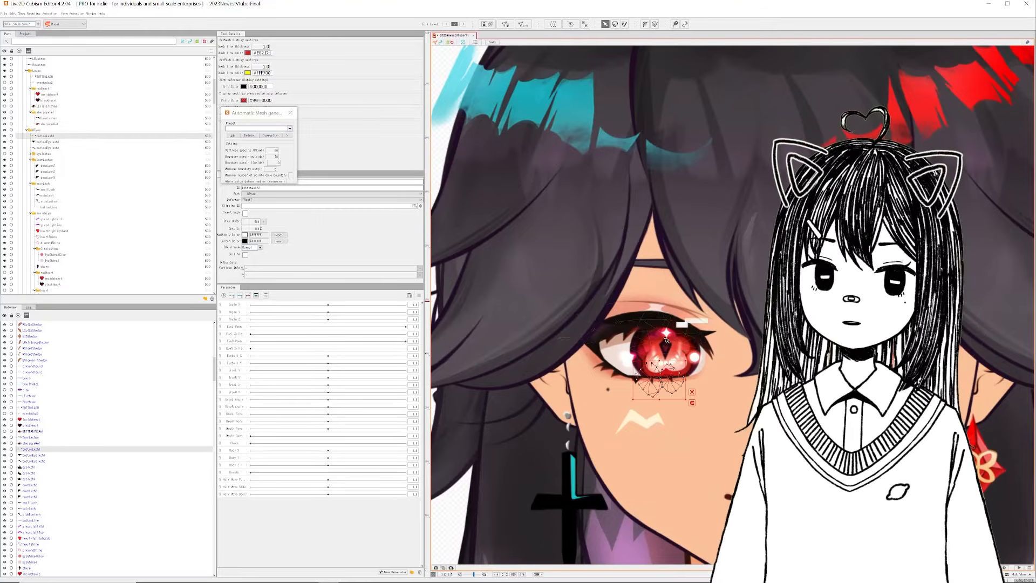
scroll(108, 447, "down", 9)
left_click(47, 526, "shift")
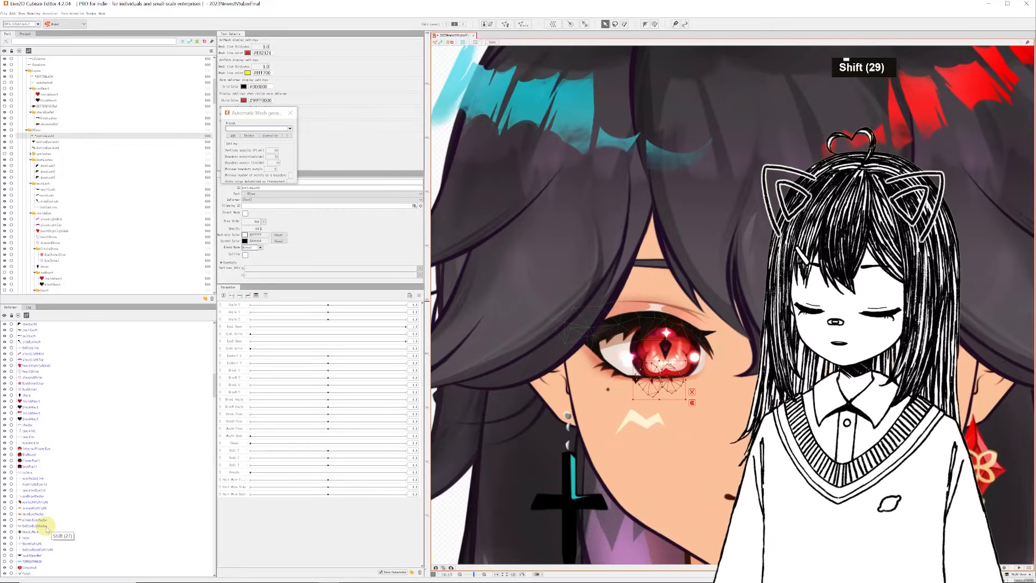
left_click(47, 526, "shift")
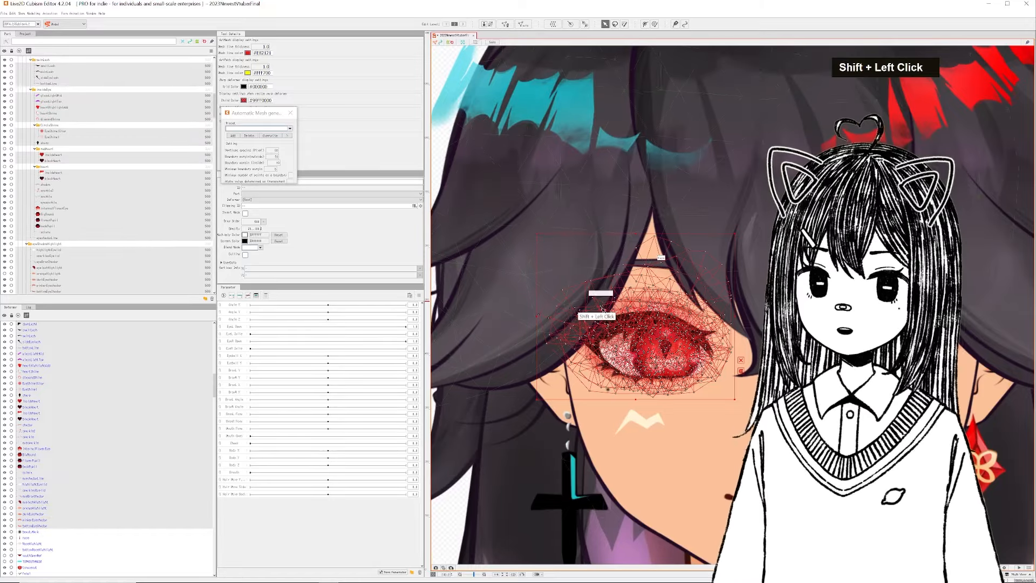
left_click(601, 305, "ctrl")
Step: Create a warp deformer named "Eye!" in the REyes part as the parent of the selected eye layers
left_click(554, 25)
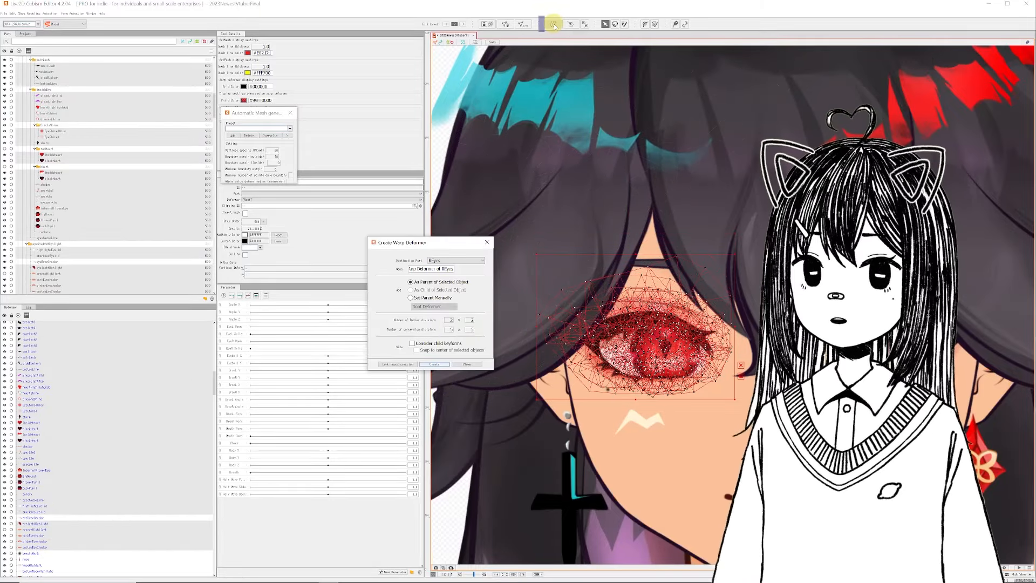
left_click(456, 260)
left_click(417, 263)
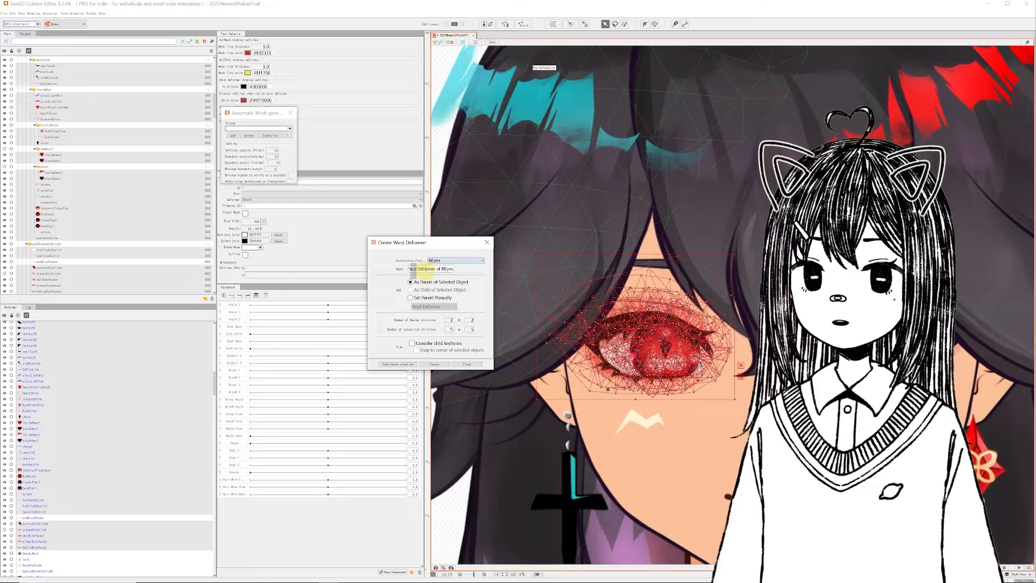
key("ctrl+a")
type("Eye")
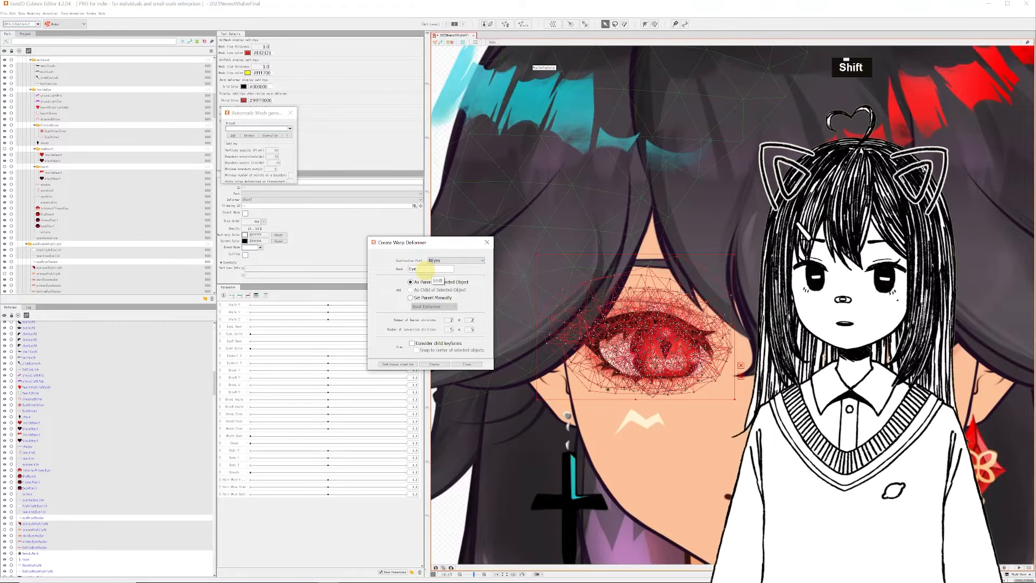
type("<")
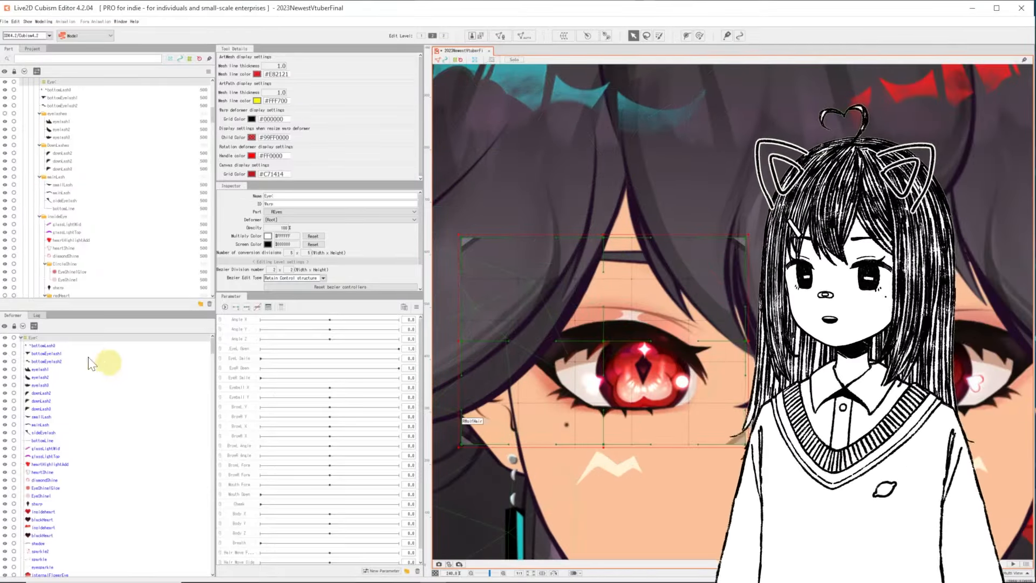
Step: Open the first bottom lash layer inside the eye deformer for mesh editing and erase its entire automatic mesh
left_click(54, 346)
scroll(666, 437, "up", 2)
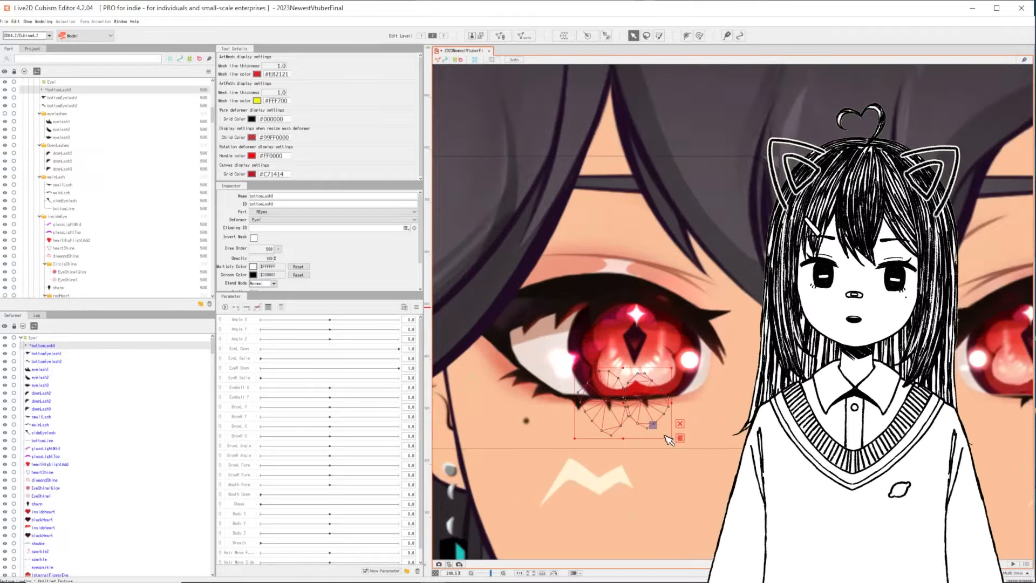
scroll(667, 437, "up", 2)
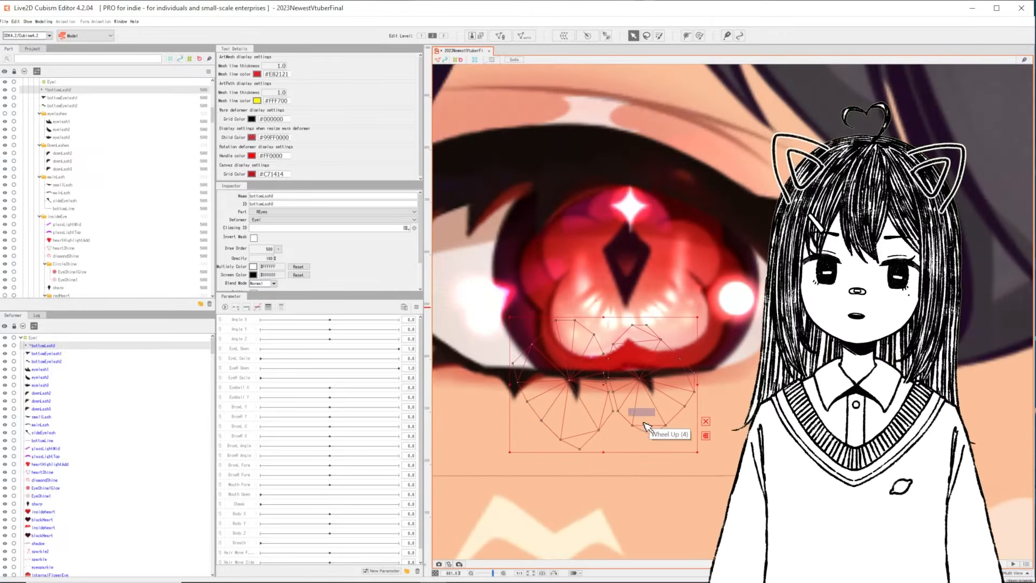
scroll(643, 423, "down", 1)
left_click(501, 35)
scroll(604, 390, "up", 1)
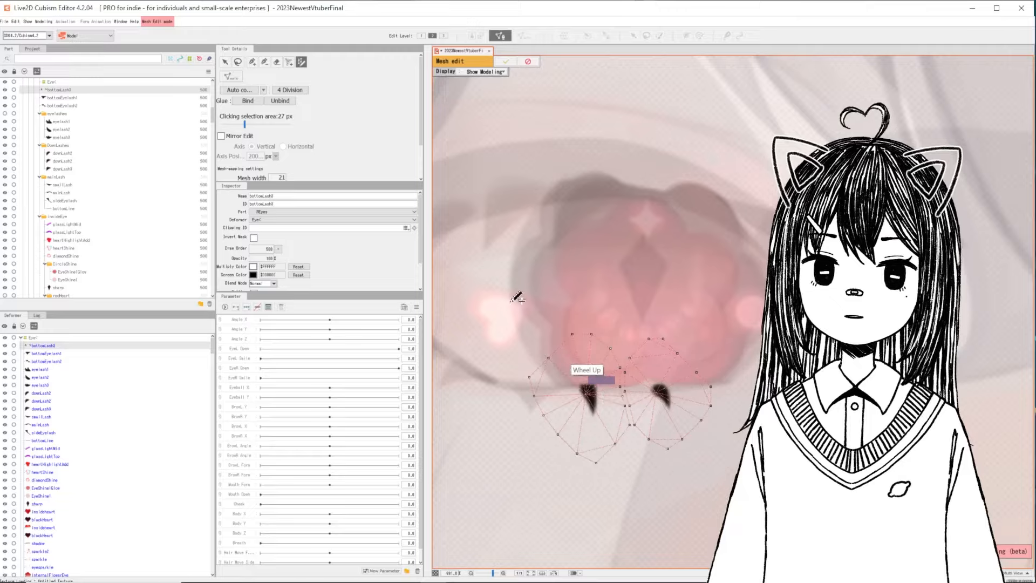
left_click(277, 62)
left_click_drag(737, 399, 730, 435)
key("b")
left_click_drag(698, 399, 697, 484)
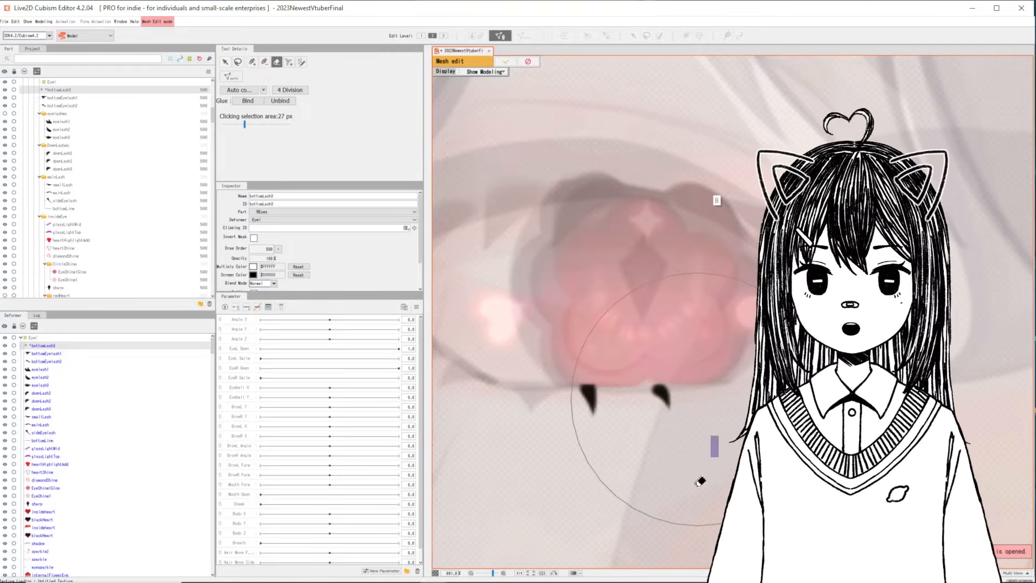
Step: Place an outer ring of mesh vertices around the bottom lash layer's first spike, leaving a margin around the artwork
scroll(542, 276, "up", 1)
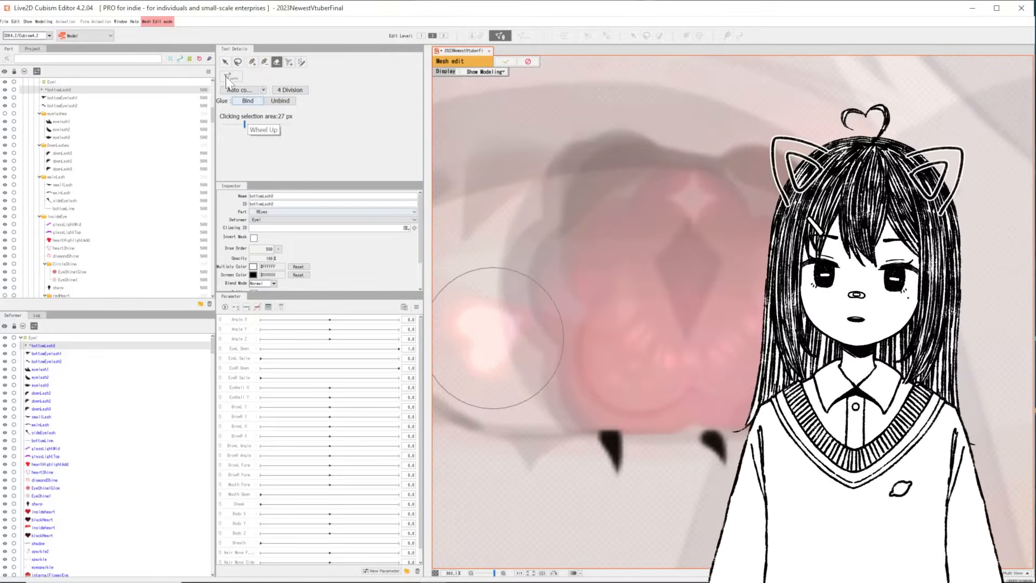
left_click(251, 61)
scroll(621, 427, "up", 1)
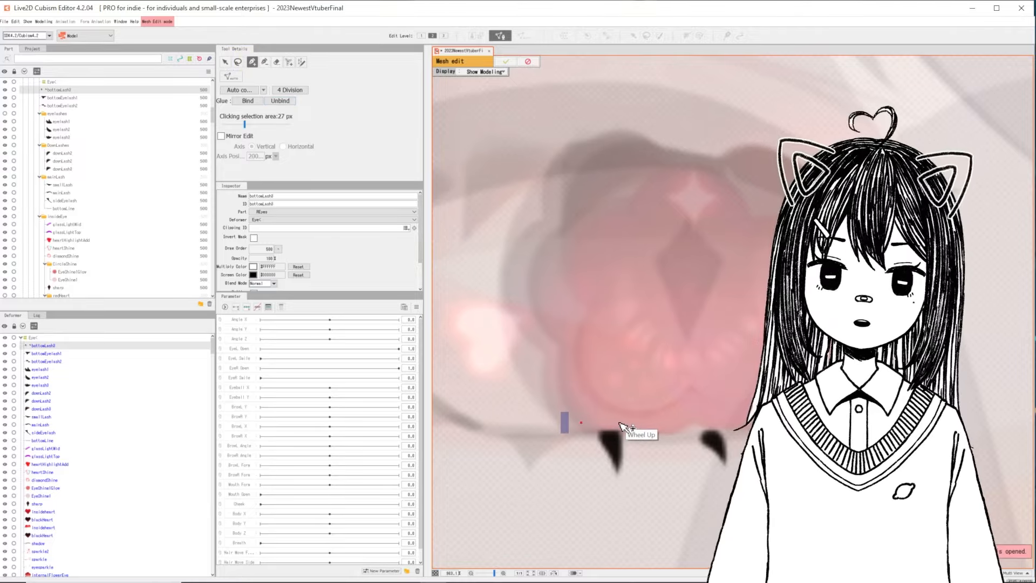
left_click(617, 419)
left_click(634, 426)
left_click(634, 458)
double_click(631, 498)
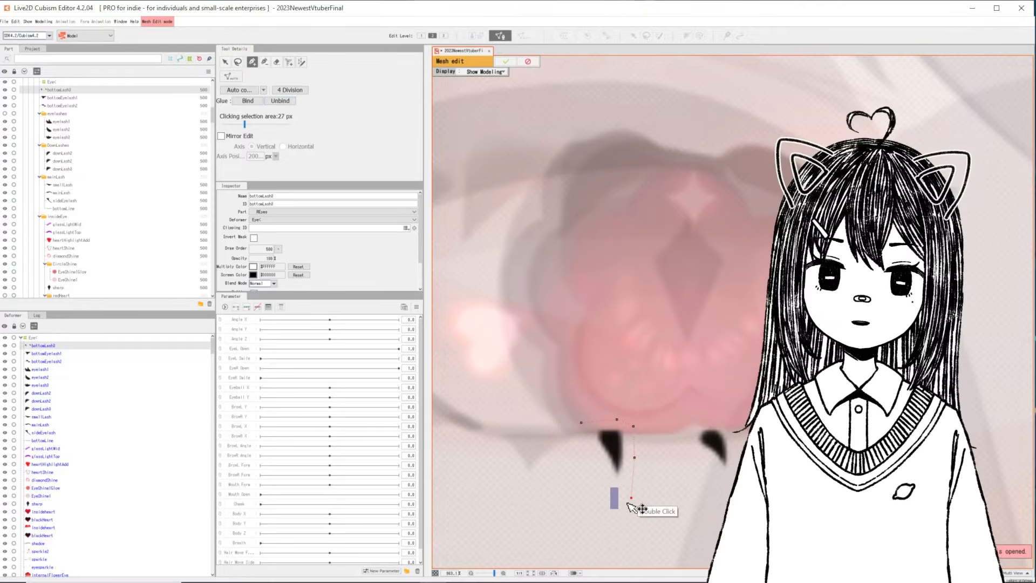
left_click(619, 510)
double_click(599, 473)
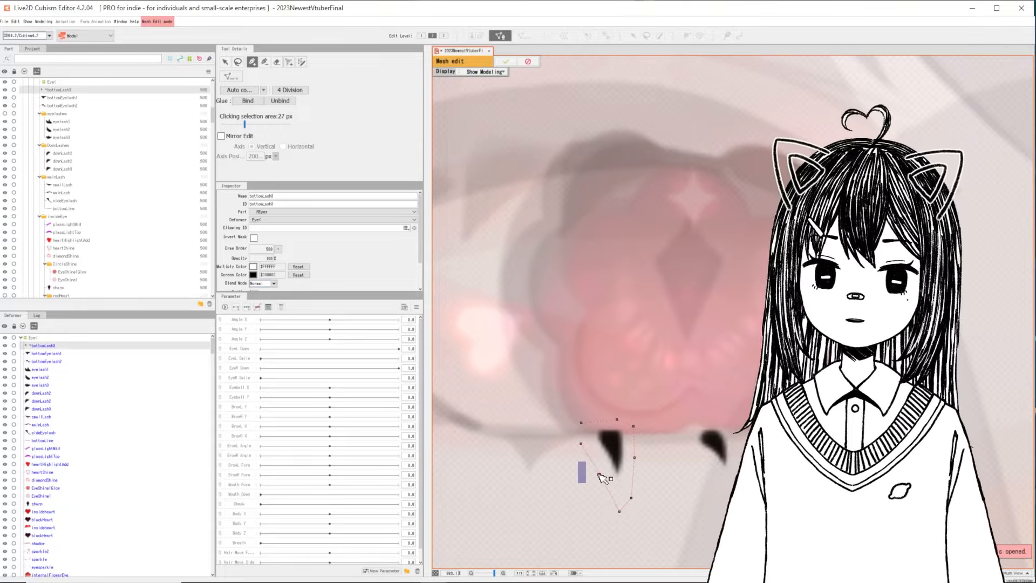
Step: Add an inner ring of mesh vertices tracing the edge of the first bottom lash spike and close the loop
scroll(607, 475, "up", 3)
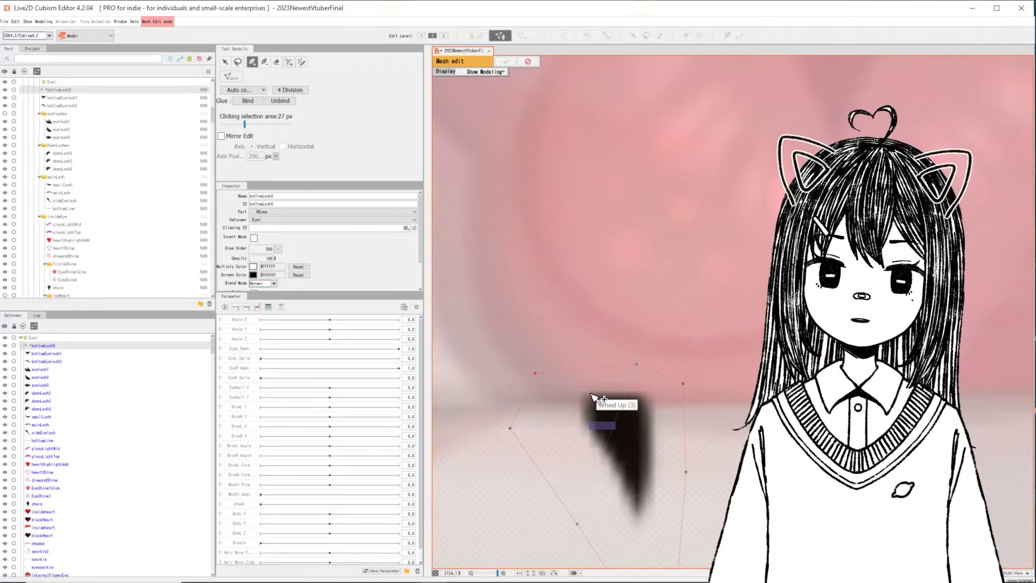
left_click(645, 395)
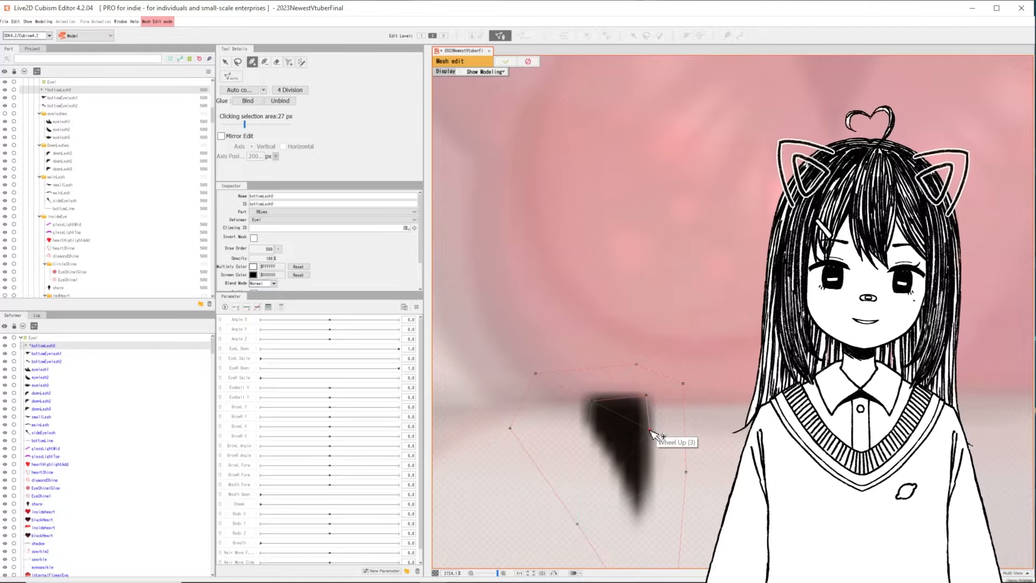
left_click(649, 429)
left_click(648, 492)
left_click(636, 516)
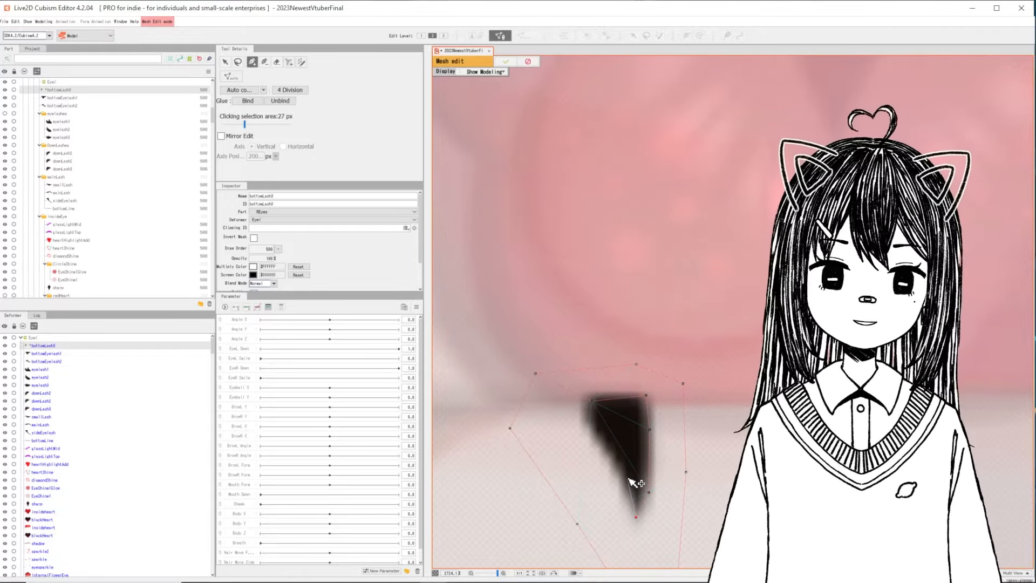
left_click(626, 477)
left_click(607, 446)
left_click(590, 418)
left_click(592, 401)
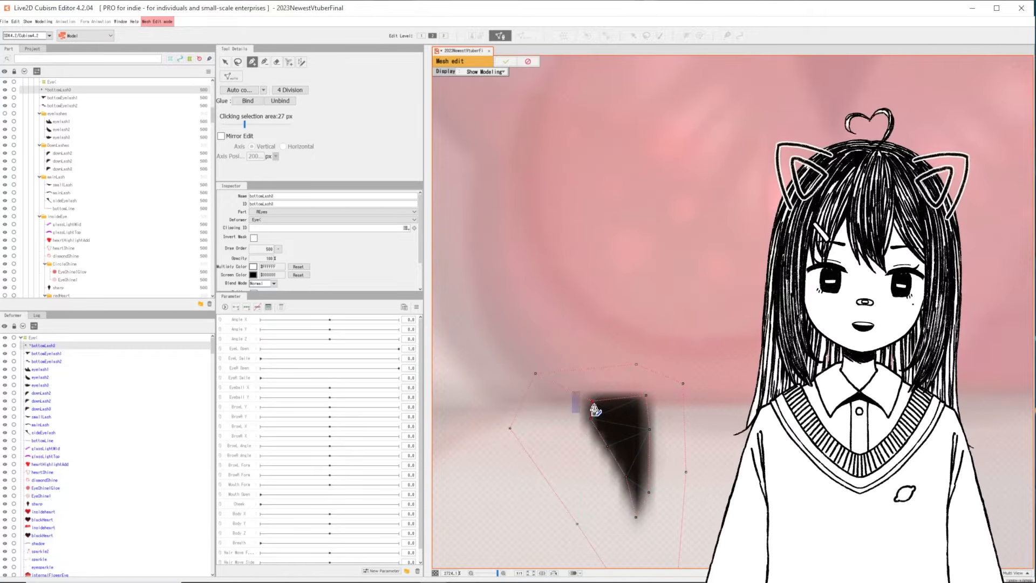
Step: Move the outer mesh vertices closer to the first lash spike and automatically connect the bottom lash mesh's vertices
scroll(655, 490, "down", 2)
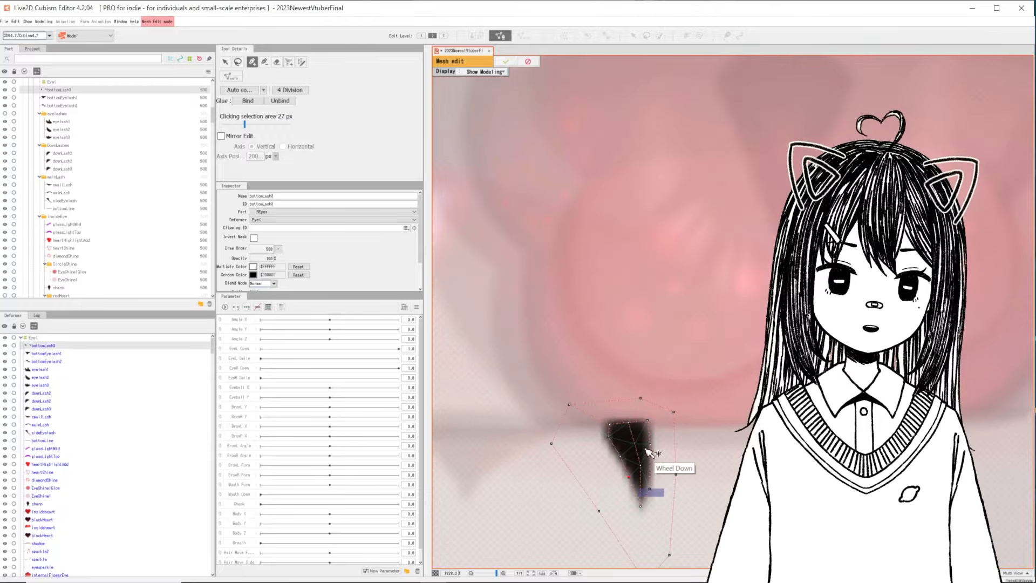
scroll(668, 484, "down", 1)
scroll(664, 498, "up", 1)
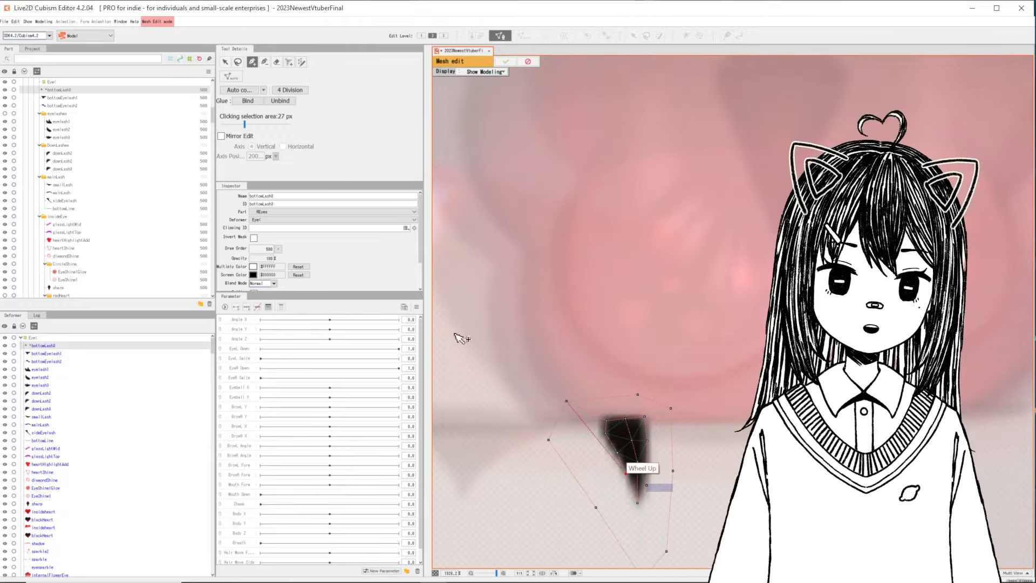
left_click_drag(566, 401, 577, 403)
left_click_drag(548, 440, 566, 439)
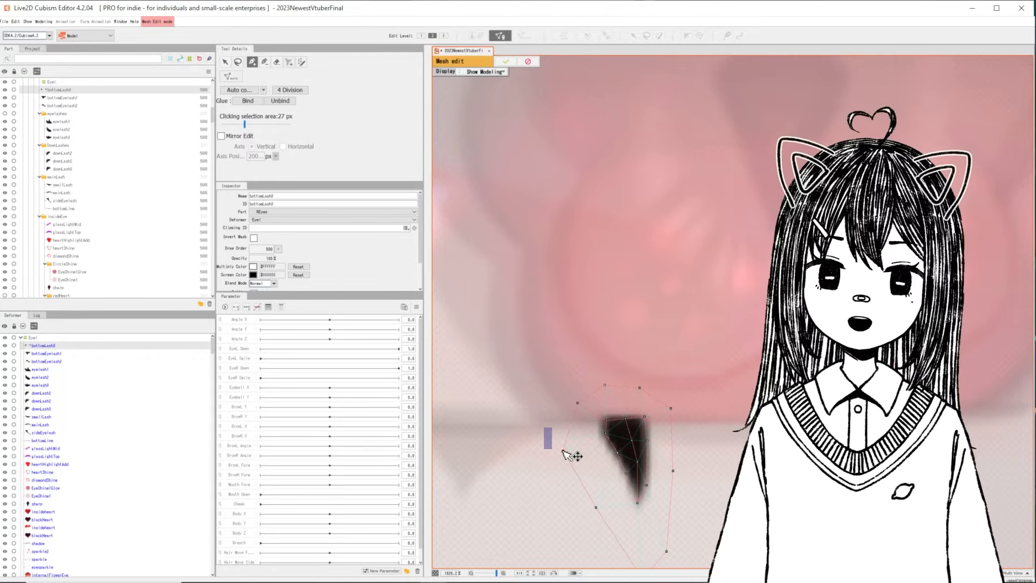
scroll(622, 519, "down", 1)
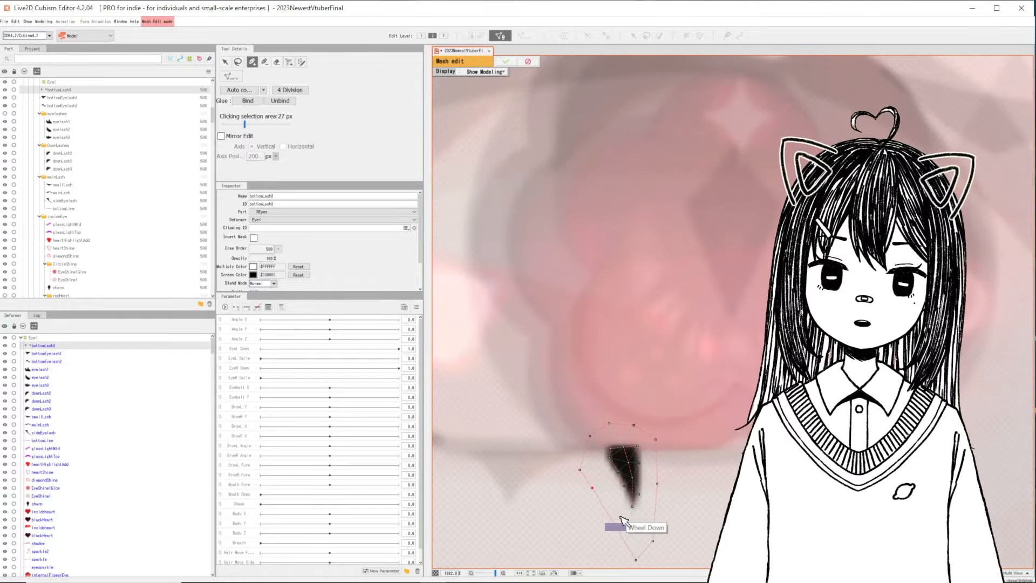
scroll(622, 520, "up", 3)
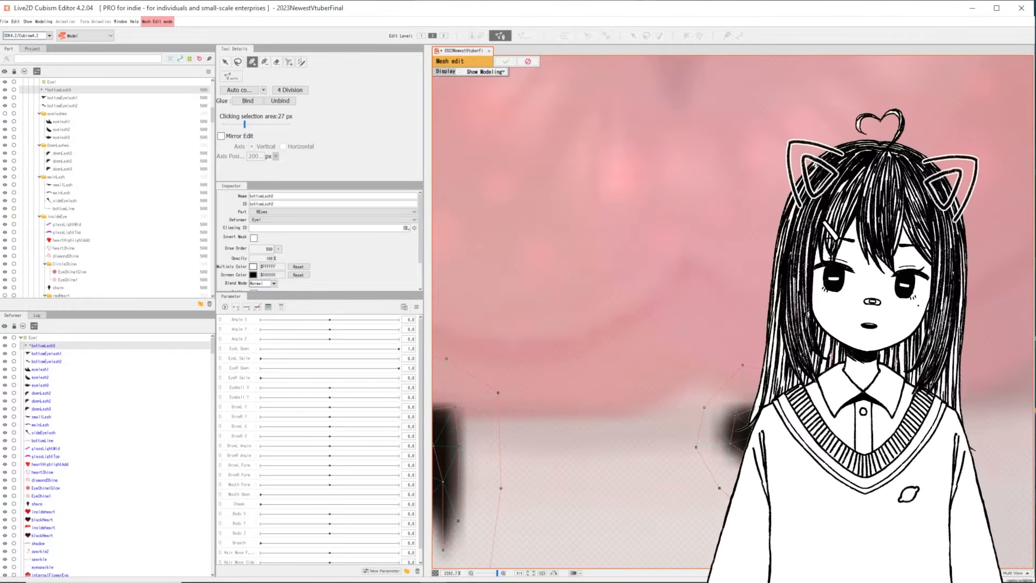
left_click(240, 89)
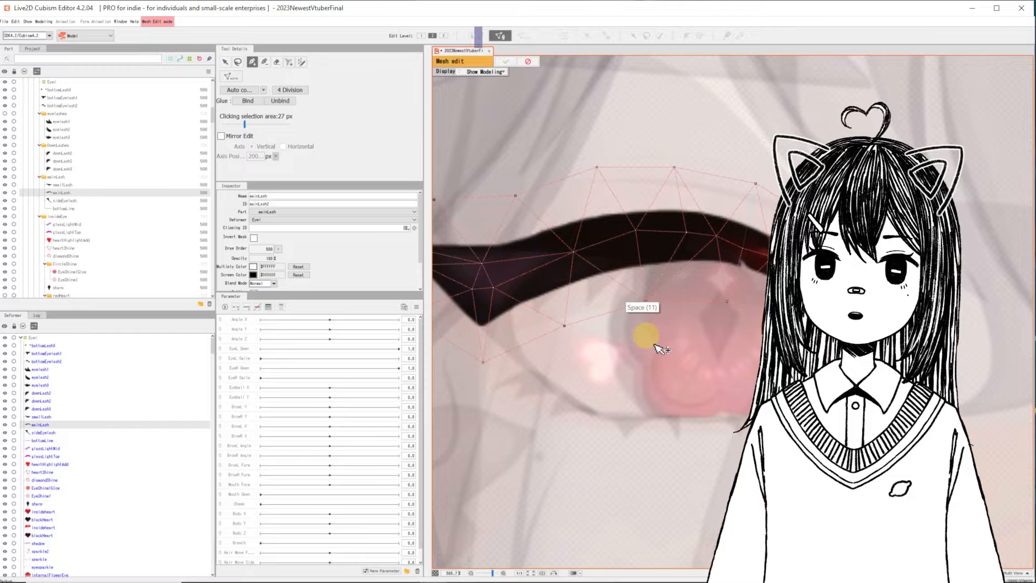
Step: Erase the entire automatic mesh of the mainLash layer in mesh edit mode
scroll(648, 336, "down", 3)
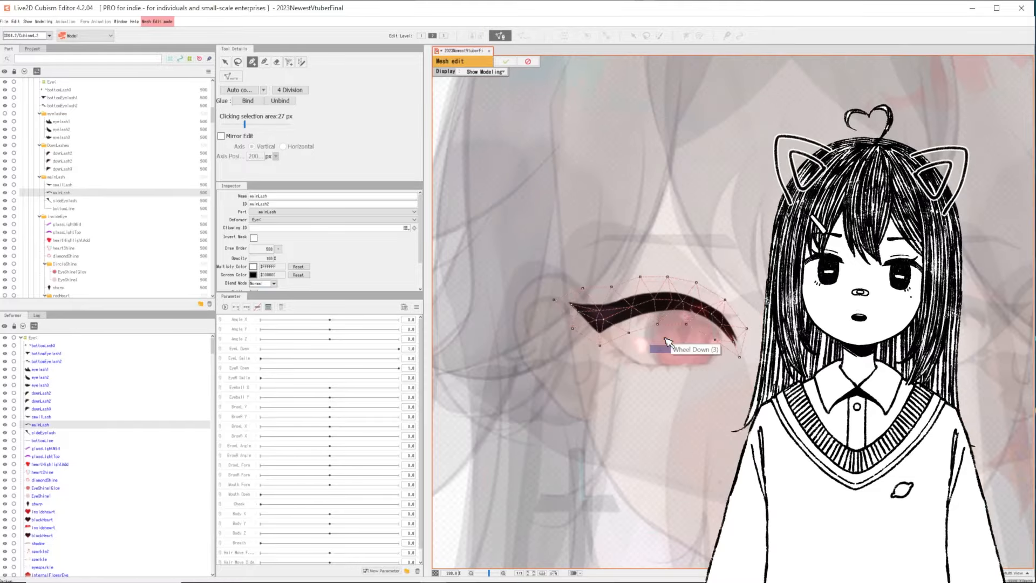
scroll(653, 340, "up", 2)
left_click(276, 62)
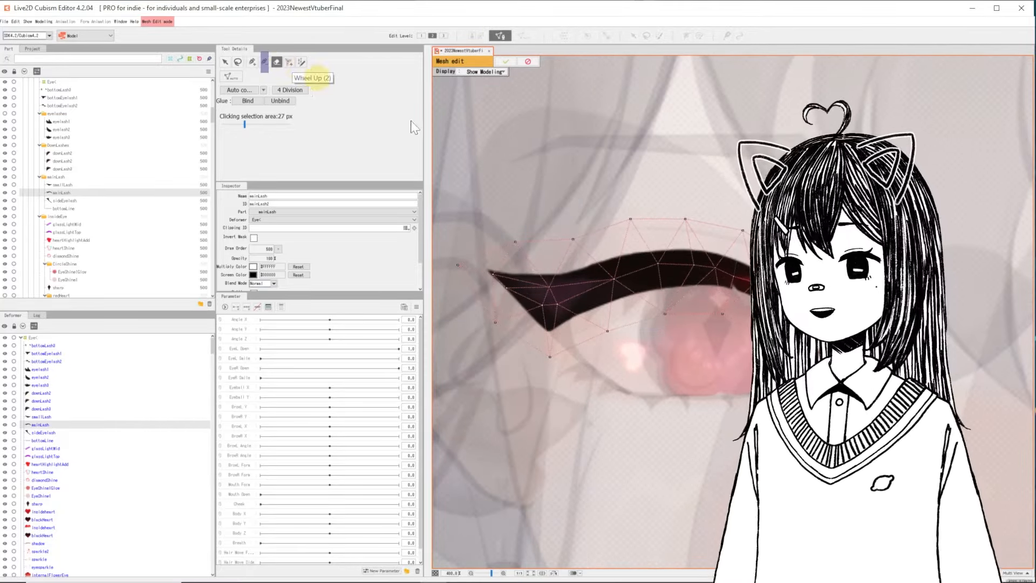
mouse_move(668, 173)
left_mouse_down()
mouse_move(650, 245)
mouse_move(475, 256)
mouse_move(502, 307)
mouse_move(674, 272)
left_mouse_up()
left_click_drag(593, 145, 602, 245)
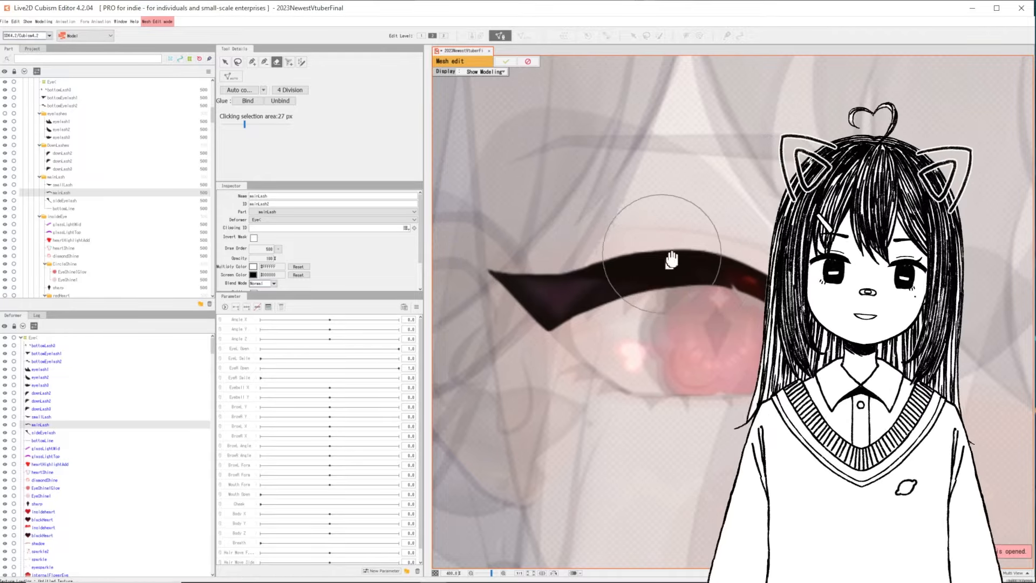
Step: Trace a stroke mesh along the mainLash layer from the inner corner past its outer end, confirm it, and erase it again
left_click_drag(717, 222, 757, 218)
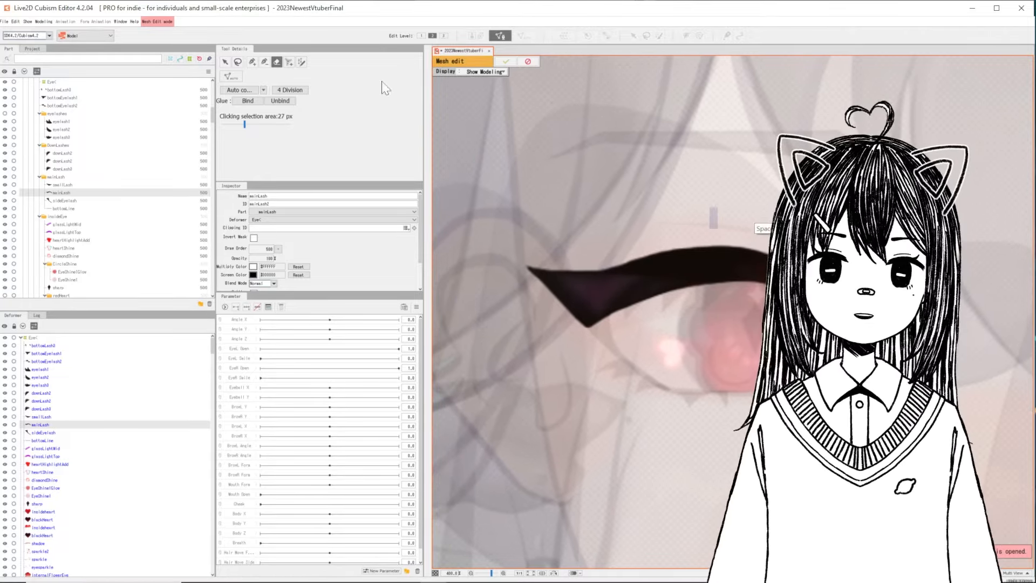
left_click(302, 65)
mouse_move(718, 401)
left_mouse_down()
mouse_move(601, 365)
mouse_move(589, 289)
left_mouse_up()
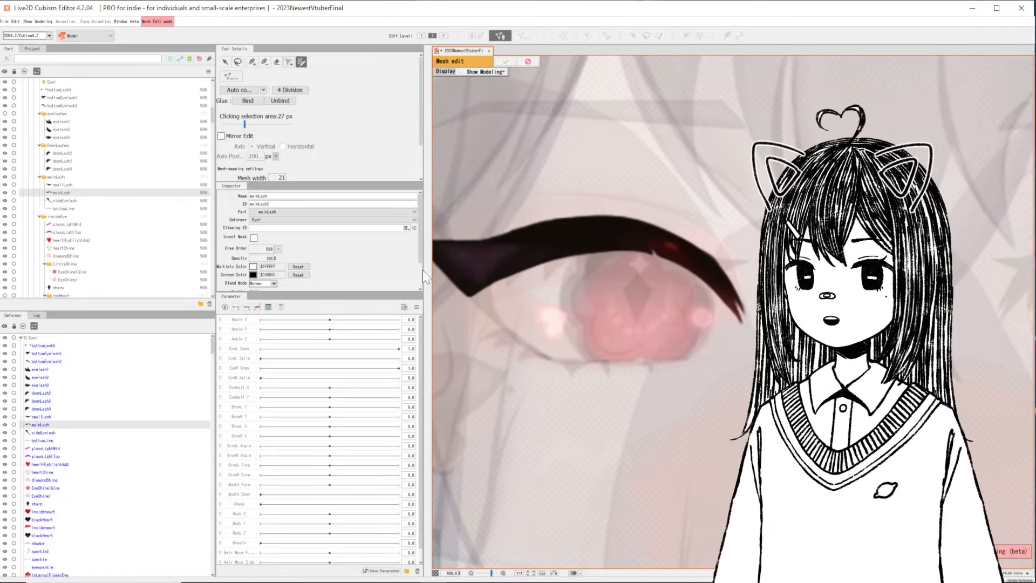
left_click_drag(425, 274, 361, 275)
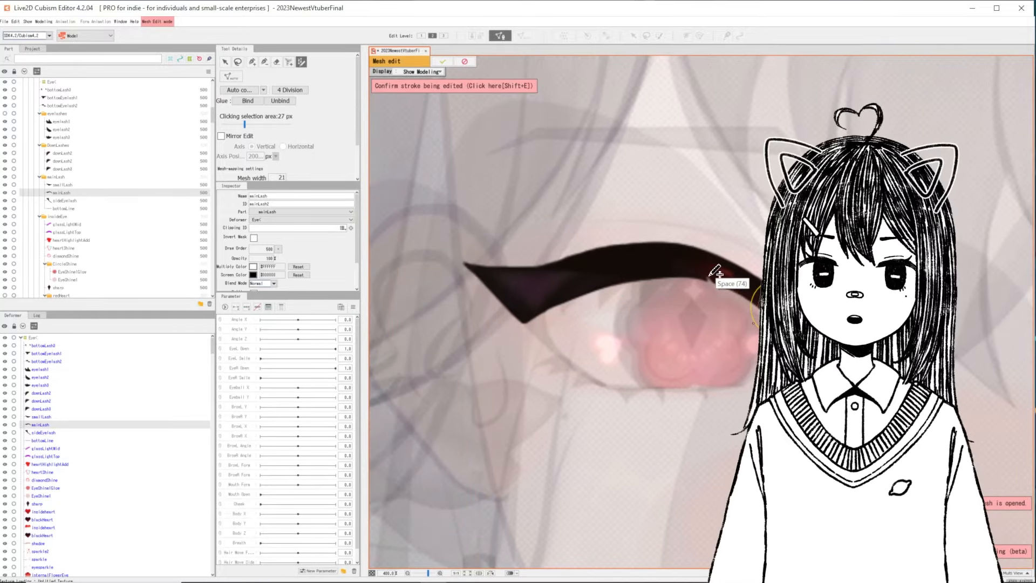
mouse_move(719, 274)
left_mouse_down()
mouse_move(675, 249)
mouse_move(582, 265)
mouse_move(526, 294)
mouse_move(490, 336)
left_mouse_up()
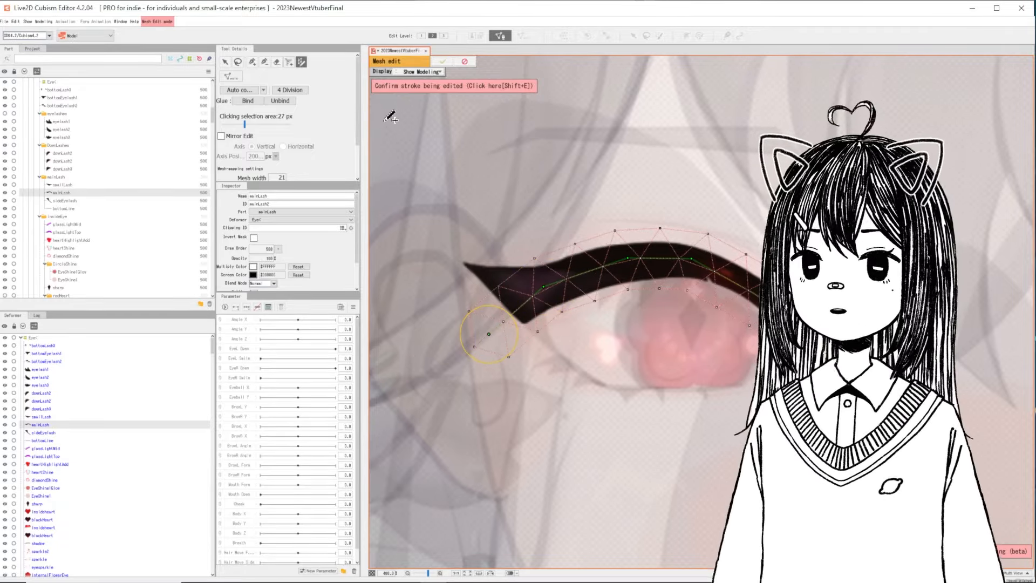
left_click(225, 61)
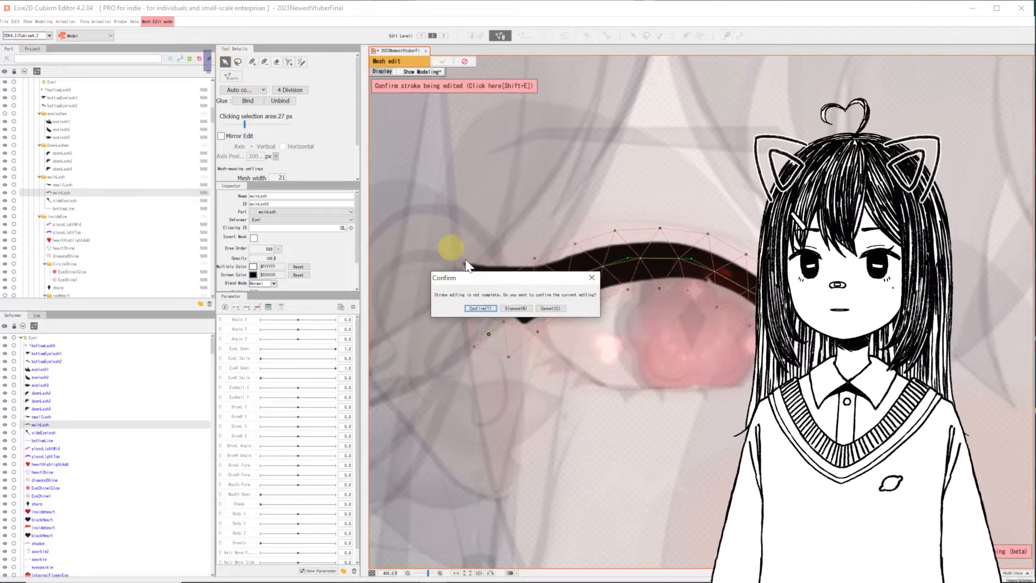
left_click(492, 309)
key("e")
mouse_move(694, 284)
left_mouse_down()
mouse_move(444, 323)
mouse_move(452, 317)
left_mouse_up()
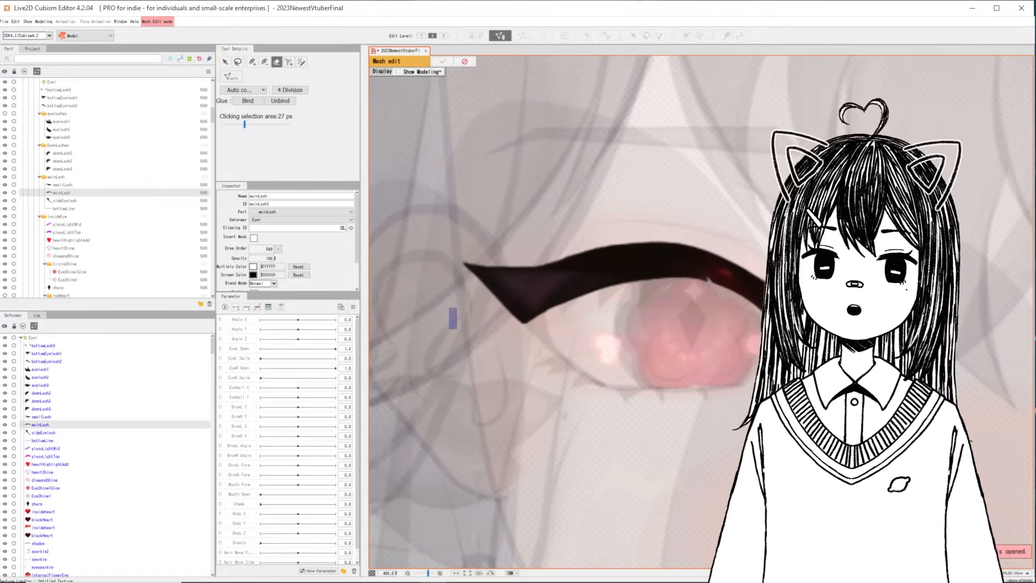
Step: Draw a new mesh stroke through the middle of the mainLash artwork from the inner corner past the outer end and confirm the stroke
left_click(301, 62)
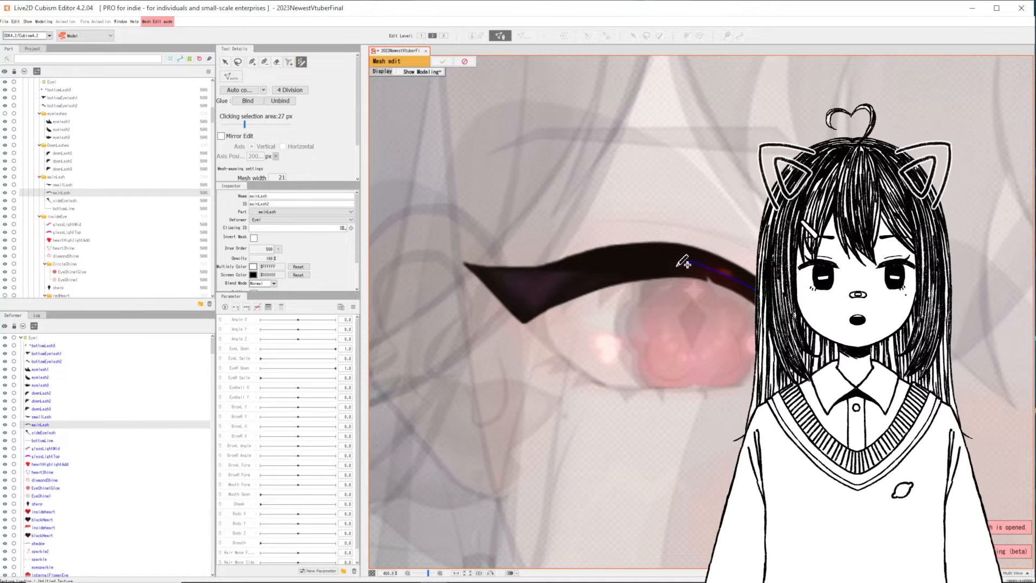
left_click_drag(688, 263, 554, 281)
left_click_drag(497, 329, 498, 347)
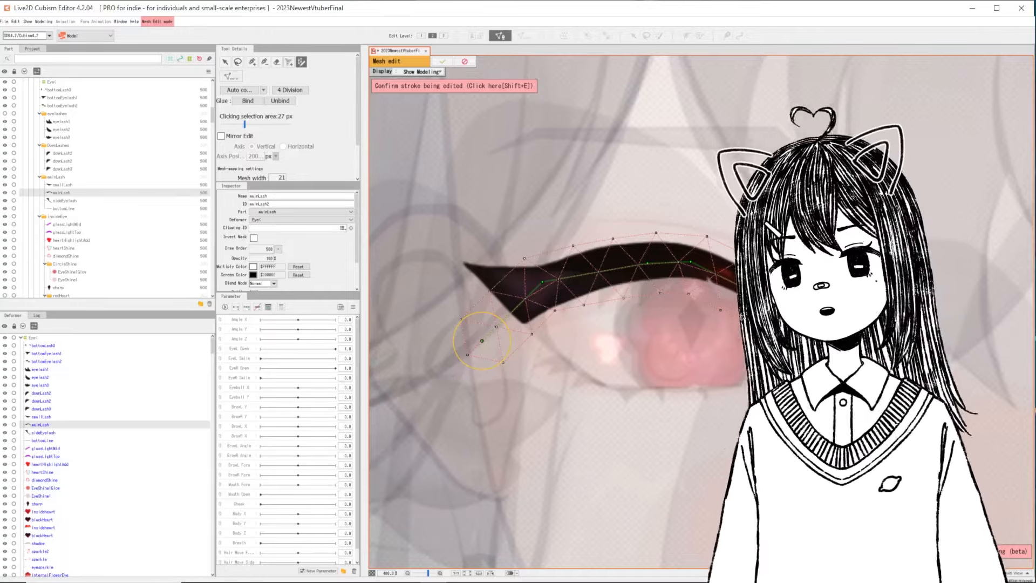
key("shift+e")
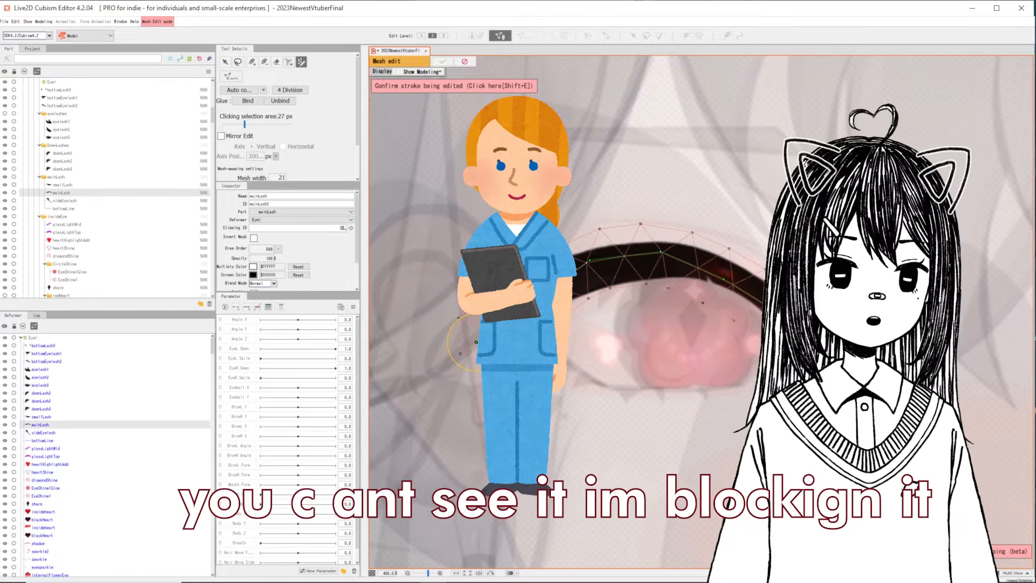
key("shift+e")
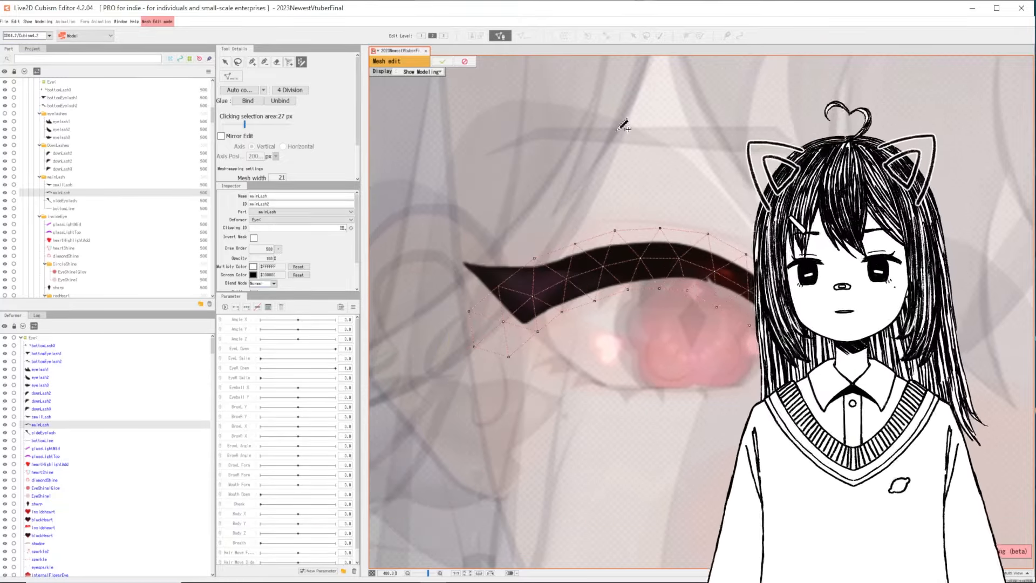
Step: Add mesh vertices around and above the mainLash's pointed outer tip, undoing the unwanted last additions
left_click(252, 62)
left_click(690, 318)
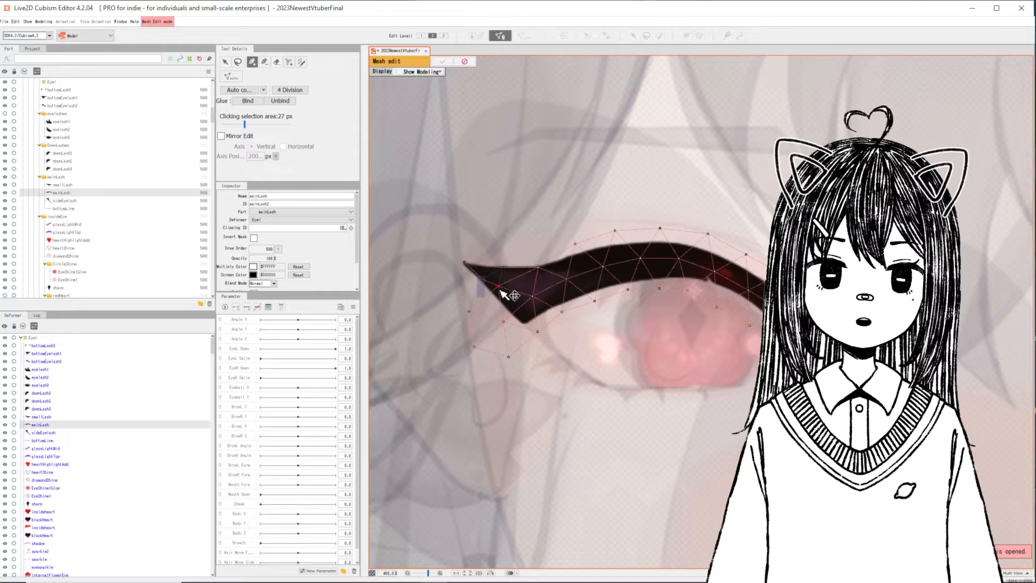
key("v")
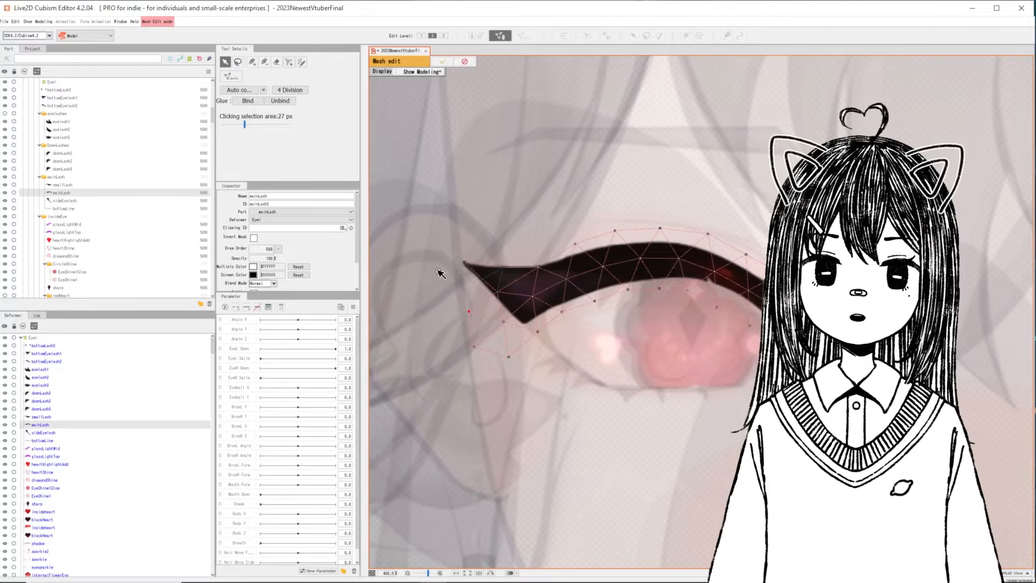
key("p")
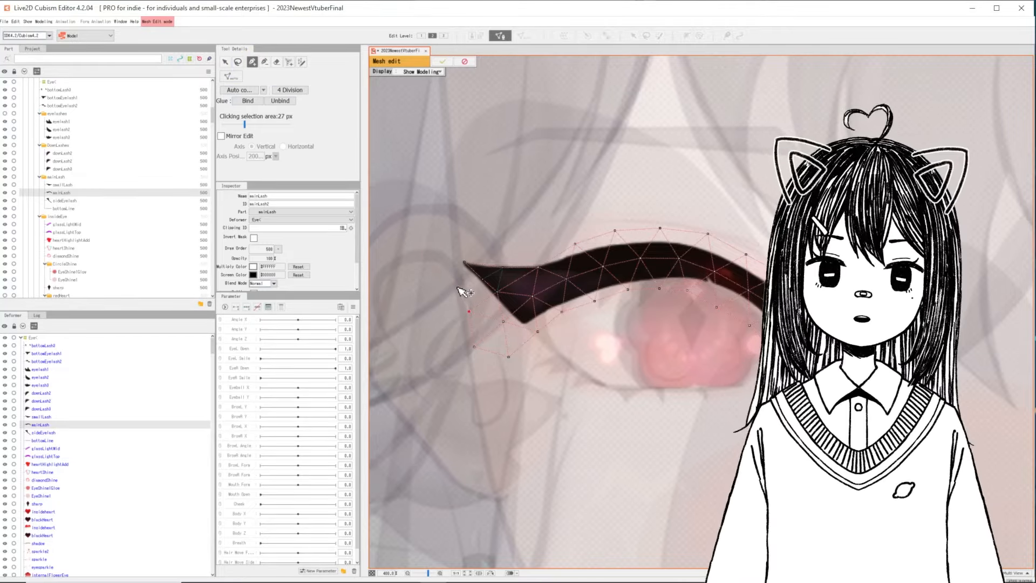
left_click(455, 285)
left_click(444, 246)
left_click(484, 245)
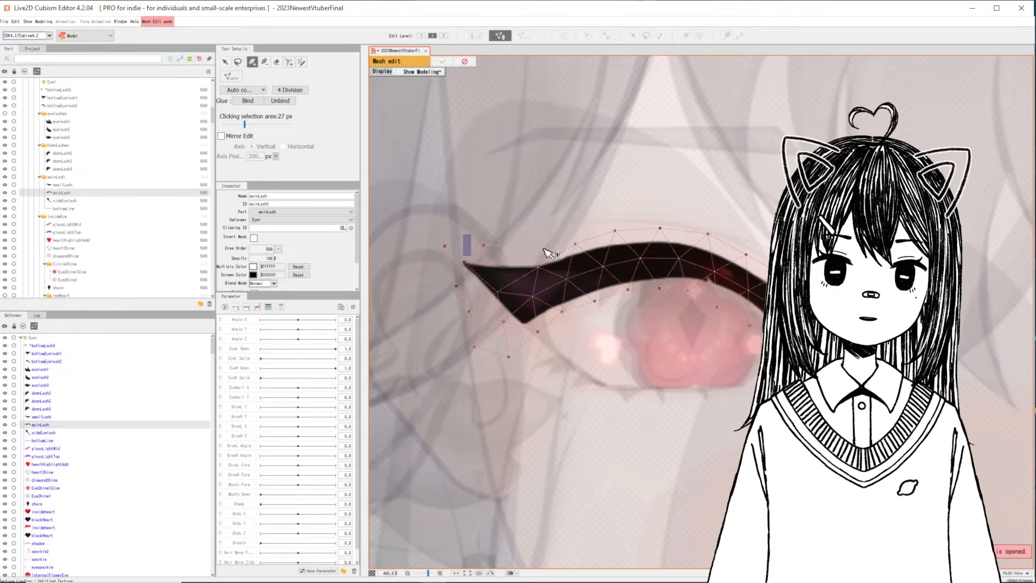
left_click(521, 246)
left_click(575, 244)
key("ctrl+z")
key("ctrl+z")
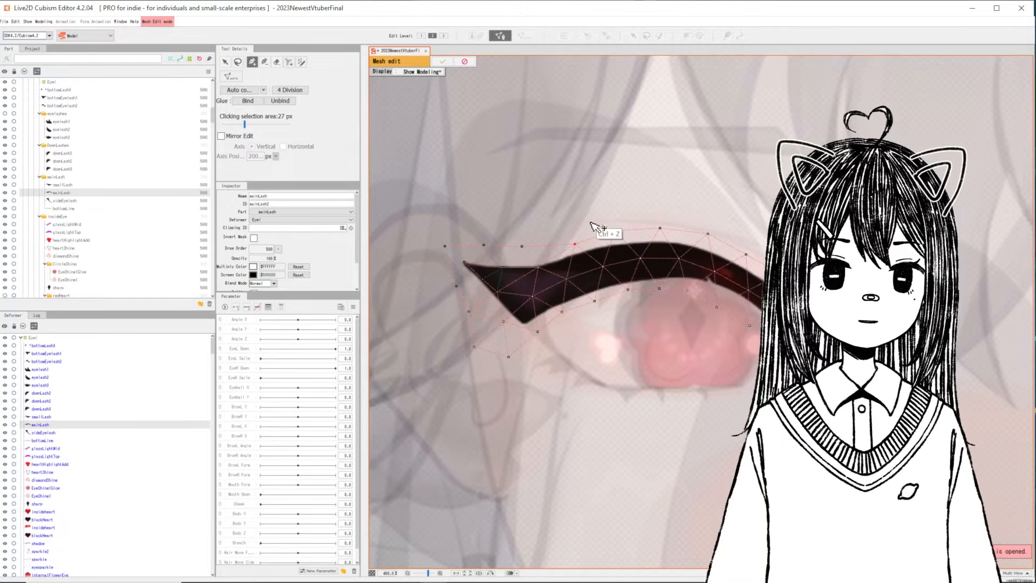
Step: Automatically connect the mainLash vertices and subdivide the mesh with 4 Division
left_click(224, 61)
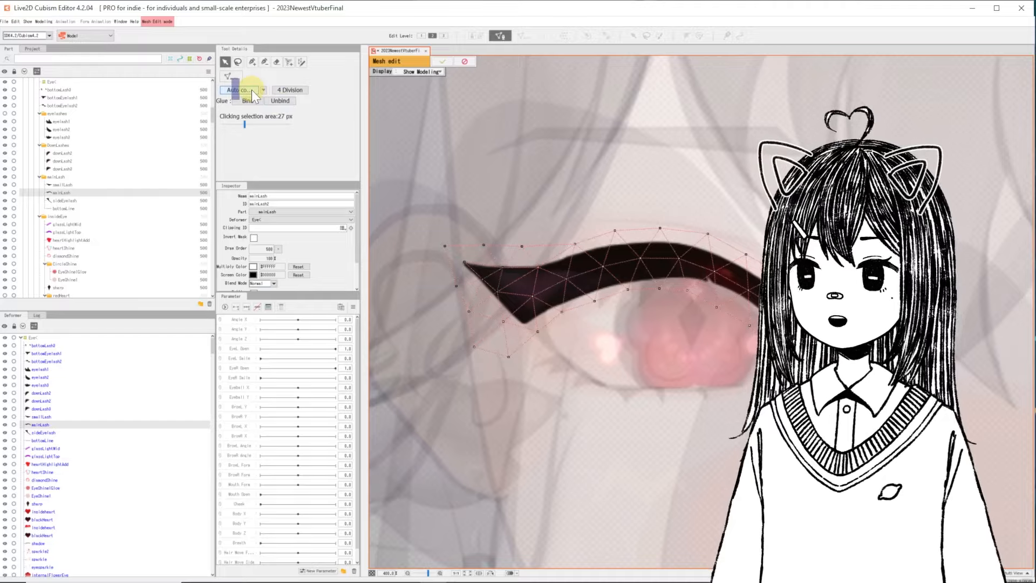
left_click(290, 90)
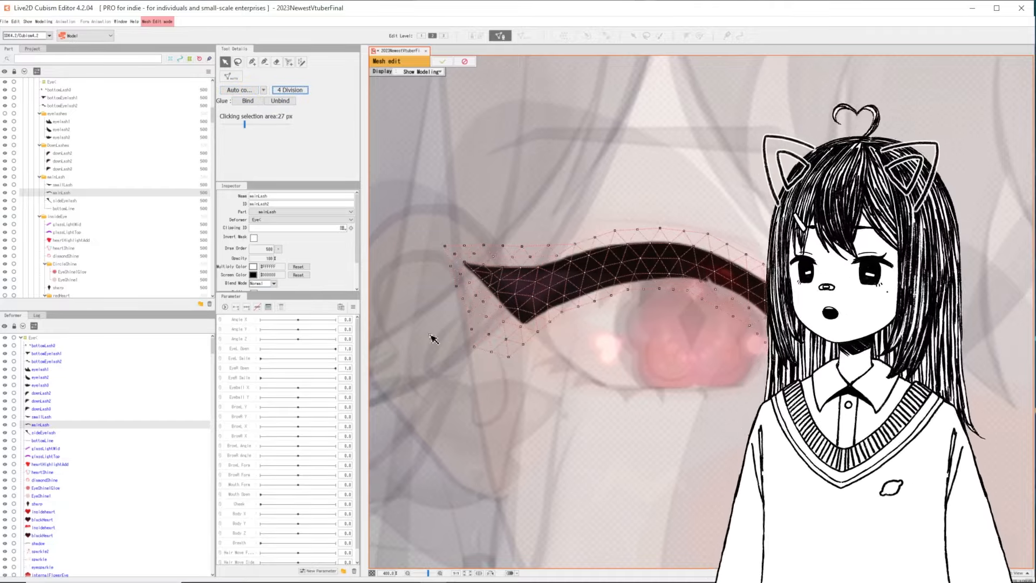
Step: Erase the surplus mesh vertices around and below the mainLash's outer tip and apply the mesh edit
left_click(276, 62)
left_click_drag(489, 412, 409, 305)
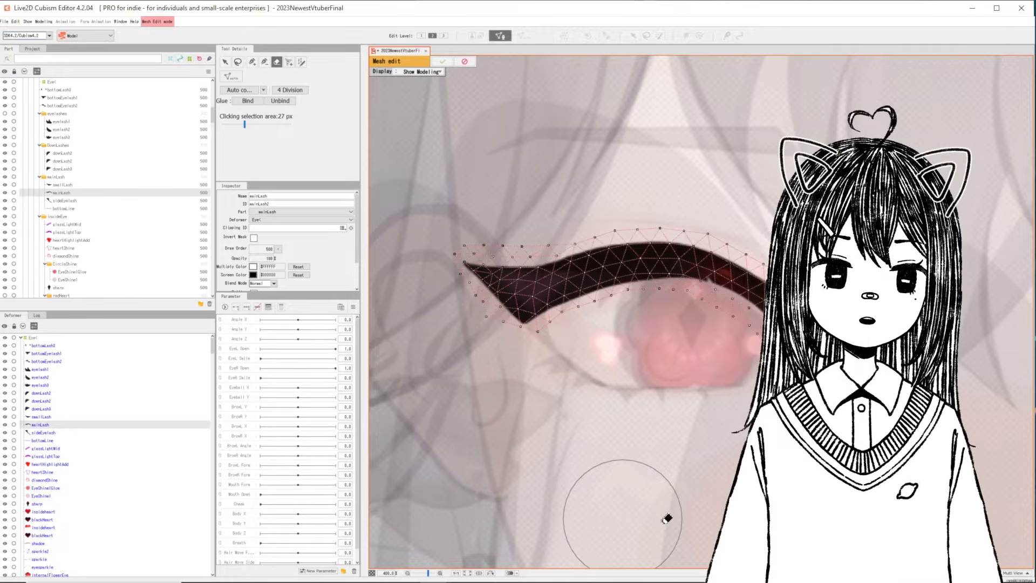
left_click(442, 61)
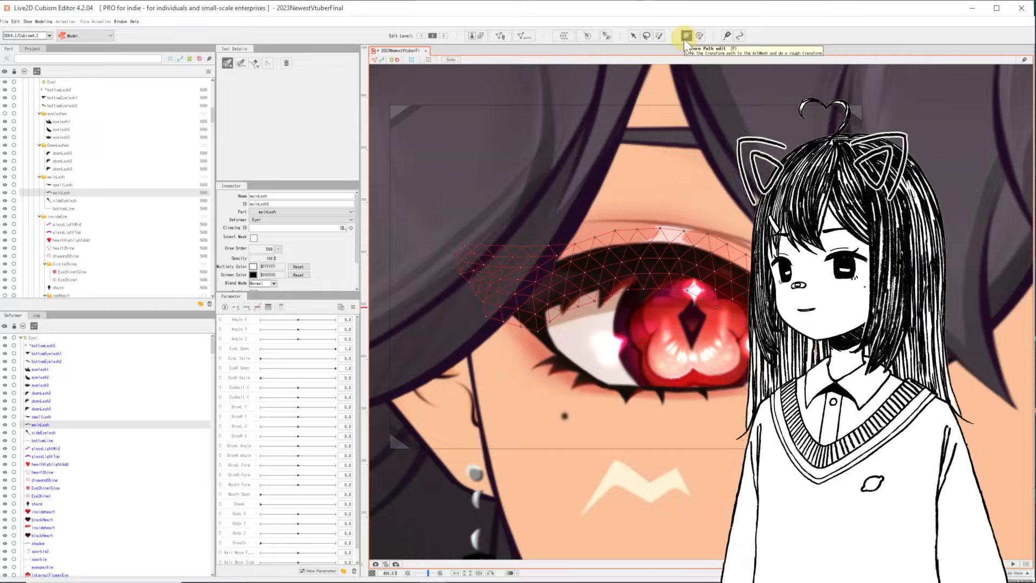
Step: Lay a deform path along the mainLash from the eye's inner corner over the lid to beyond the outer tip, undoing misplaced points
left_click(685, 36)
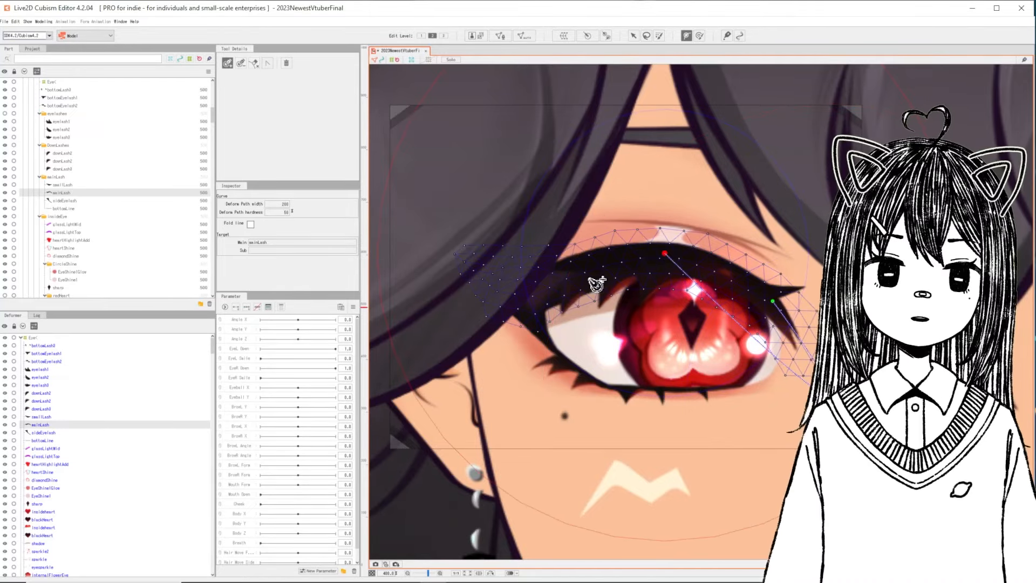
key("ctrl+z")
key("ctrl+z")
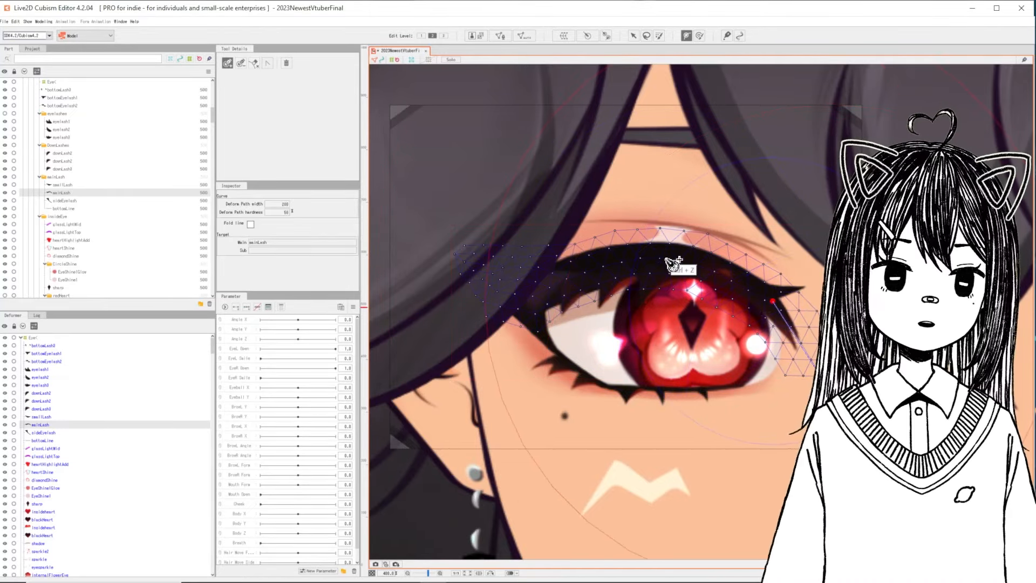
left_click(560, 281)
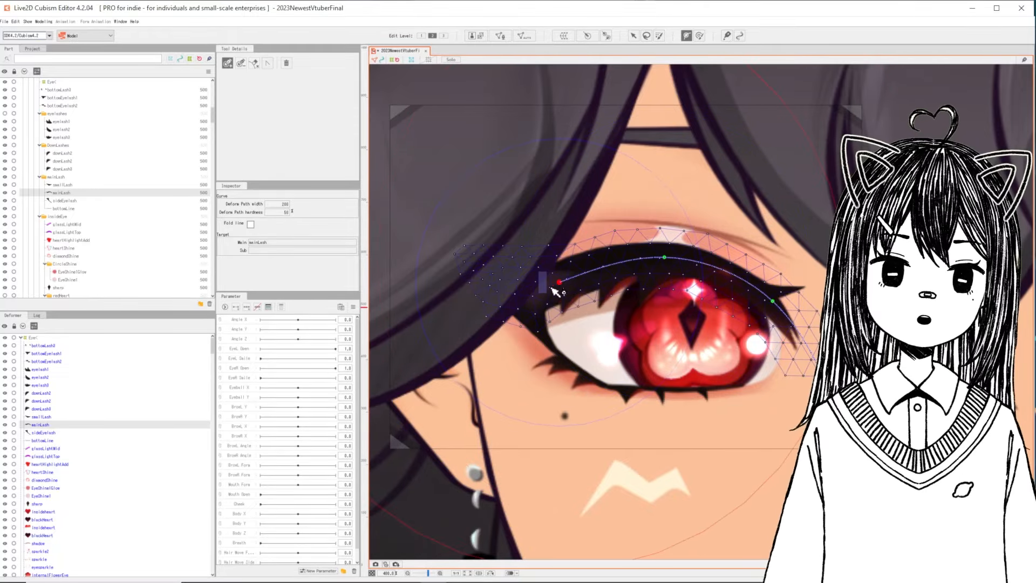
left_click(433, 236)
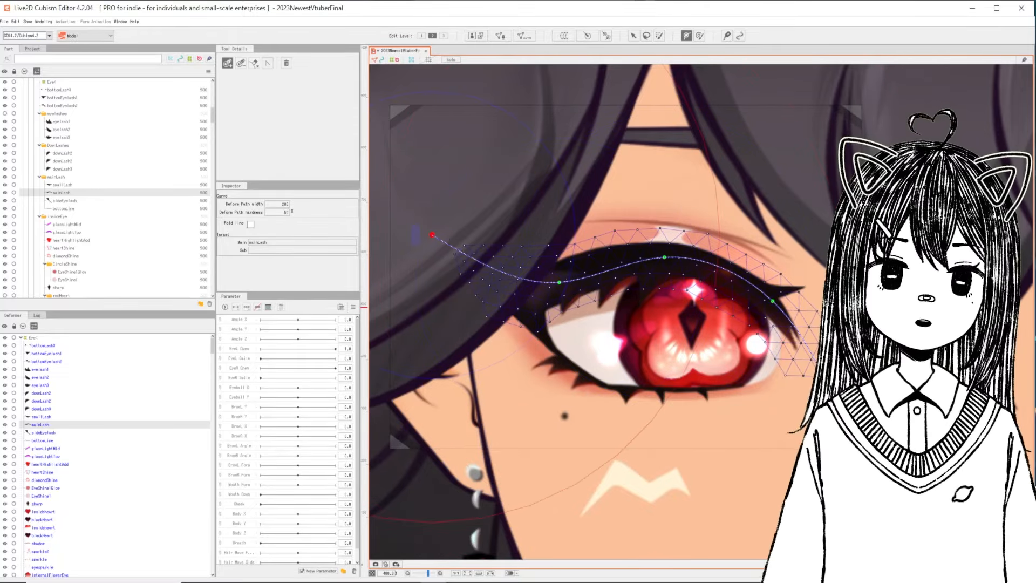
Step: Try bending the mainLash by moving the deform path's middle point, undo the move and briefly switch to the path weight brush
scroll(591, 392, "down", 3)
key("v")
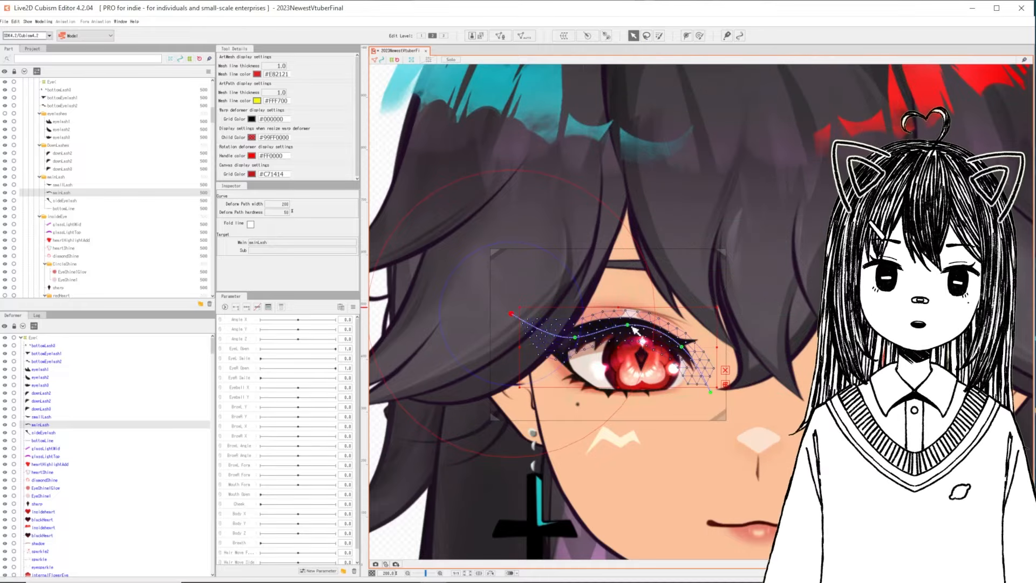
left_click_drag(626, 324, 627, 304)
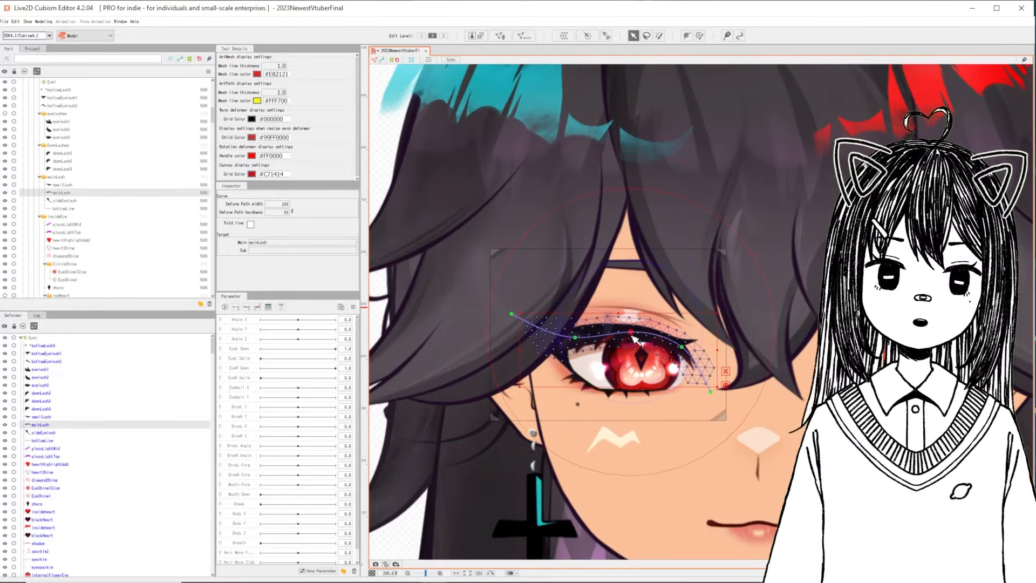
key("ctrl+z")
left_click(700, 36)
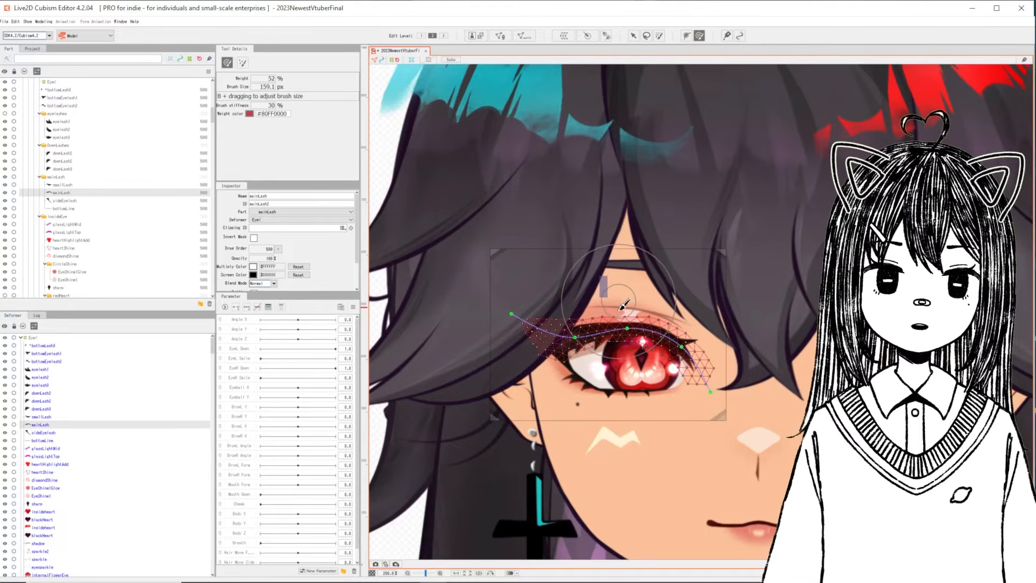
left_click(632, 36)
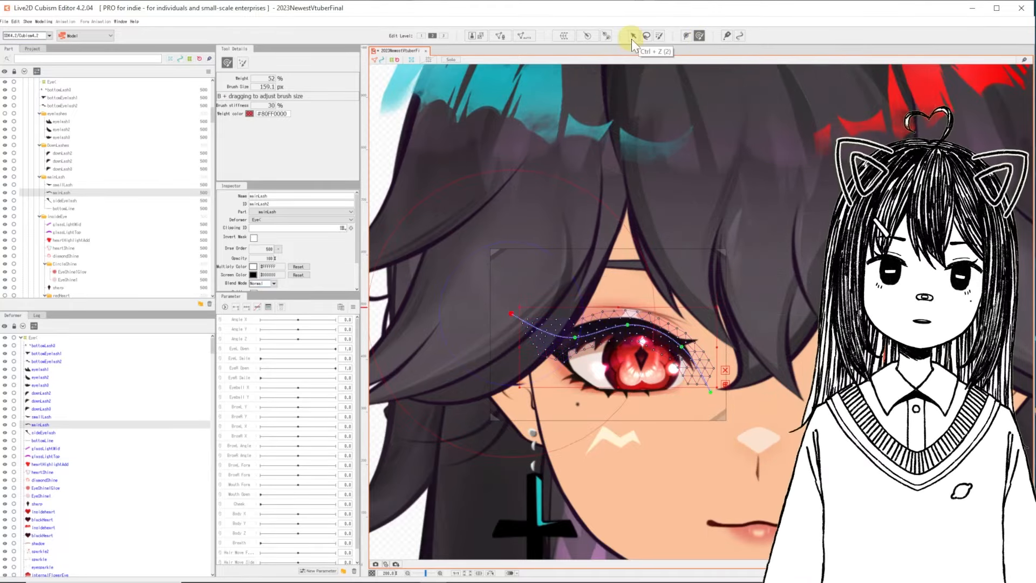
Step: Test closing the lash by moving the deform path's middle and inner-side points down over the iris, and undo both moves
left_click_drag(627, 324, 626, 358)
left_click_drag(681, 345, 670, 383)
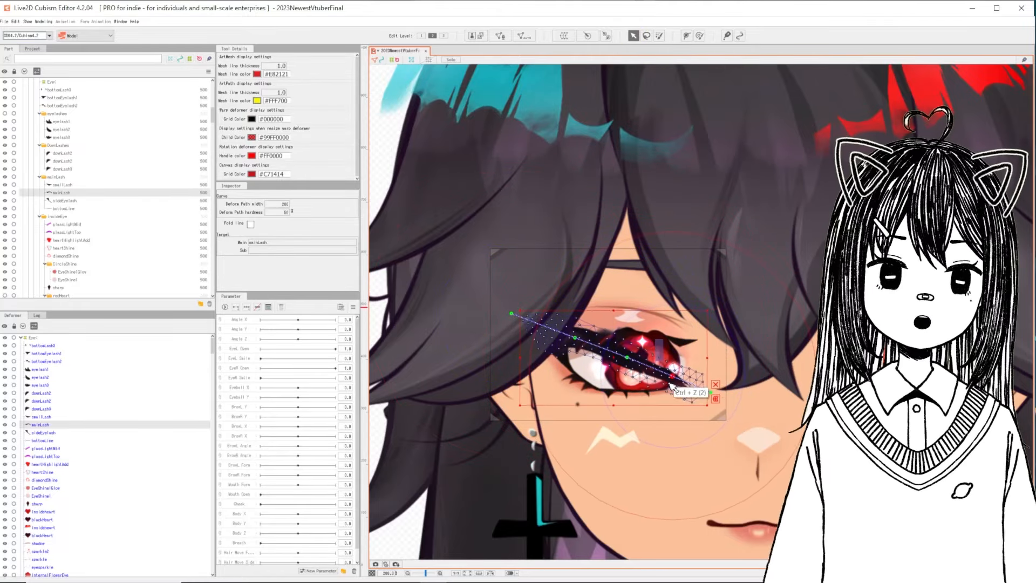
key("ctrl+z")
key("ctrl+z")
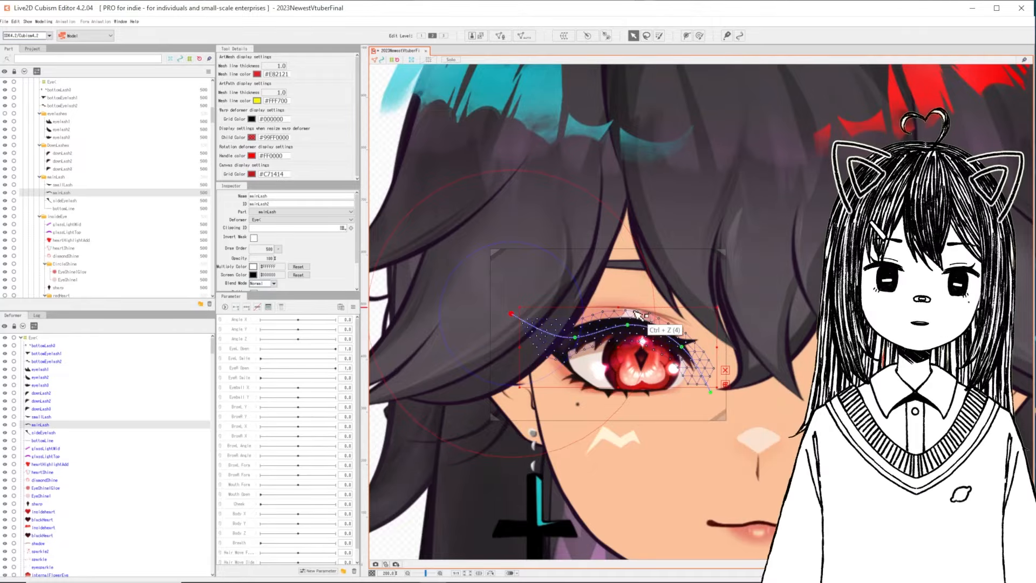
Step: Select the front hair art meshes and their shadows, from the blueHighlight of ahoge1 down to the last side hair shadow
scroll(637, 315, "up", 2)
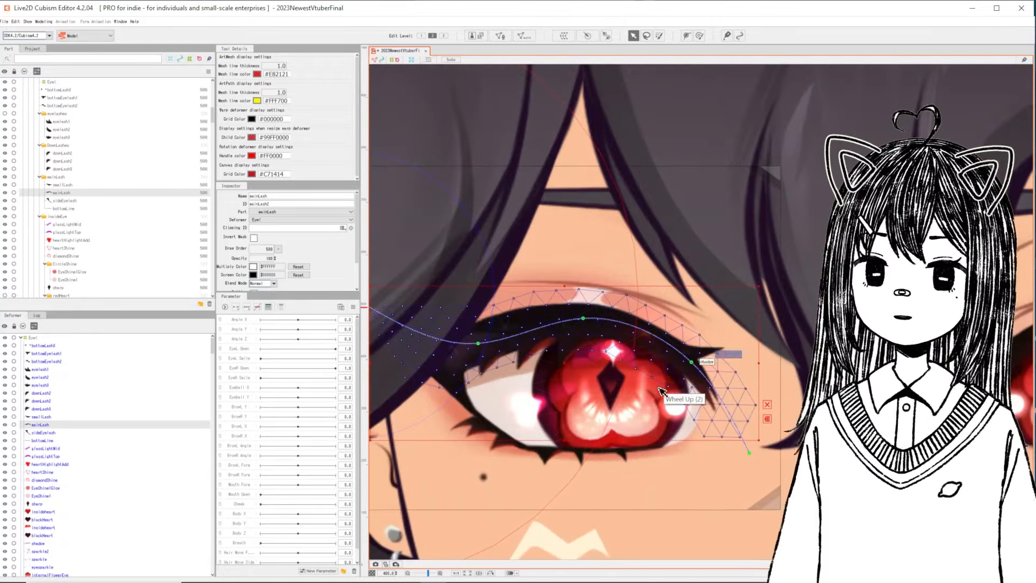
scroll(692, 323, "down", 2)
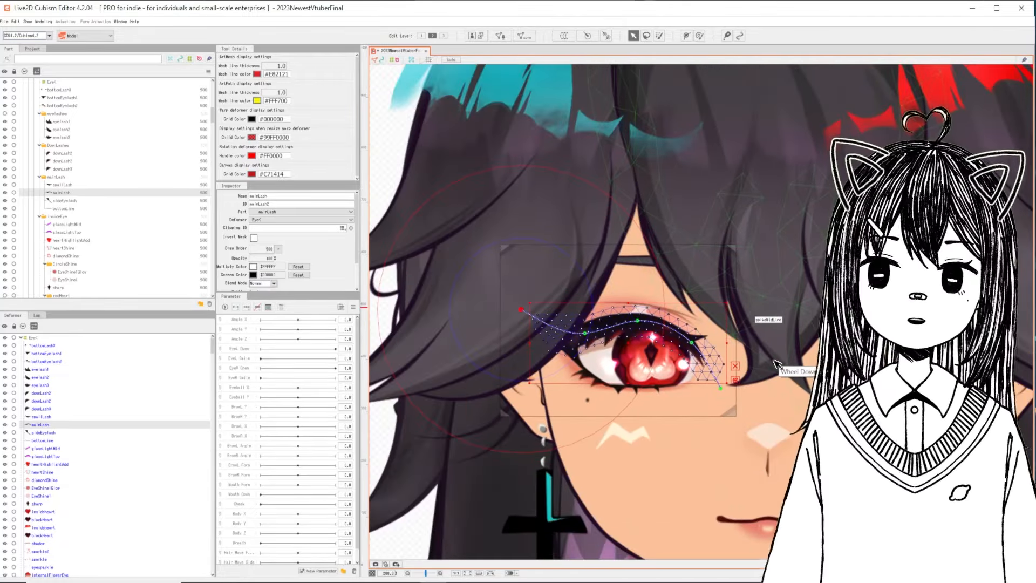
left_click(771, 324)
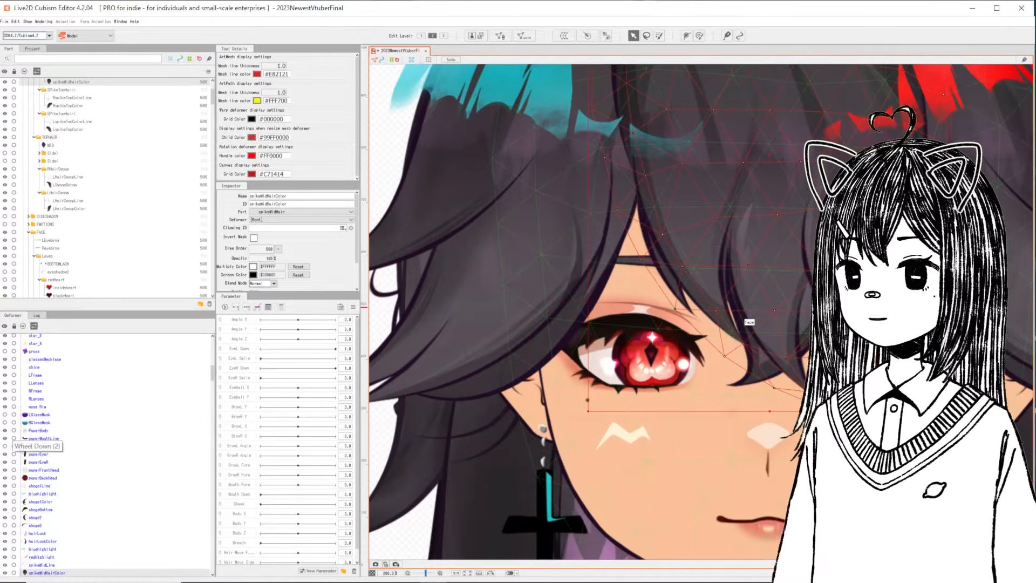
scroll(66, 210, "up", 4)
scroll(78, 421, "down", 10)
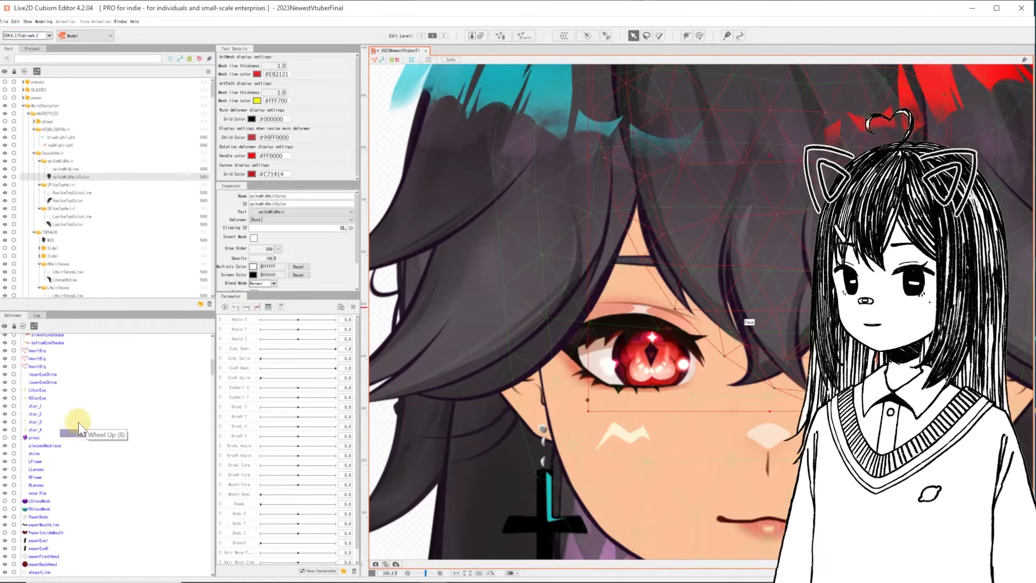
scroll(73, 416, "up", 2)
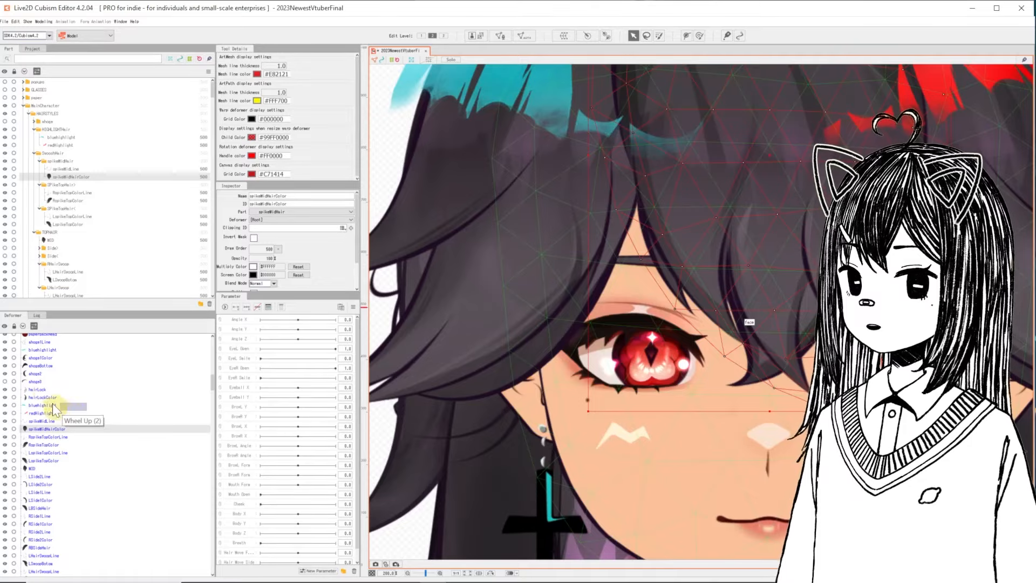
left_click_drag(44, 357, 116, 436)
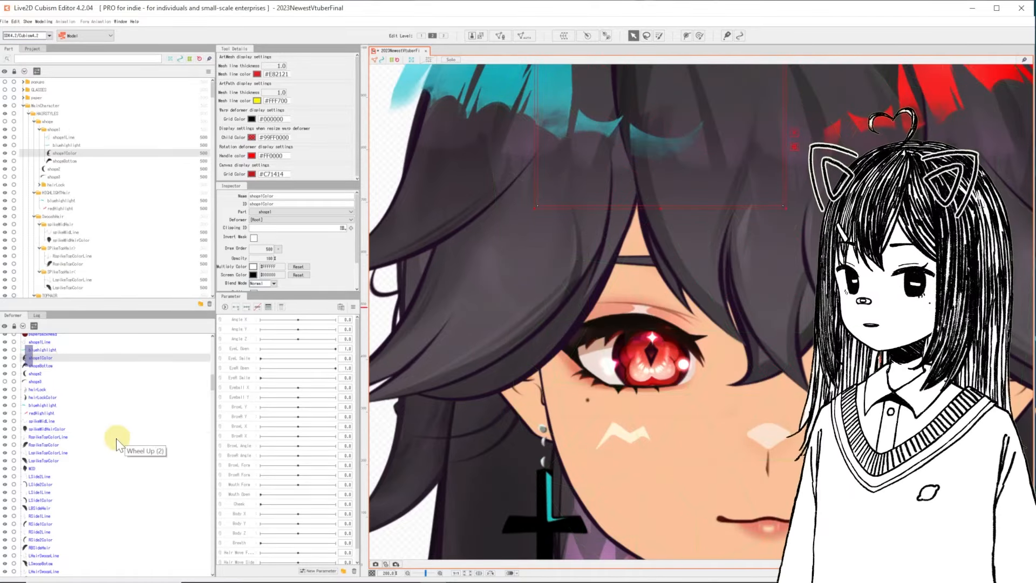
left_click(49, 344)
left_click_drag(47, 350, 135, 433)
scroll(81, 462, "down", 3)
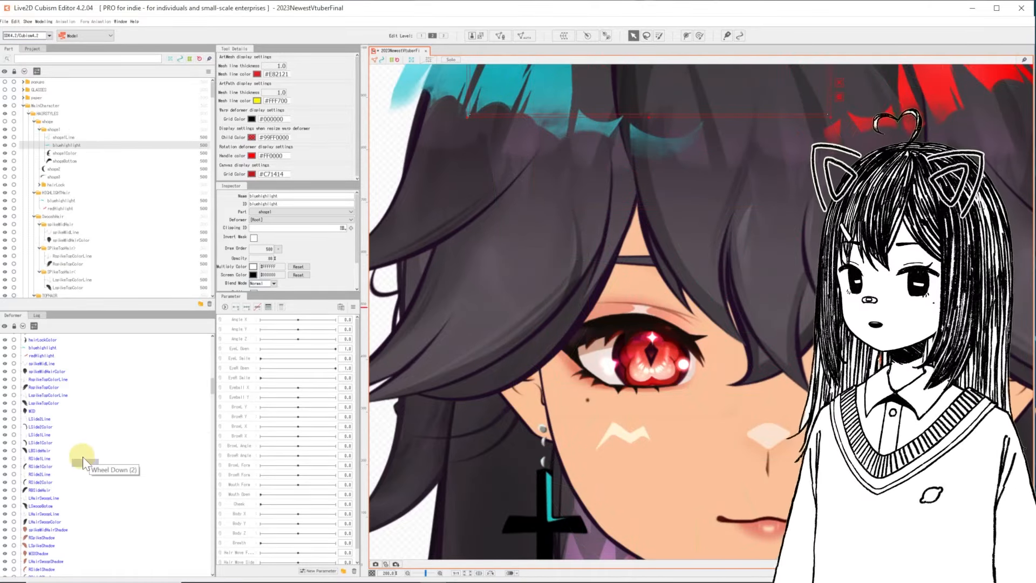
scroll(48, 524, "down", 3)
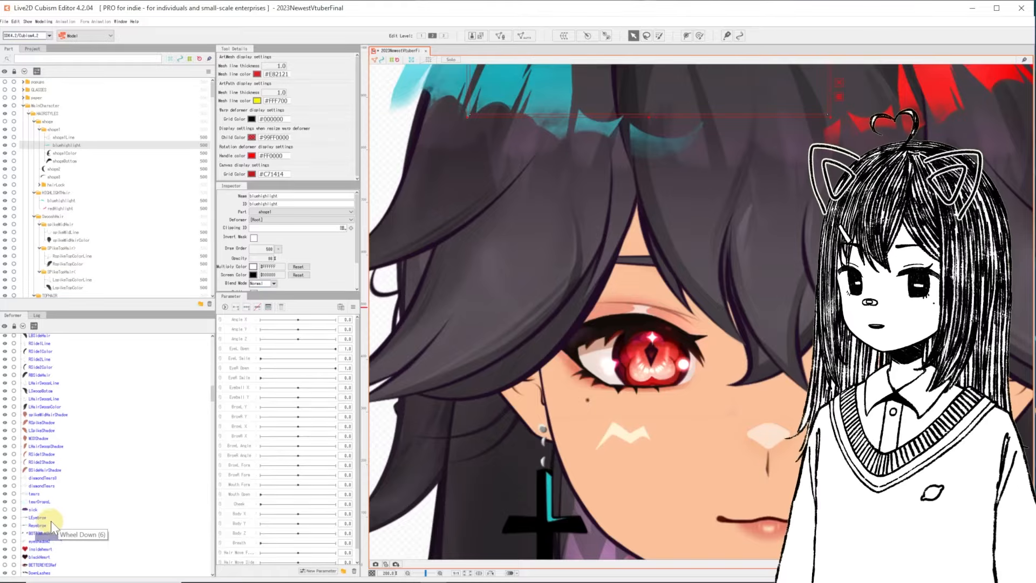
left_click(48, 468, "shift")
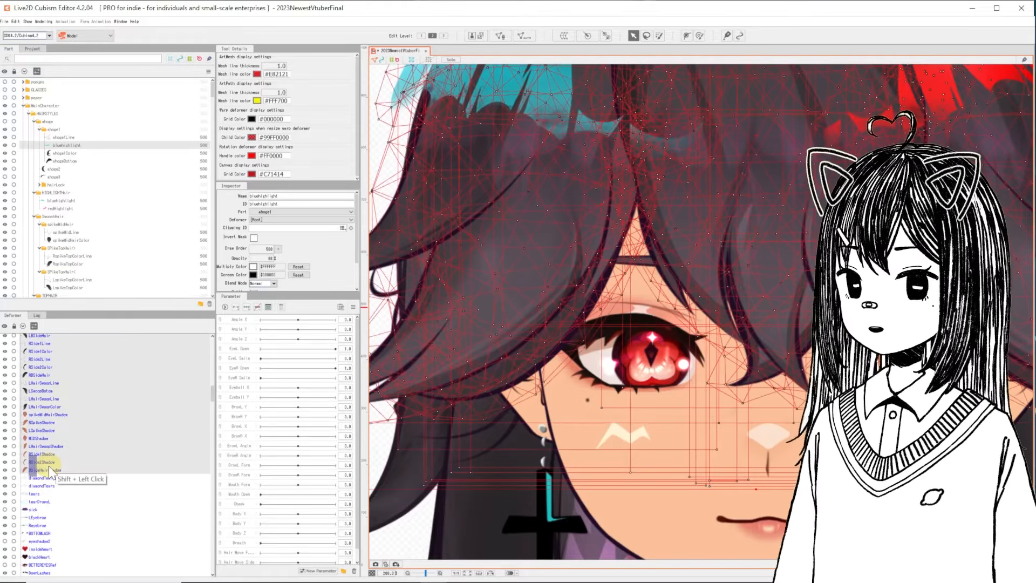
Step: Create a warp deformer named Hair as the parent of the selected hair art meshes
scroll(761, 282, "down", 2)
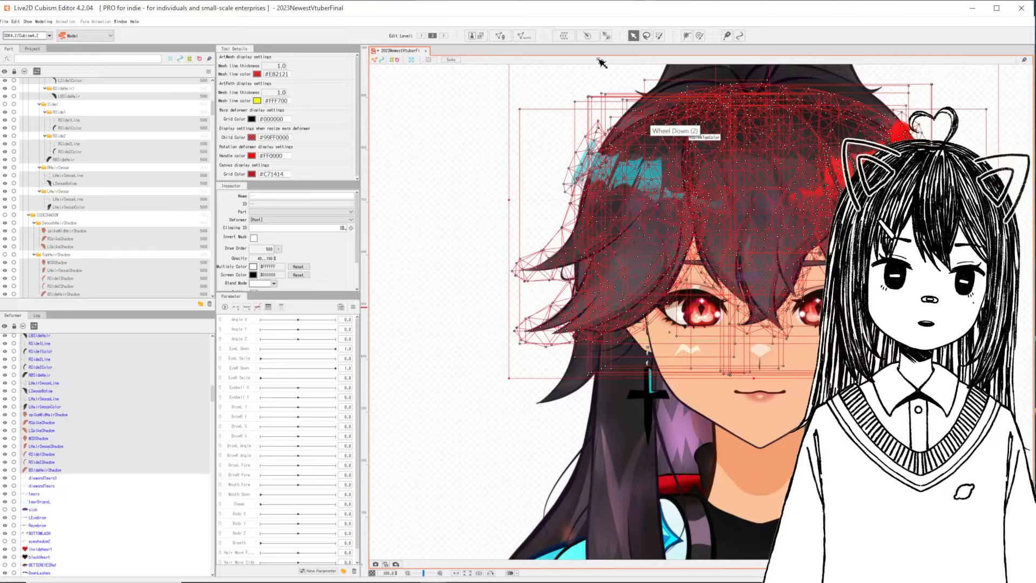
left_click(563, 36)
left_click(455, 280)
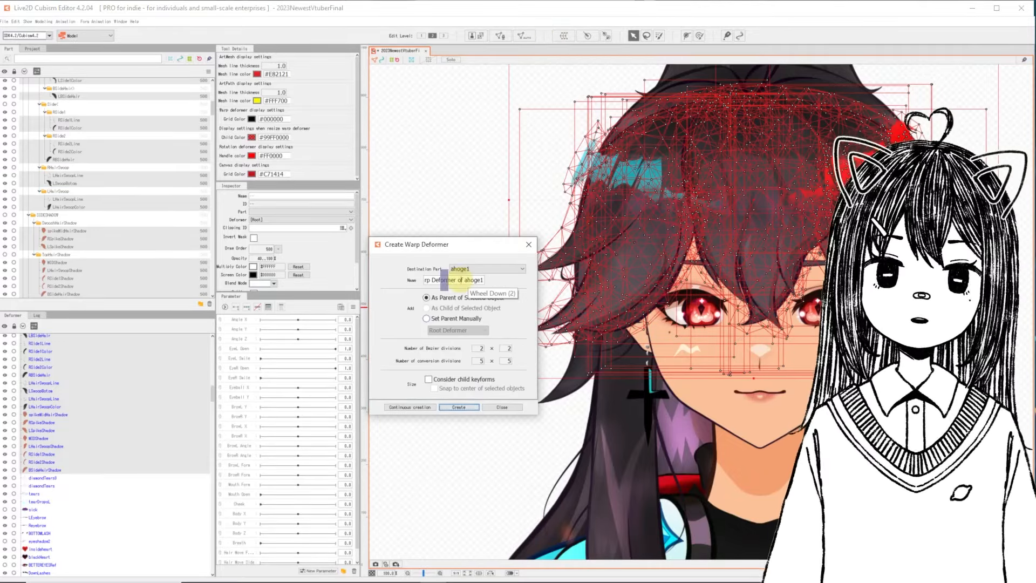
key("ctrl+a")
type("H")
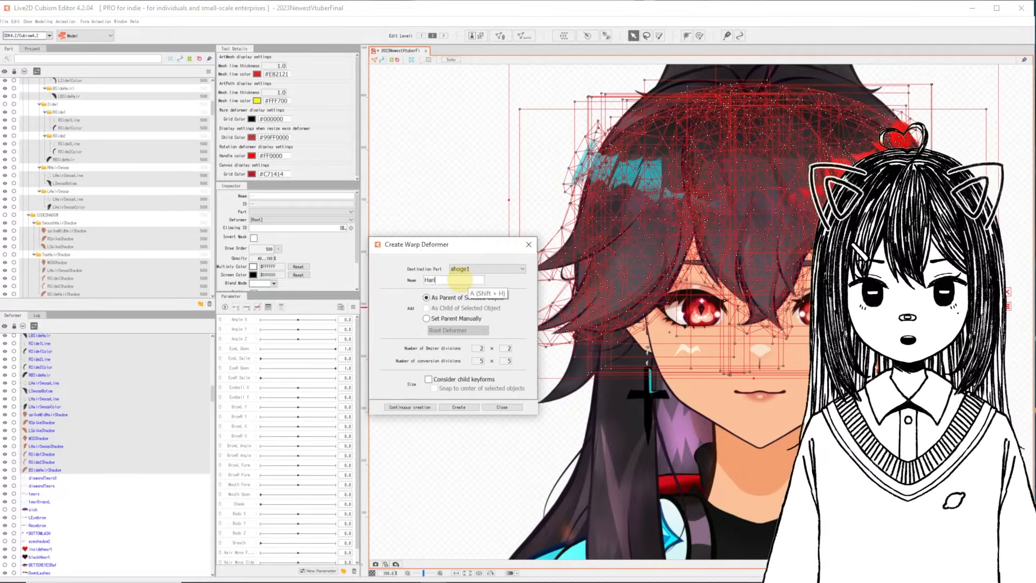
left_click(458, 406)
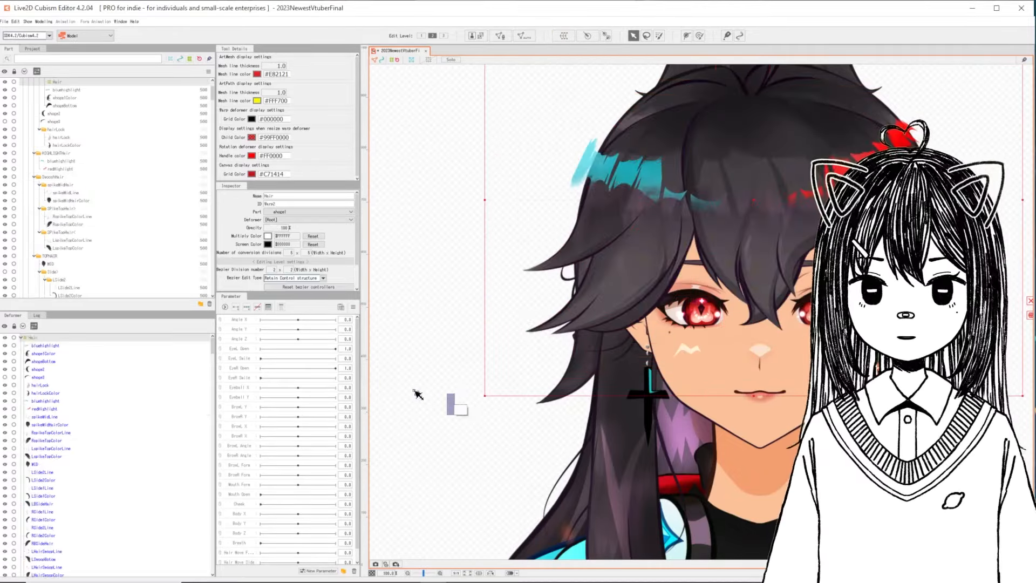
Step: Collapse the Hair deformer's contents and lower its opacity until the front hair is fully transparent
left_click(20, 338)
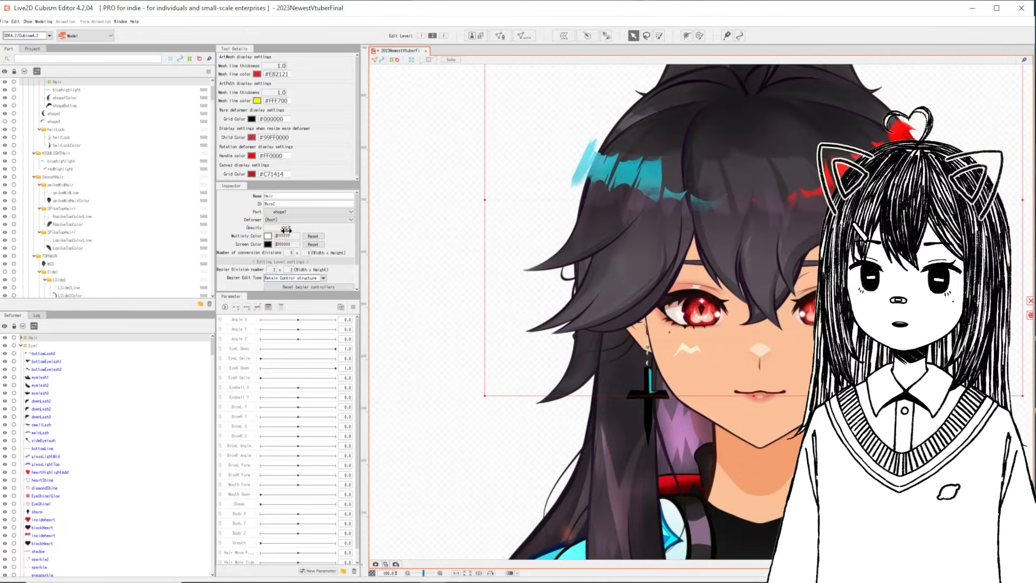
left_click_drag(269, 228, 268, 239)
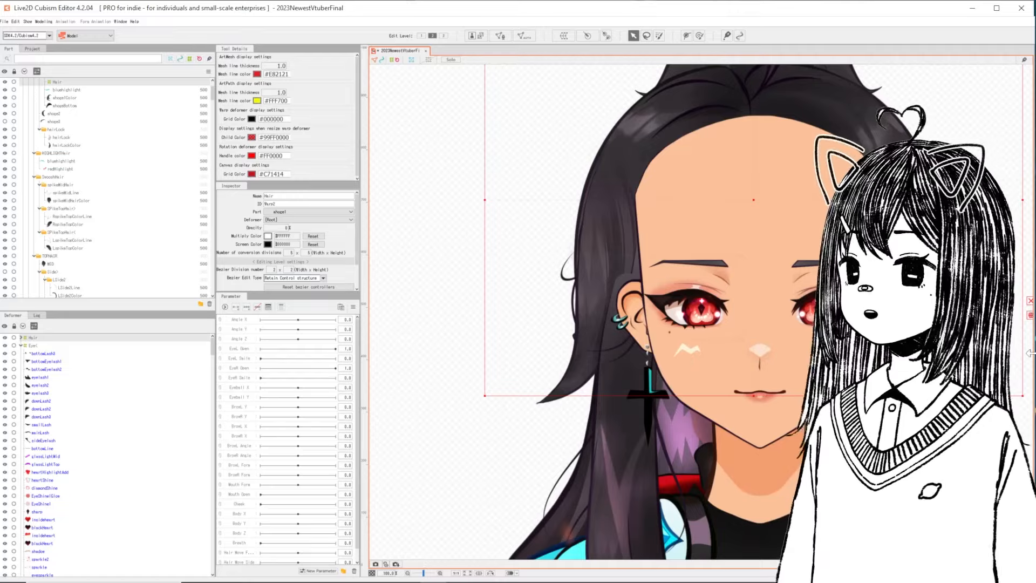
Step: Place mesh points along eyelash1's contour, from the tall spike's sloping edge around the base and up the small spike's outer side
scroll(741, 280, "up", 1)
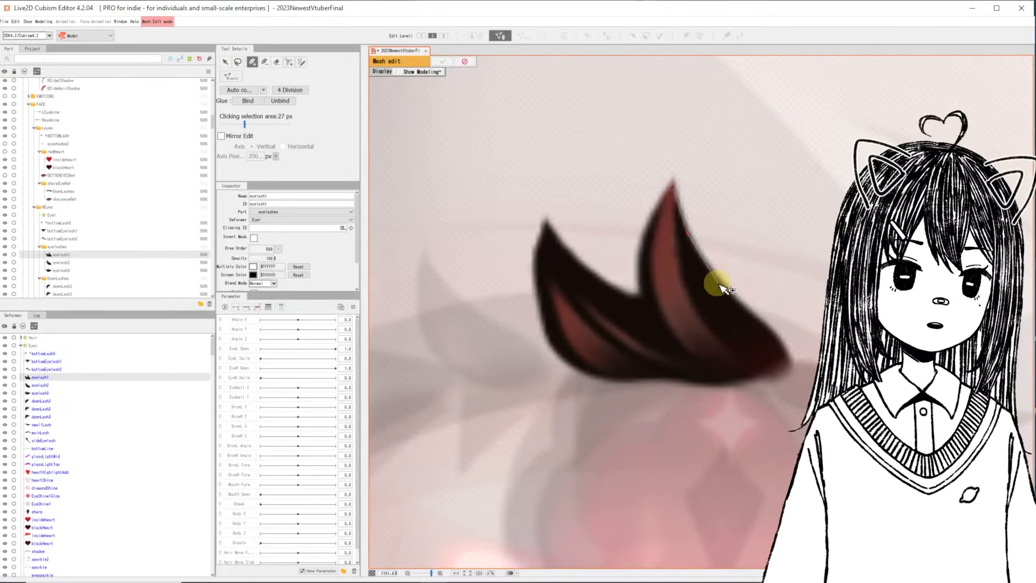
left_click(719, 283)
left_click(754, 318)
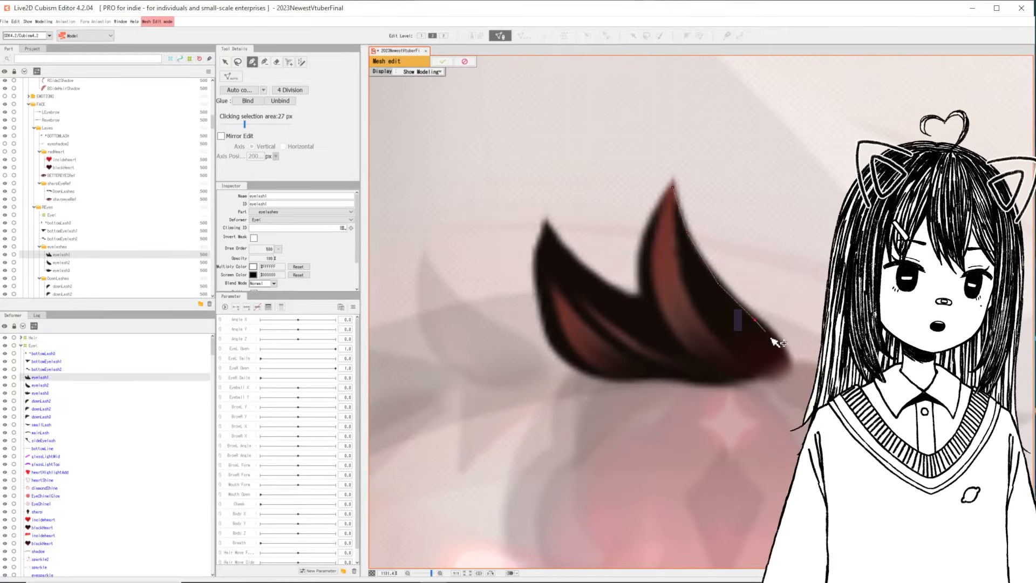
left_click(778, 344)
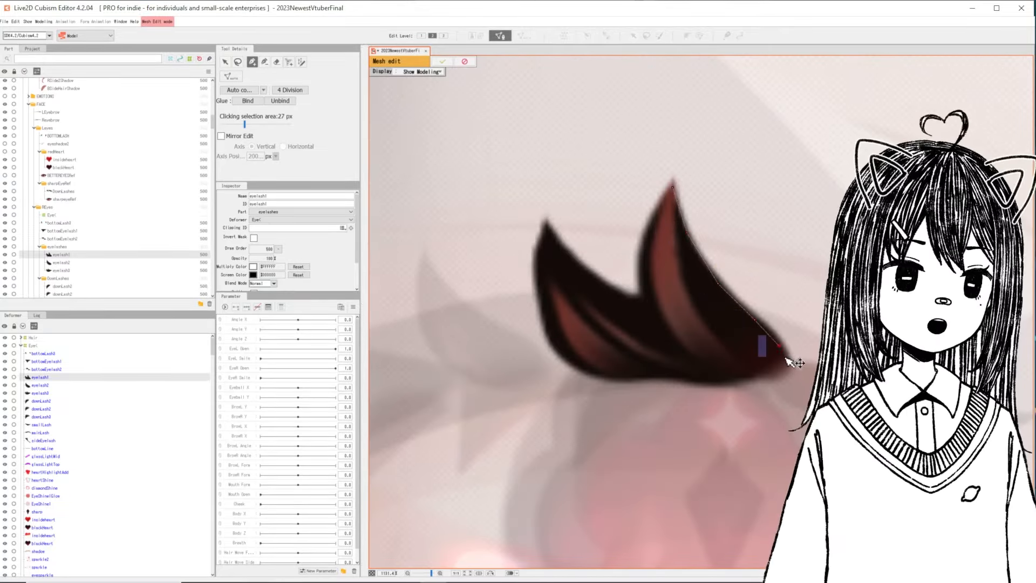
left_click(722, 378)
left_click(677, 373)
left_click(621, 377)
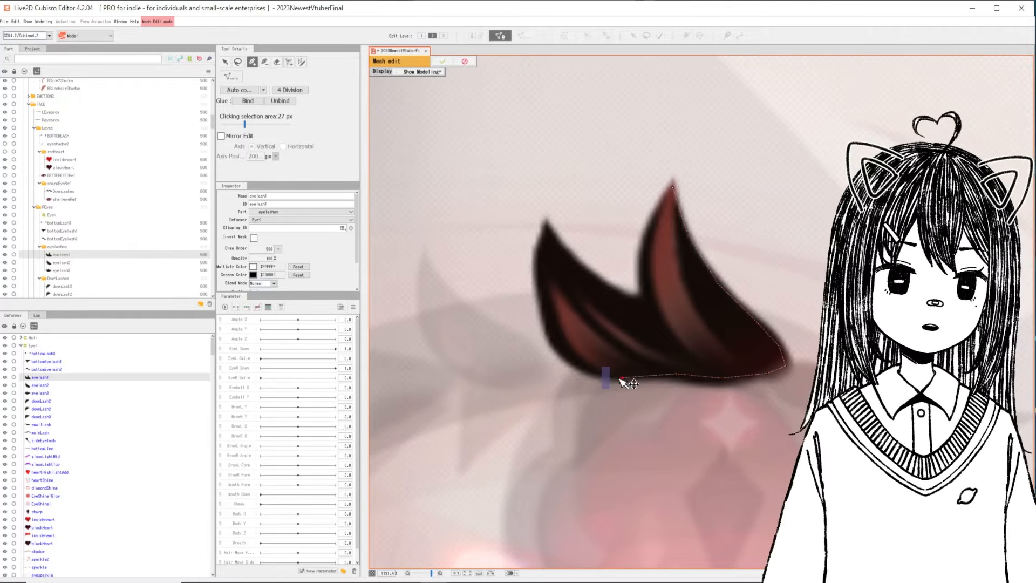
left_click(583, 367)
left_click(551, 341)
left_click(536, 295)
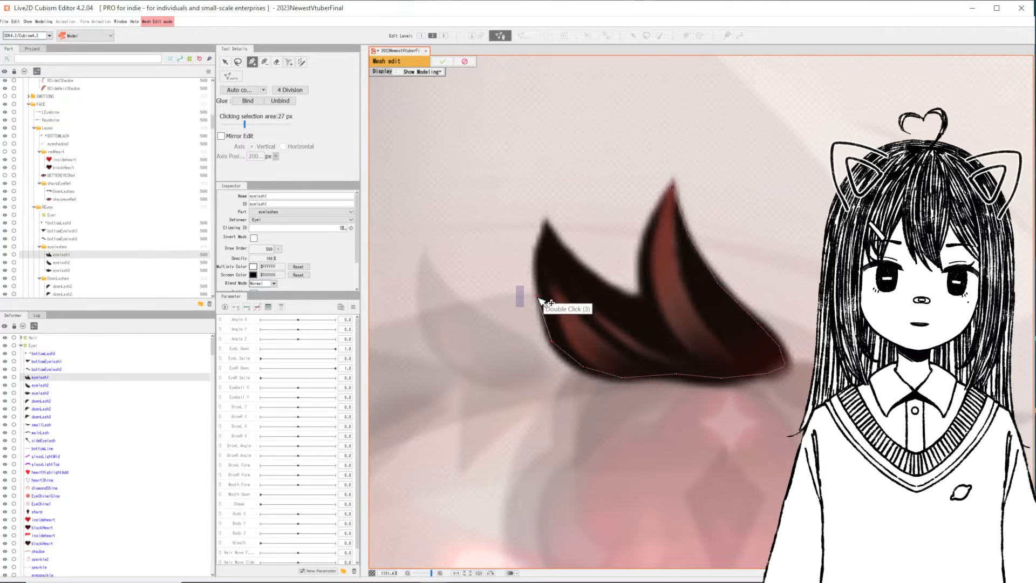
Step: Continue eyelash1's mesh outline over the small spike's tip, through the notch and up to the tall spike's tip
left_click(539, 250)
left_click(546, 222)
left_click(570, 262)
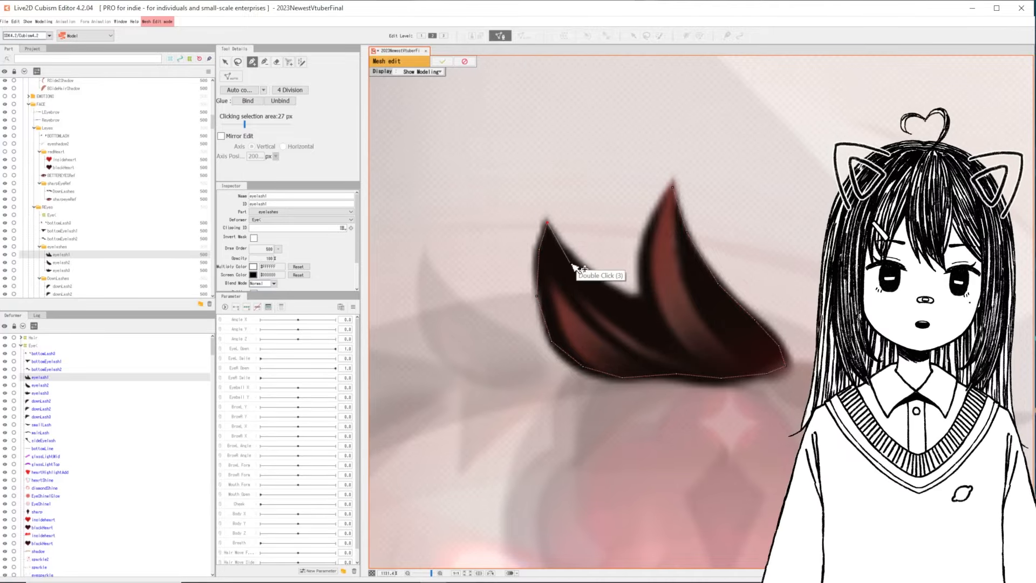
left_click(607, 291)
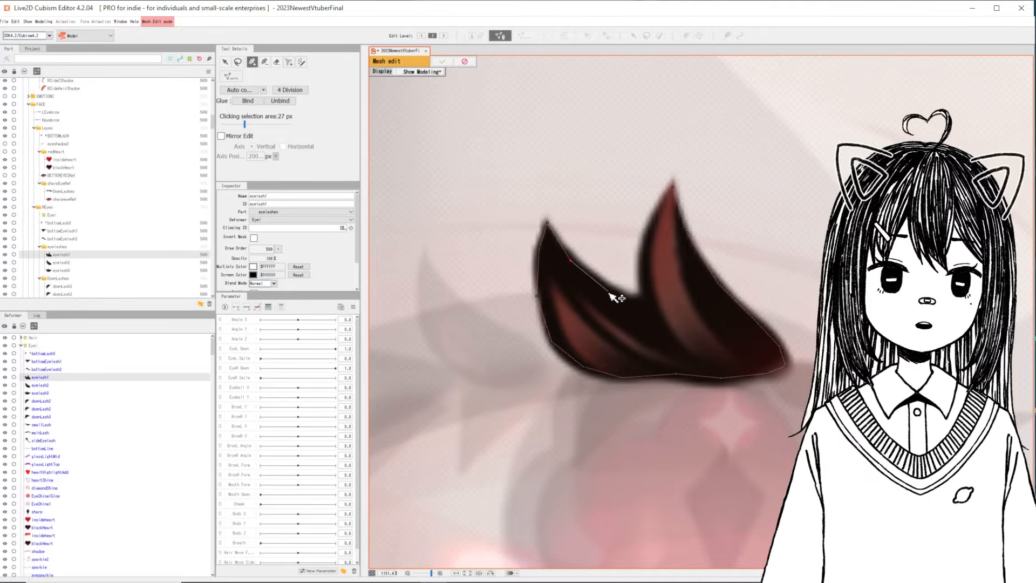
left_click(653, 309)
left_click(642, 247)
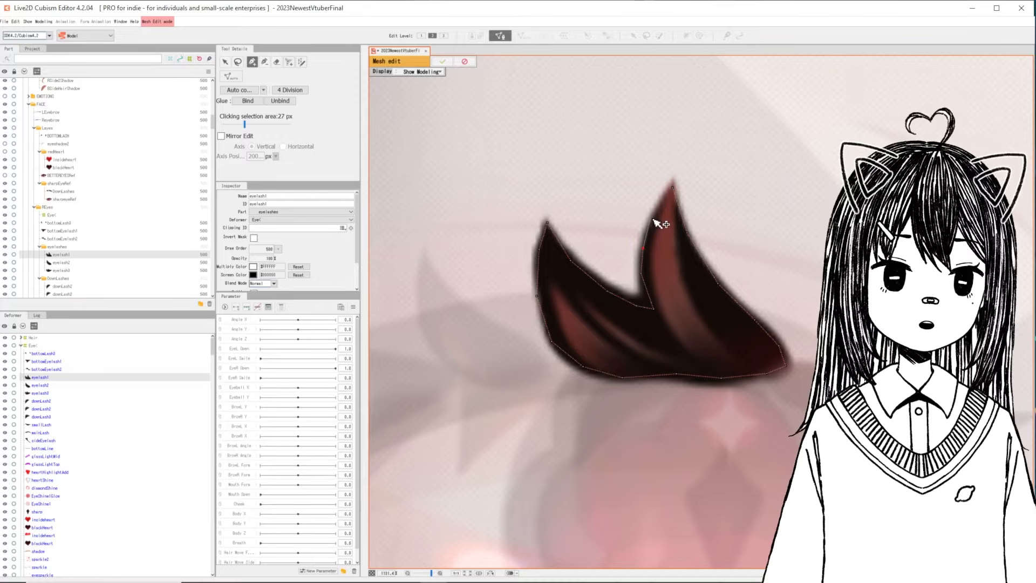
left_click(672, 189)
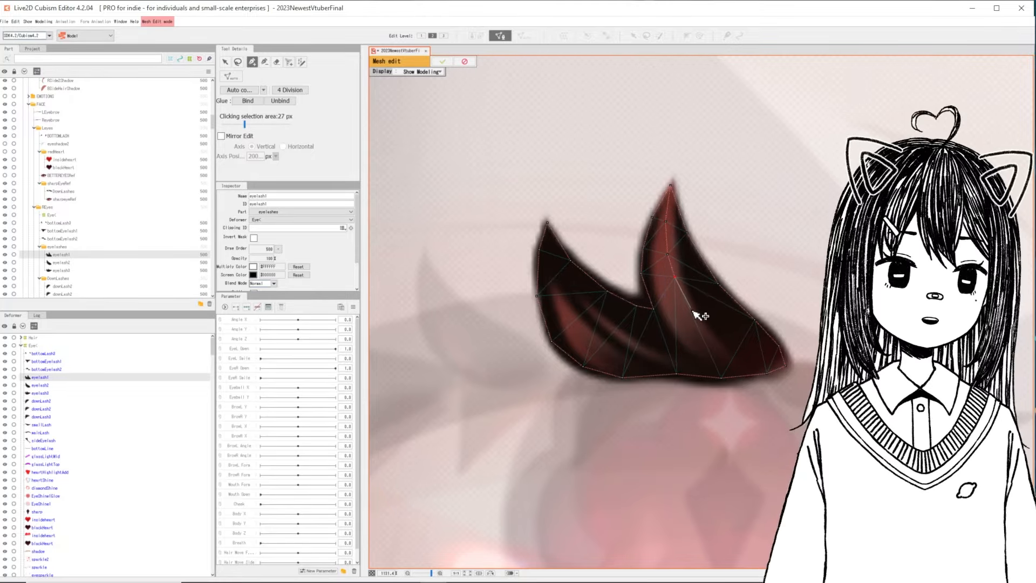
Step: Add an inner mesh point in eyelash1's tall spike and adjust the vertices along its middle
left_click(696, 316)
key("v")
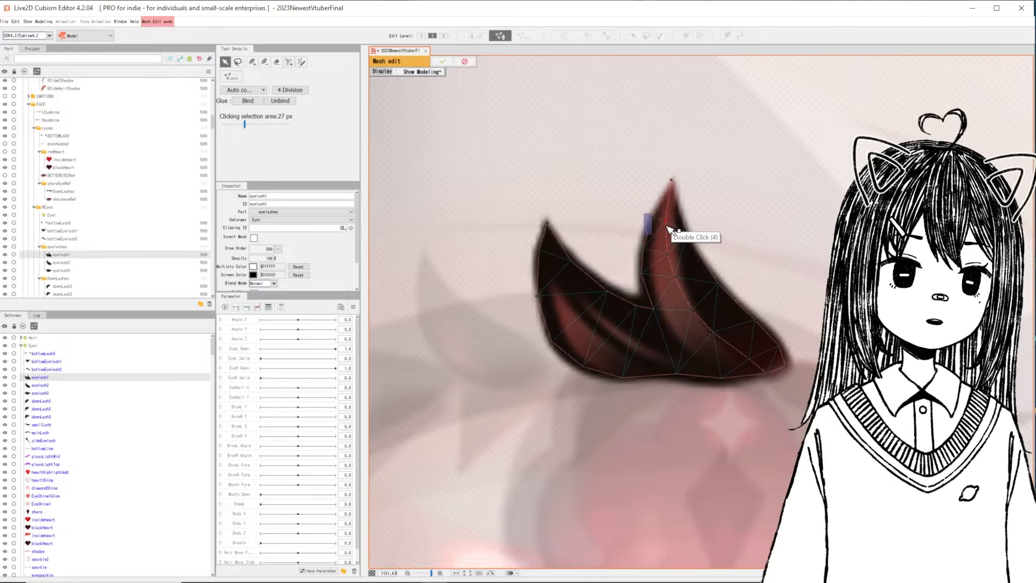
left_click_drag(667, 226, 678, 259)
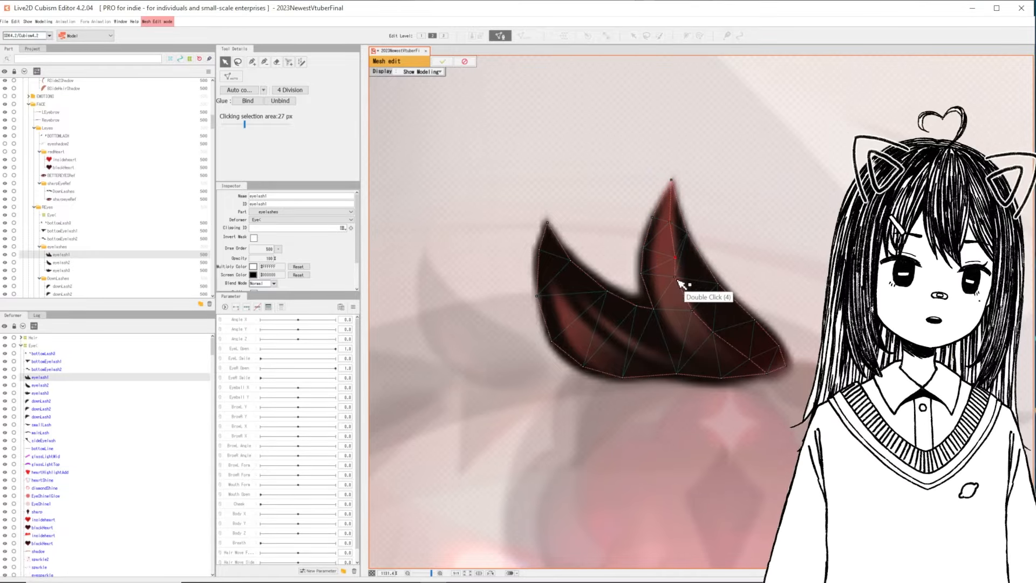
left_click(695, 310)
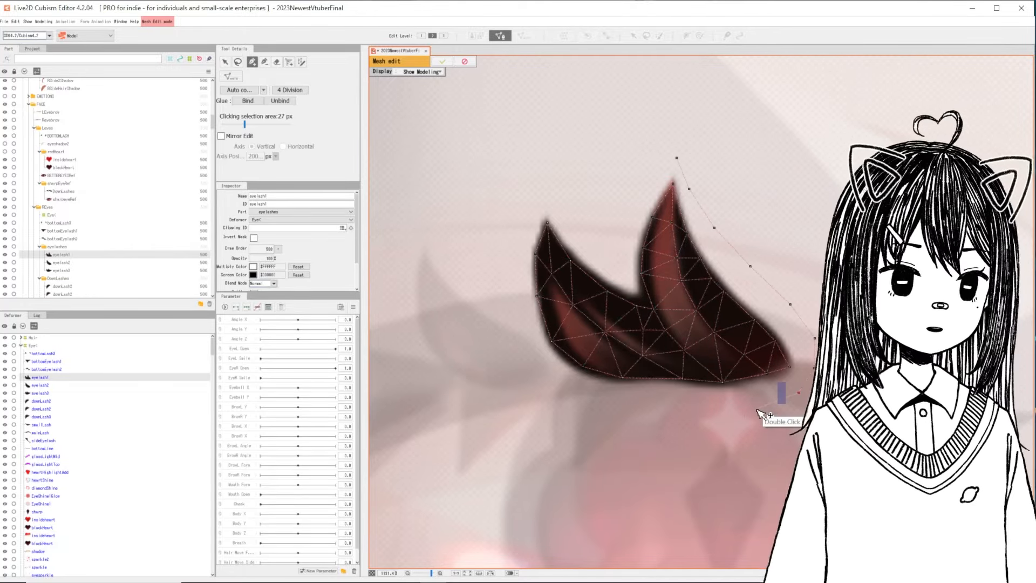
Step: Place an outer ring of mesh points below eyelash1's base, around its rounded side and over the small spike's tip
left_click(755, 408)
left_click(702, 415)
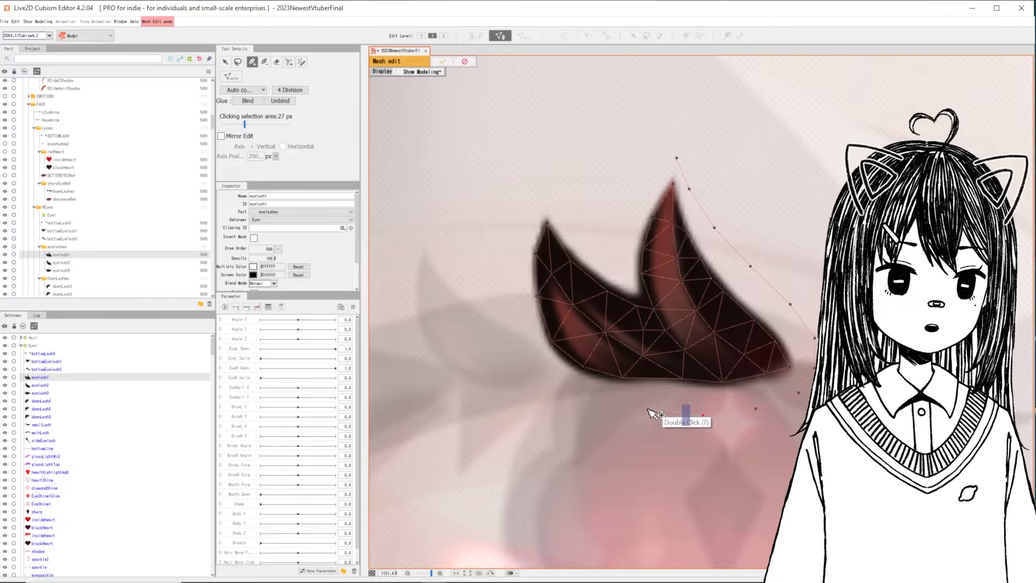
left_click(640, 407)
left_click(584, 397)
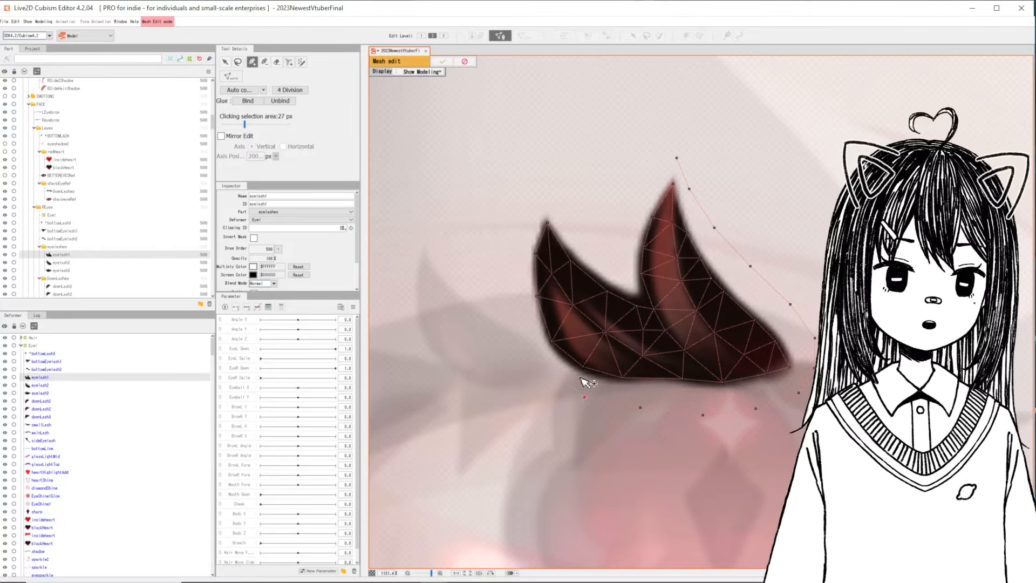
left_click(549, 376)
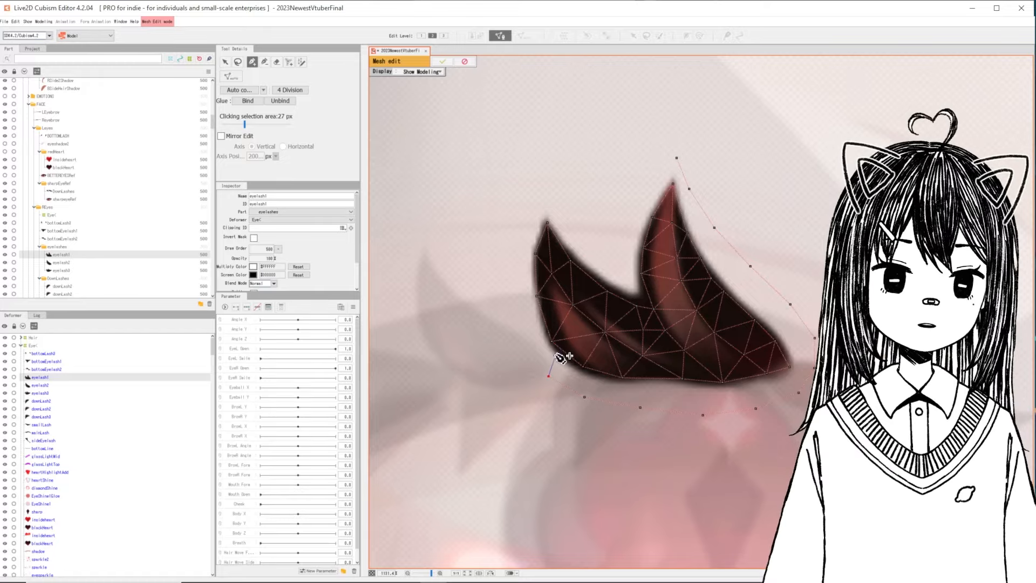
left_click(518, 333)
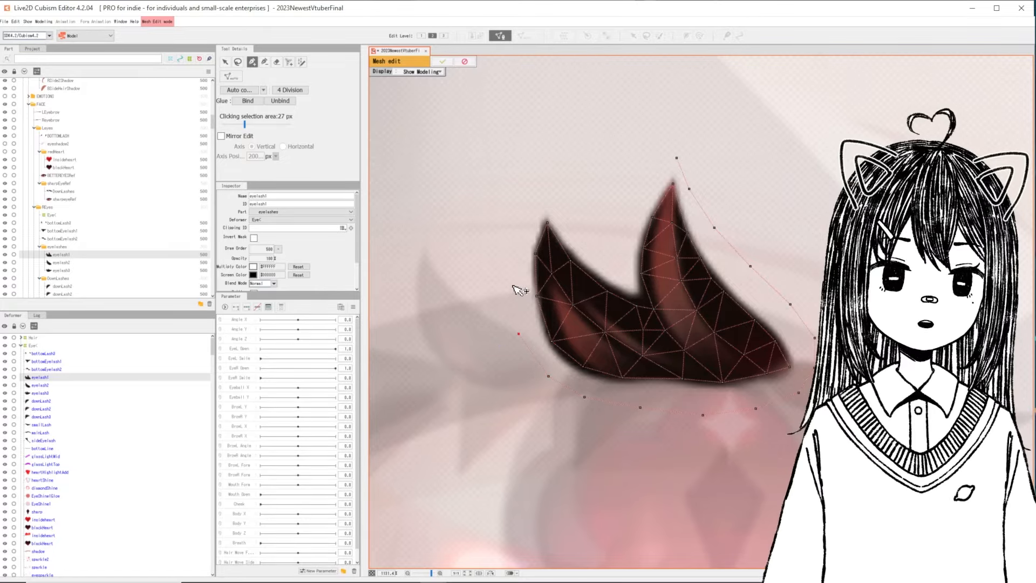
left_click(512, 282)
left_click(555, 184)
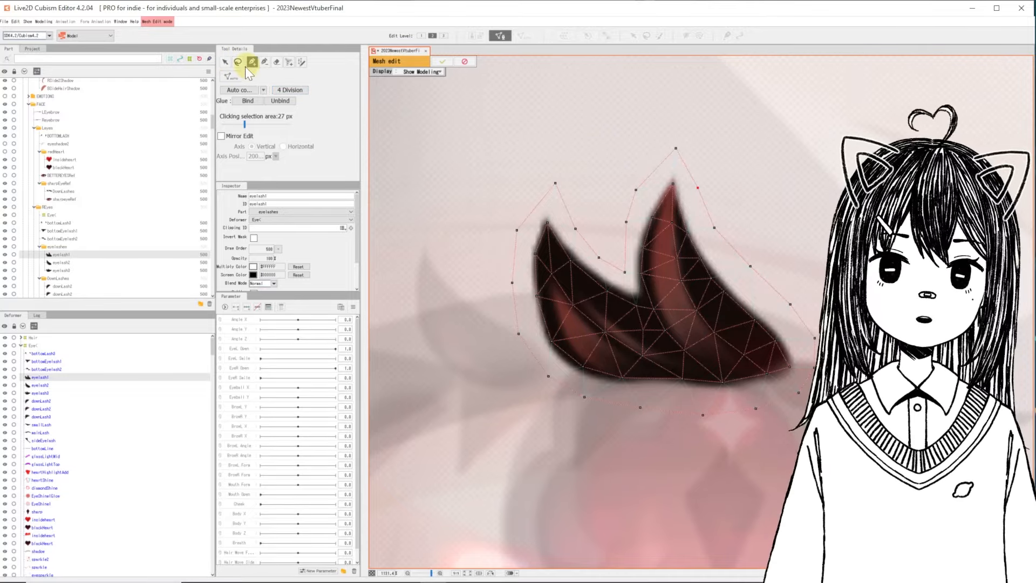
Step: Move the two outer-ring vertices on the notch side of eyelash1's tall spike slightly farther from the lash
left_click(225, 62)
left_click(636, 191)
left_click_drag(636, 191, 633, 185)
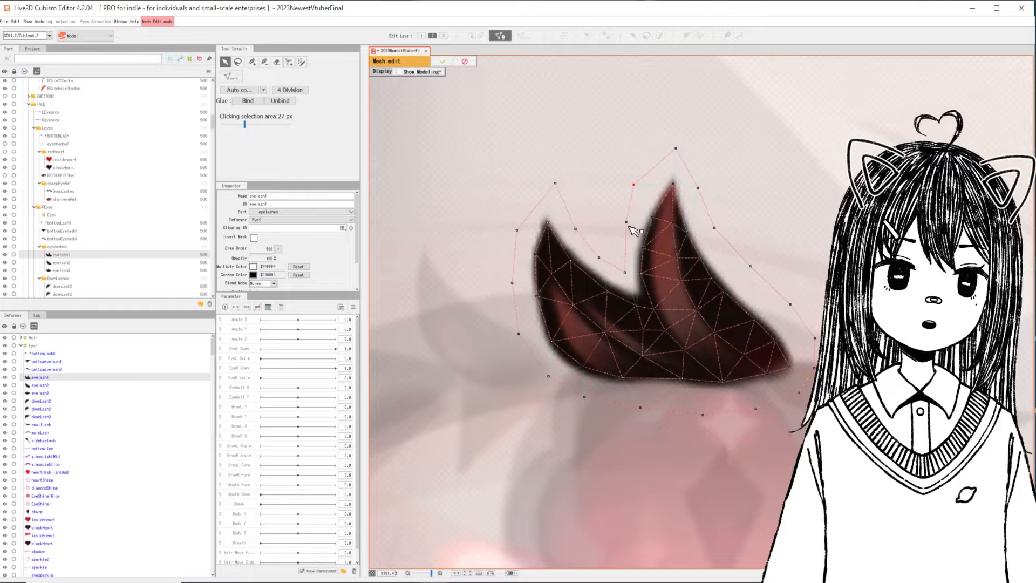
left_click_drag(626, 222, 622, 219)
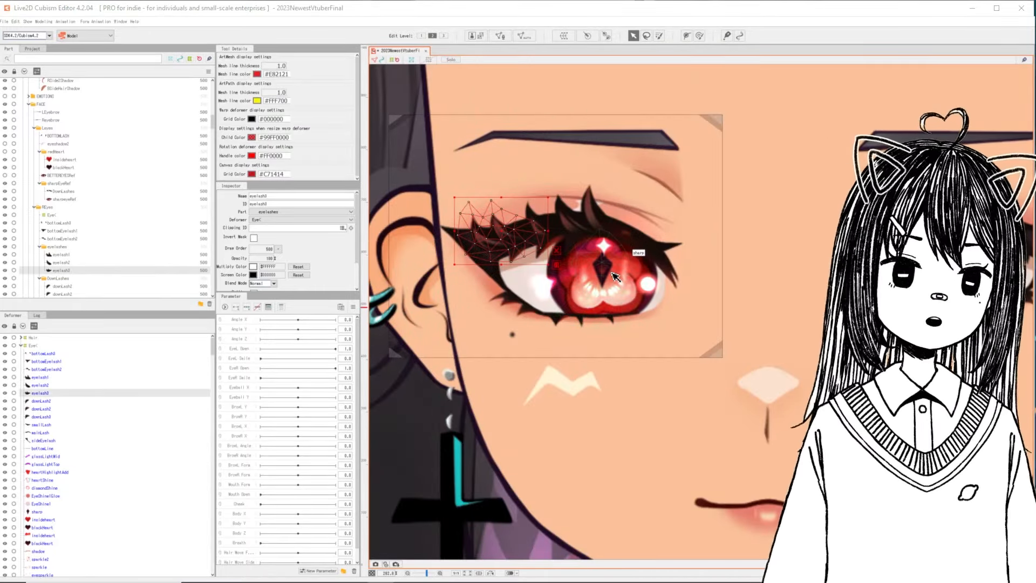
Step: Examine internalFlowerEye's automatically generated mesh in mesh edit mode, then leave the mode without changes
left_click(621, 272)
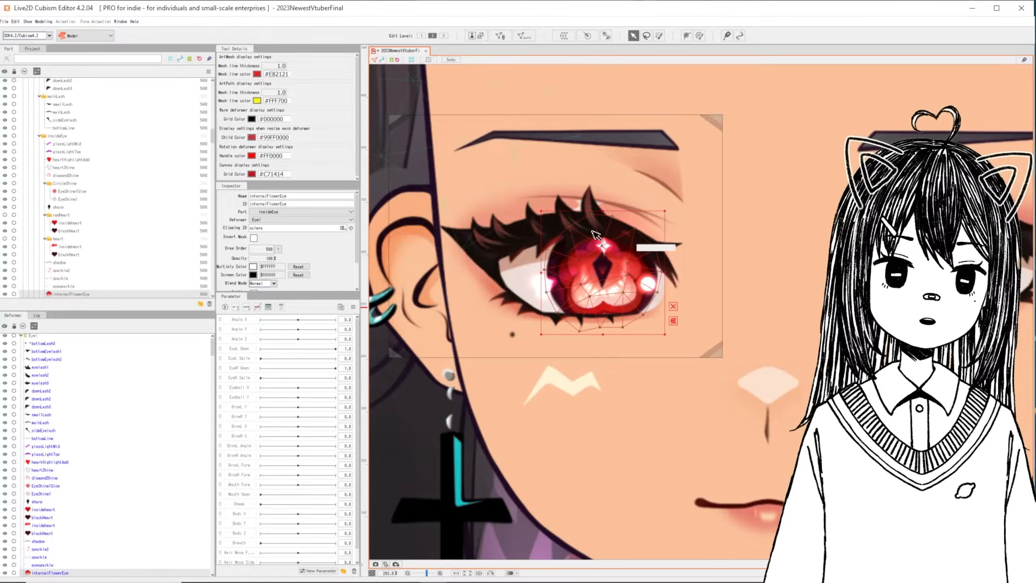
left_click(471, 34)
left_click(579, 254)
left_click(499, 35)
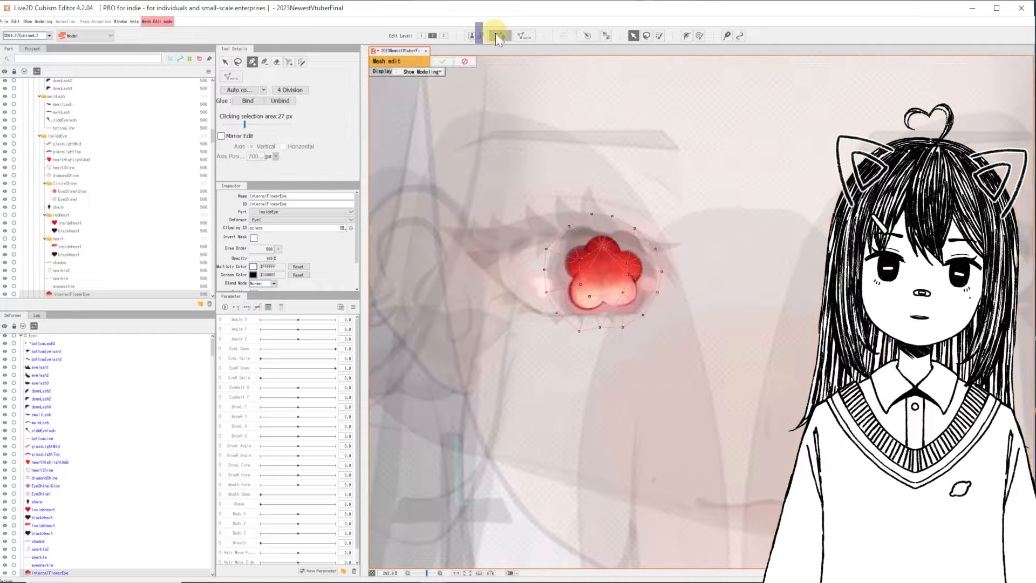
scroll(610, 275, "up", 5)
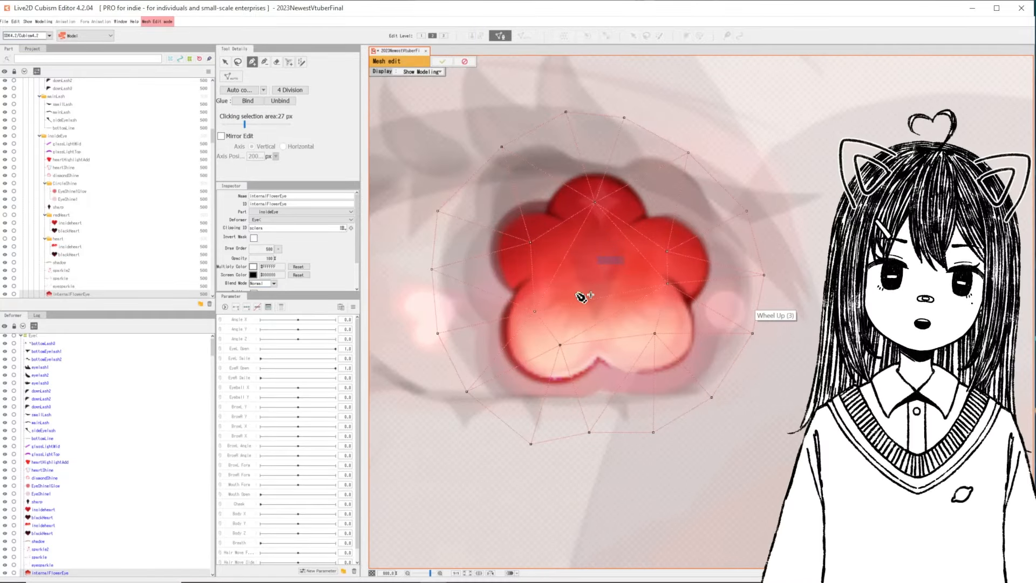
scroll(539, 247, "down", 2)
scroll(804, 249, "down", 1)
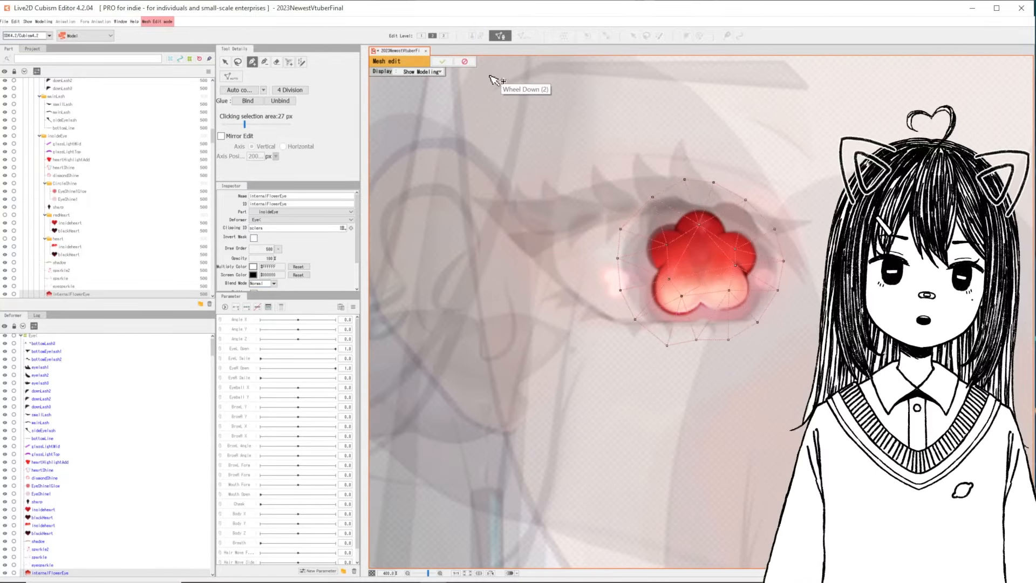
left_click(466, 62)
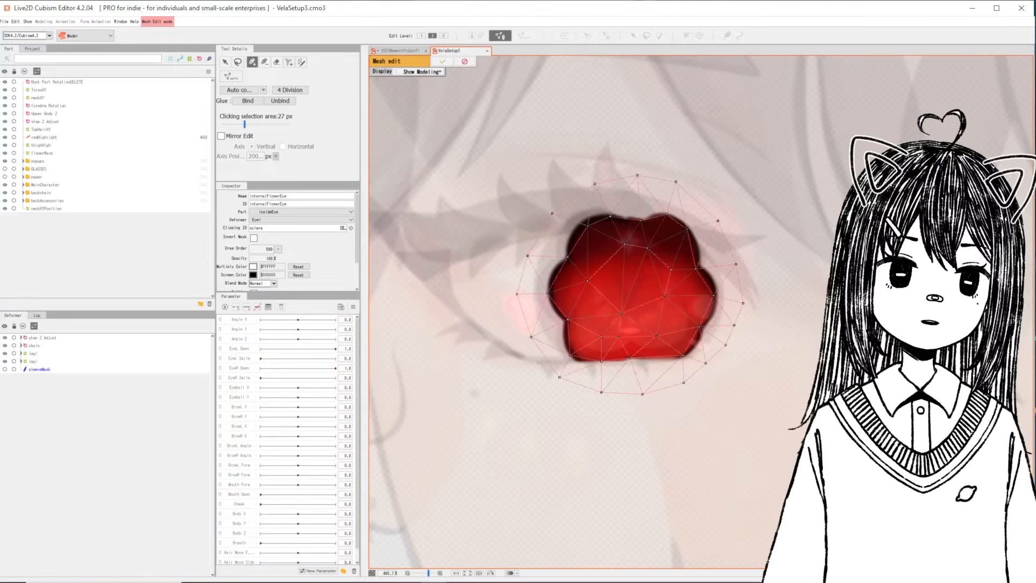
Step: Examine the hand-made mesh around and inside the dark red flower shape in VelaSetup3
scroll(642, 293, "up", 4)
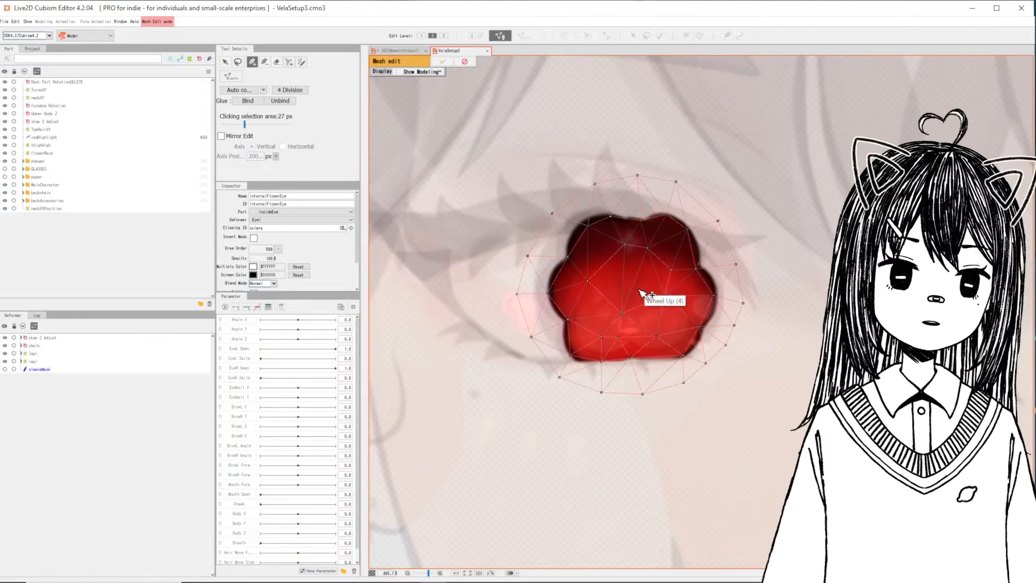
scroll(642, 291, "up", 1)
scroll(675, 287, "down", 2)
scroll(674, 287, "up", 1)
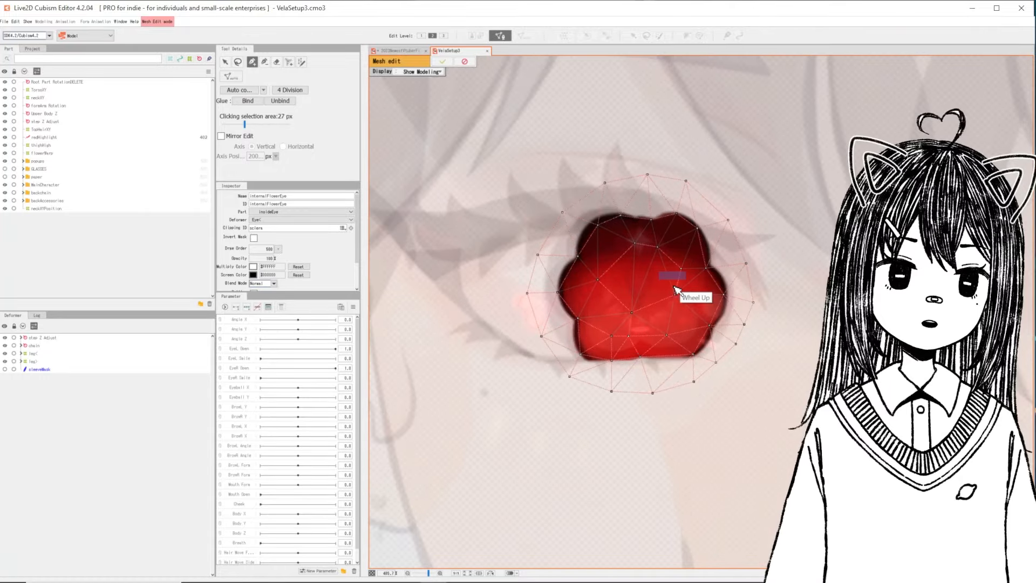
scroll(674, 289, "up", 1)
scroll(678, 292, "down", 1)
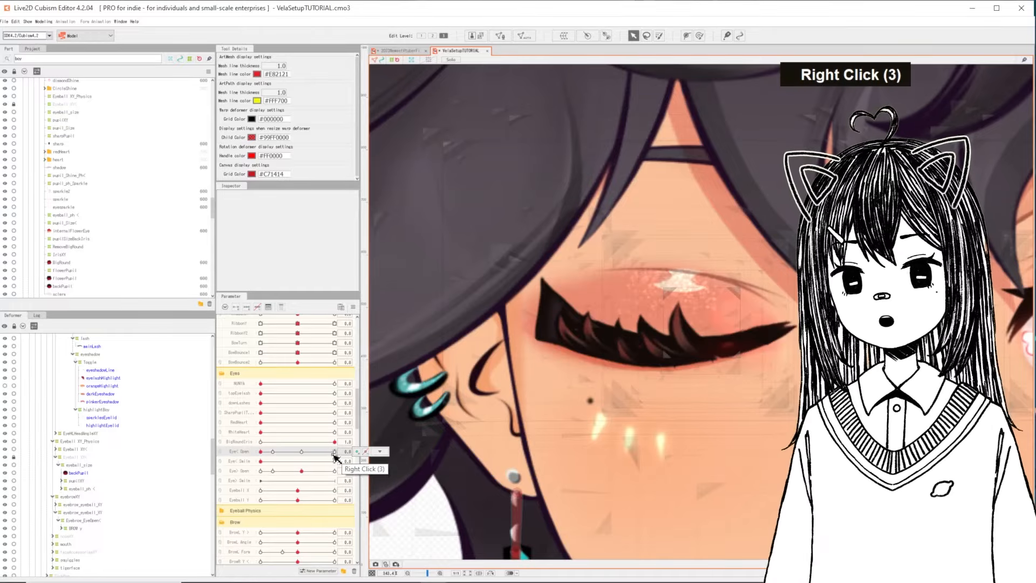
Step: Return the eye to its open pose in VelaSetupTUTORIAL, lock laserEyeShine and select REyes' mainLash
right_click(333, 454)
right_click(295, 455)
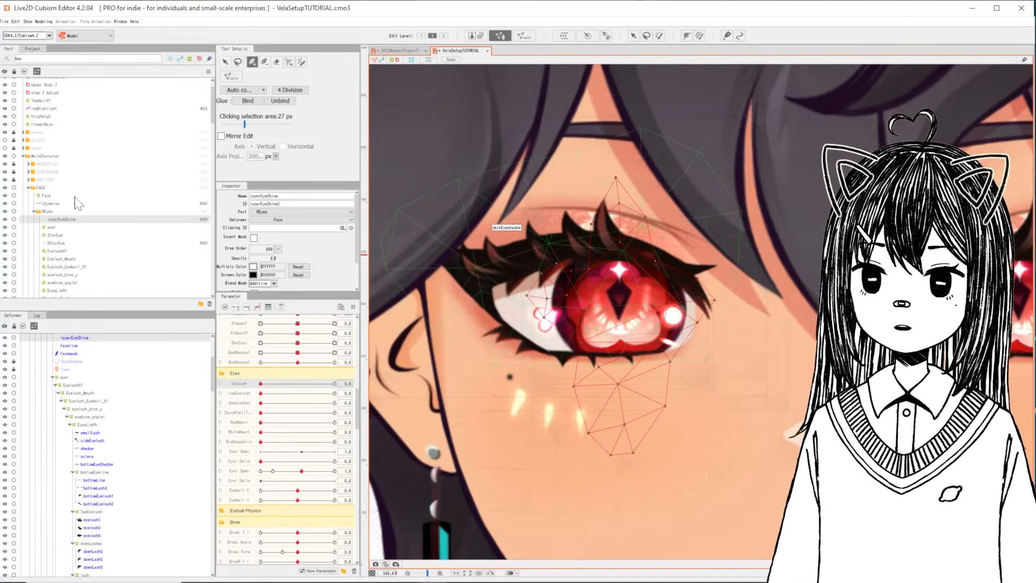
left_click(13, 219)
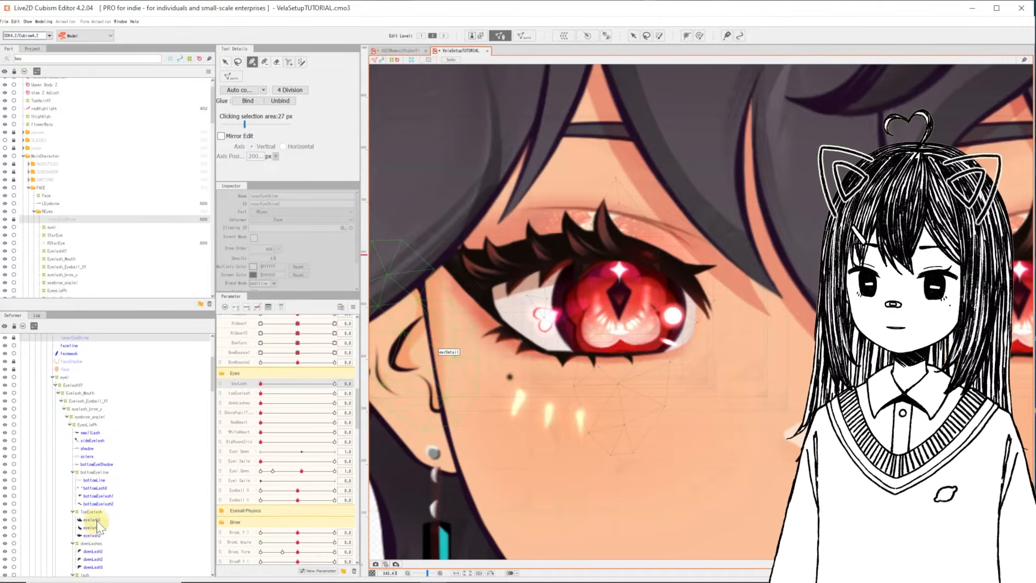
scroll(113, 486, "down", 5)
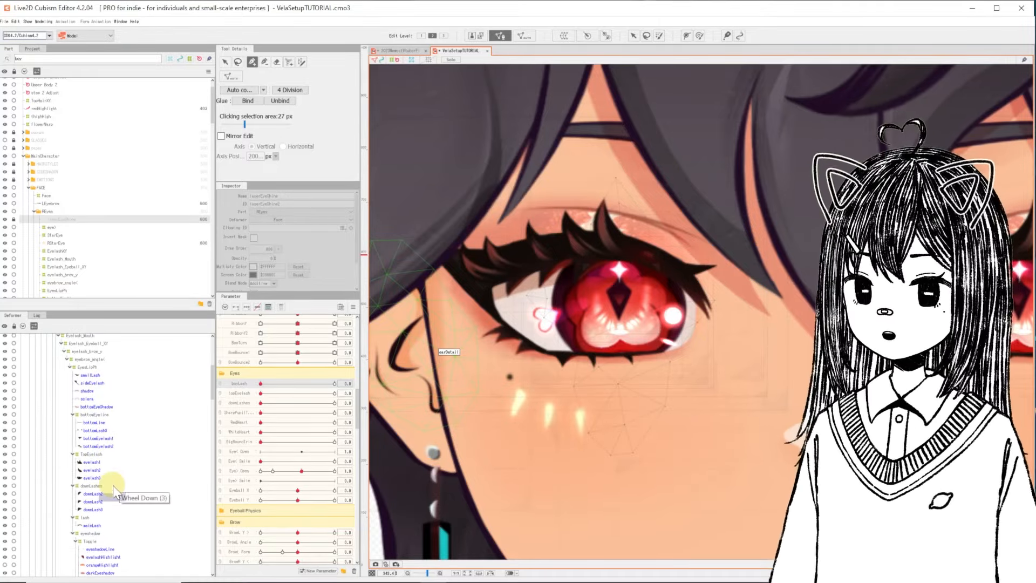
left_click(114, 468)
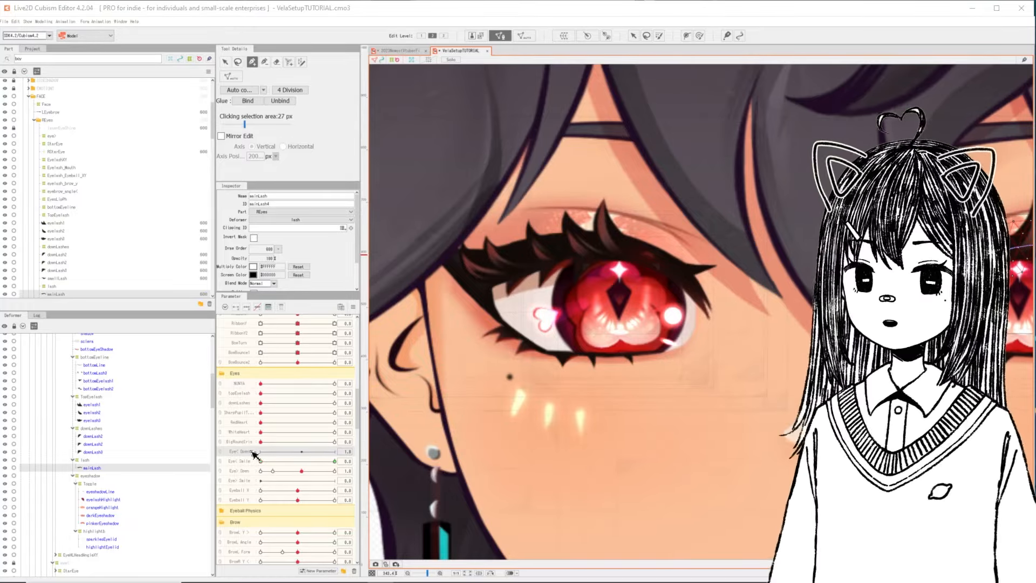
Step: Give REyes' mainLash keys at the Eye Open parameter's minimum, 1.0 and maximum
left_click_drag(303, 452, 250, 459)
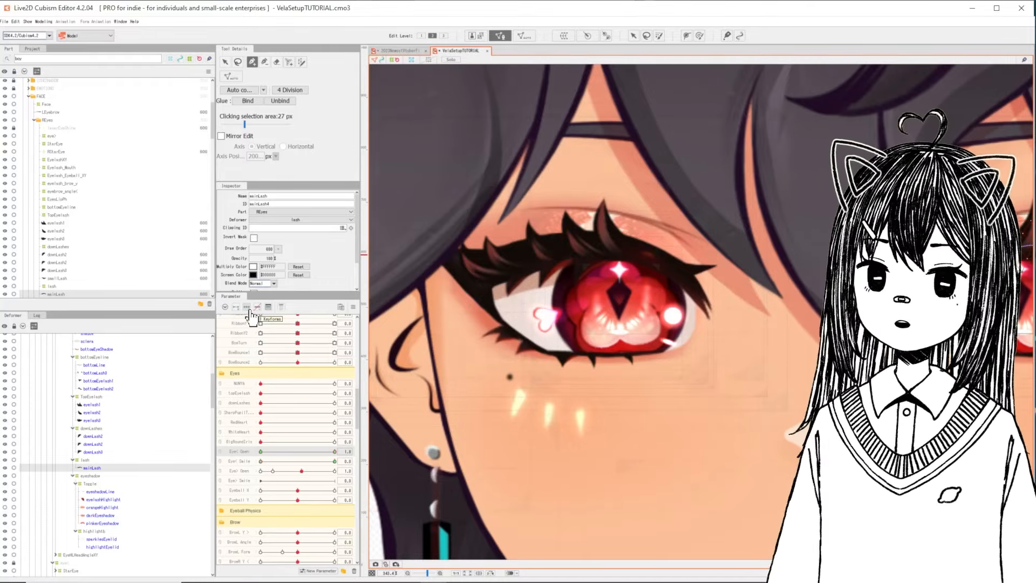
double_click(251, 455)
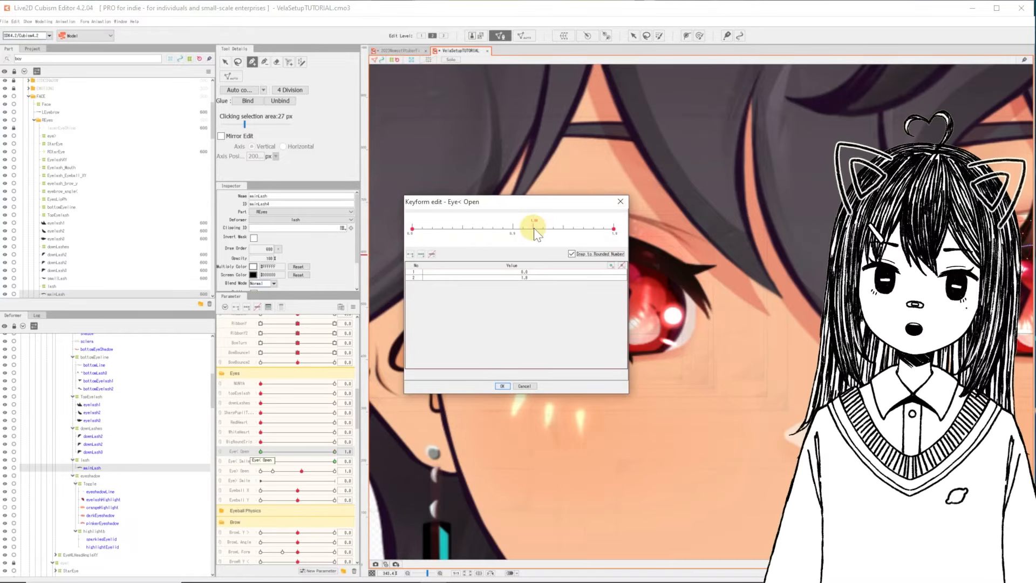
mouse_move(534, 230)
left_mouse_down()
mouse_move(561, 232)
mouse_move(515, 232)
left_mouse_up()
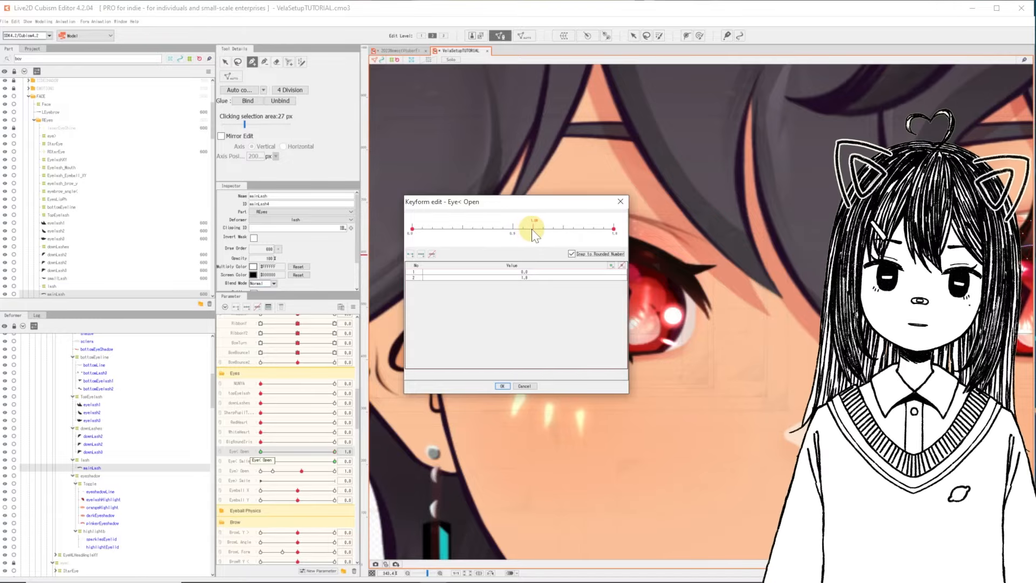
left_click(533, 229)
double_click(529, 278)
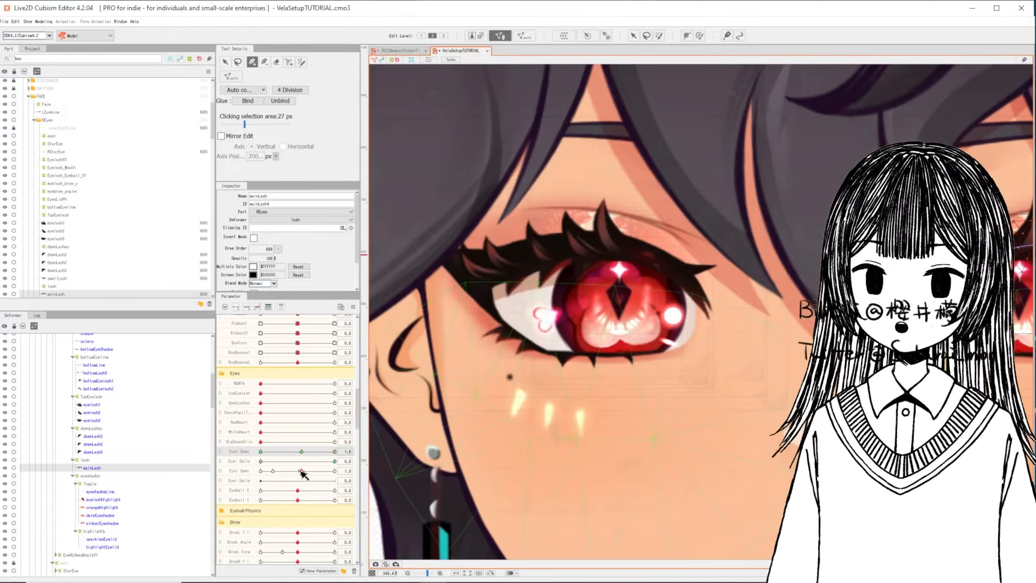
right_click(194, 451)
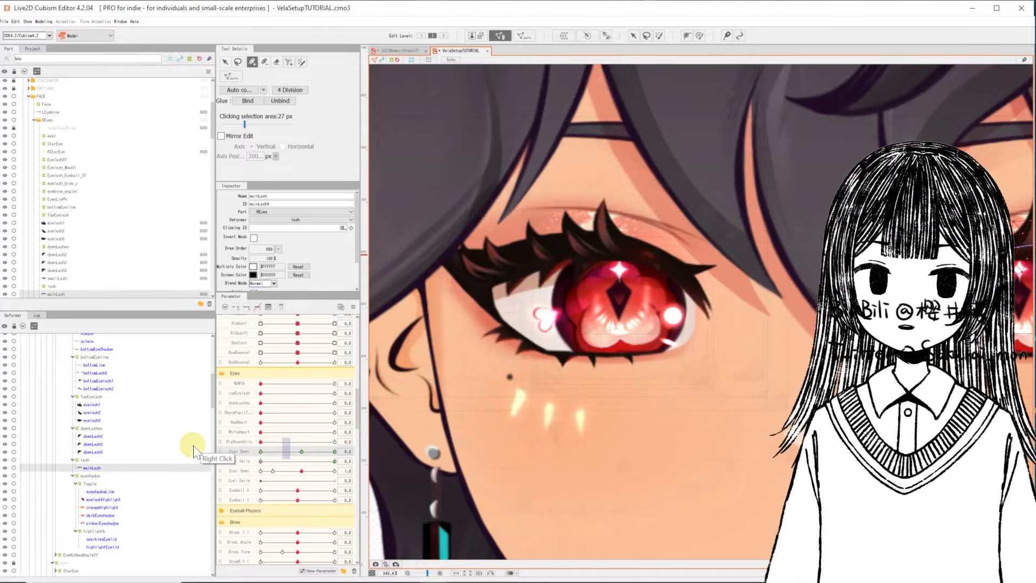
right_click(303, 451)
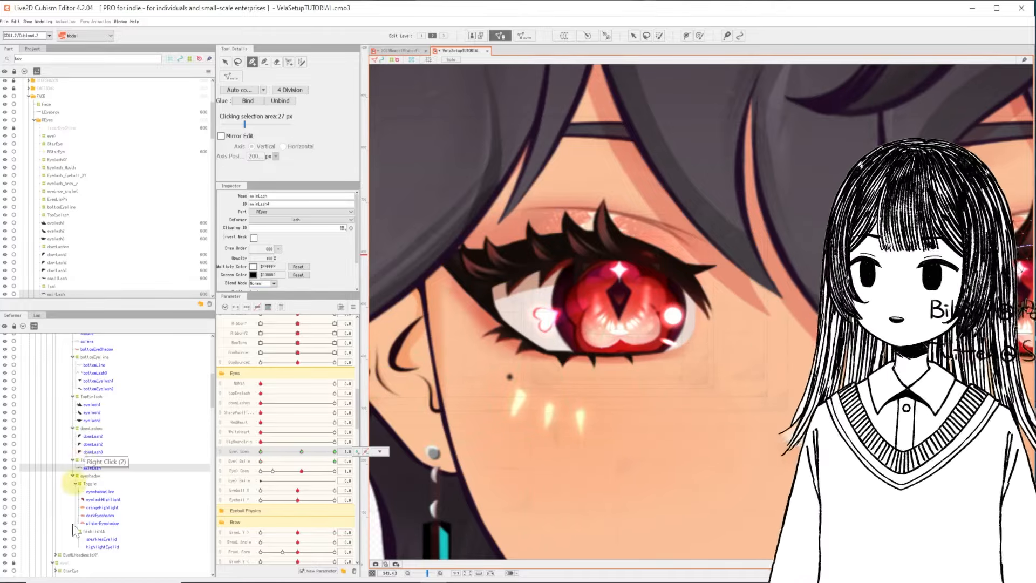
Step: Add a key at Eye Open 1.0 for the mainLash mesh in the mainLash part
double_click(274, 451)
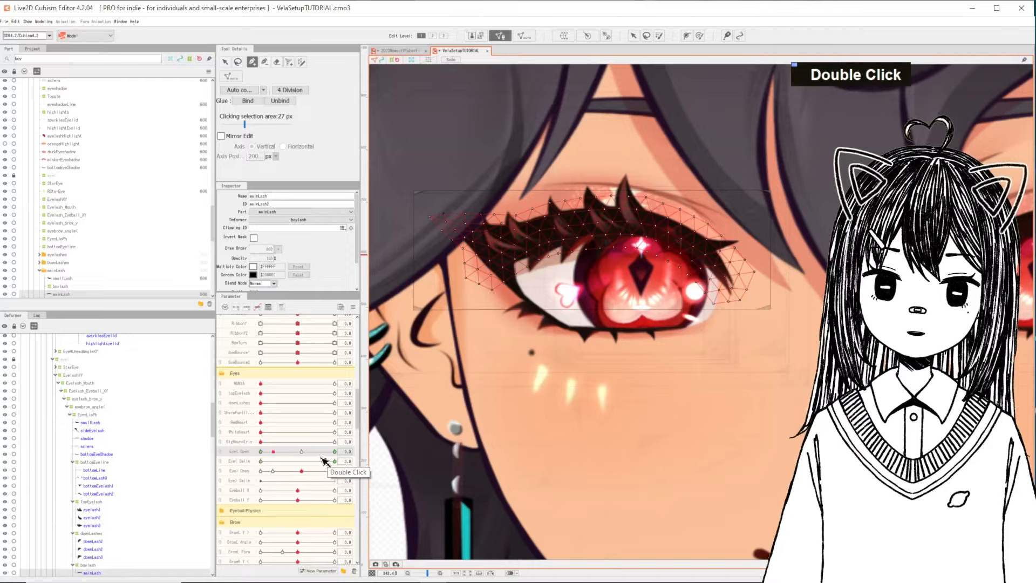
right_click(302, 452)
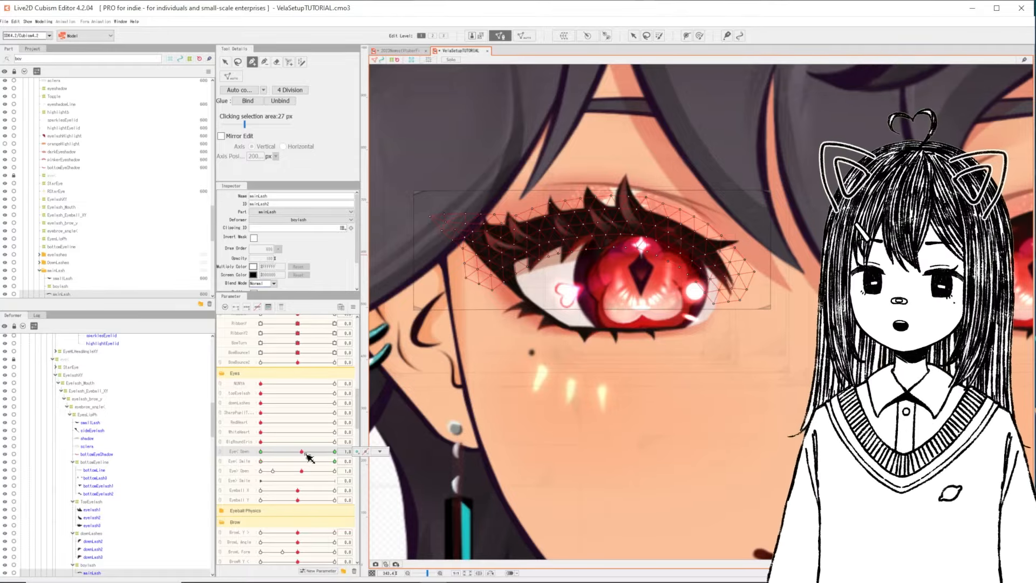
right_click(305, 454)
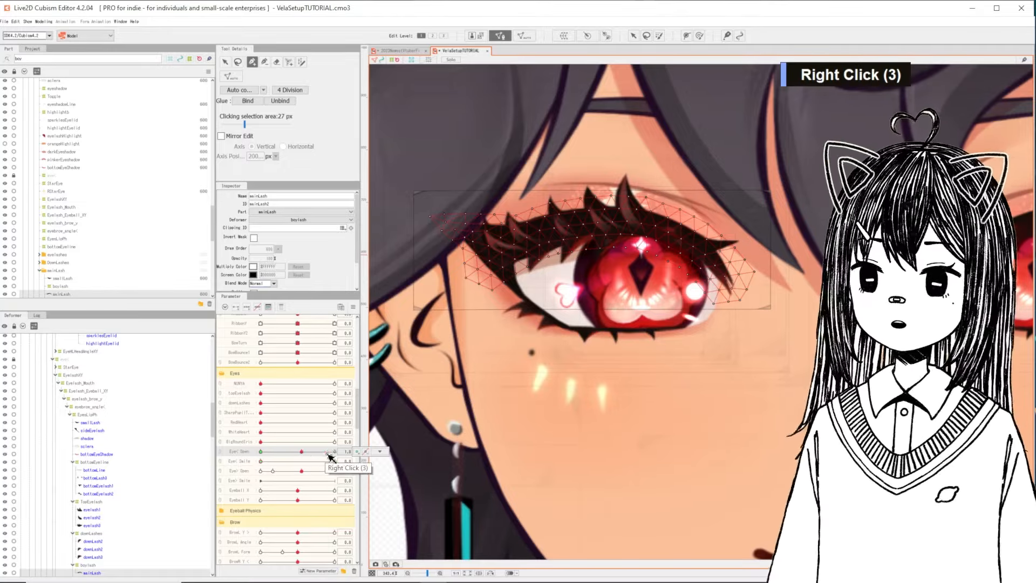
left_click(357, 453)
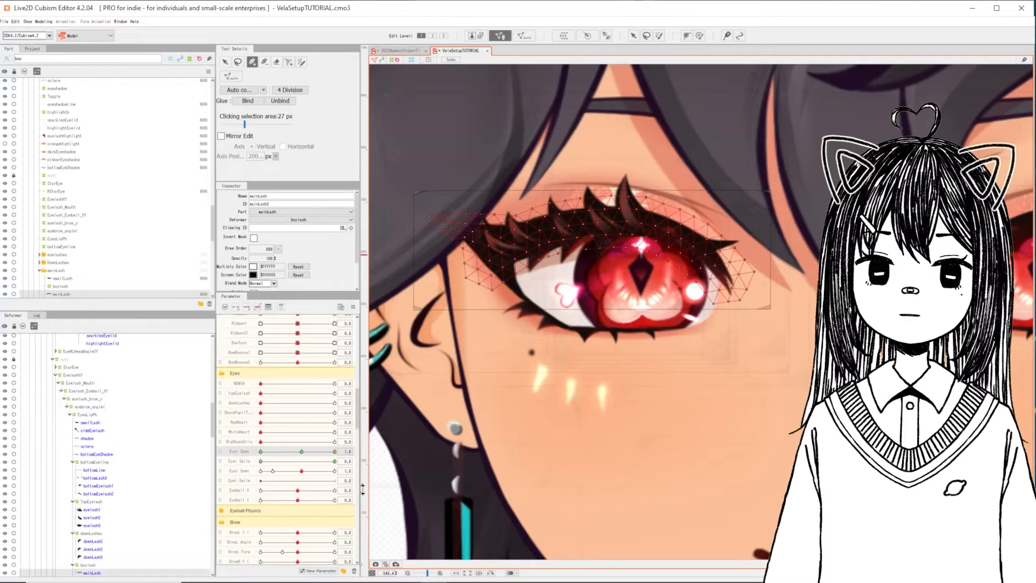
Step: With Eye Open at 0, pull mainLash's middle and nose-side deform path points down over the iris
right_click(315, 457)
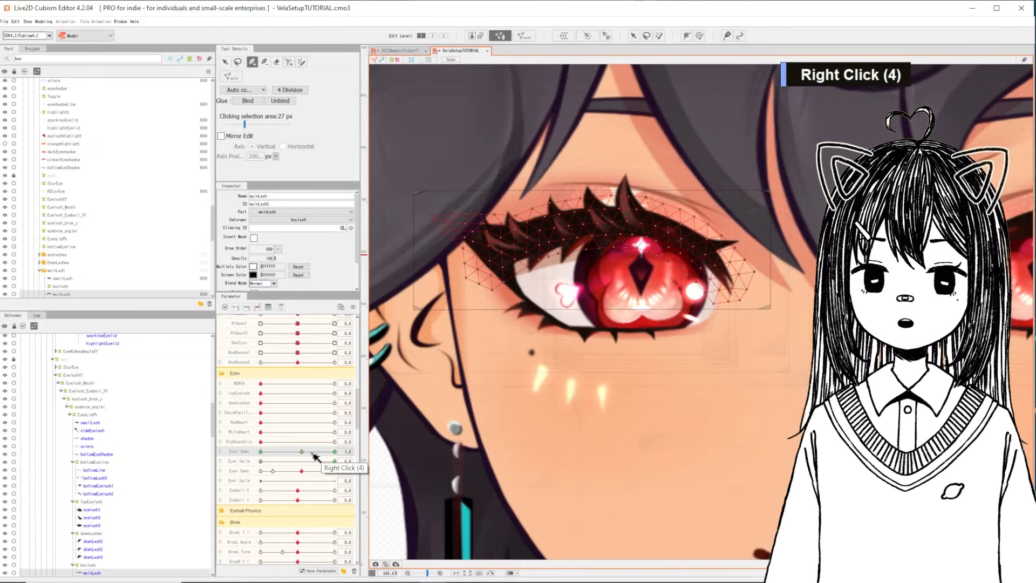
left_click_drag(307, 455, 255, 459)
right_click(255, 459)
right_click(266, 455)
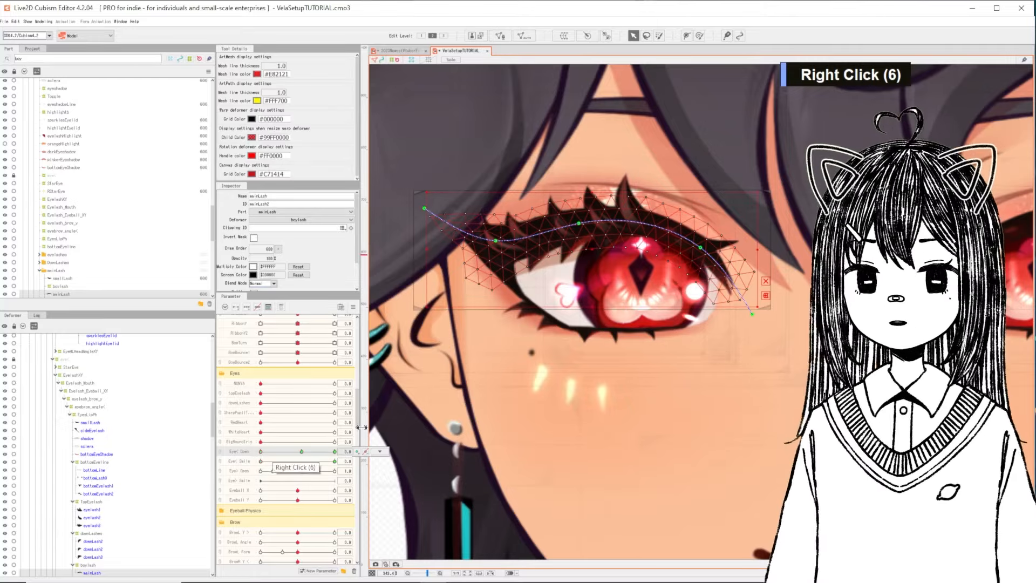
left_click_drag(583, 209, 577, 267)
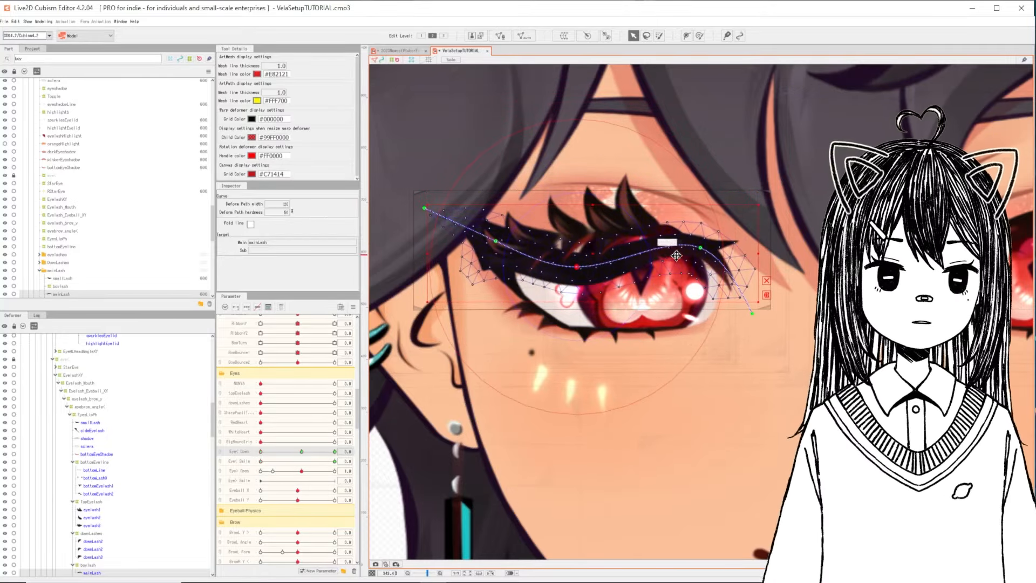
left_click_drag(700, 249, 696, 288)
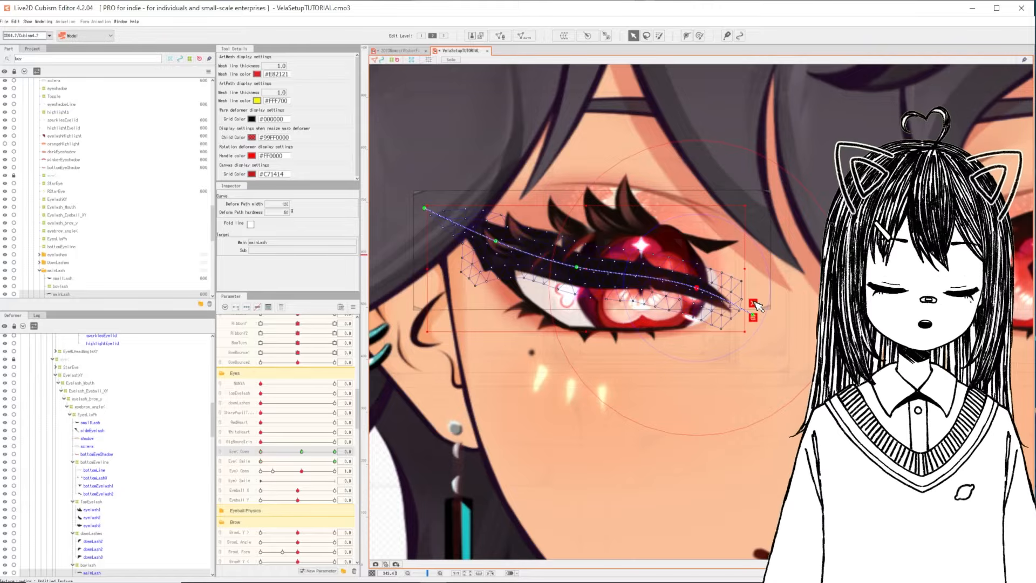
left_click(749, 319)
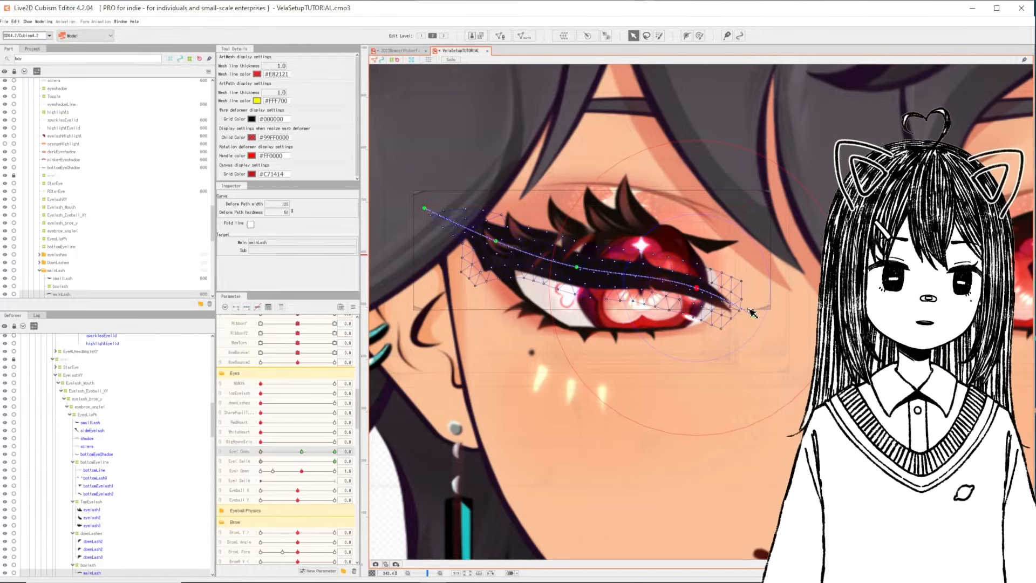
Step: Shape mainLash's deform path into a downward closed-eye curve by lowering its middle and ear-side points and adjusting both ends
left_click_drag(757, 316, 751, 269)
left_click_drag(576, 268, 571, 294)
left_click_drag(495, 241, 492, 264)
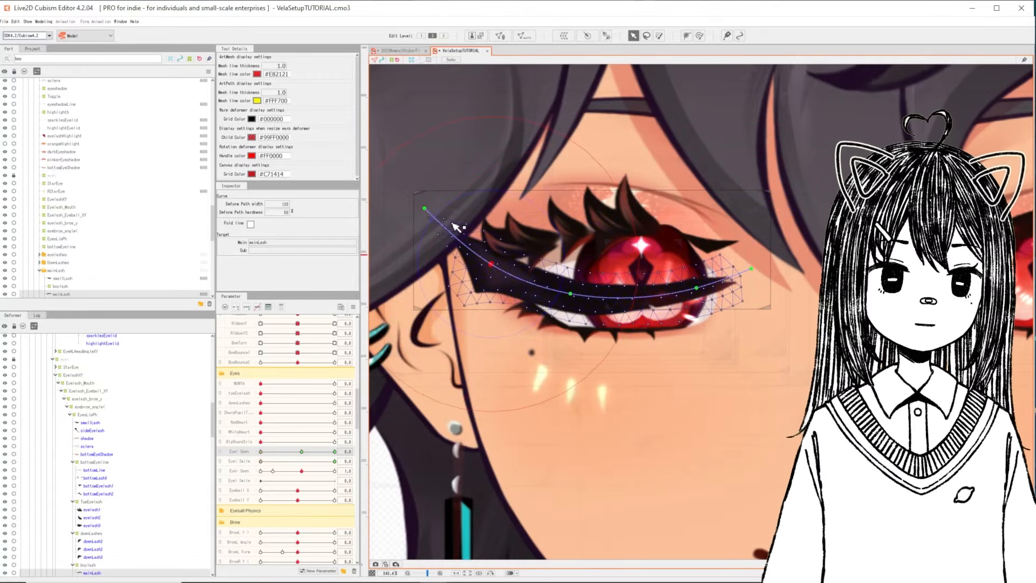
left_click_drag(424, 208, 479, 209)
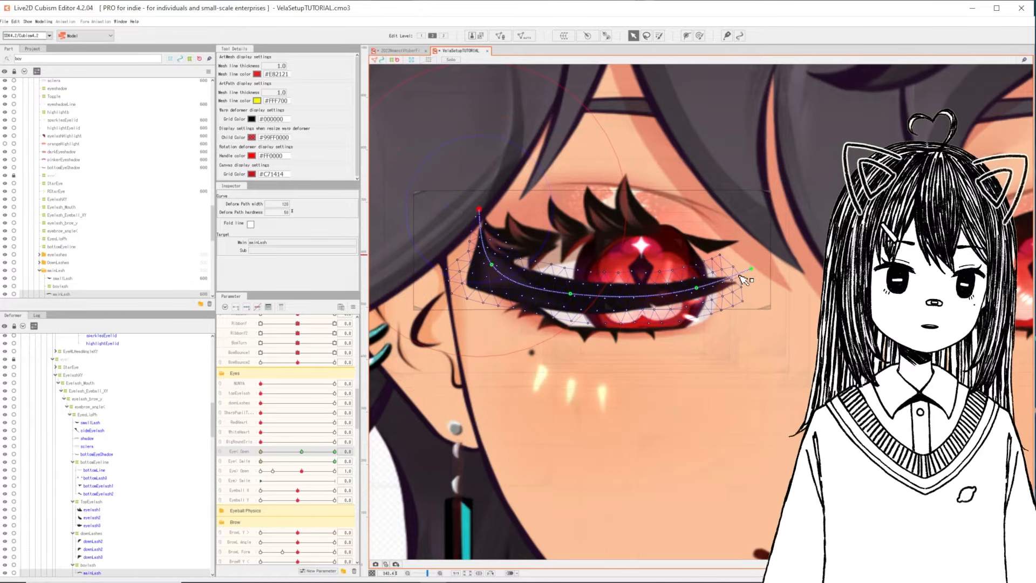
left_click_drag(752, 265, 749, 262)
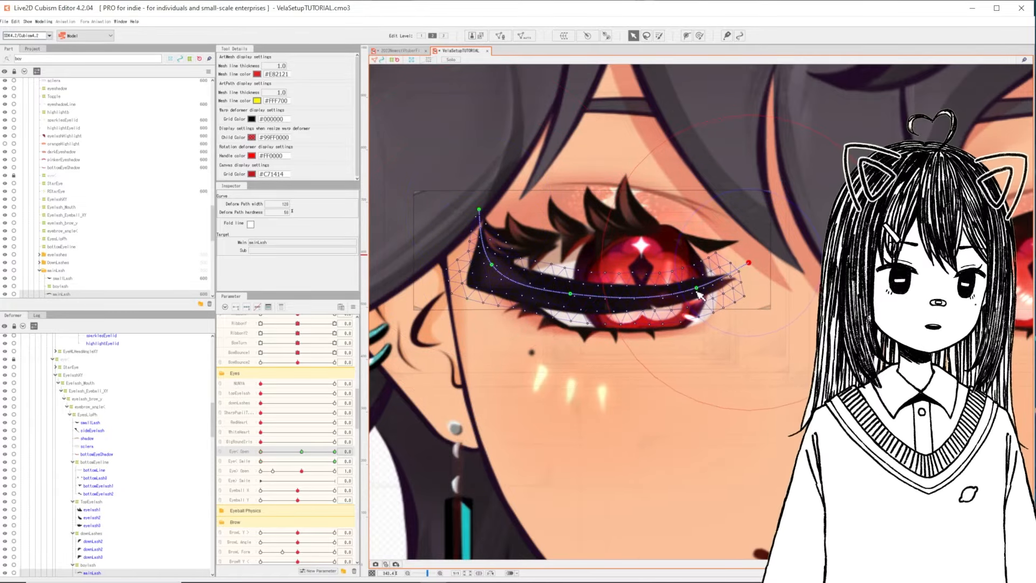
left_click_drag(696, 288, 703, 287)
left_click_drag(573, 294, 574, 298)
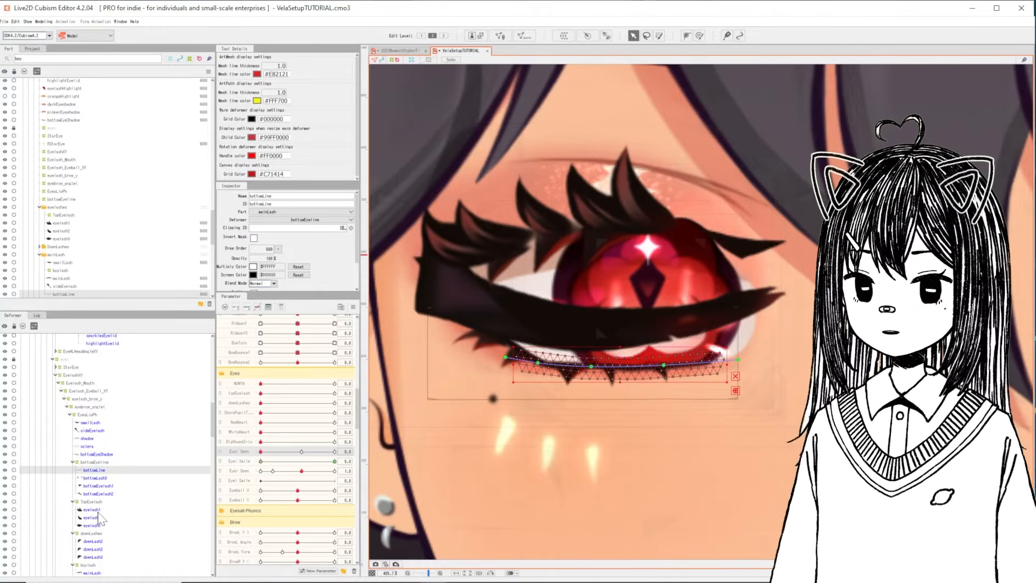
Step: Select eyelash1, eyelash2 and eyelash3, add a key at Eye Open 1.0 and set the parameter to closed
left_click(100, 525, "shift")
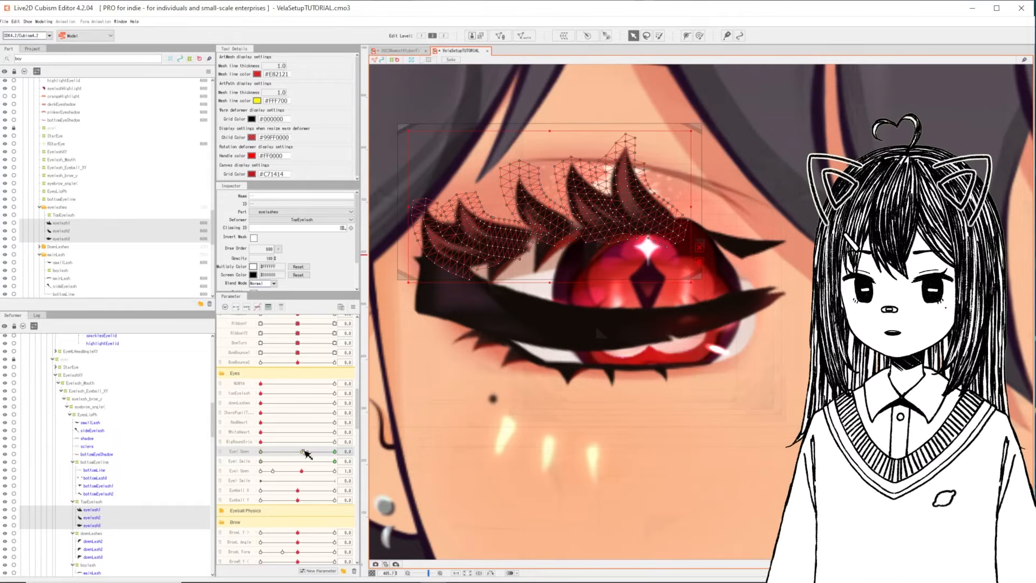
right_click(307, 453)
right_click(357, 456)
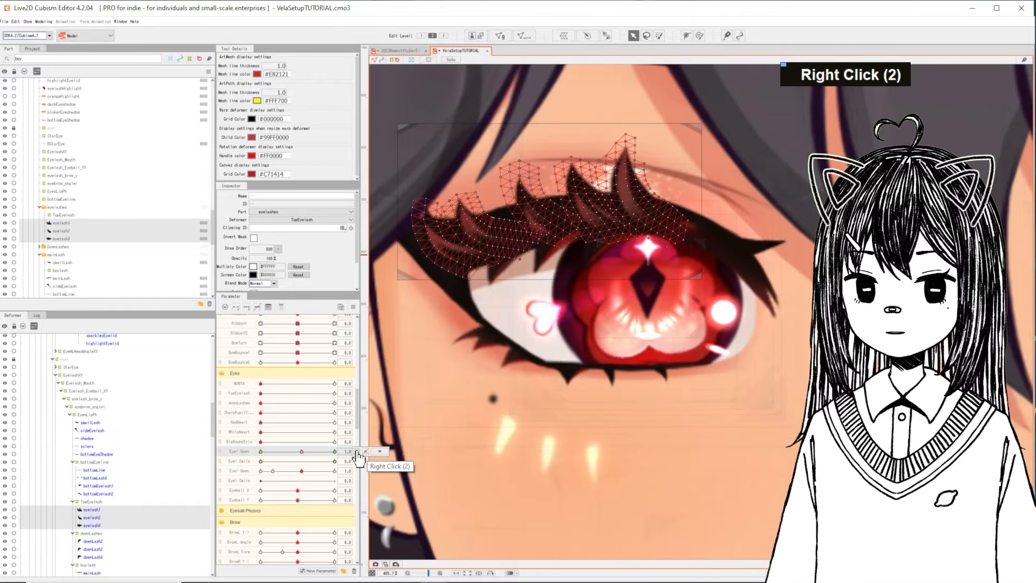
left_click_drag(303, 451, 220, 441)
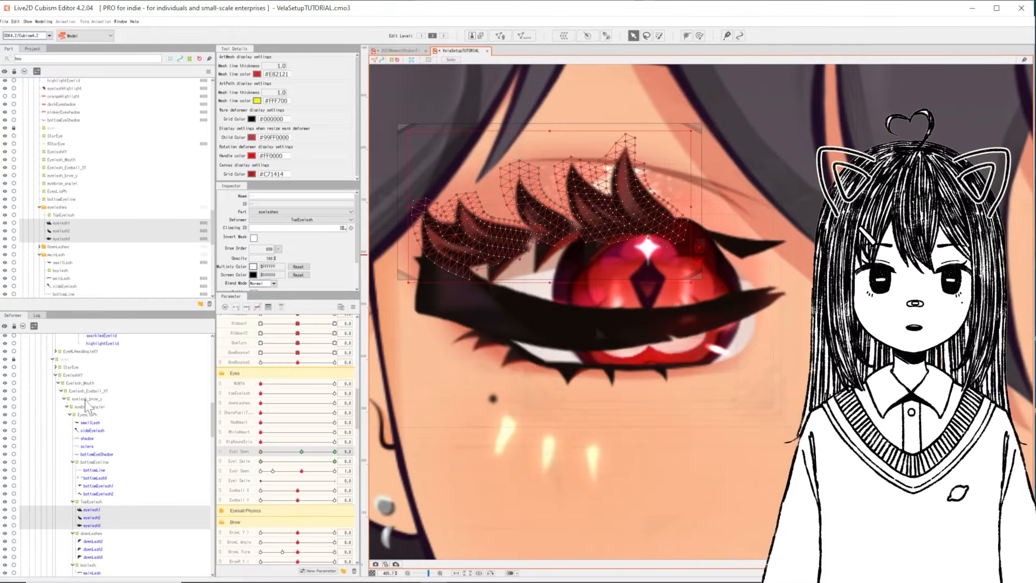
key("shift")
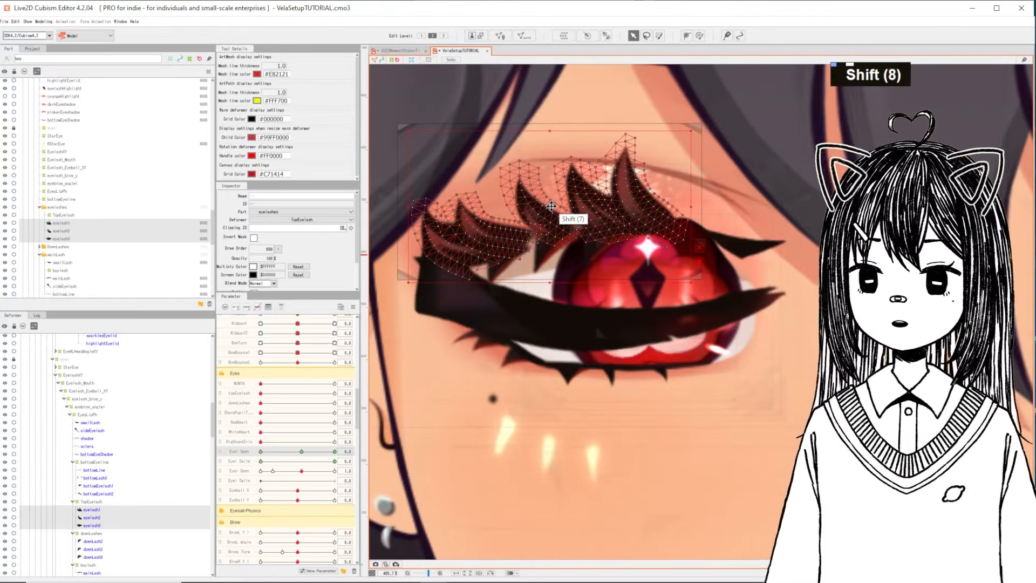
Step: With Eye Open at 0, move eyelash1, eyelash2 and eyelash3 down together towards the closed mainLash
right_click(300, 454)
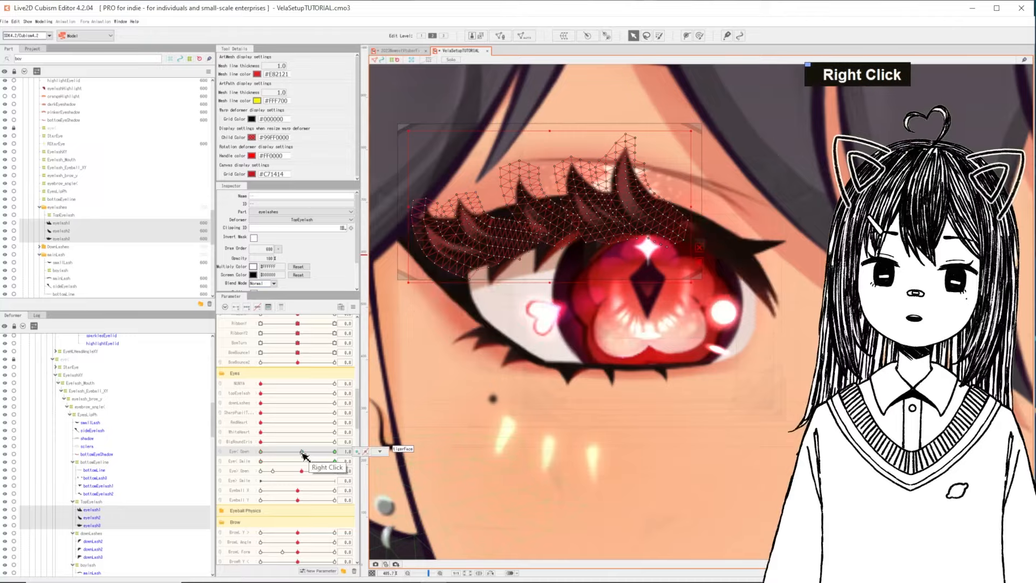
key("shift")
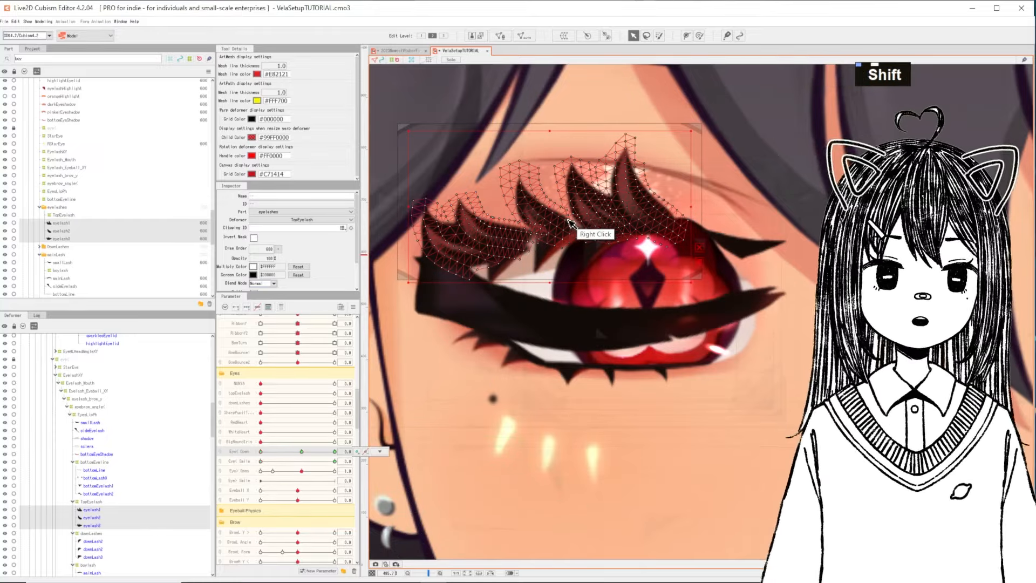
left_click_drag(565, 215, 542, 276, "shift")
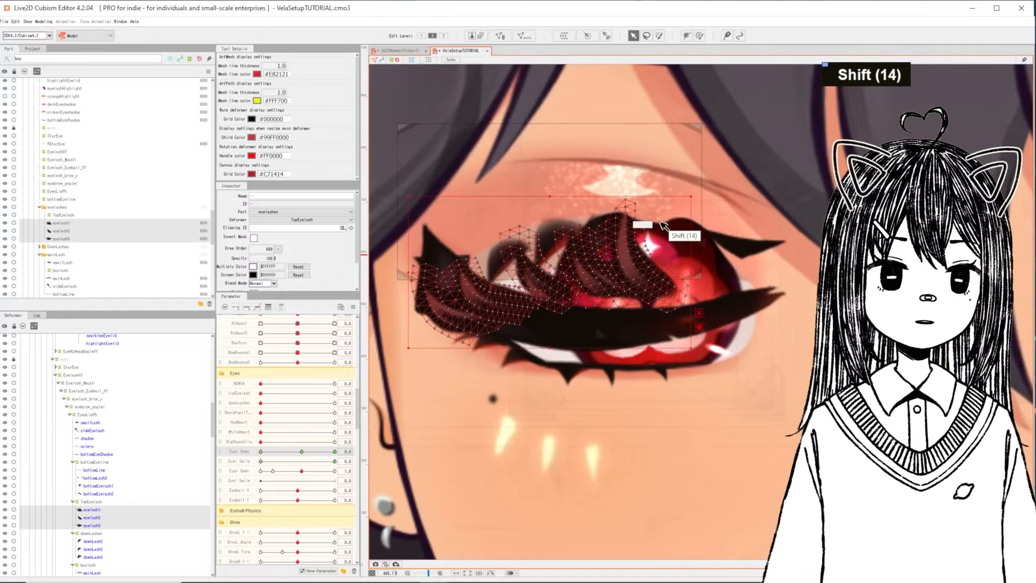
Step: Adjust eyelash2, eyelash1 and eyelash3 individually so each one's base follows the closed mainLash curve
left_click(116, 517)
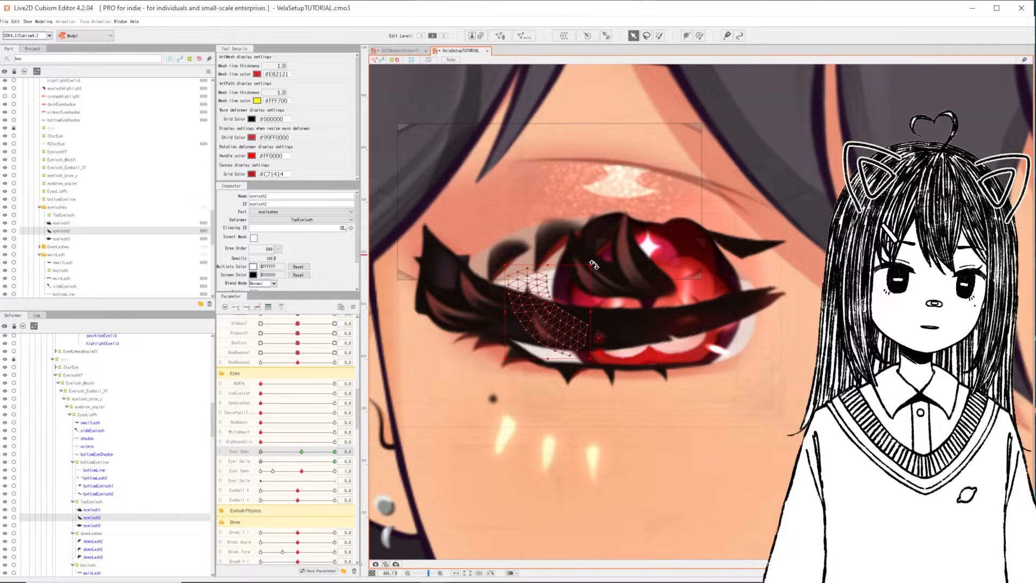
left_click_drag(593, 264, 604, 272)
left_click(93, 509)
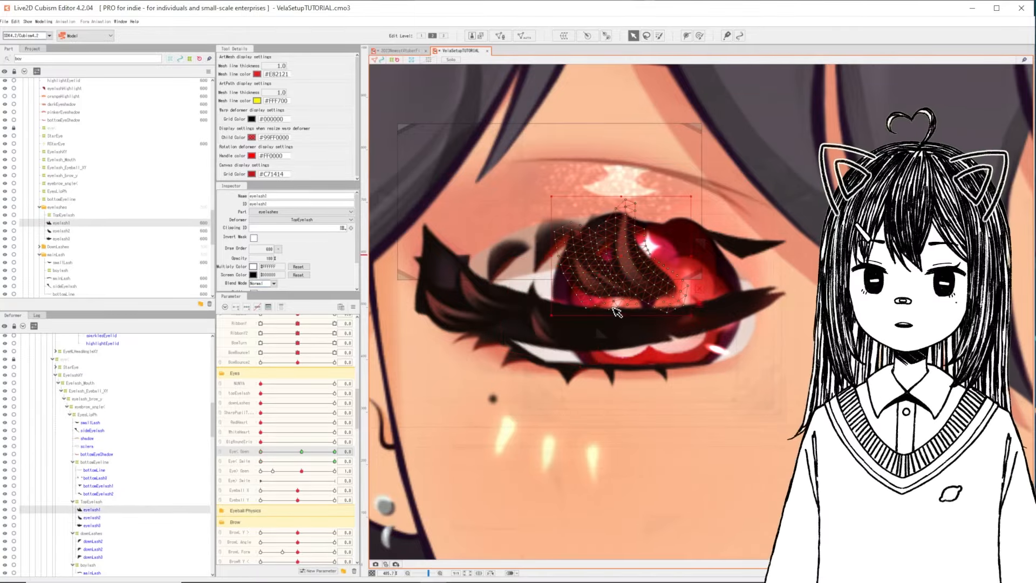
left_click_drag(611, 301, 610, 309)
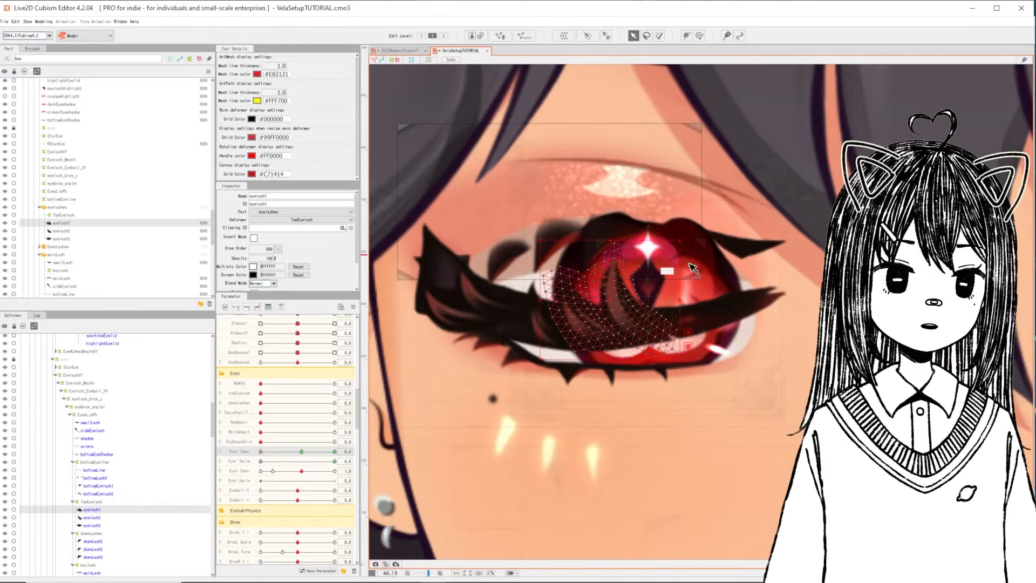
left_click_drag(680, 234, 674, 231)
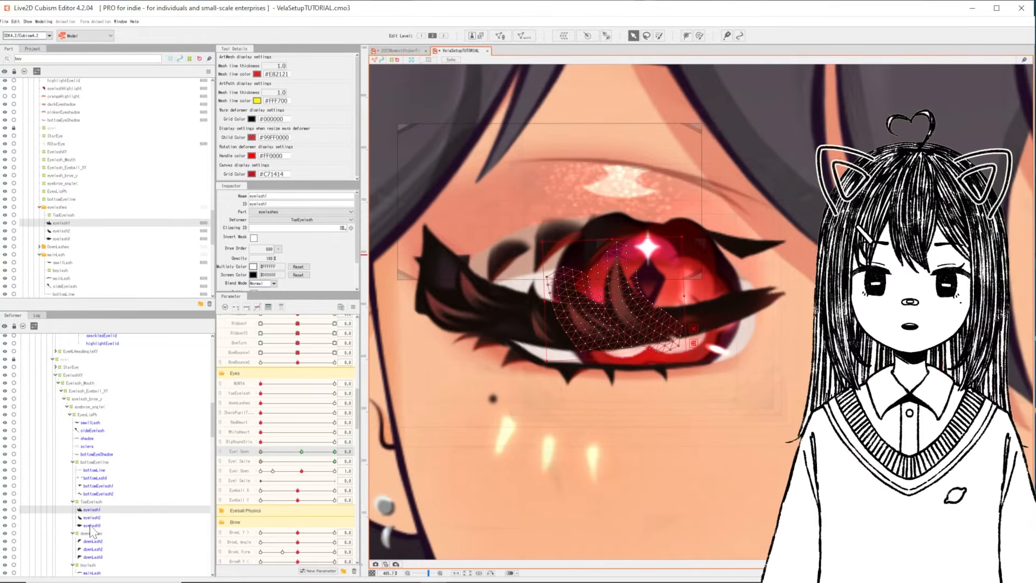
left_click(90, 525)
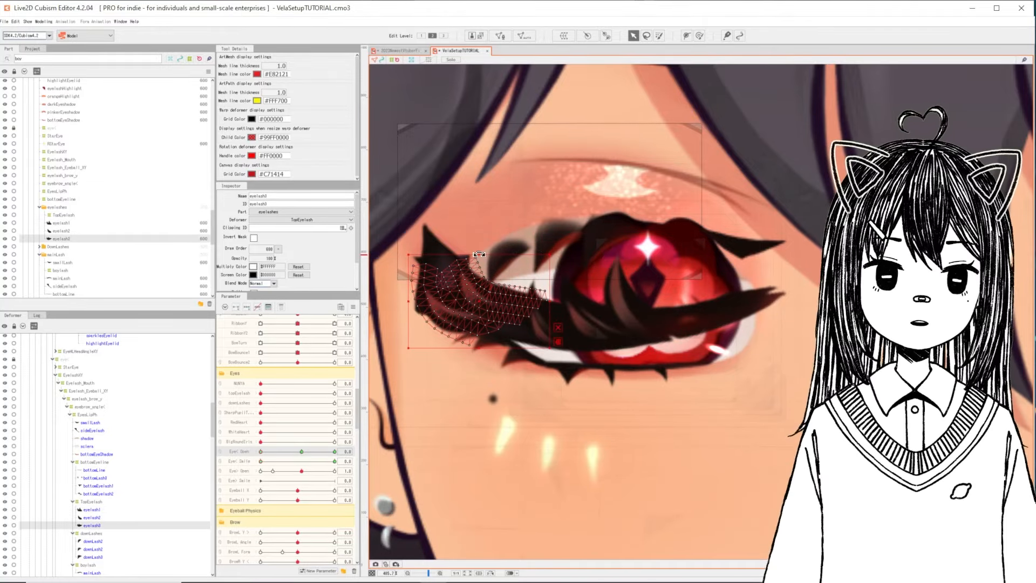
left_click_drag(480, 256, 491, 280)
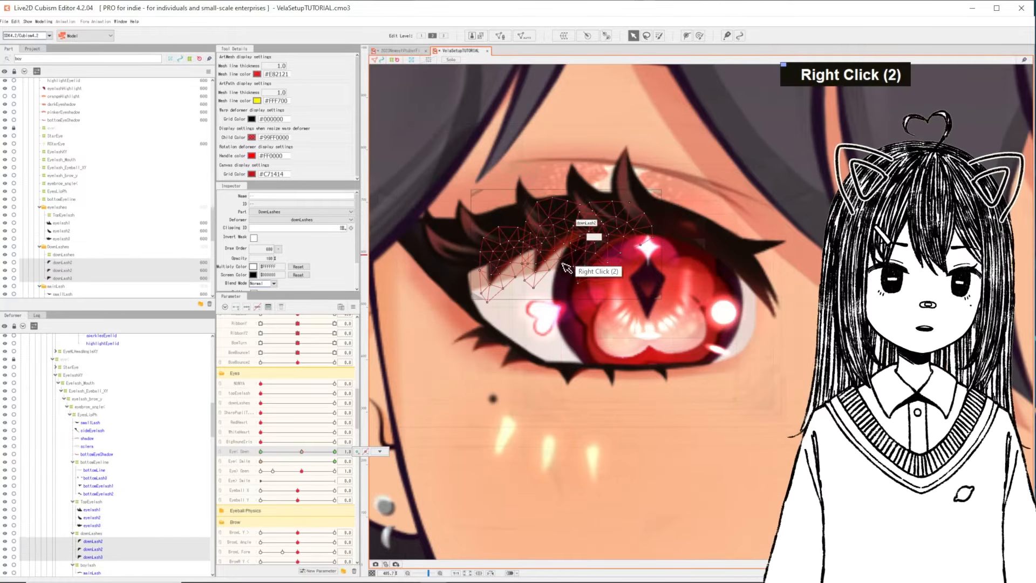
Step: With Eye Open at 0, move the three downLash meshes down behind the closed mainLash
right_click(265, 456)
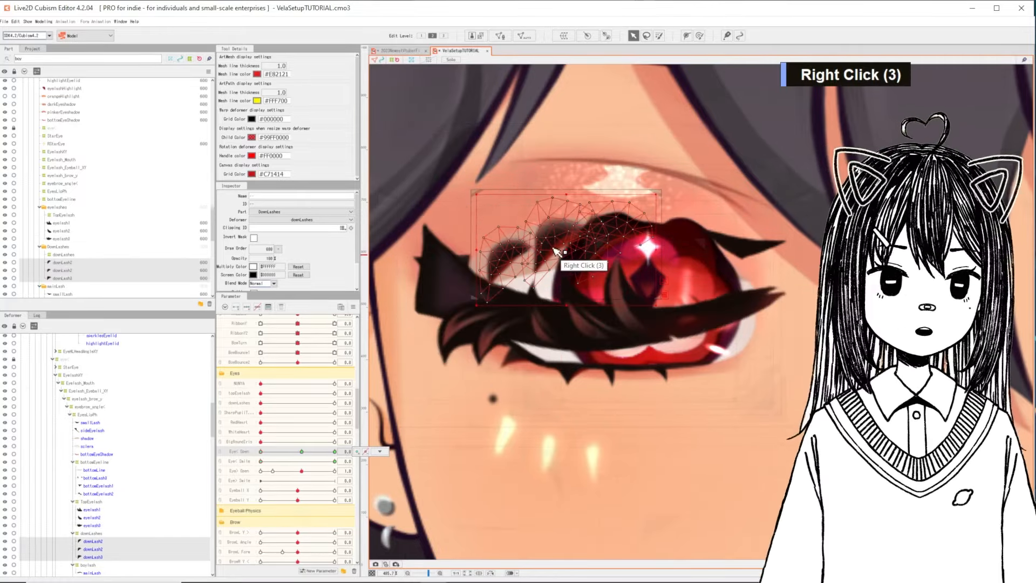
left_click_drag(563, 249, 558, 358)
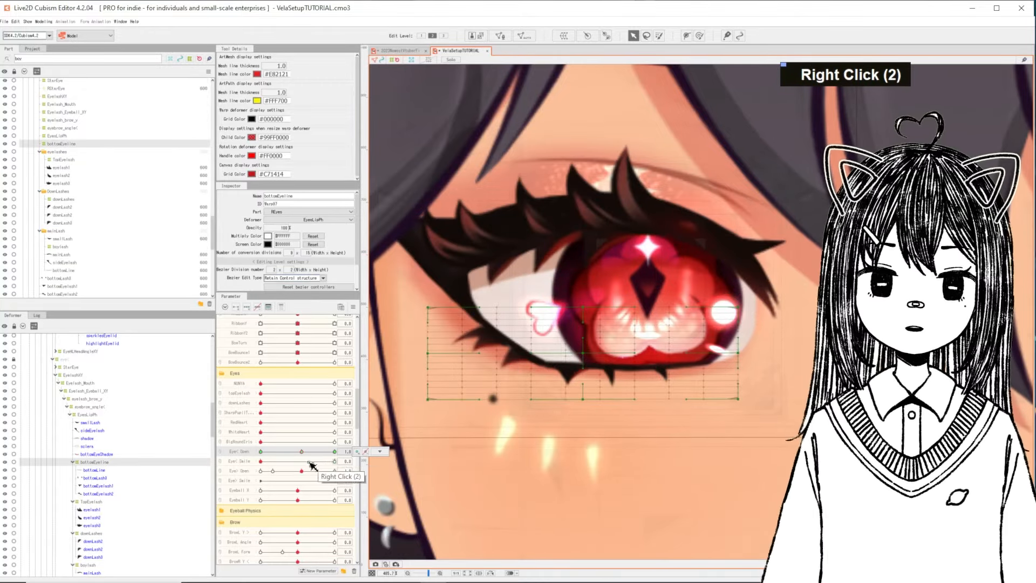
Step: With bottomEyeline selected and Eye Open at 0, raise the whole warp deformer towards the closed upper lash
left_click(266, 454)
left_click(267, 453)
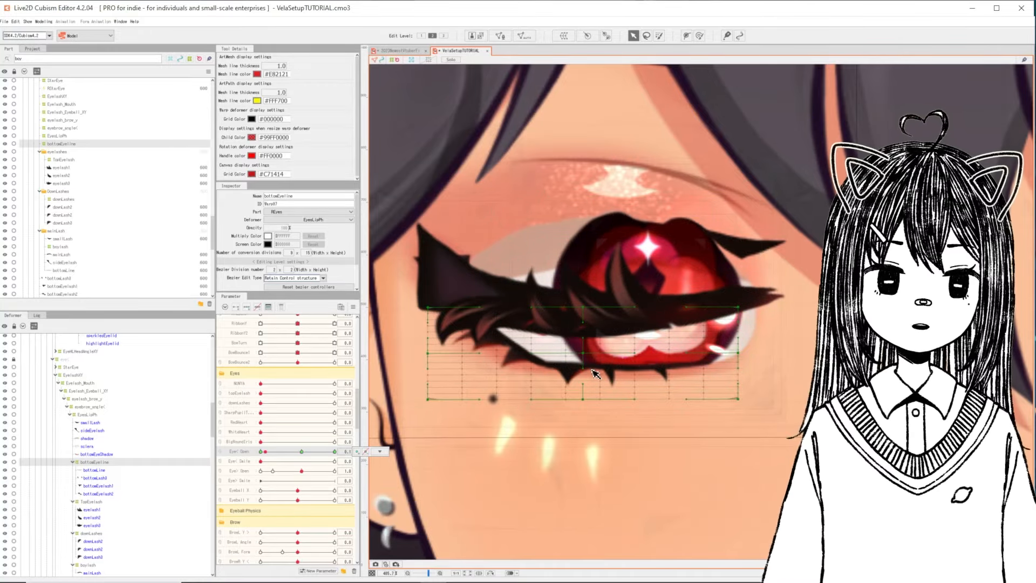
right_click(262, 450)
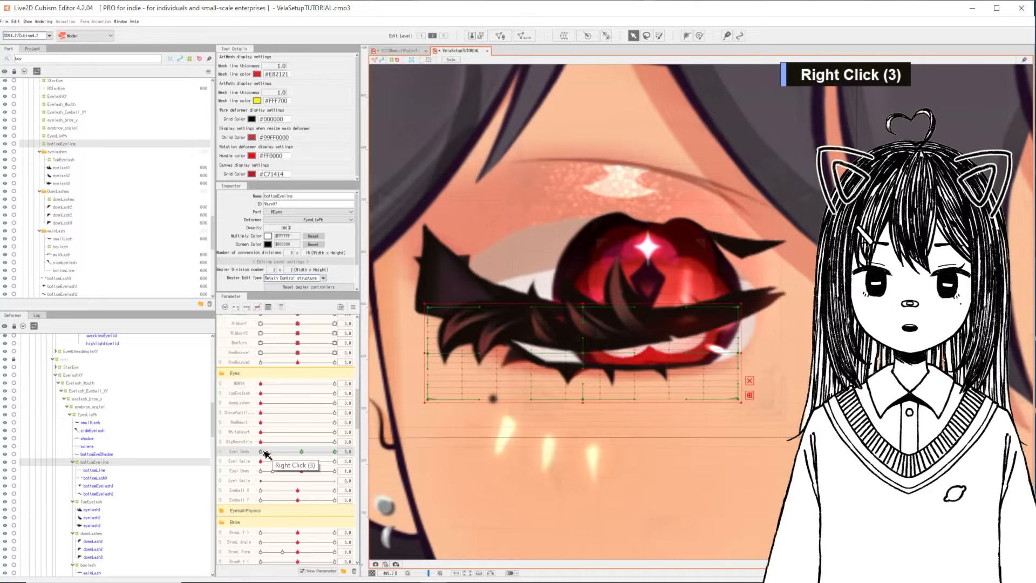
left_click(582, 340, "shift")
left_click_drag(582, 340, 582, 327)
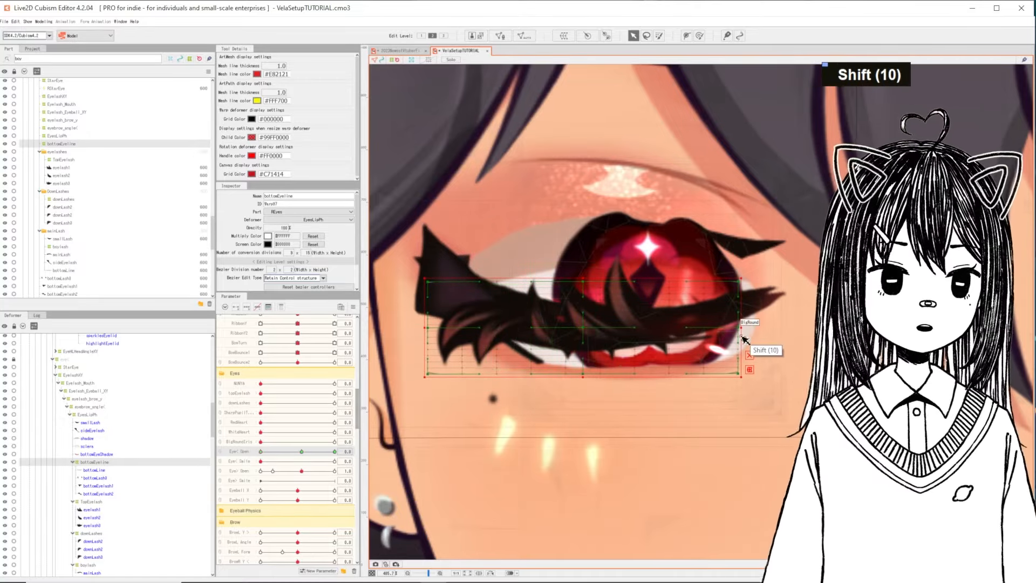
Step: Curve the bottomEyeline deformer along the closed lash by raising its nose-side edge and ear-side corners and lowering its centre point
left_click_drag(740, 330, 738, 314)
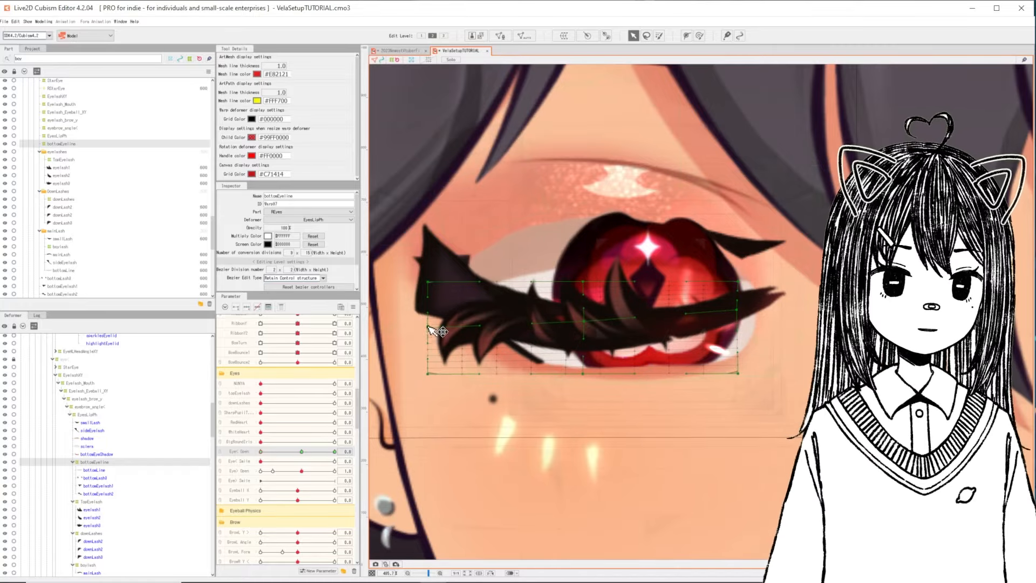
left_click_drag(430, 282, 442, 273)
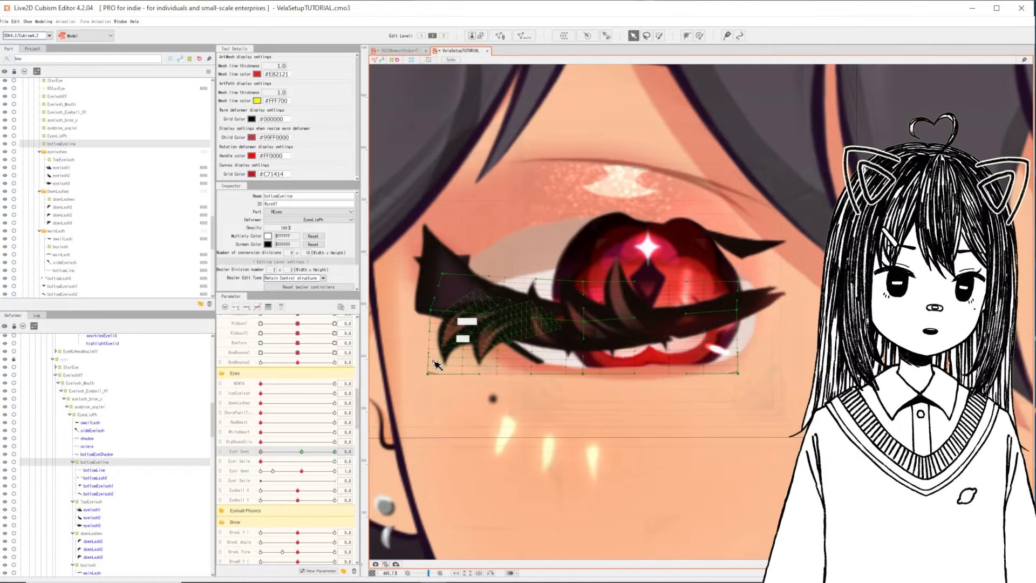
left_click_drag(428, 373, 425, 350)
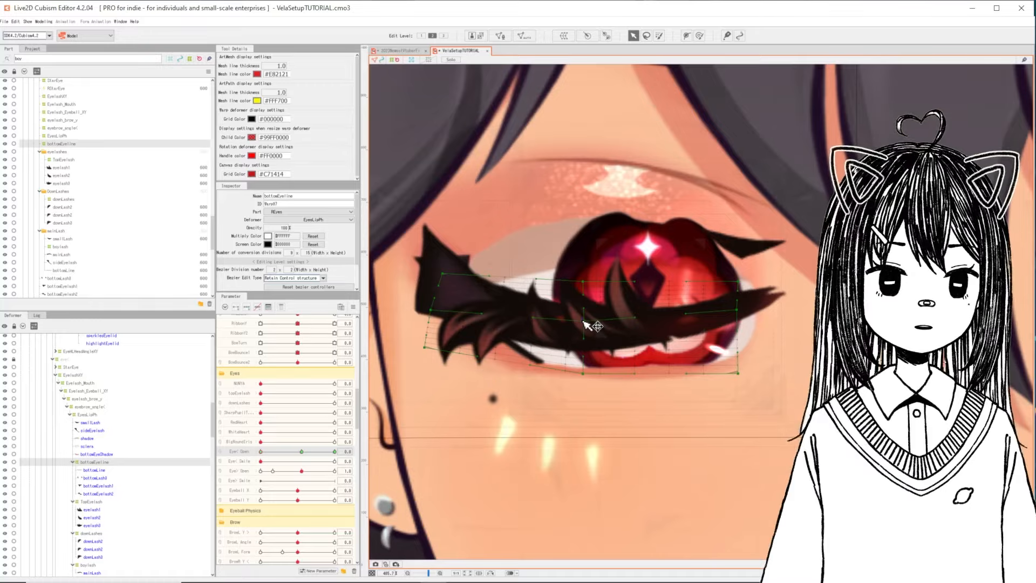
left_click_drag(583, 322, 584, 336)
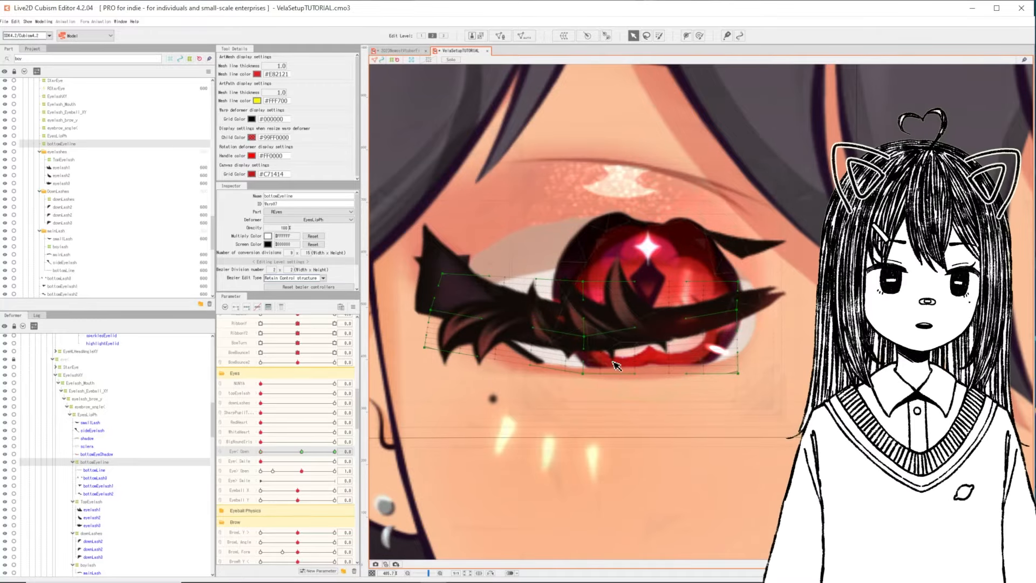
Step: Add Eye Open keys to sideEyelash and, with the parameter at 0, raise its nose-side deform path points to the closed lash line
left_click(97, 427)
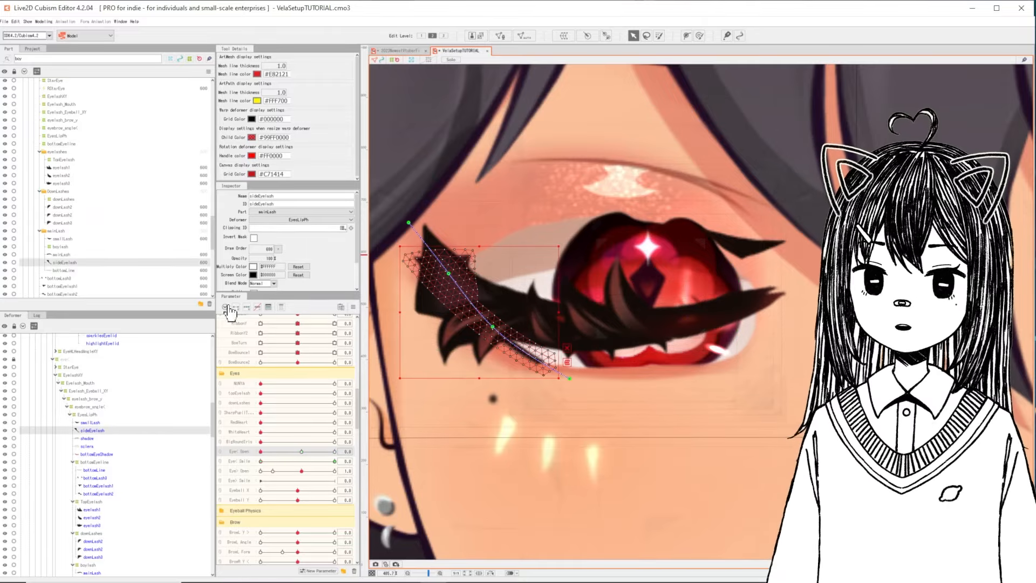
right_click(305, 458)
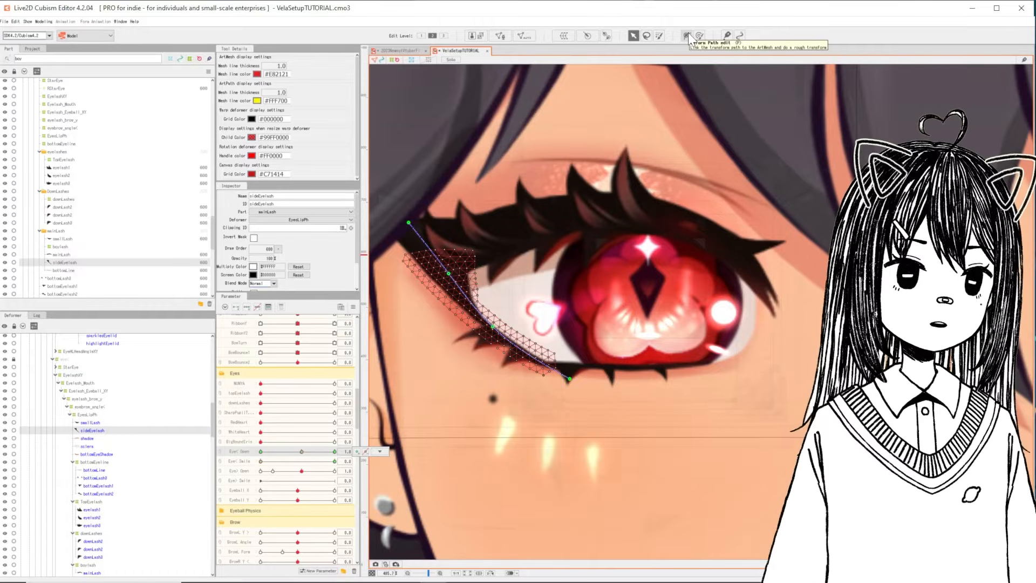
right_click(279, 459)
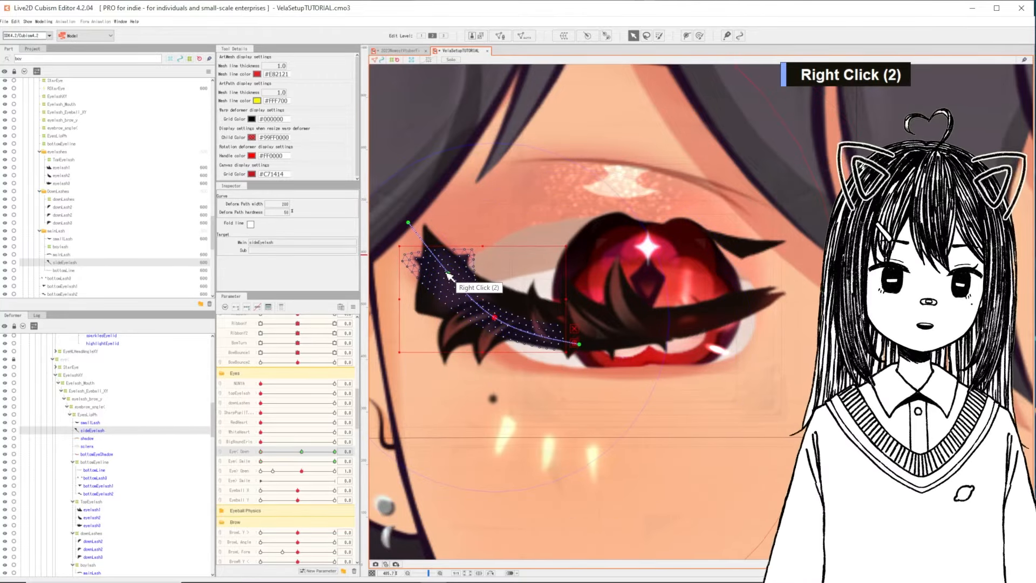
Step: Try to pull sideEyelash's ear-side deform path point outward and down, and undo both point moves
left_click_drag(448, 274, 416, 281)
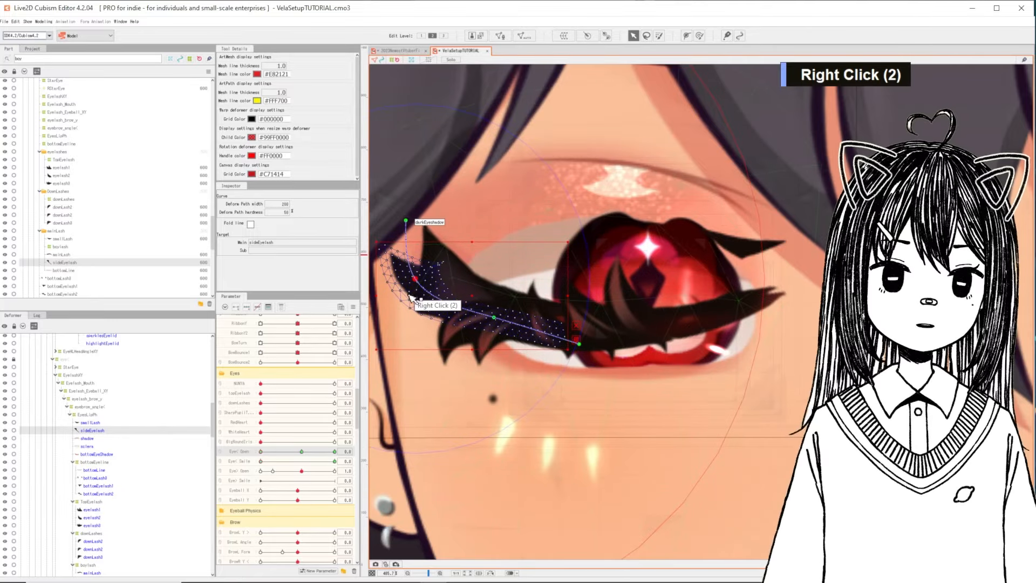
left_click_drag(413, 280, 409, 288)
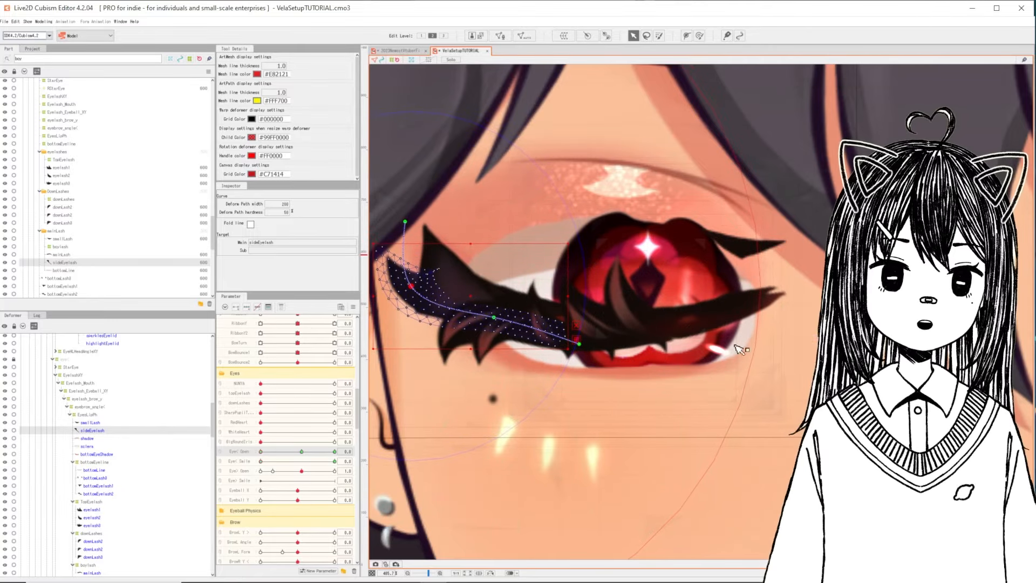
scroll(534, 358, "down", 4)
scroll(540, 361, "up", 4)
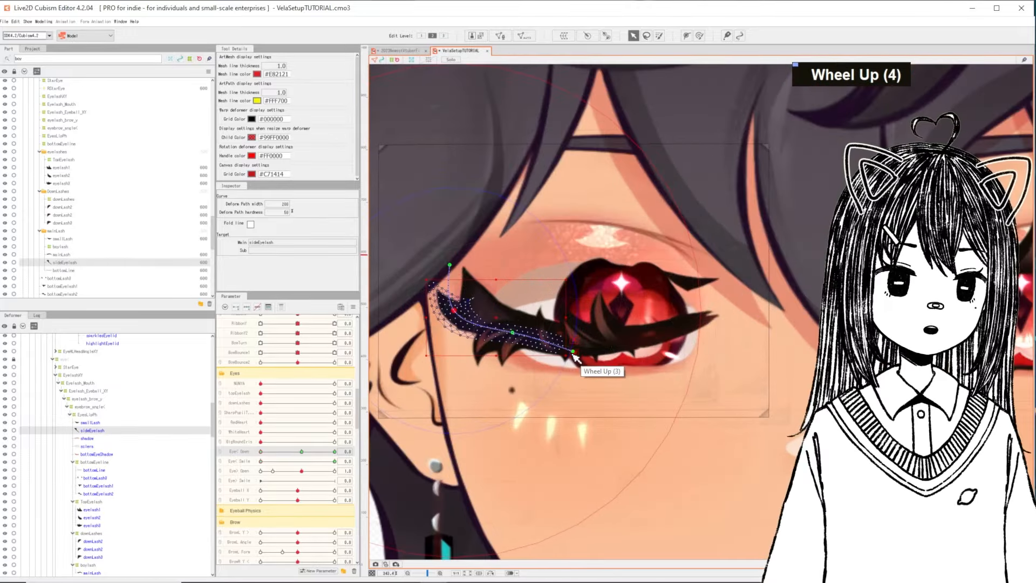
key("ctrl+z")
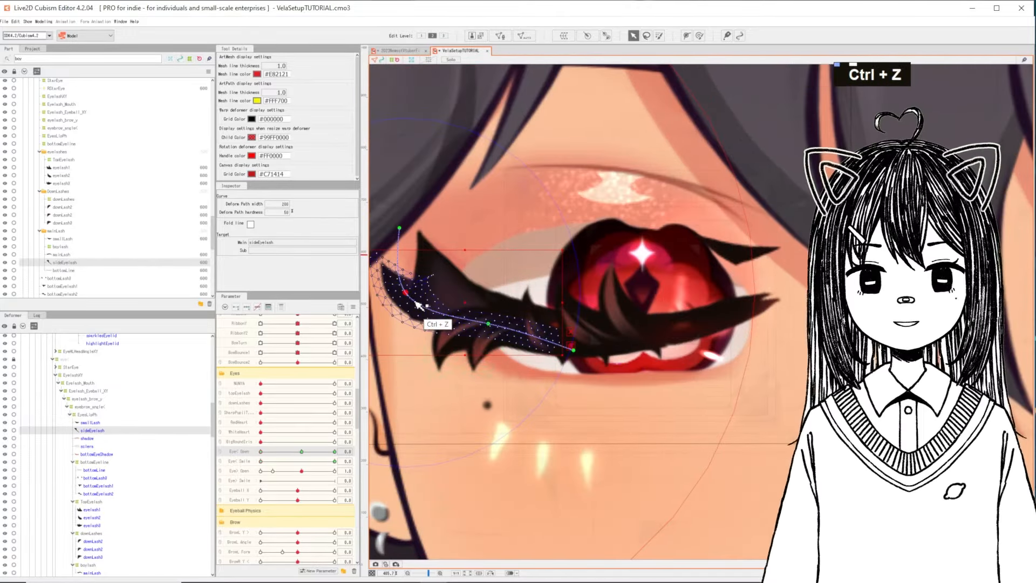
key("ctrl+z")
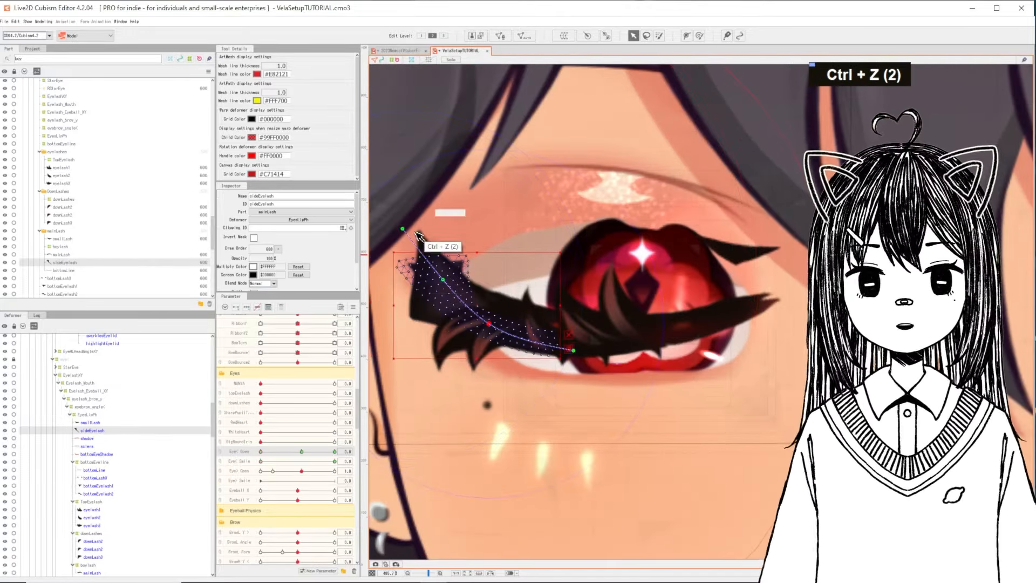
Step: Move smallLash down to the nose-side end of the closed mainLash and rotate it to match the curve
left_click(740, 254)
left_click_drag(740, 254, 737, 311)
left_click_drag(799, 345, 804, 327)
Step: Select the sclera mesh, add a key at Eye Open 1.0 and set the parameter to 0
scroll(103, 398, "down", 3)
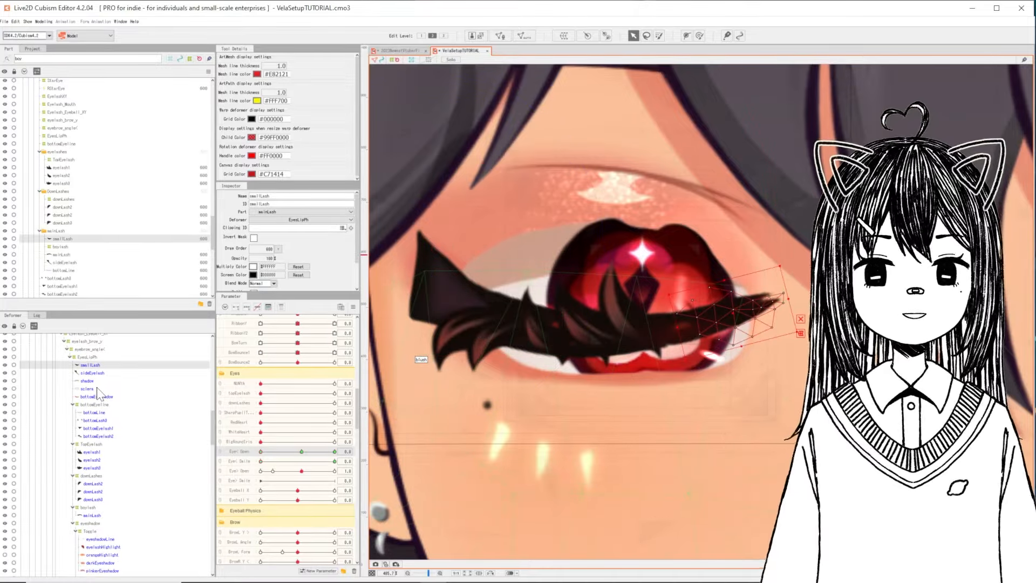
left_click(98, 389)
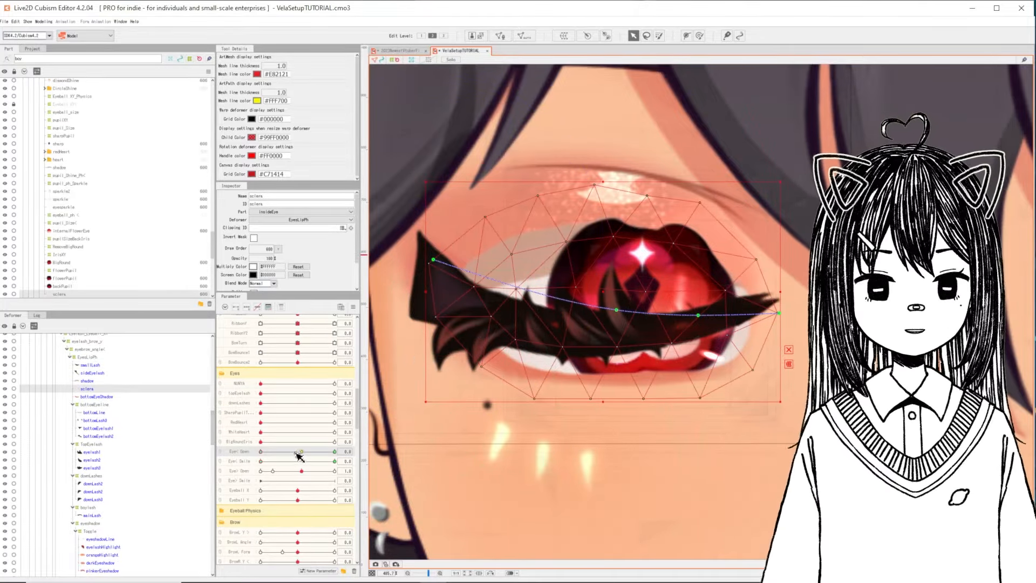
right_click(299, 456)
right_click(367, 457)
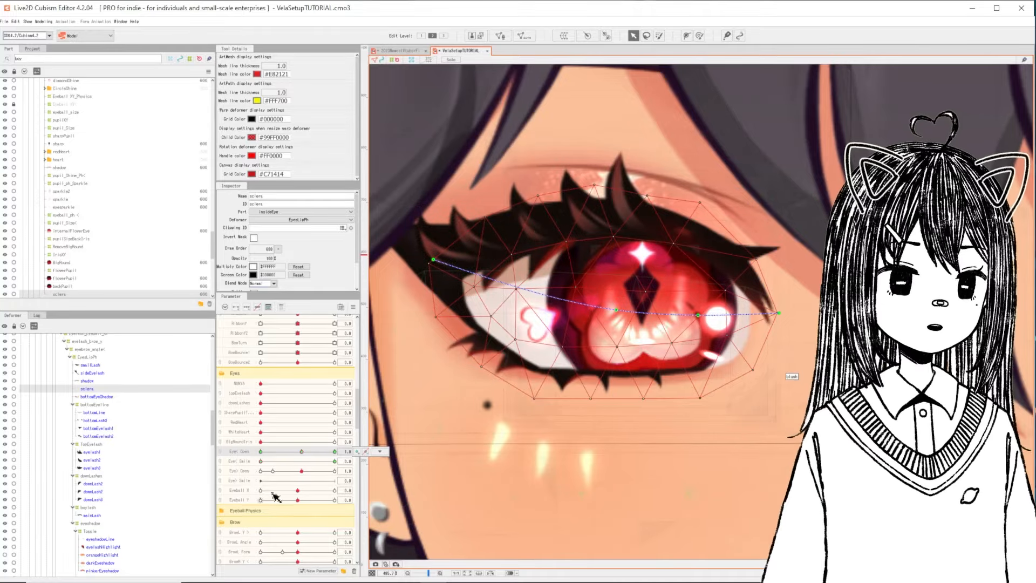
right_click(262, 454)
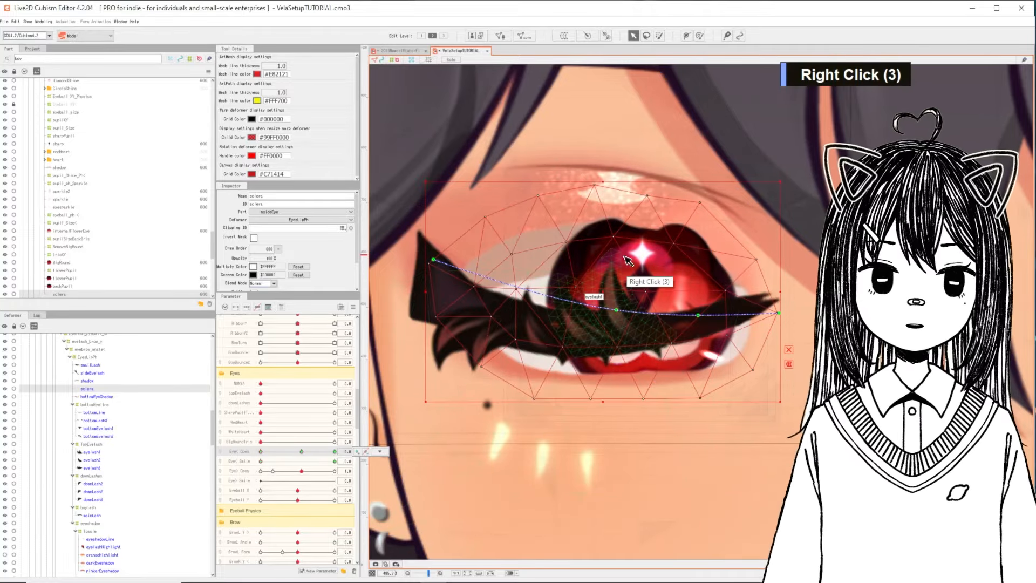
Step: Flatten the sclera vertically into a thin strip and move it down behind the closed lash
key("z")
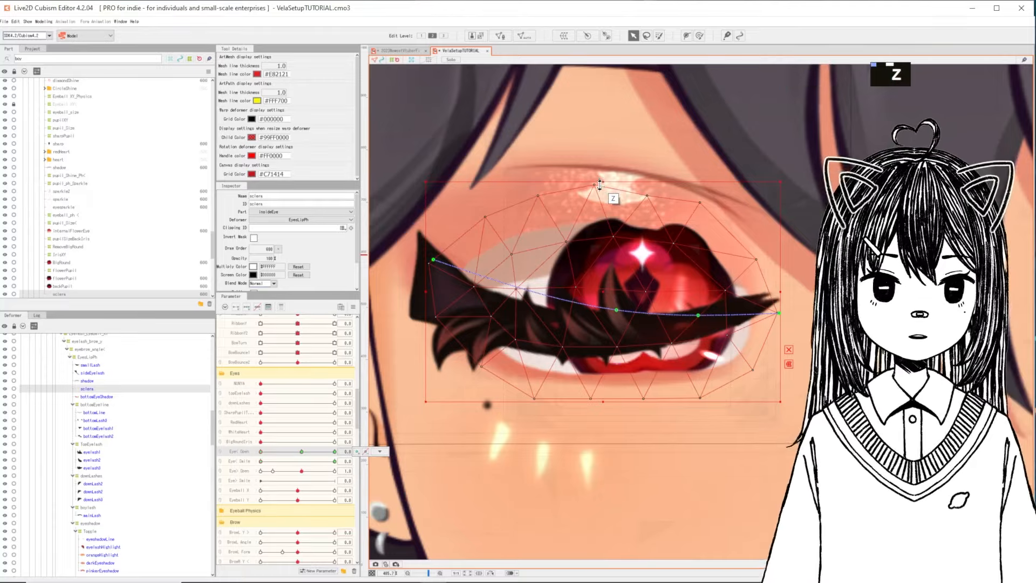
key("alt")
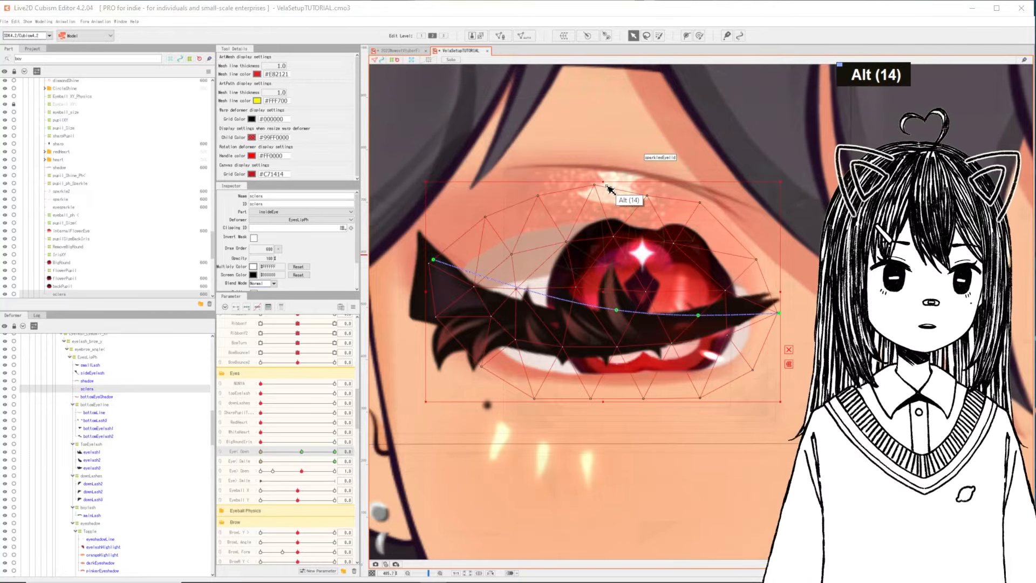
key("alt")
left_click_drag(604, 184, 612, 301)
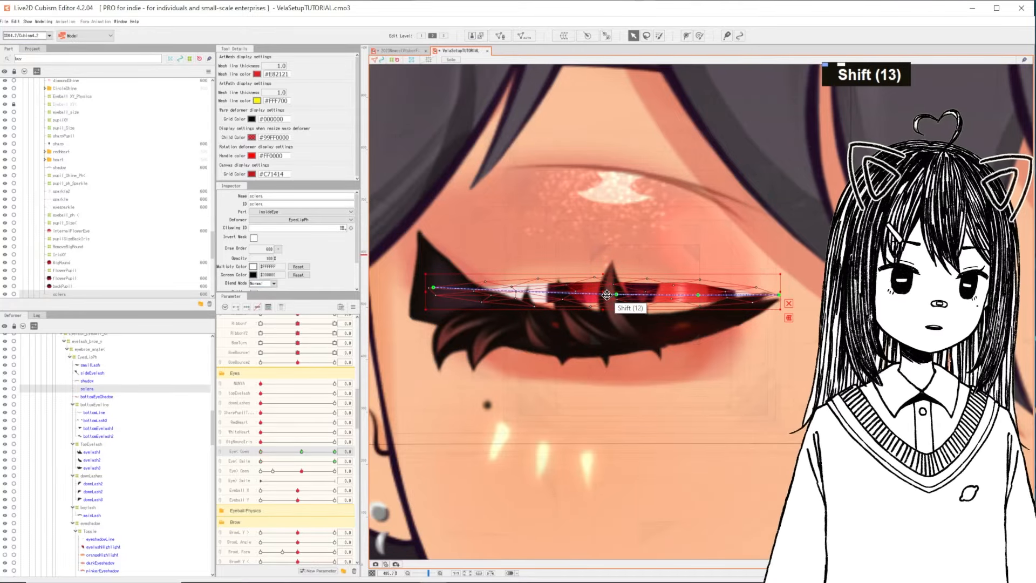
left_click(607, 299, "shift")
left_click_drag(606, 298, 616, 331)
Step: Curve the sclera's deform path along the closed lash by raising its ear-side end and adjusting the two inner points
left_click_drag(433, 325, 438, 288)
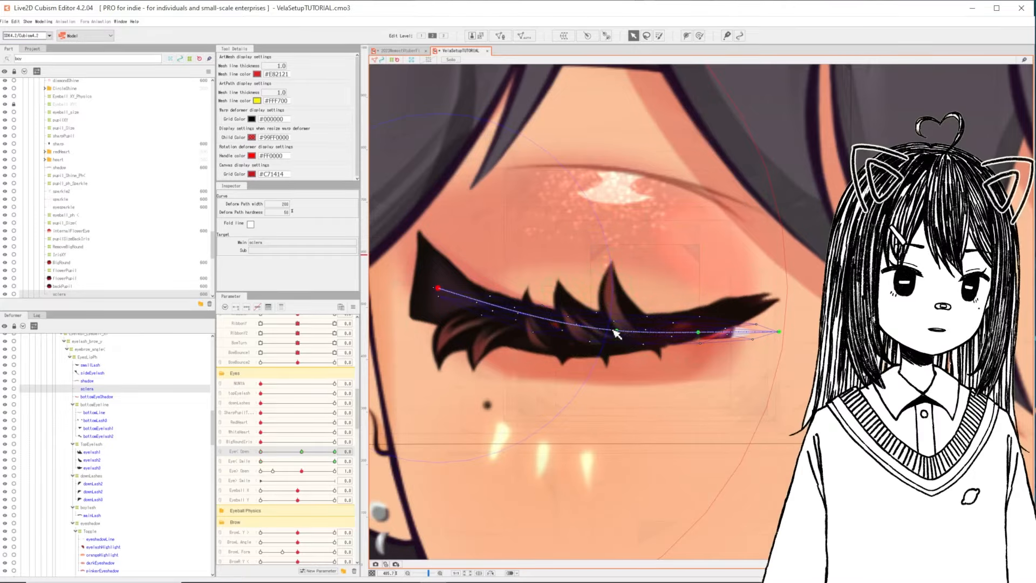
left_click_drag(616, 330, 618, 335)
left_click_drag(703, 332, 702, 326)
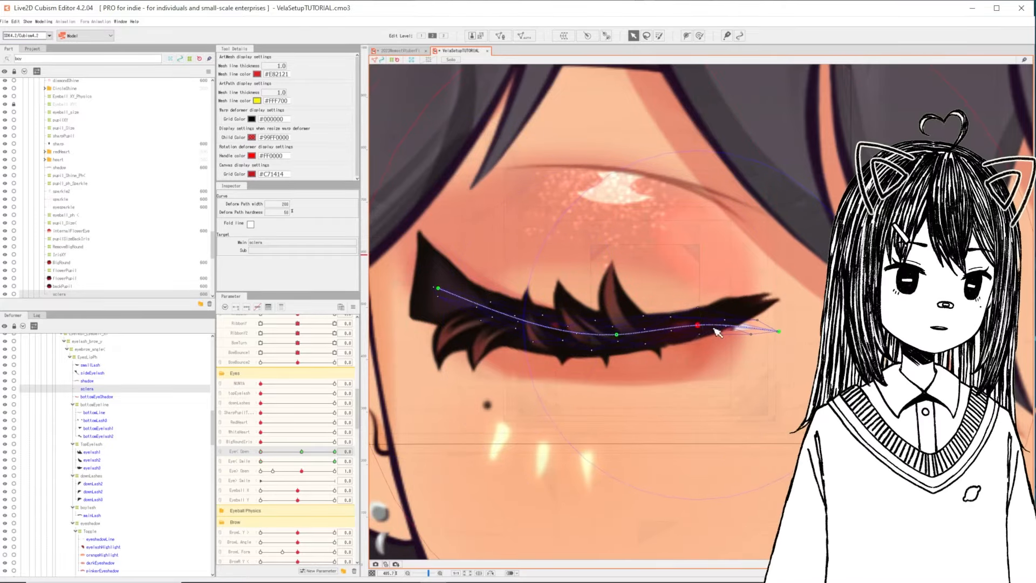
Step: Raise the nose-side end of the sclera's deform path onto the closed lash tip and nudge its neighbouring point up to match
left_click_drag(781, 333, 757, 302)
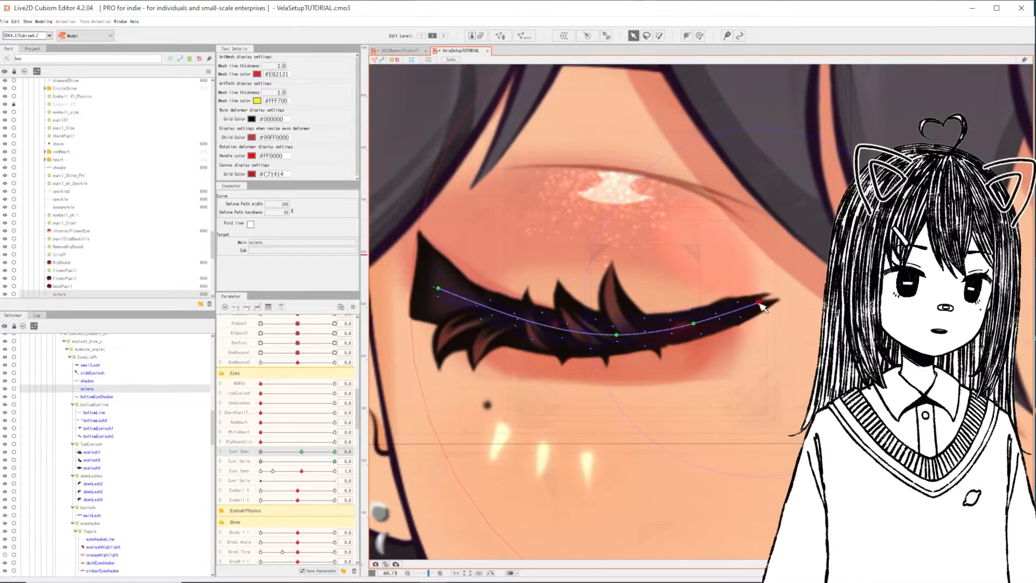
left_click_drag(693, 324, 691, 321)
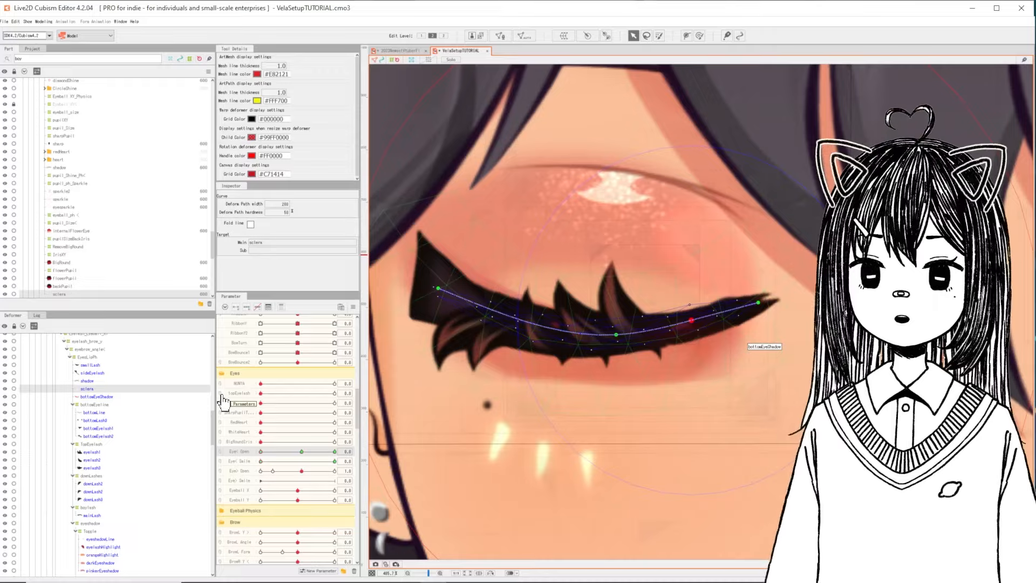
Step: Check the sclera between Eye Open 1.0 and 0, and lower its path's middle point slightly at 0
right_click(297, 458)
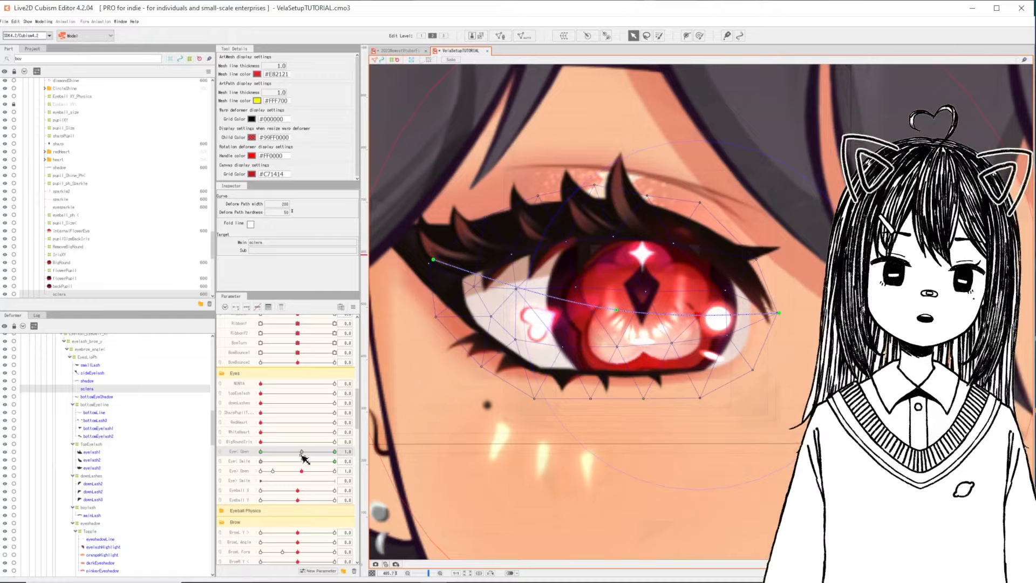
left_click_drag(301, 454, 274, 475)
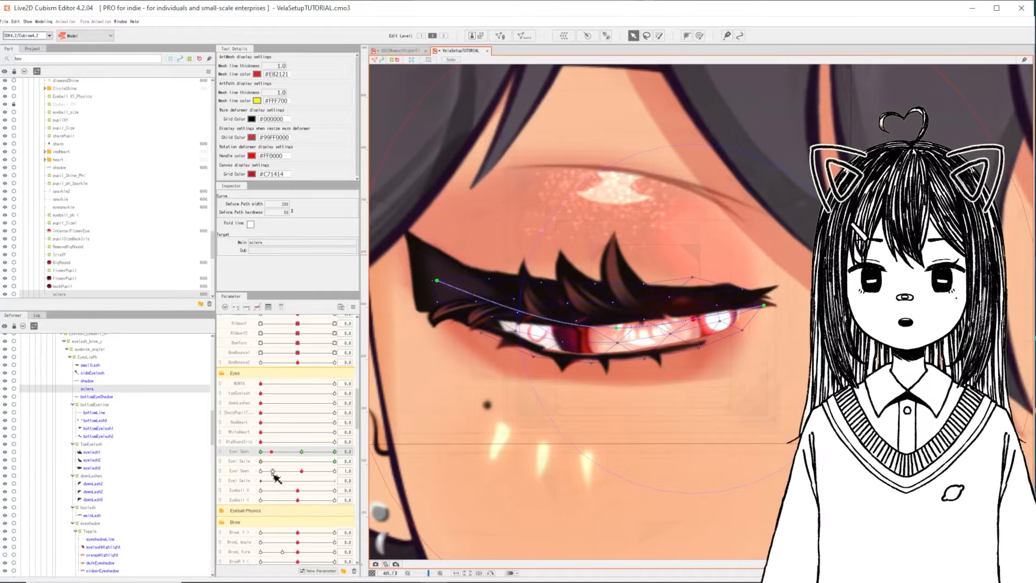
mouse_move(275, 477)
left_mouse_down()
mouse_move(266, 475)
mouse_move(275, 477)
left_mouse_up()
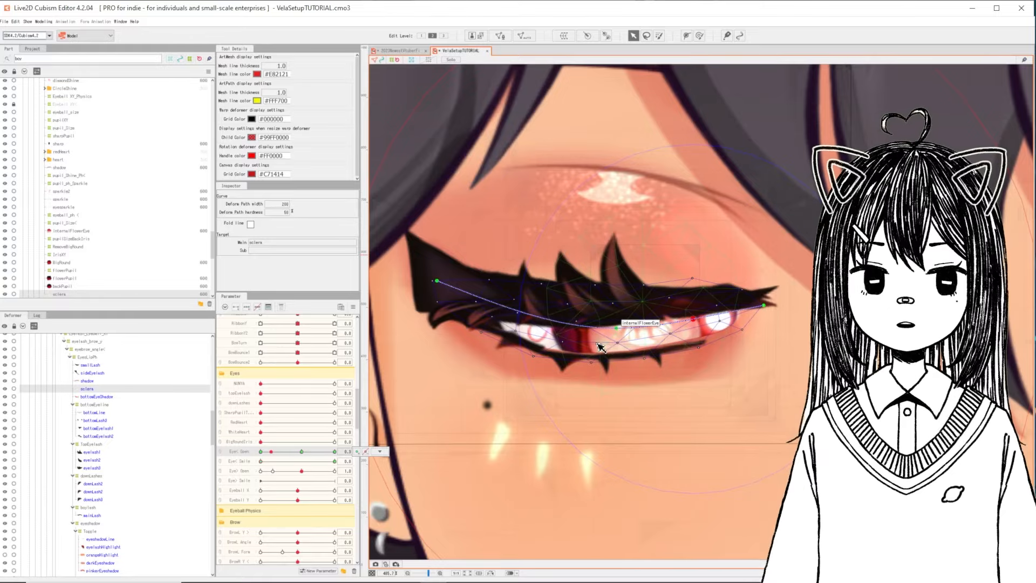
right_click(269, 456)
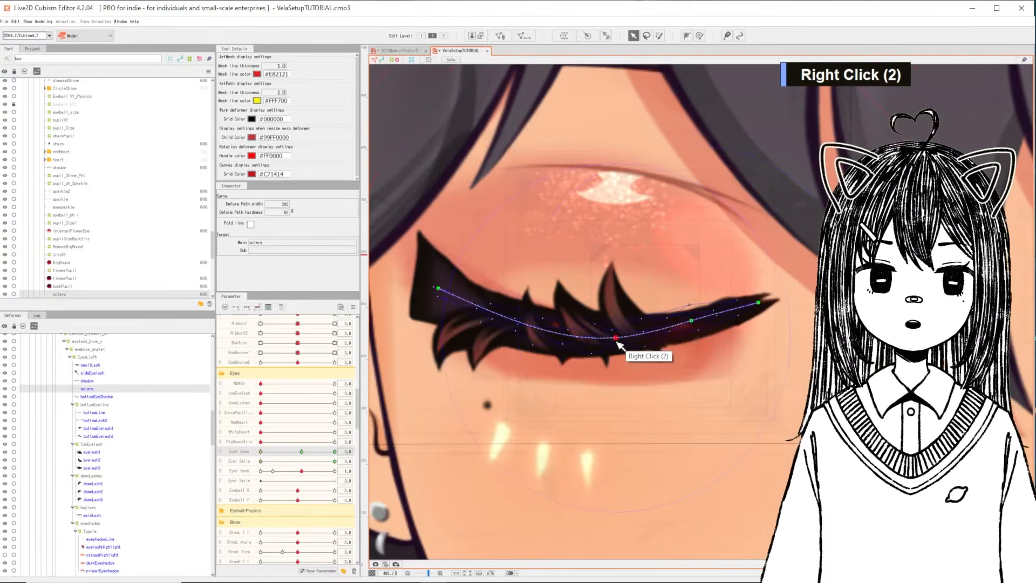
left_click_drag(617, 342, 617, 344)
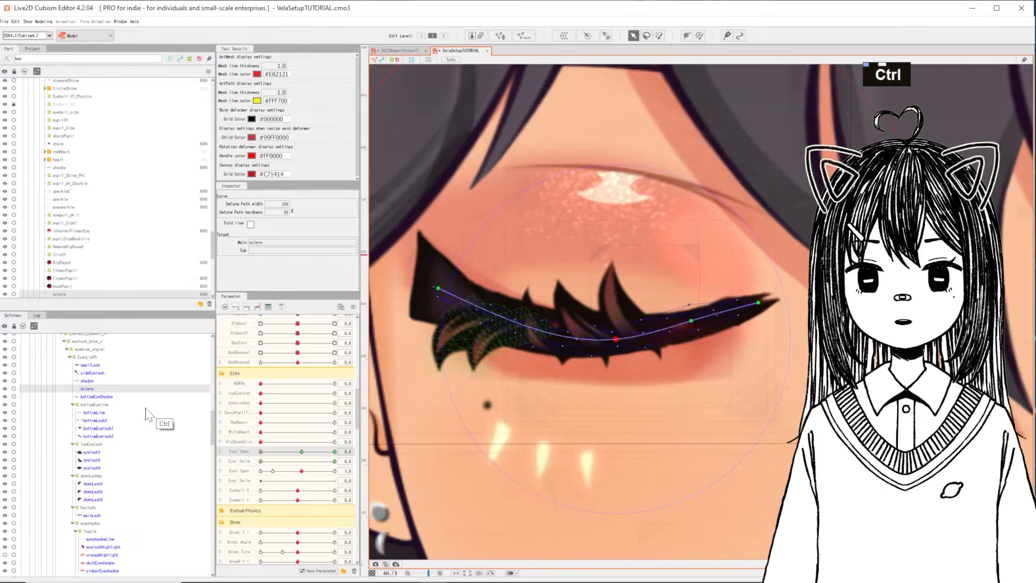
Step: Undo the last changes, move the bottomEyeline deformer slightly up behind the closed lash at Eye Open 0, and check the partly open pose
key("ctrl+z")
key("ctrl+z")
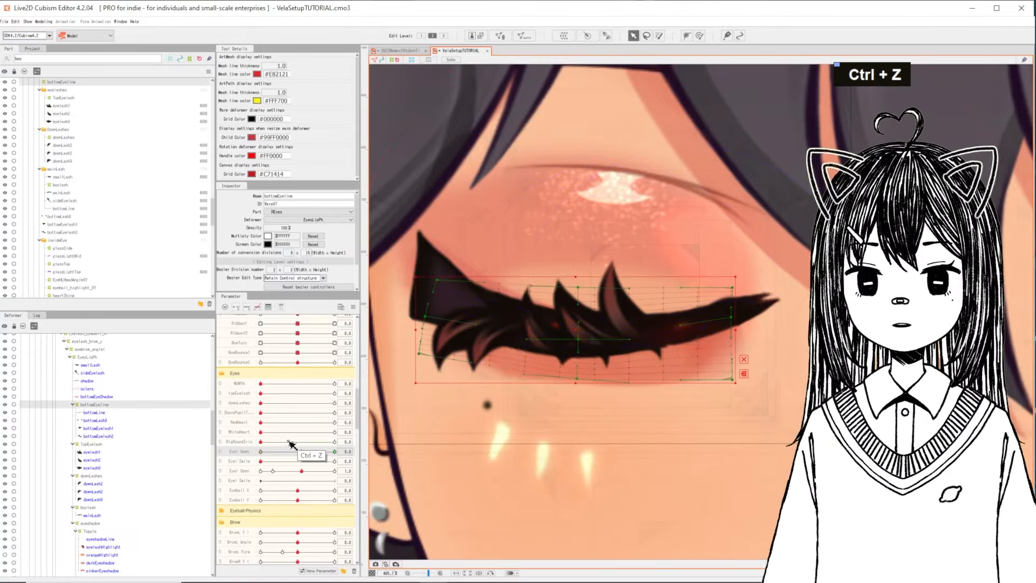
left_click_drag(575, 334, 573, 326)
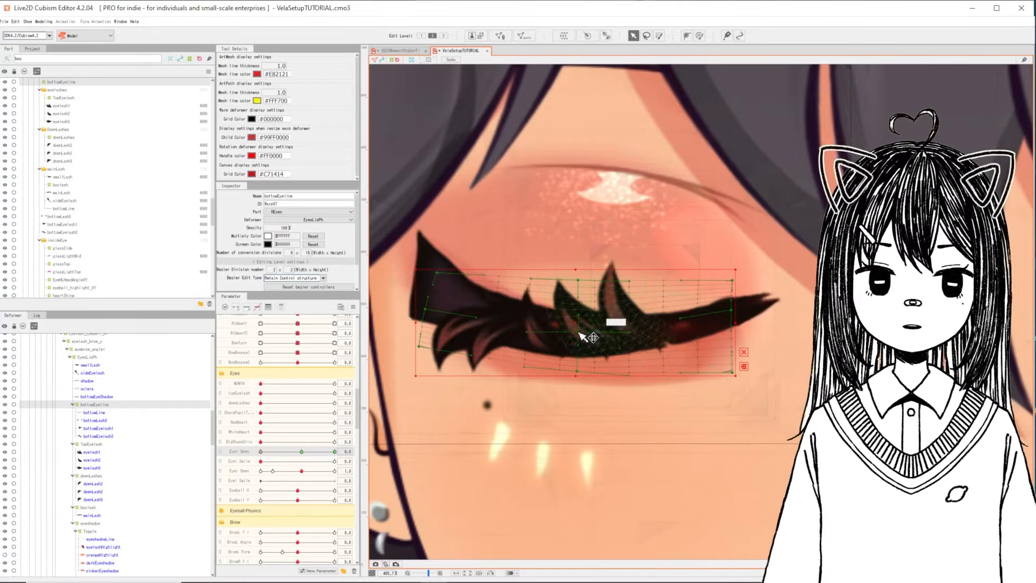
left_click_drag(577, 331, 577, 330)
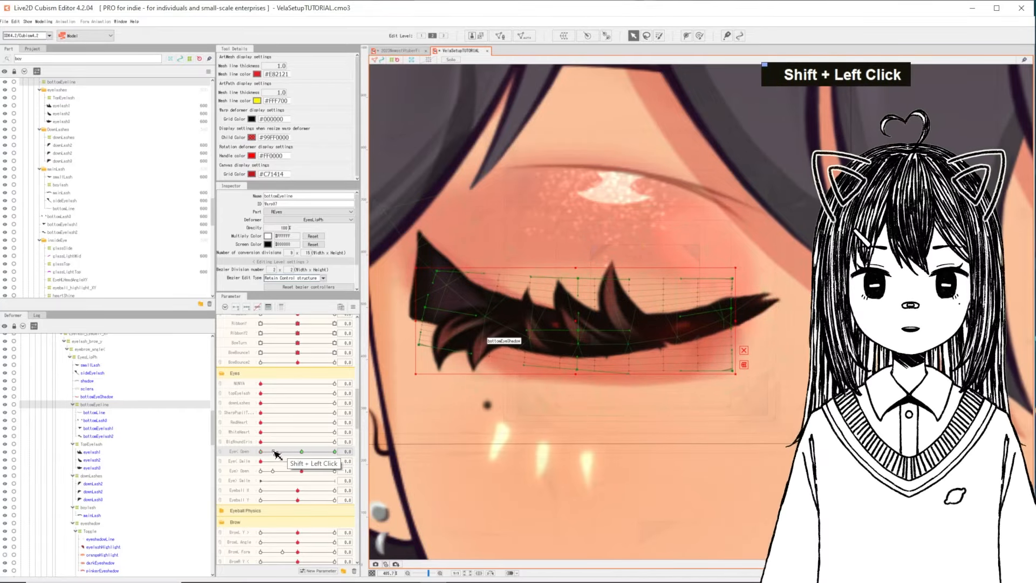
left_click_drag(270, 452, 273, 455)
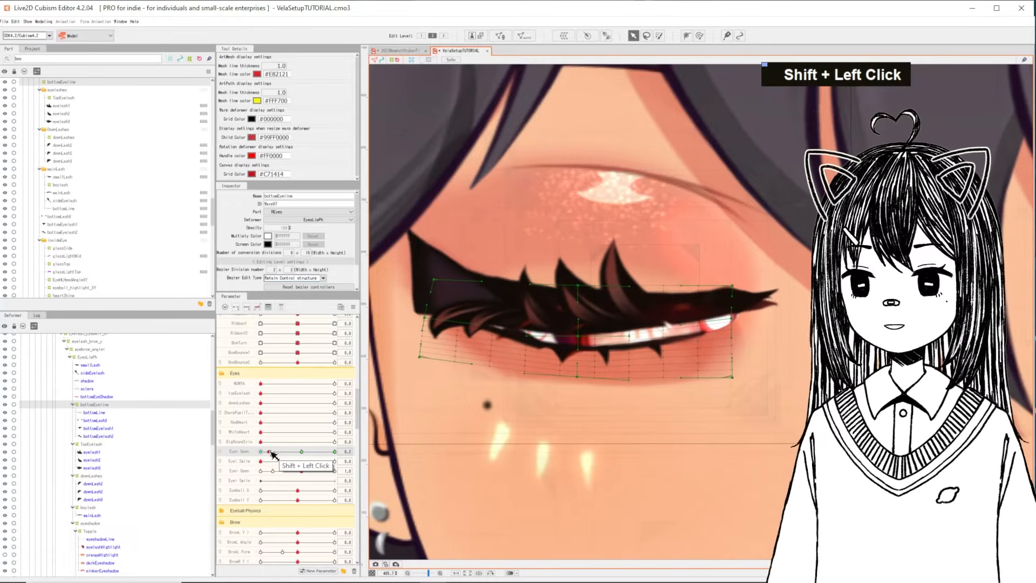
Step: Move the eyelid crease eyeshadowLine down closer to the closed lash at Eye Open 0
scroll(543, 398, "down", 4)
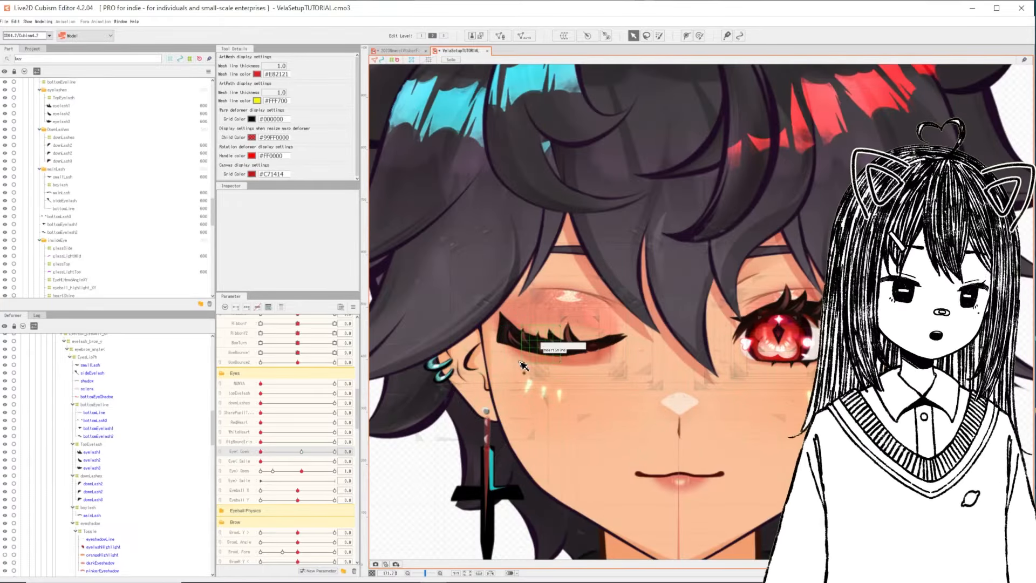
scroll(523, 364, "up", 3)
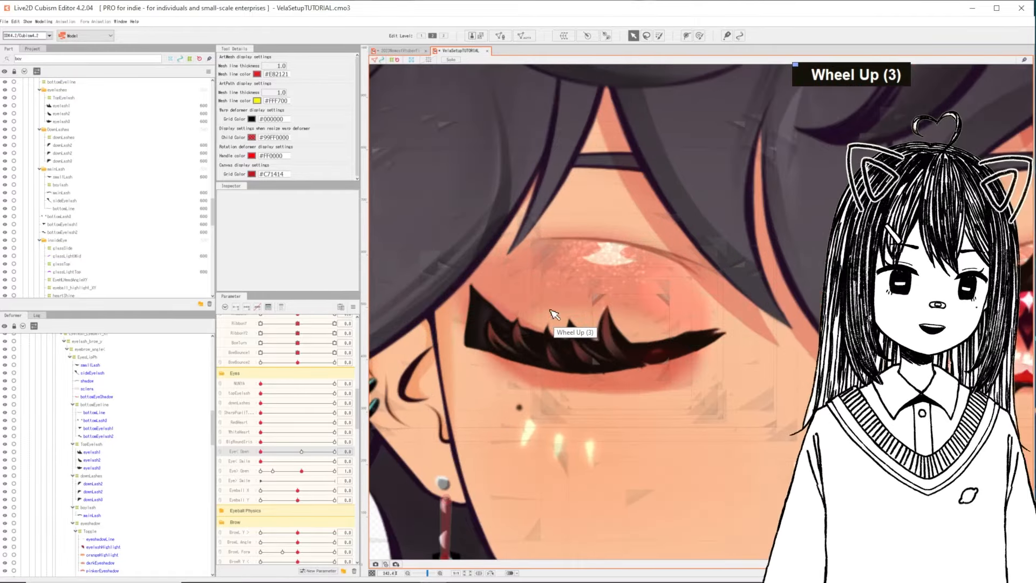
scroll(589, 280, "up", 1)
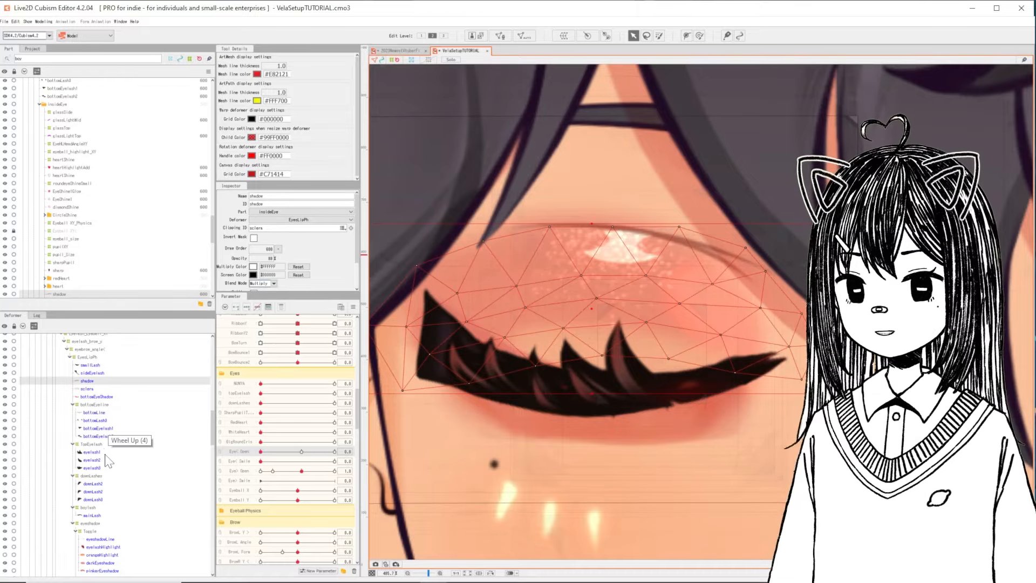
scroll(105, 467, "down", 1)
right_click(567, 282)
left_click_drag(567, 282, 564, 323)
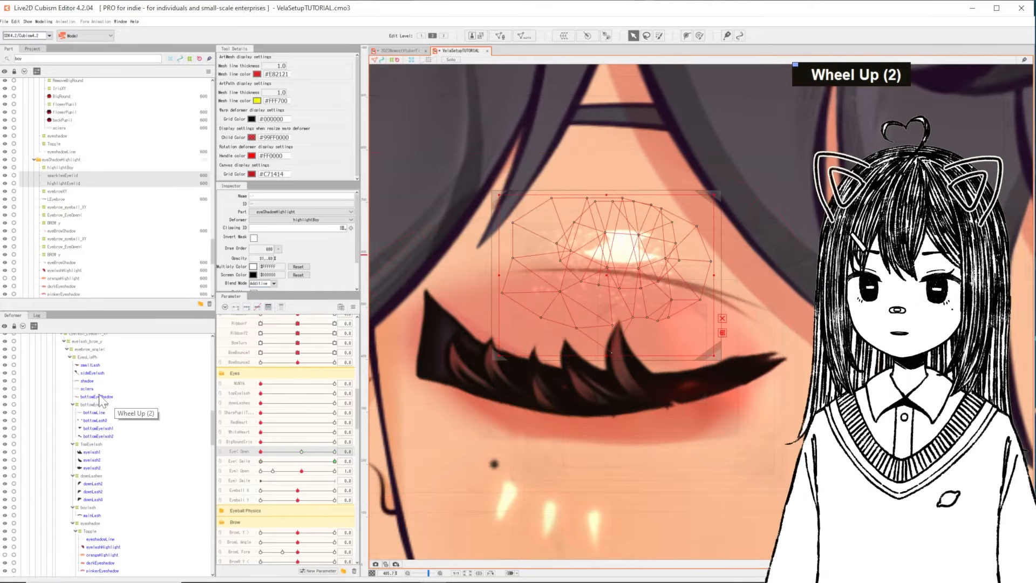
Step: Add an Eye Open 1.0 key for sparklesEyelid and highlightEyelid, and move both down with the lowered crease at 0
scroll(99, 400, "down", 2)
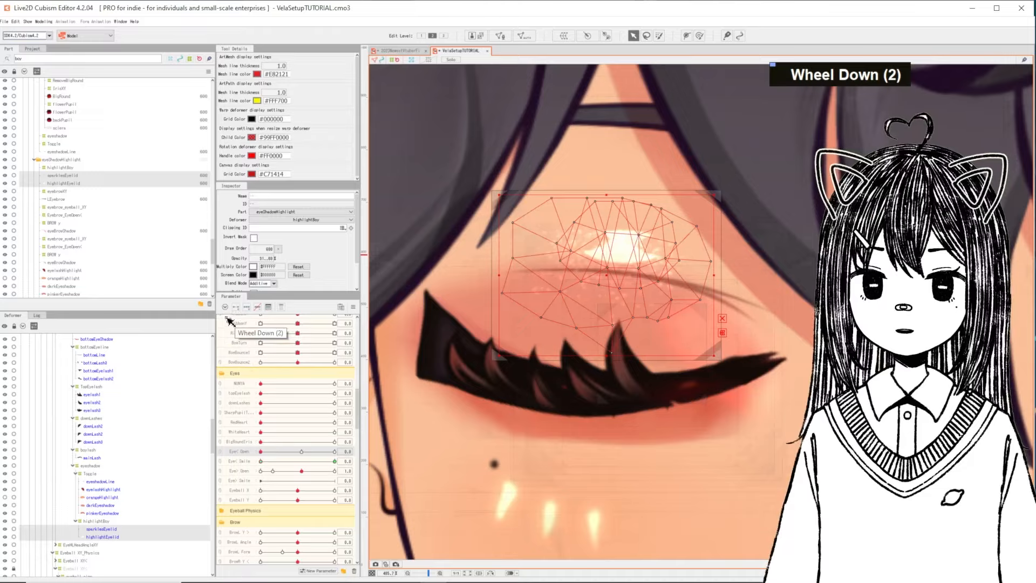
right_click(302, 454)
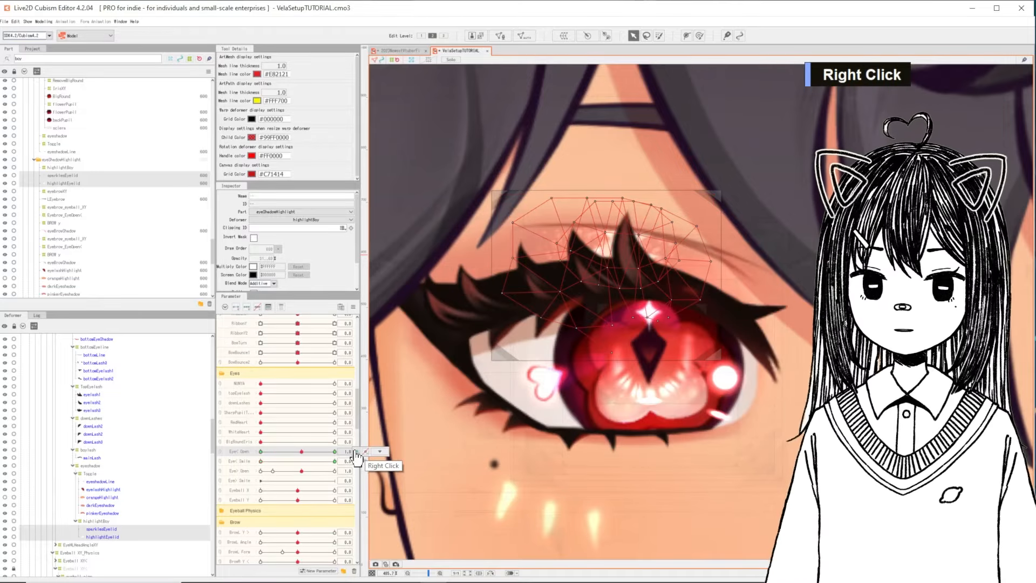
left_click(357, 452)
left_click_drag(296, 452, 258, 452)
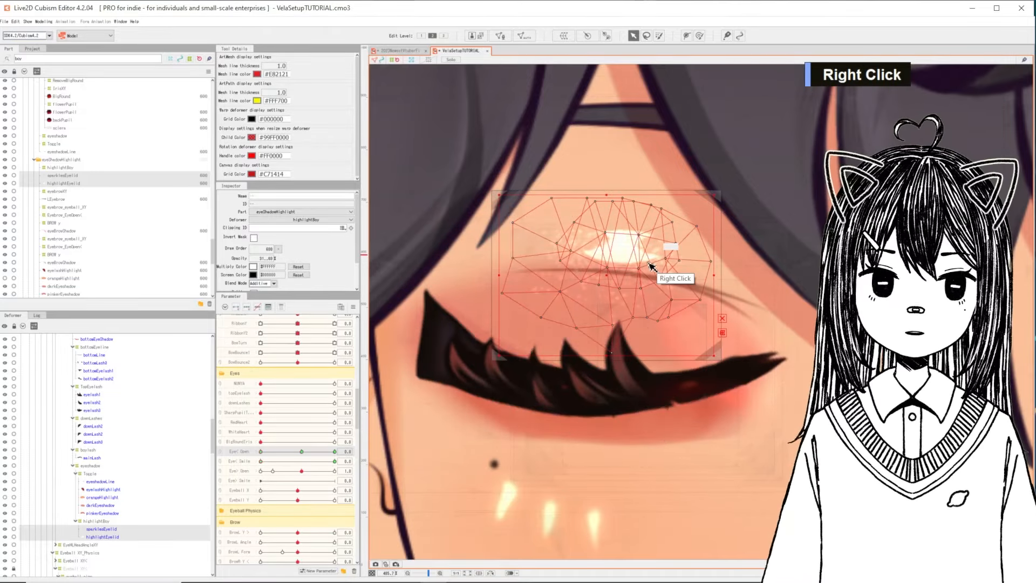
left_click_drag(608, 279, 600, 328)
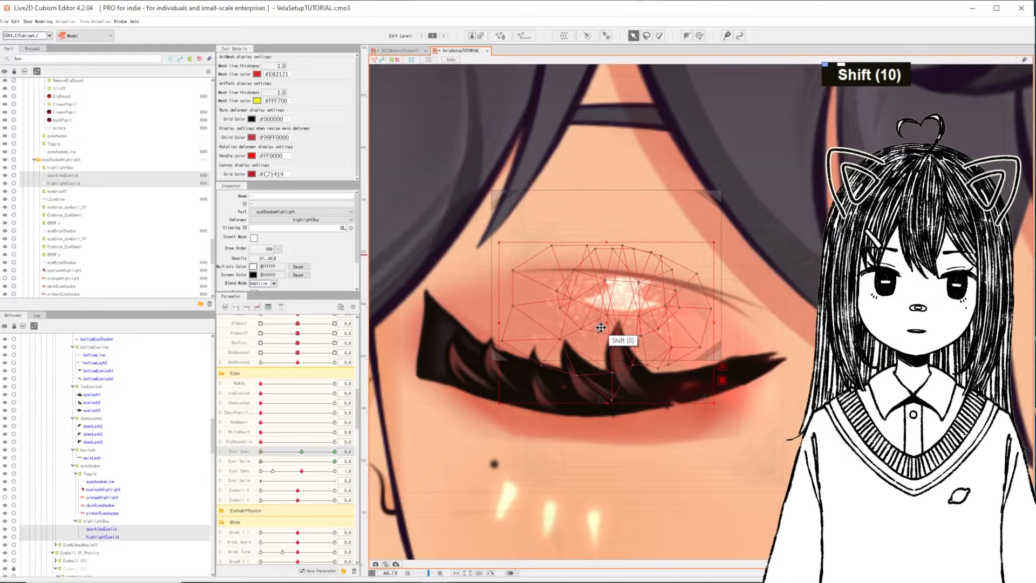
Step: Select the eyelashHighlight, darkEyeshadow and pinkerEyeshadow meshes together, leaving orangeHighlight out
left_click(101, 512)
left_click(99, 490, "shift")
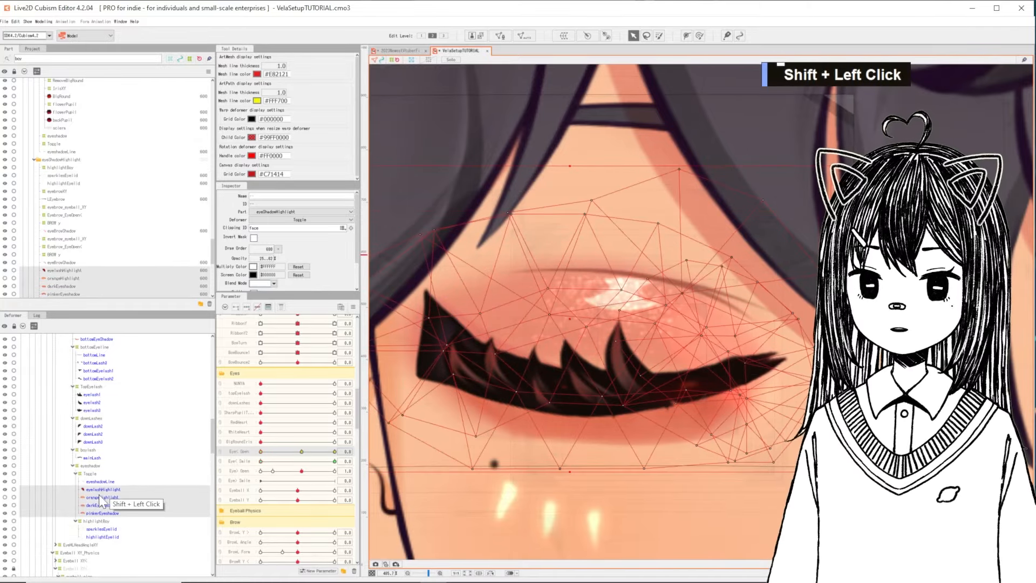
left_click(100, 497, "ctrl")
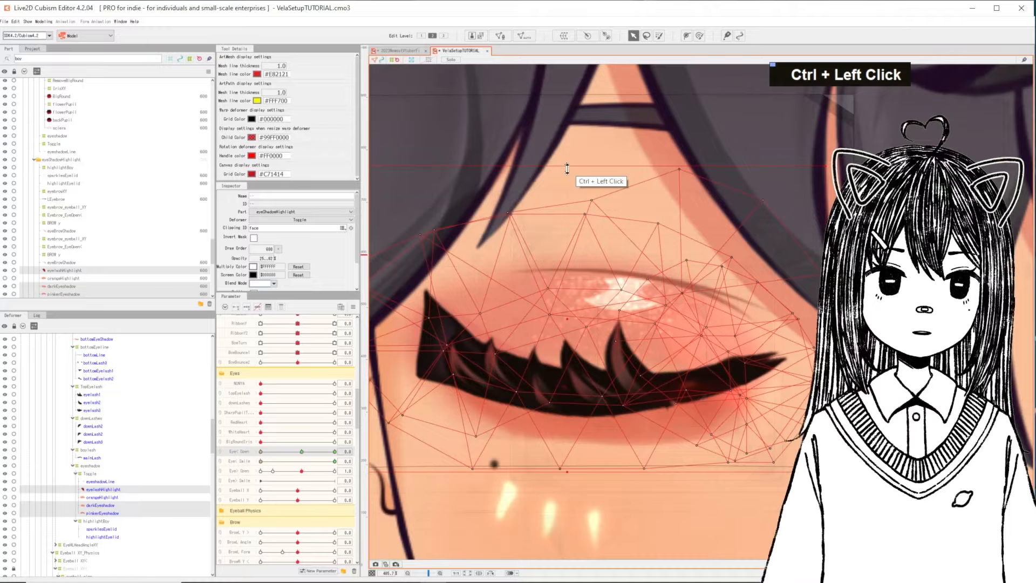
Step: Squash the selected eyelashHighlight, darkEyeshadow and pinkerEyeshadow meshes vertically by lowering their upper edge above the closed eyelid
left_click_drag(567, 166, 567, 183)
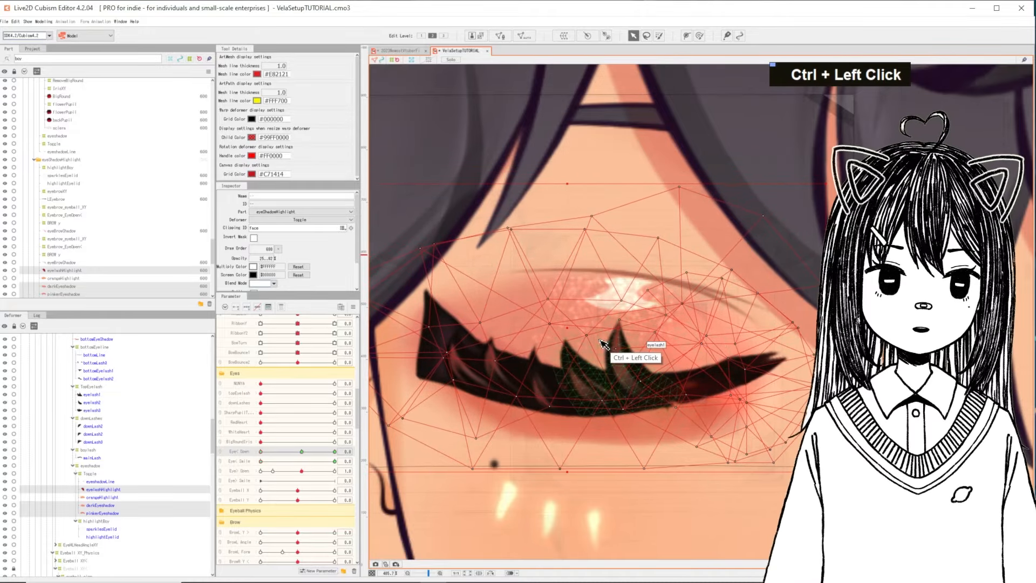
left_click(124, 499)
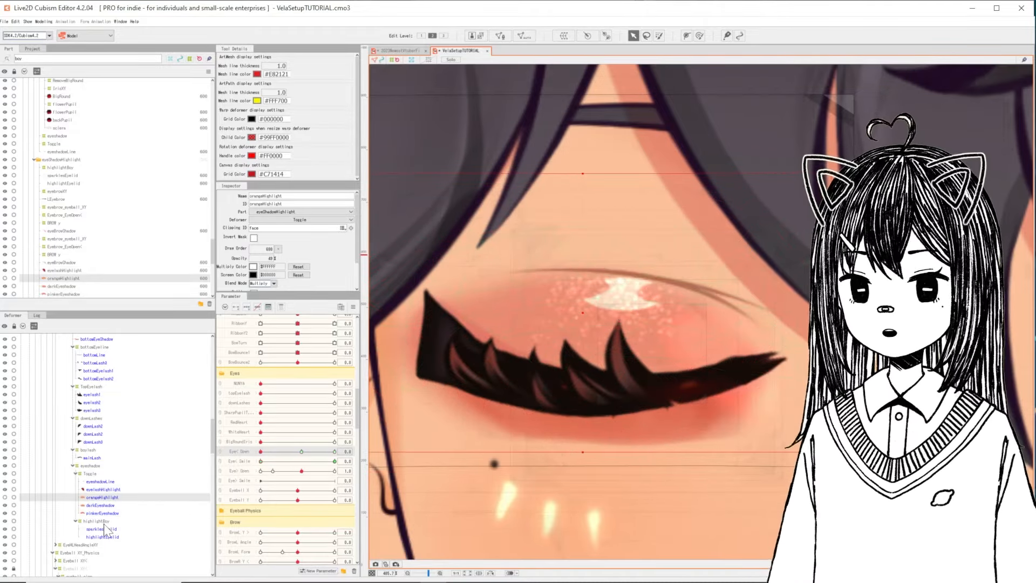
Step: Bend the bottomEyeShadow mesh along the closed lash line by raising its deform path's middle, inner and outer points at EyeL Open's closed key
scroll(115, 489, "up", 2)
left_click(101, 397)
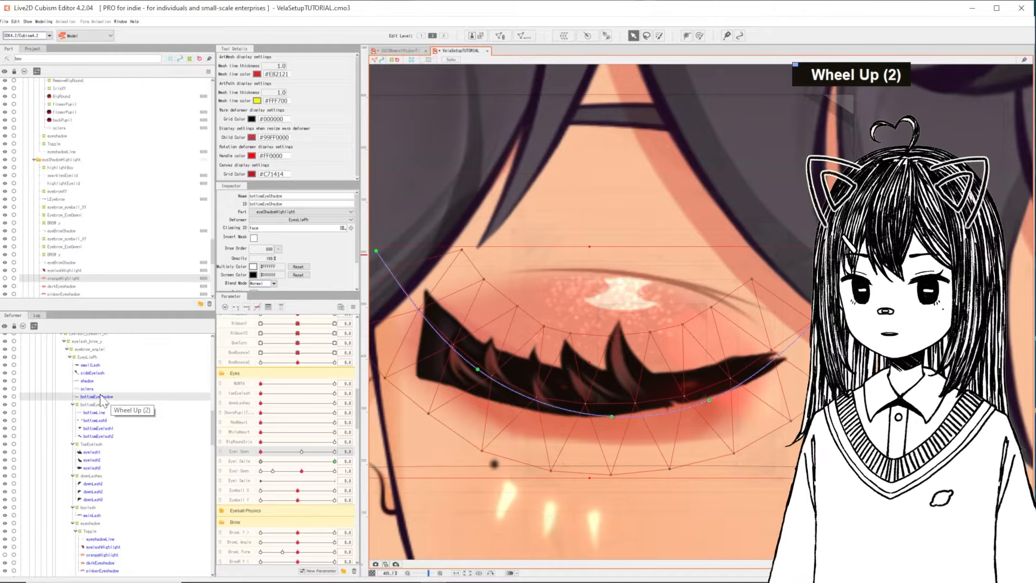
right_click(264, 455)
right_click(264, 455)
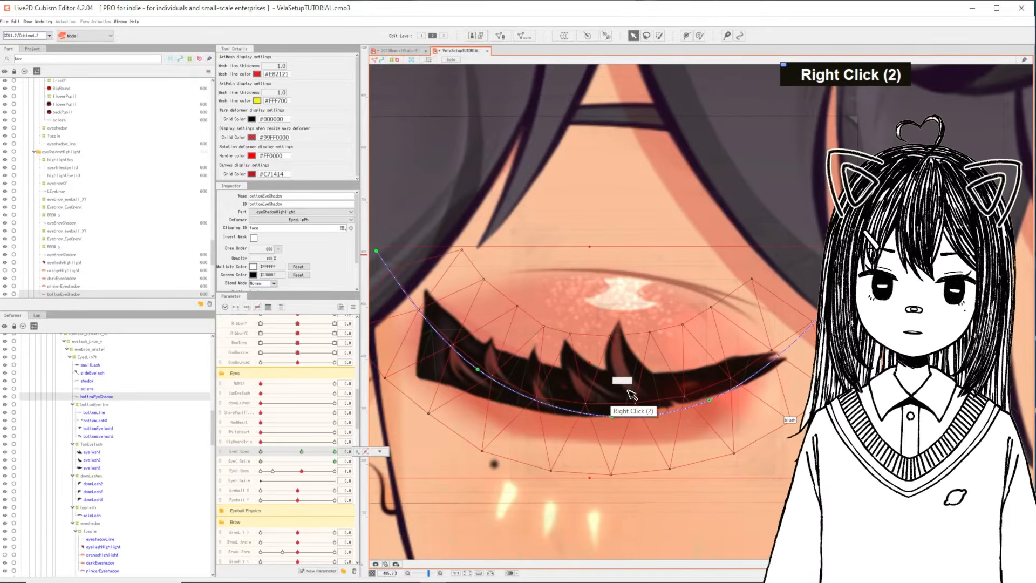
left_click_drag(611, 416, 613, 402)
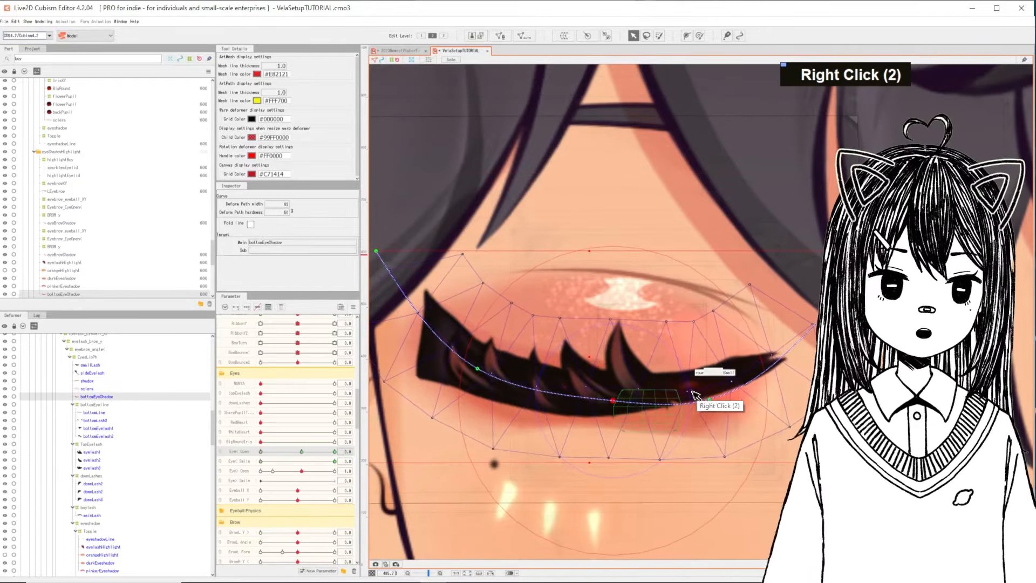
left_click_drag(709, 400, 706, 371)
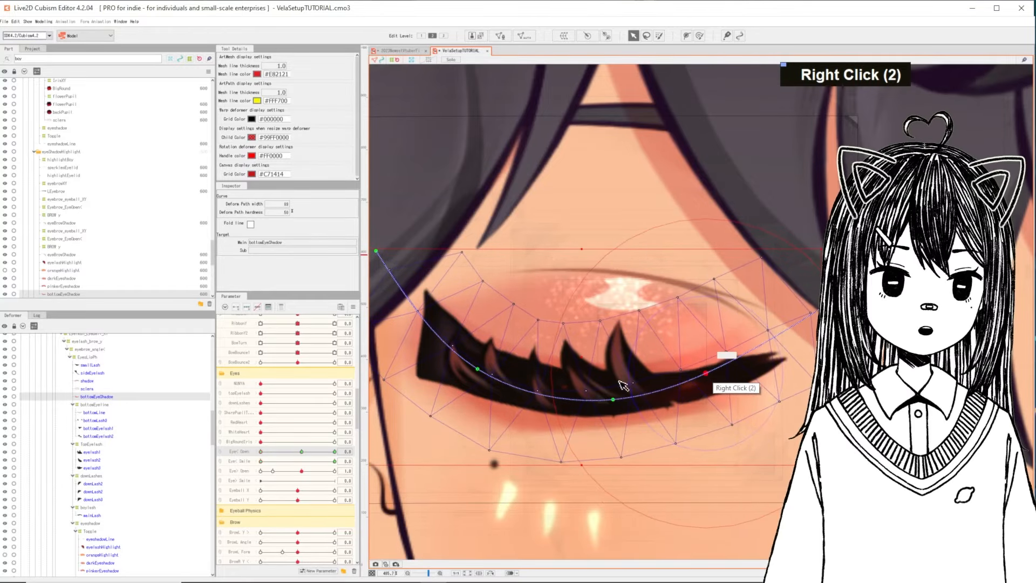
left_click_drag(478, 369, 455, 348)
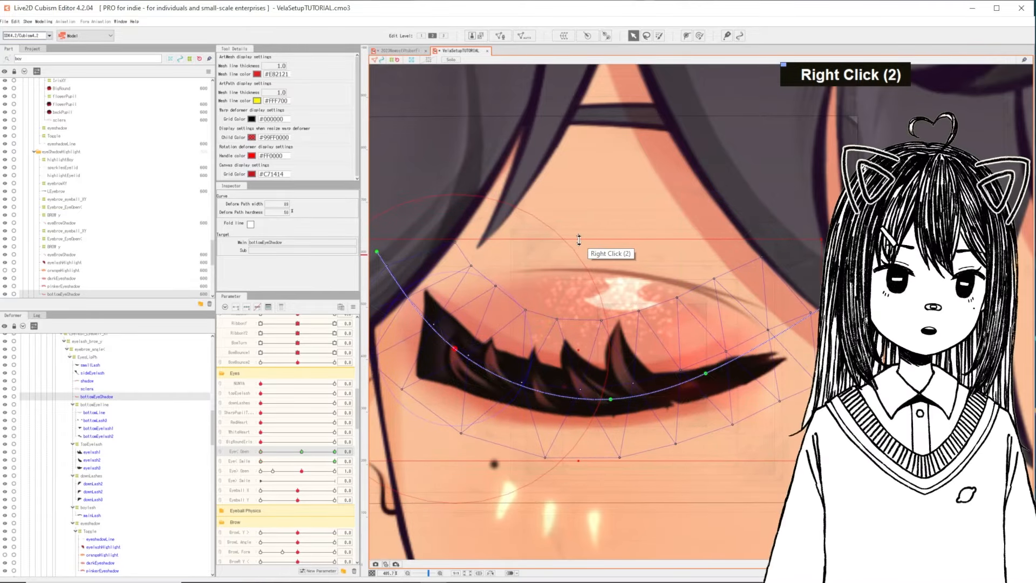
Step: Flatten the bottomEyeShadow mesh vertically and align it with the closed lashes
left_click_drag(579, 239, 578, 311)
left_click_drag(580, 387, 580, 376)
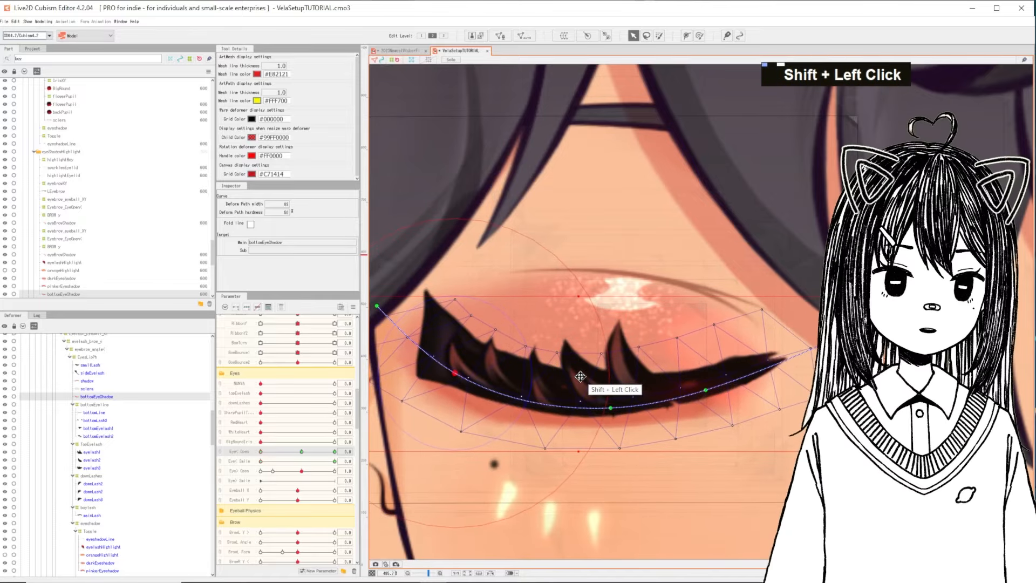
left_click(581, 302, "alt")
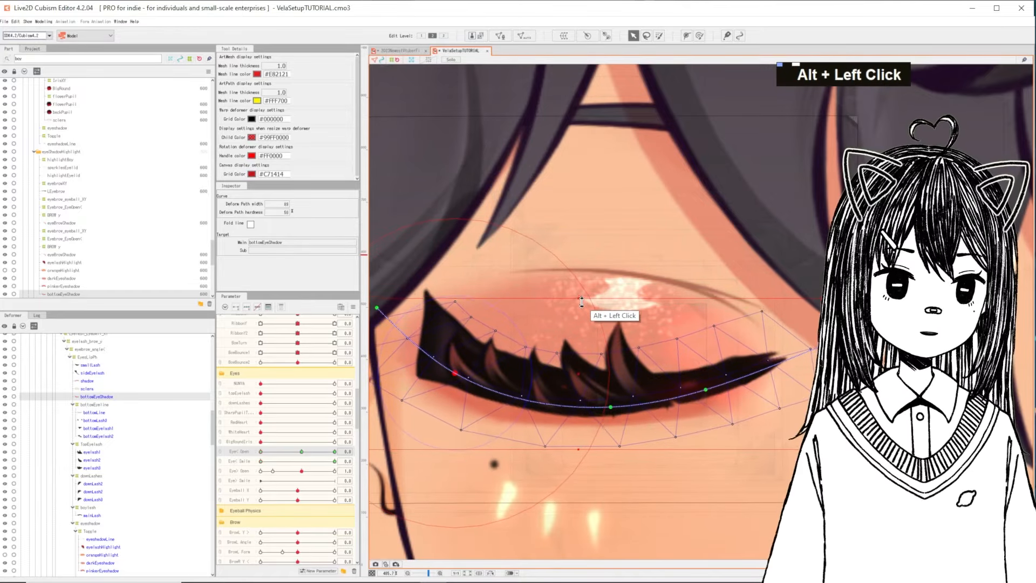
left_click_drag(580, 302, 581, 305)
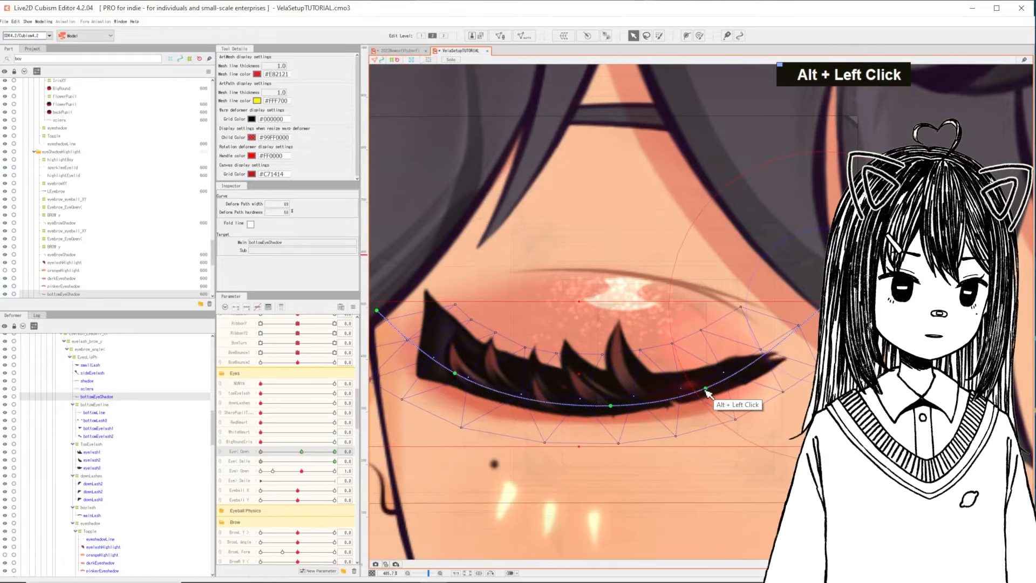
Step: Raise bottomEyeShadow's inner path point slightly, then fine-tune the mesh's height and vertical position beneath the lashes
left_click_drag(706, 391, 712, 379)
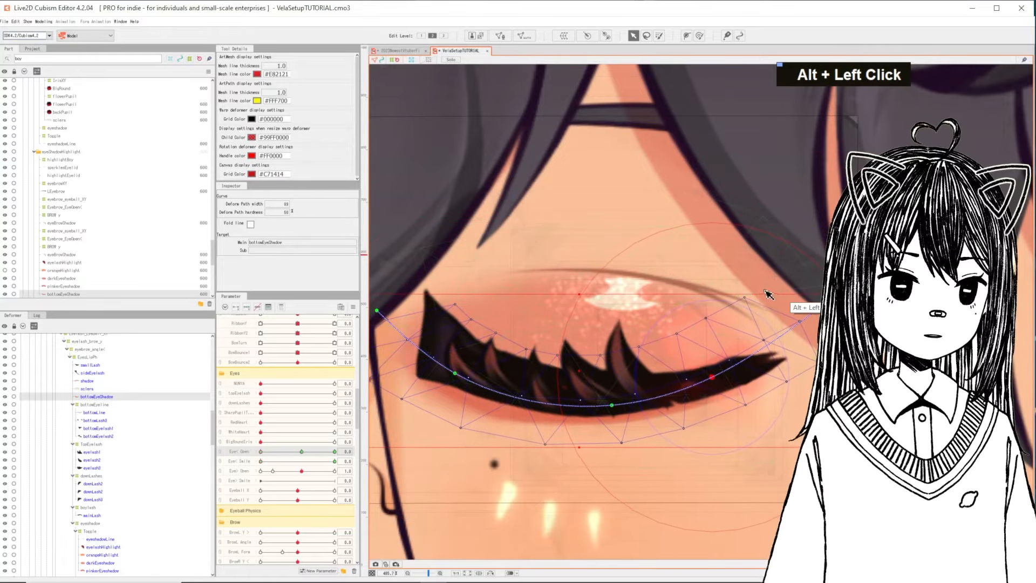
left_click_drag(579, 294, 583, 303, "shift")
key("ctrl+z")
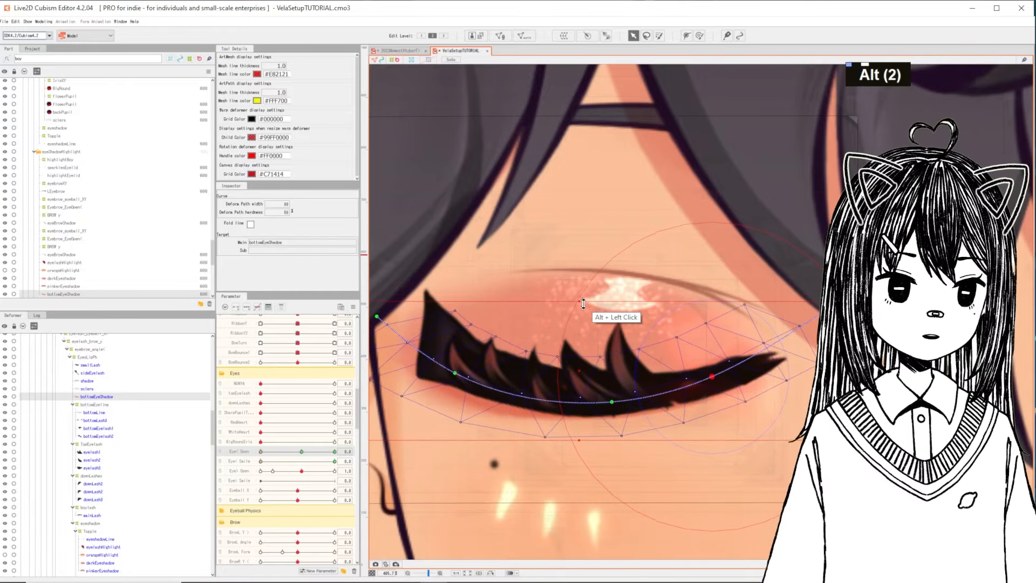
left_click(578, 372, "shift")
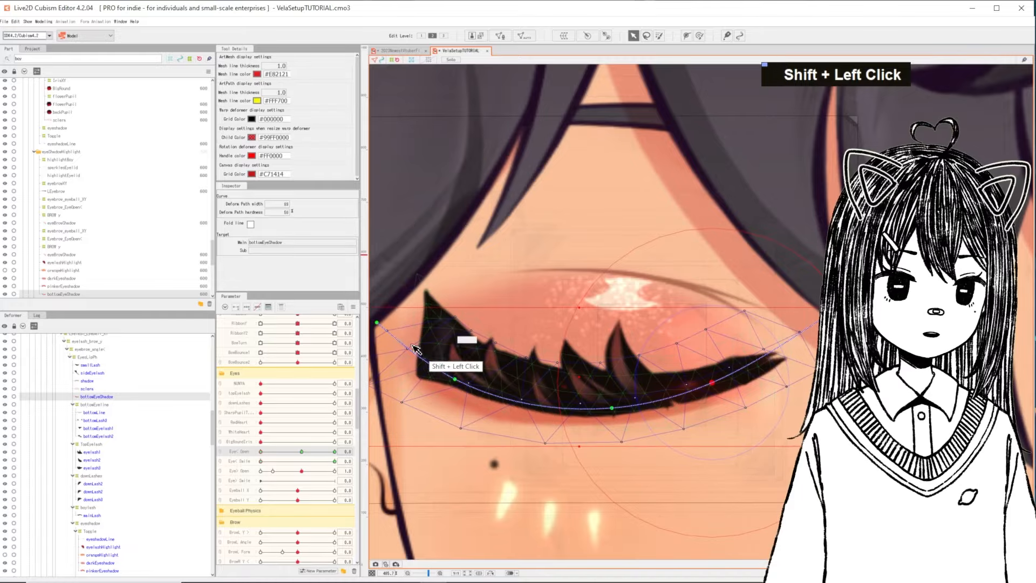
Step: Switch to the deform brush and scrub EyeL Open between open and closed, stopping at a partly closed in-between pose
scroll(782, 175, "down", 3)
left_click(695, 36)
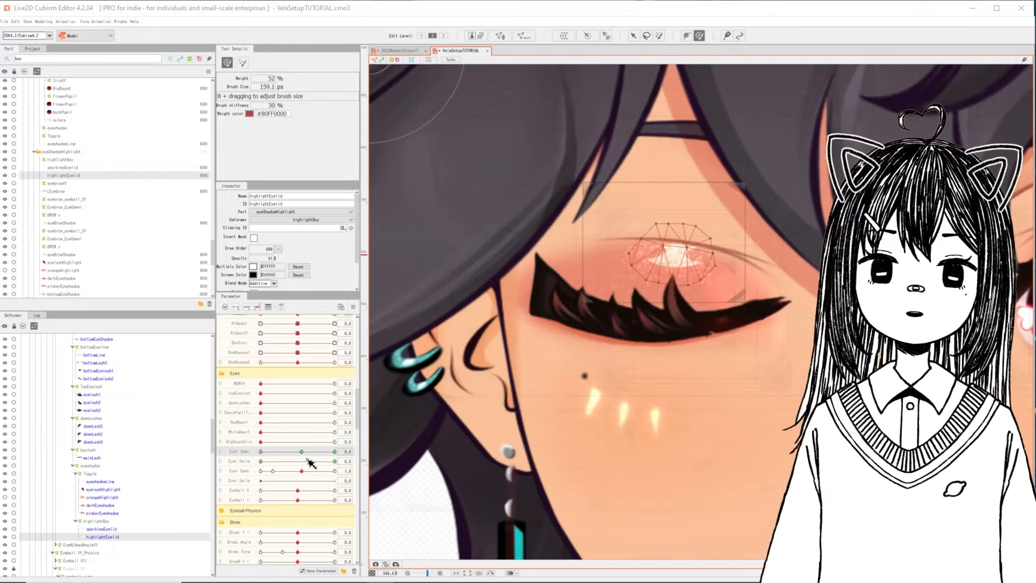
right_click(305, 454)
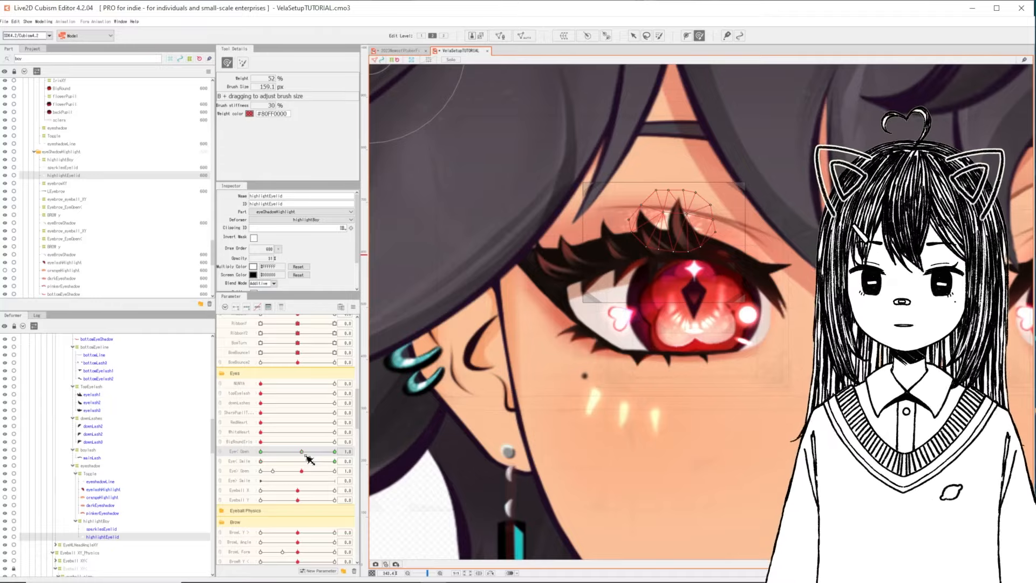
left_click_drag(305, 455, 295, 458)
left_click_drag(294, 459, 274, 460)
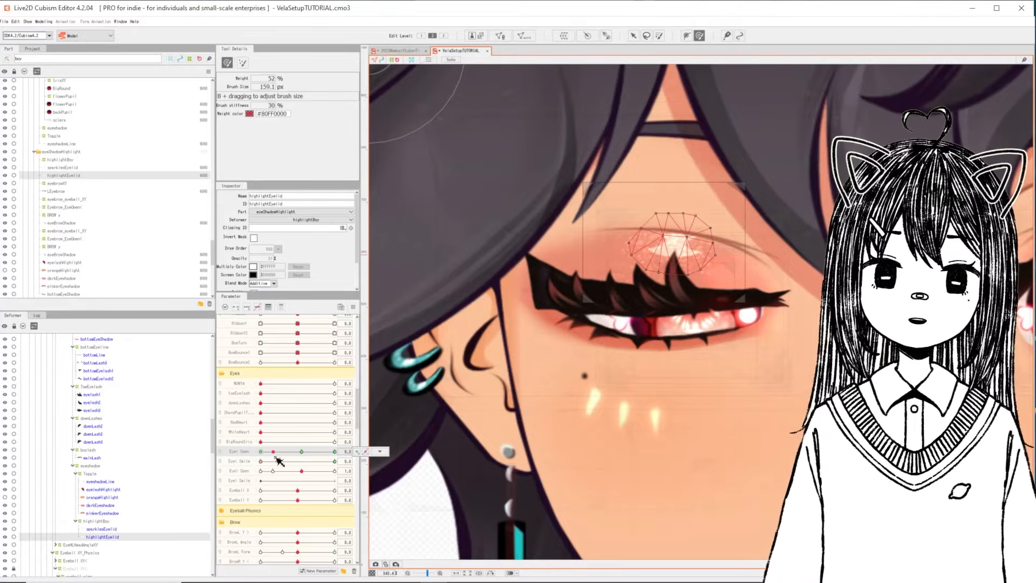
left_click_drag(277, 458, 285, 459)
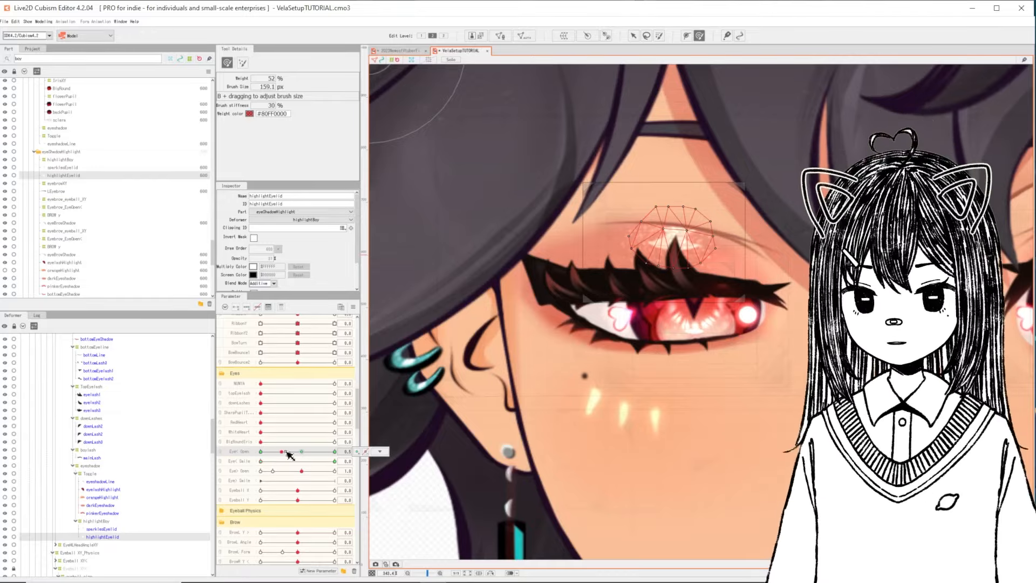
Step: Select all objects keyed to EyeL Open and copy their in-between forms
left_click(379, 451)
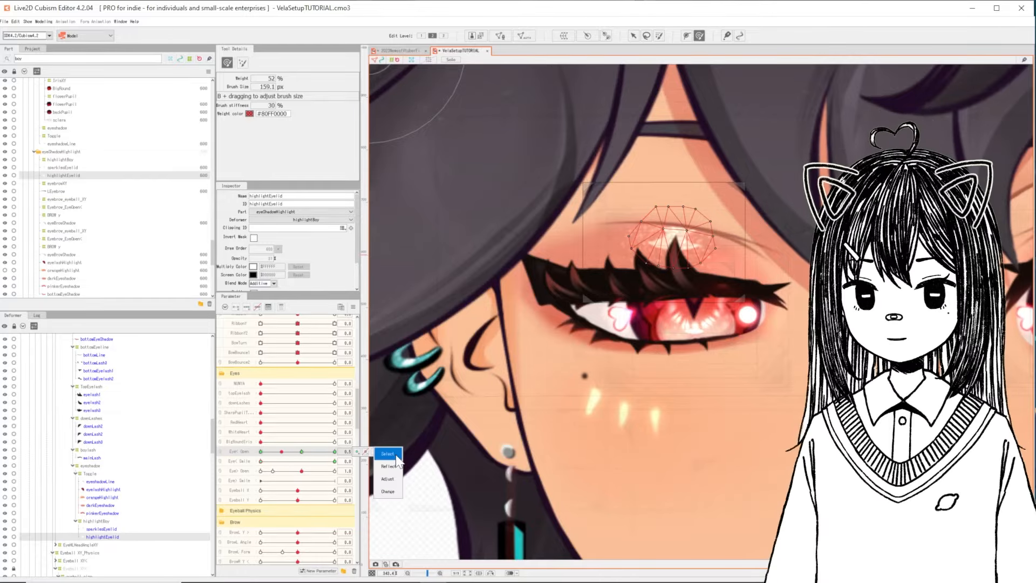
left_click(397, 457)
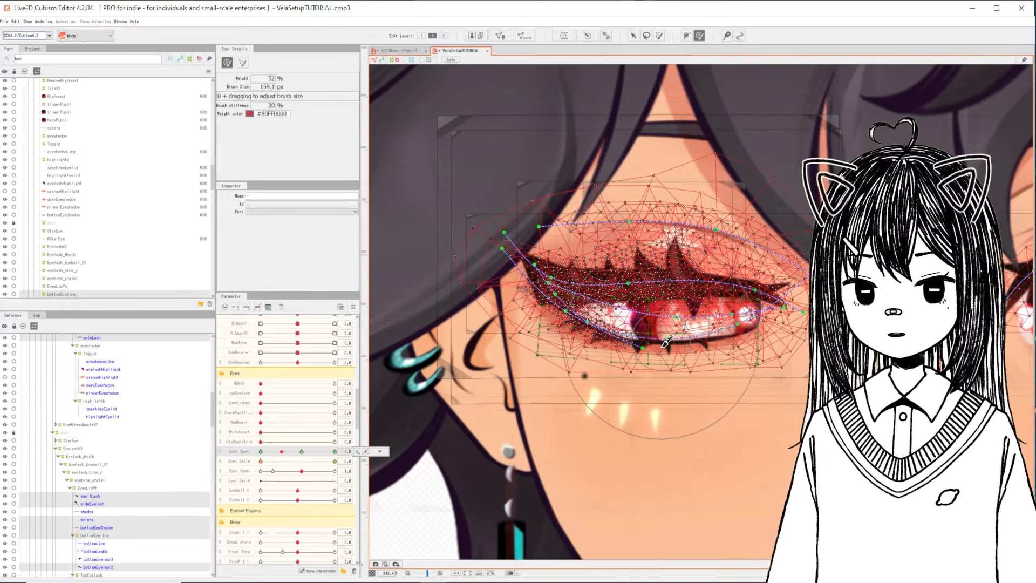
key("ctrl+shift+c")
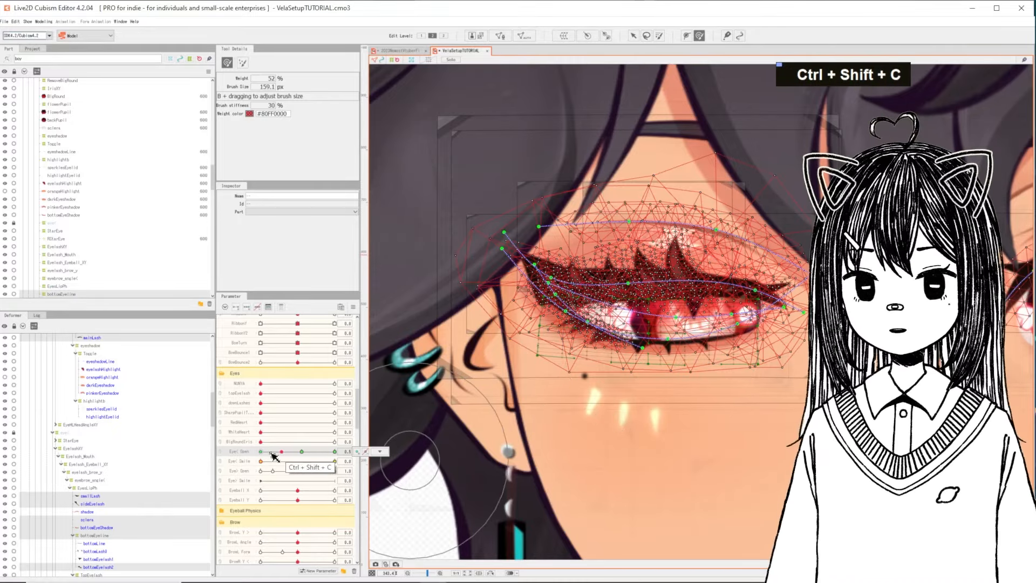
Step: Add a keyform at 0.27 to EyeL Open for the selected objects
double_click(245, 452)
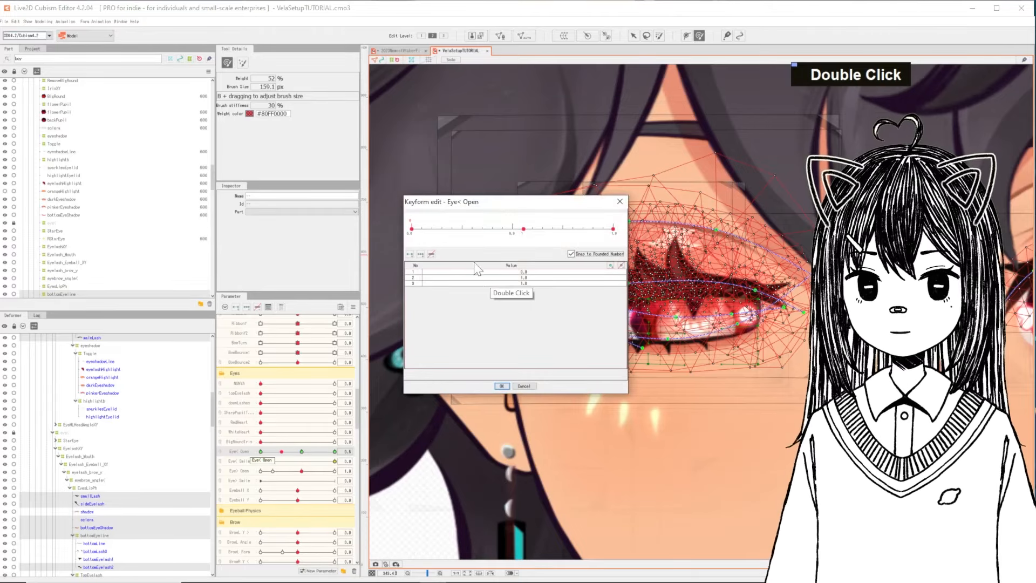
double_click(445, 230)
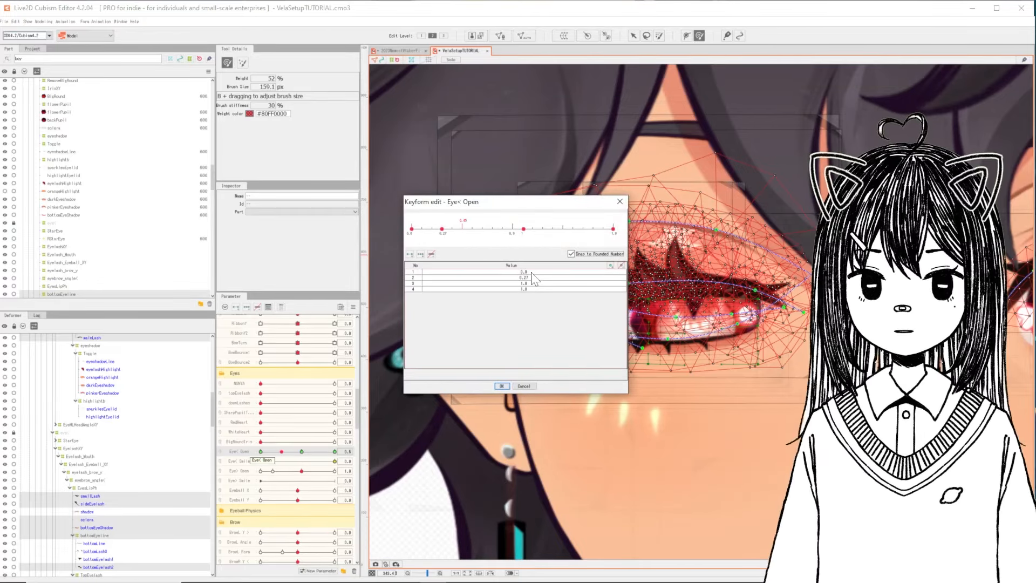
key("Return")
key("Return")
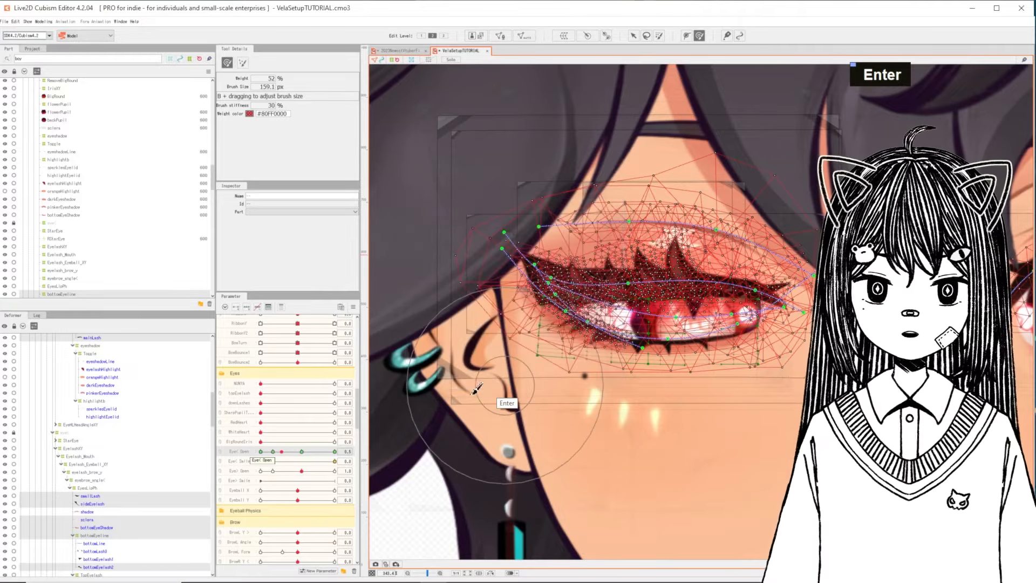
Step: Switch to edit level 3 and paste the copied in-between forms onto EyeL Open's new key
key("3")
right_click(281, 453)
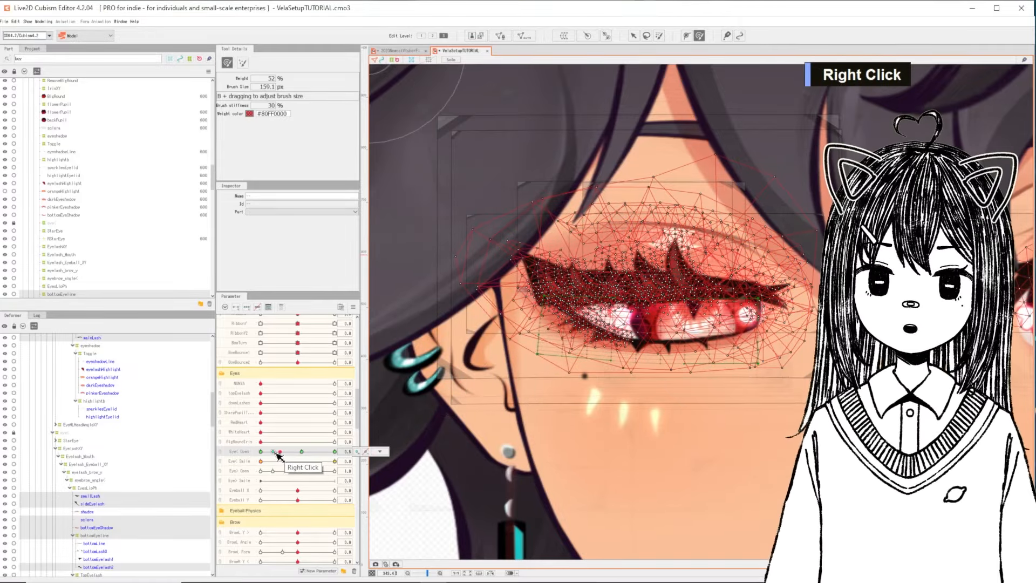
right_click(276, 453)
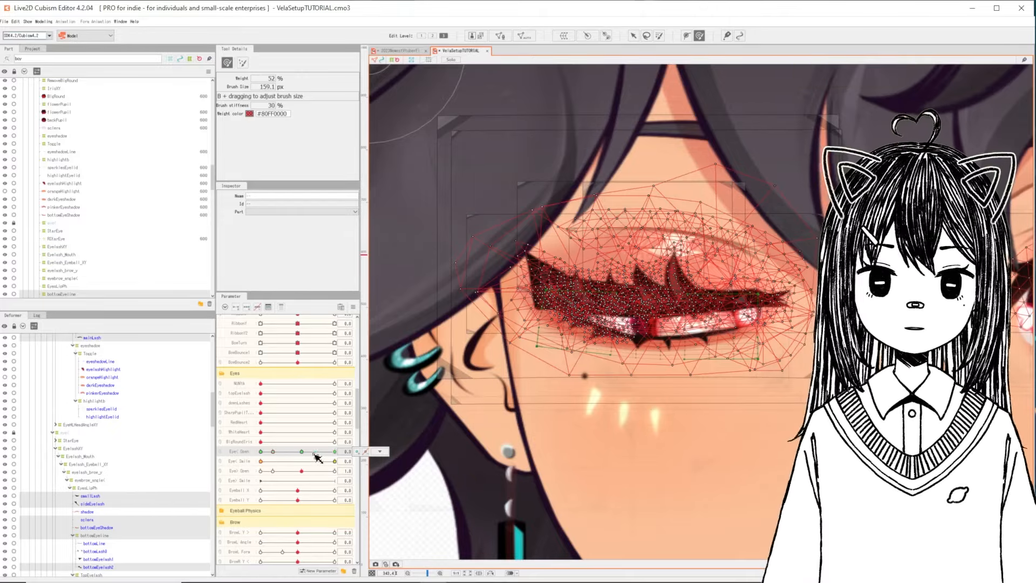
key("ctrl+shift+v")
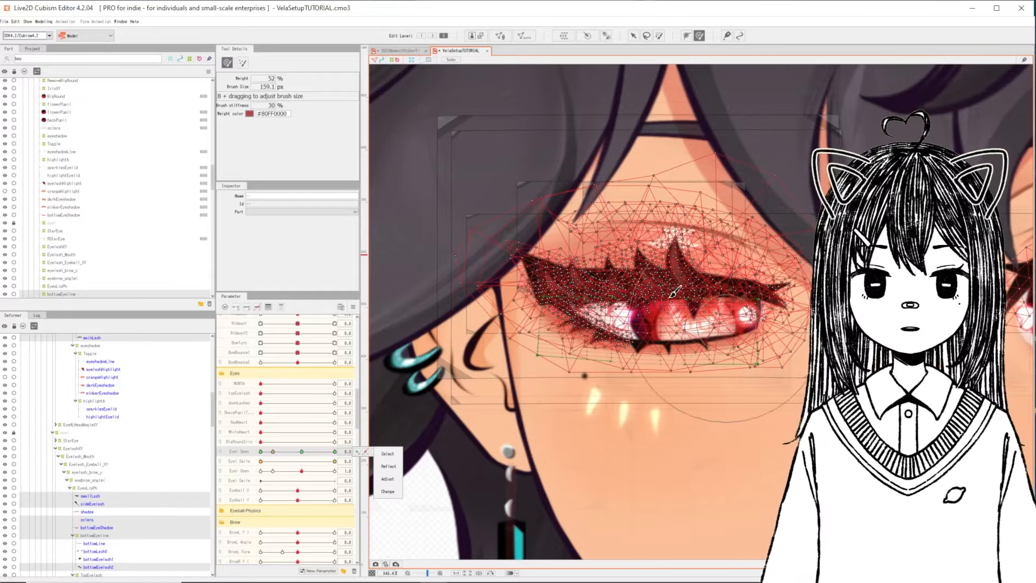
Step: Select the downLash2 mesh and compare its shape at EyeL Open's closed key and the new in-between key
left_click(96, 506)
scroll(100, 516, "down", 6)
left_click(94, 450)
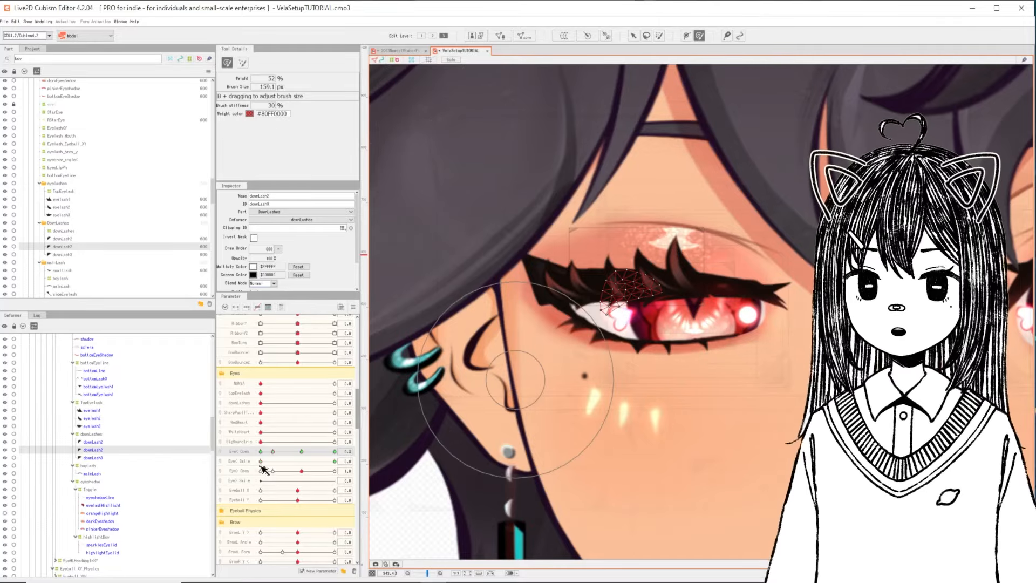
right_click(272, 452)
right_click(272, 452)
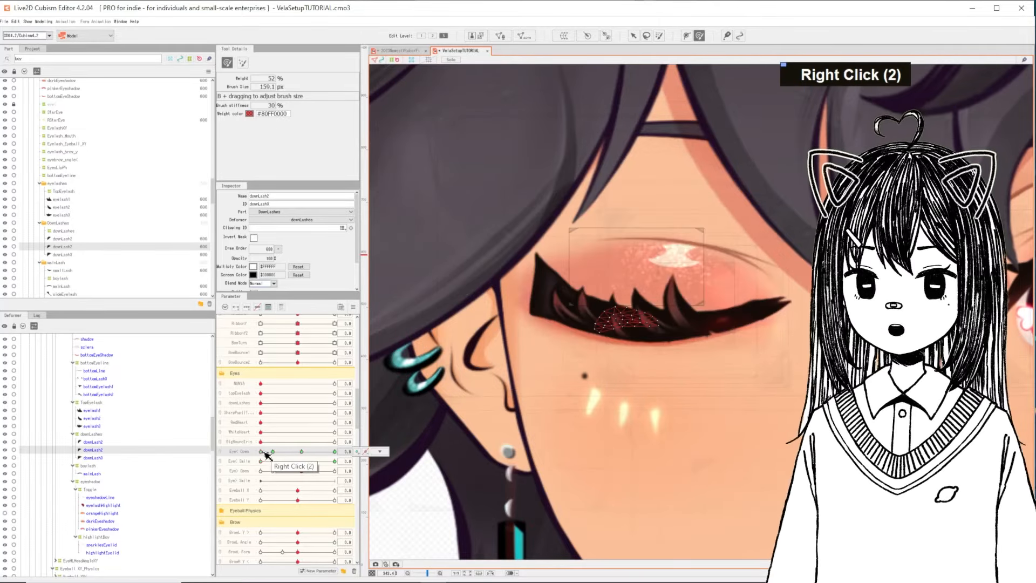
right_click(272, 452)
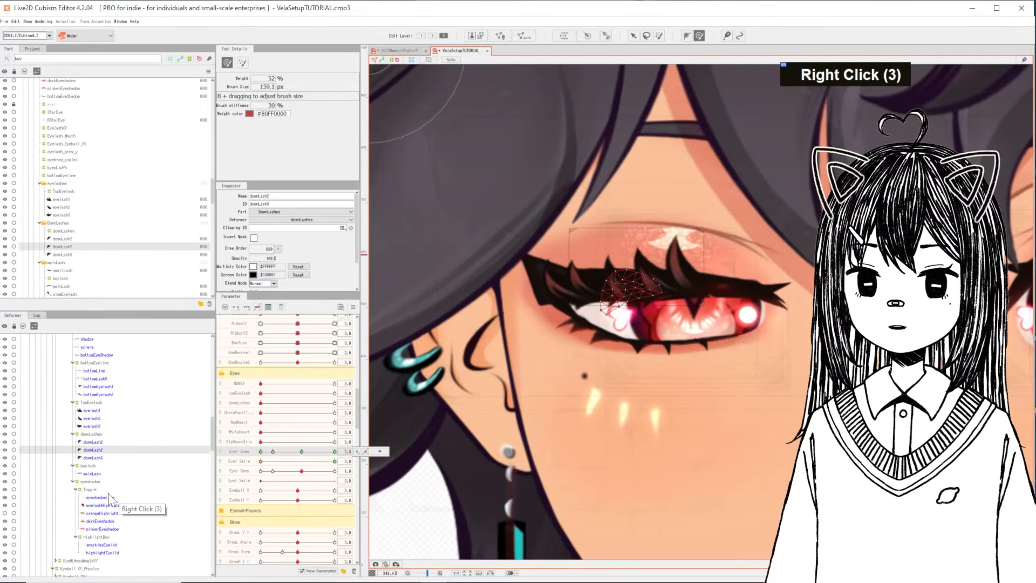
Step: Select the mainLash mesh and bend its deform path at EyeL Open's in-between key, lowering the inner-corner points
scroll(97, 420, "up", 2)
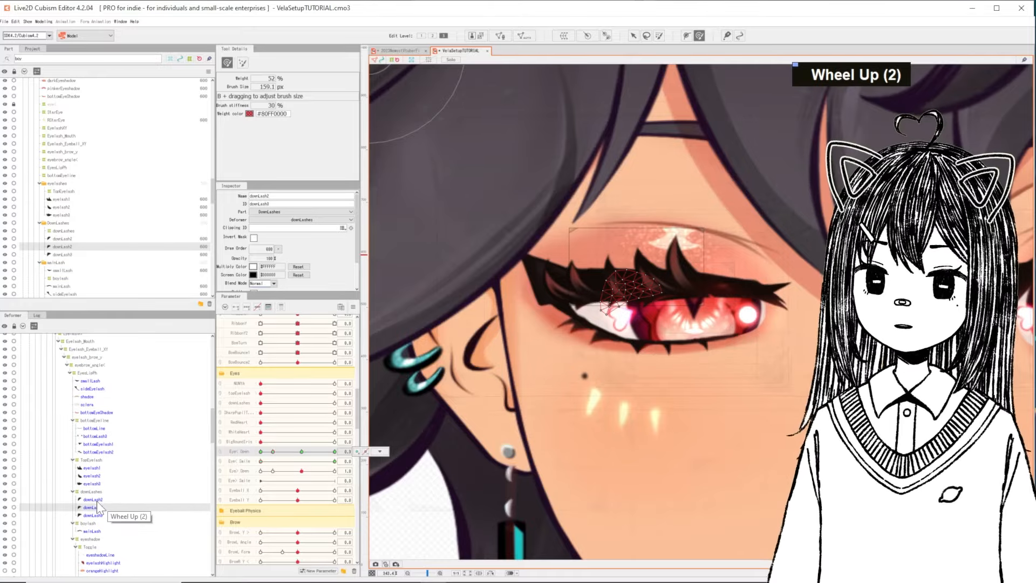
scroll(96, 496, "down", 5)
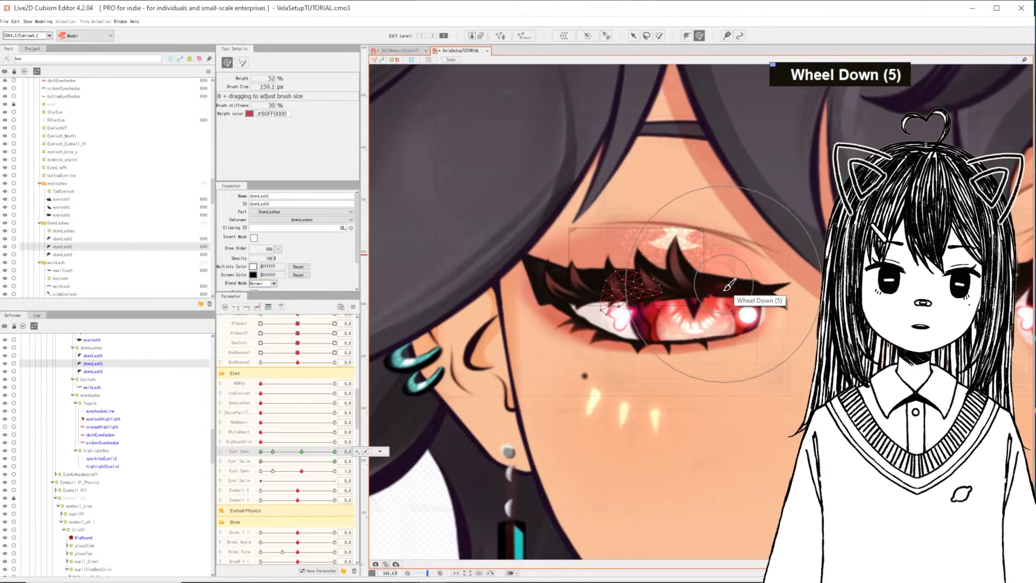
right_click(722, 283)
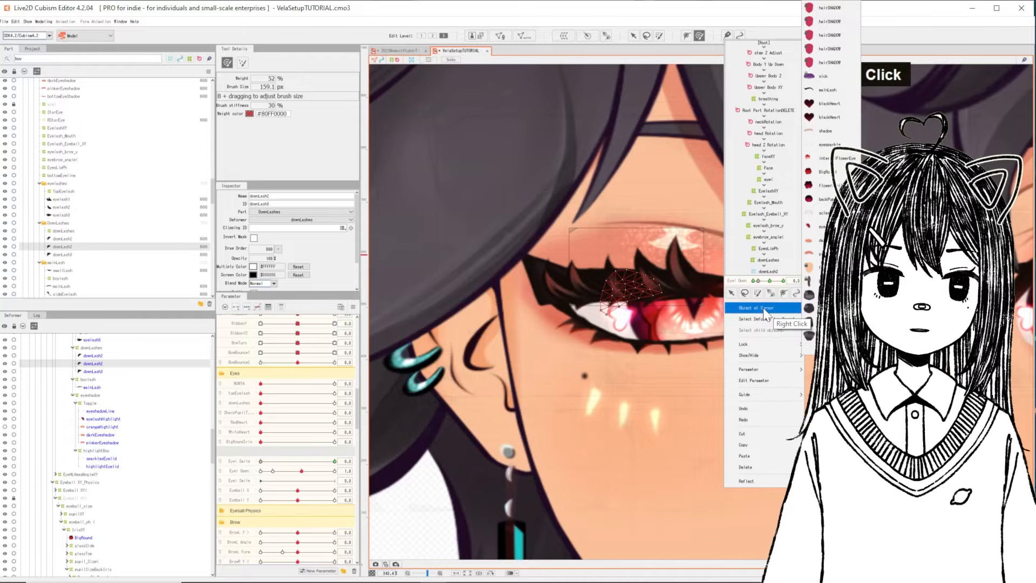
left_click(825, 90)
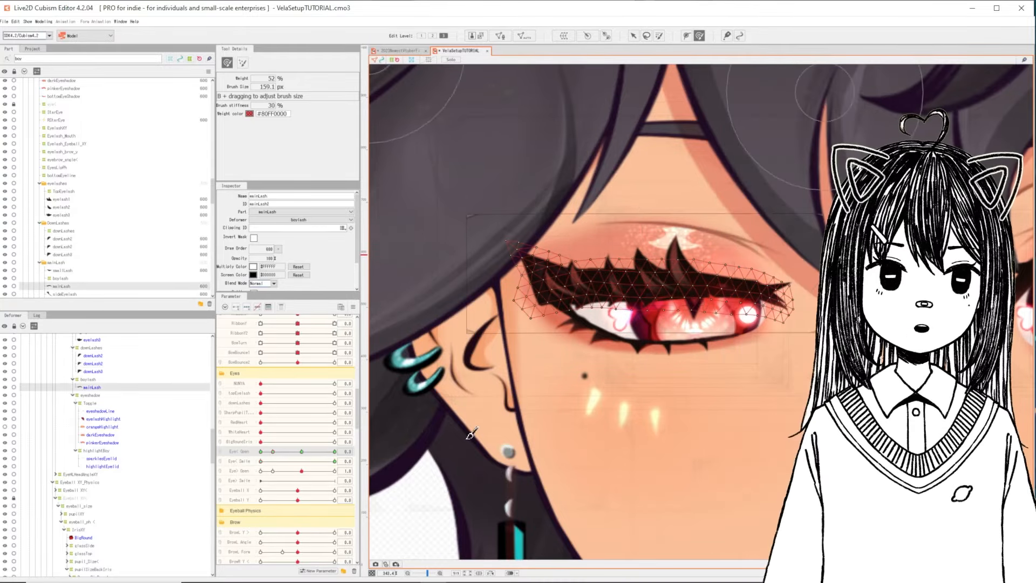
left_click_drag(662, 307, 662, 295)
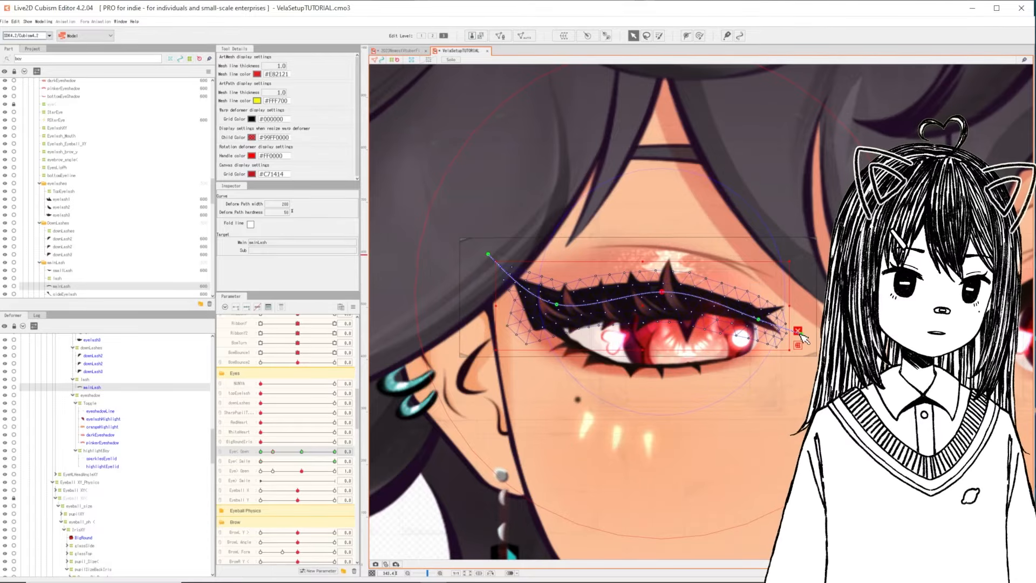
left_click_drag(795, 332, 794, 352)
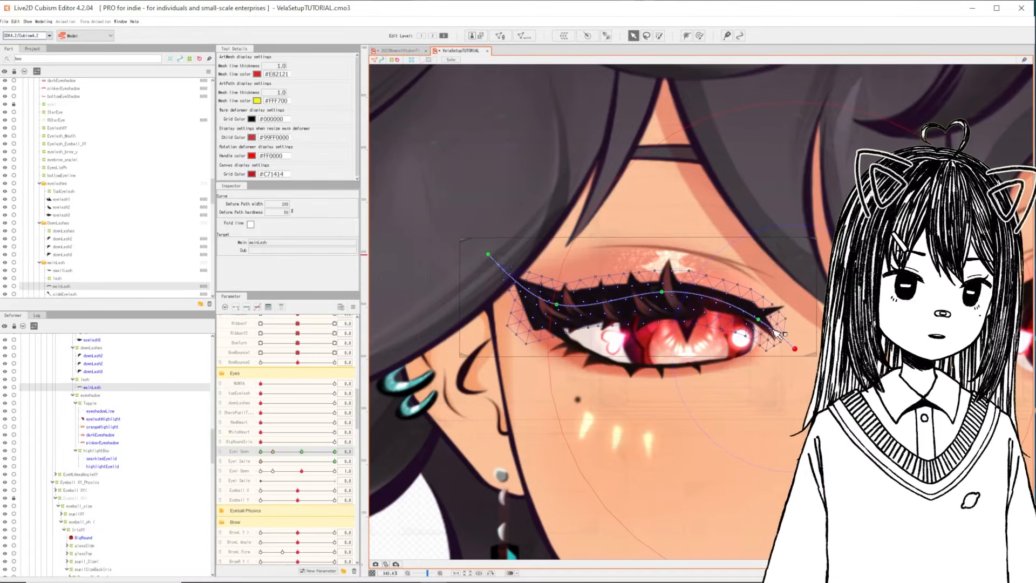
left_click_drag(759, 321, 756, 327)
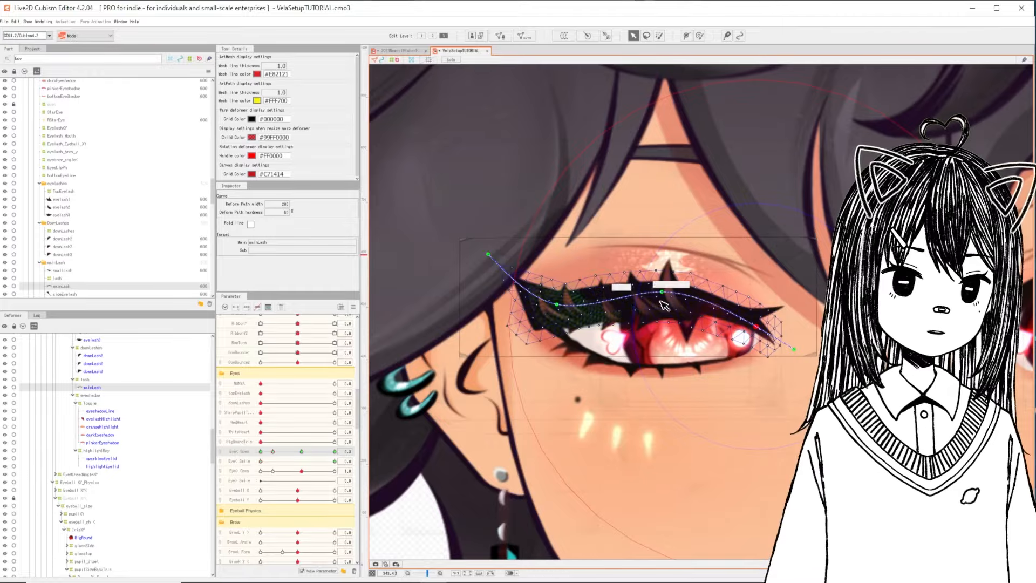
key("ctrl+z")
Step: Select the three TopEyelash meshes and the three downLashes meshes and reposition them to follow the reshaped main lash
scroll(94, 393, "up", 2)
left_click(93, 397)
left_click(93, 381, "shift")
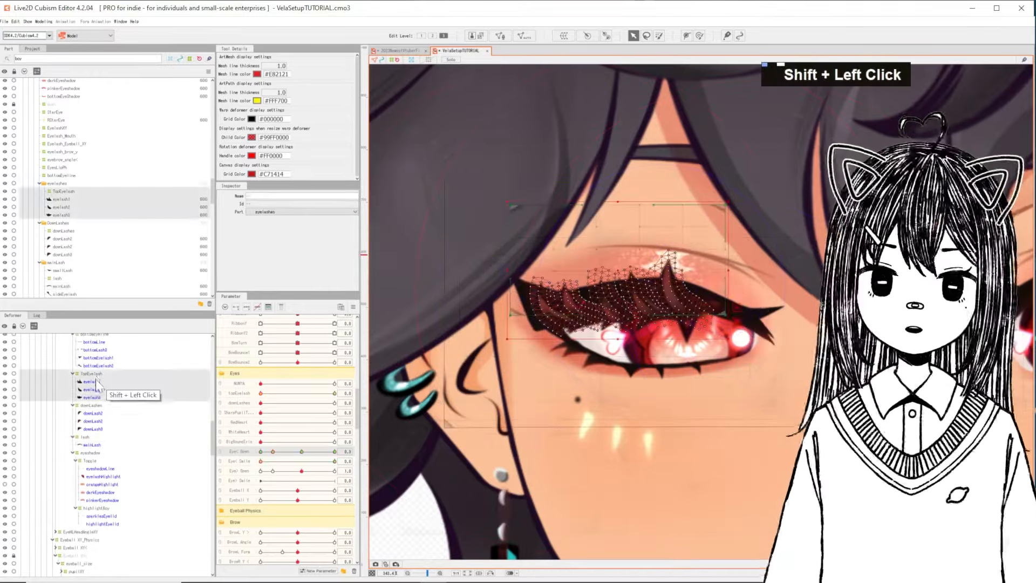
mouse_move(628, 326)
left_mouse_down()
mouse_move(628, 311)
mouse_move(622, 344)
left_mouse_up()
left_click(93, 429)
left_click(93, 413, "shift")
left_click(174, 436)
left_click(162, 429)
left_click(162, 413, "shift")
left_click(129, 397)
scroll(115, 439, "up", 2)
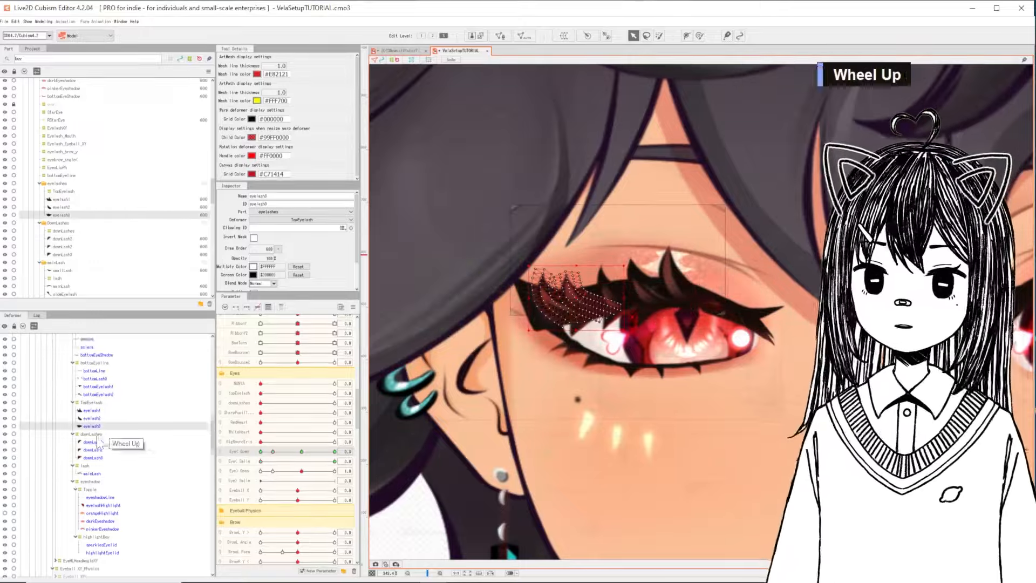
Step: Undo the last lash edits and adjust the outer-corner points of mainLash's deform path at the in-between key
left_click(527, 306)
key("ctrl+z")
key("ctrl+z")
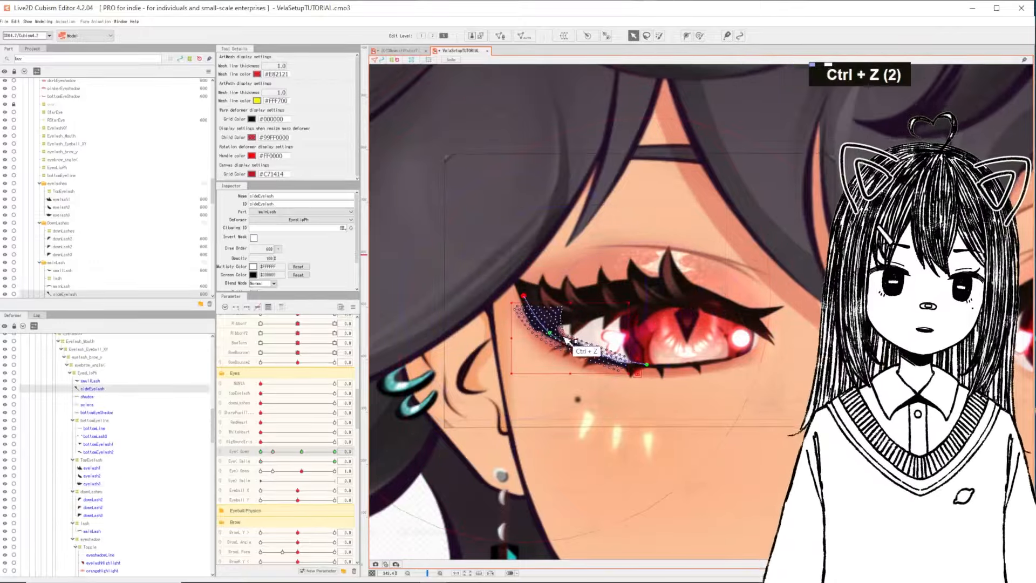
key("ctrl+z")
scroll(107, 431, "down", 2)
left_click(565, 304)
scroll(105, 447, "up", 1)
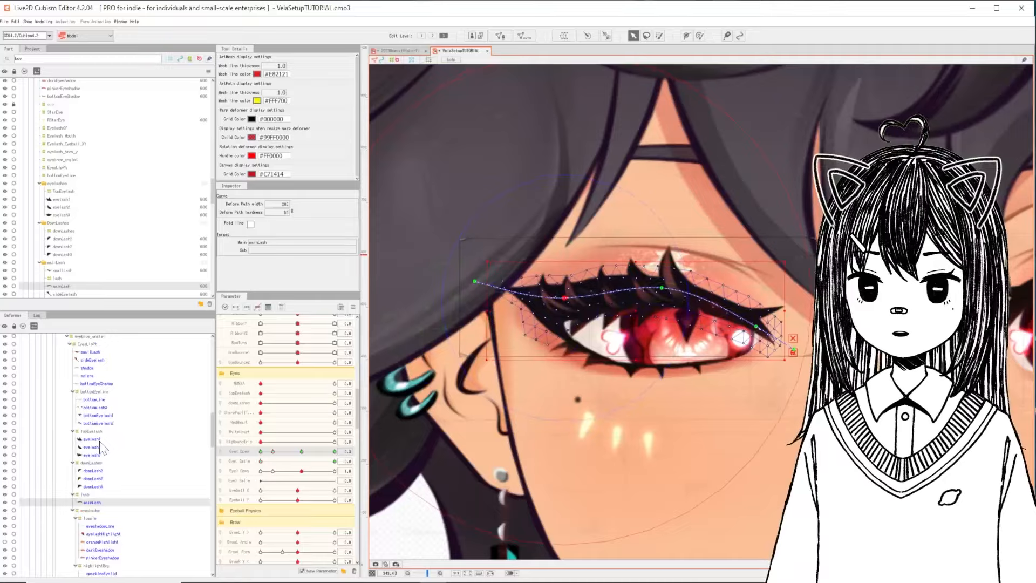
Step: Select the earXY deformer, keeping the EMOTIONS part locked, and move EyeL Open toward closed to examine the lash motion
left_click(100, 416)
scroll(135, 488, "down", 5)
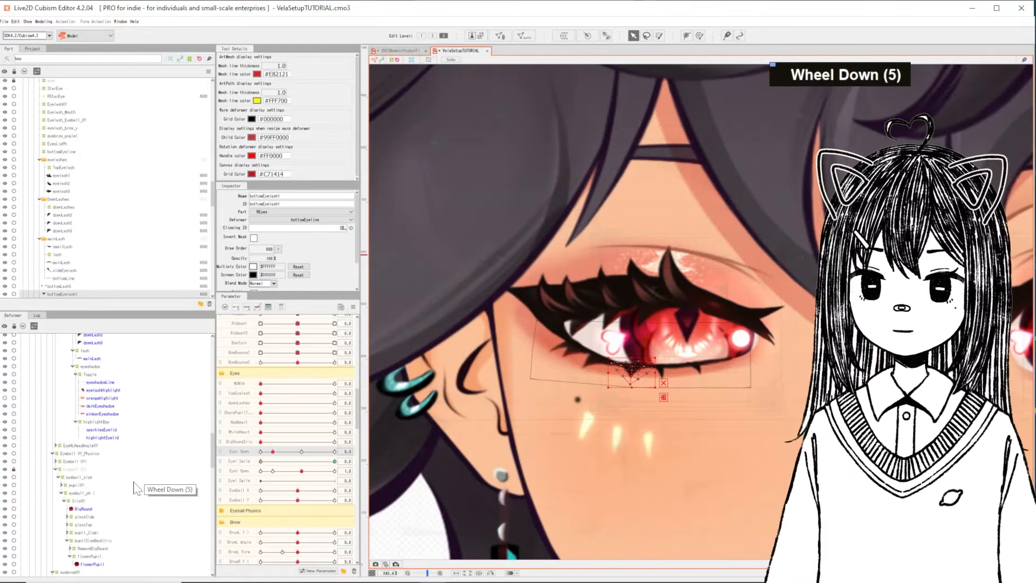
scroll(118, 575, "down", 4)
left_click(110, 449)
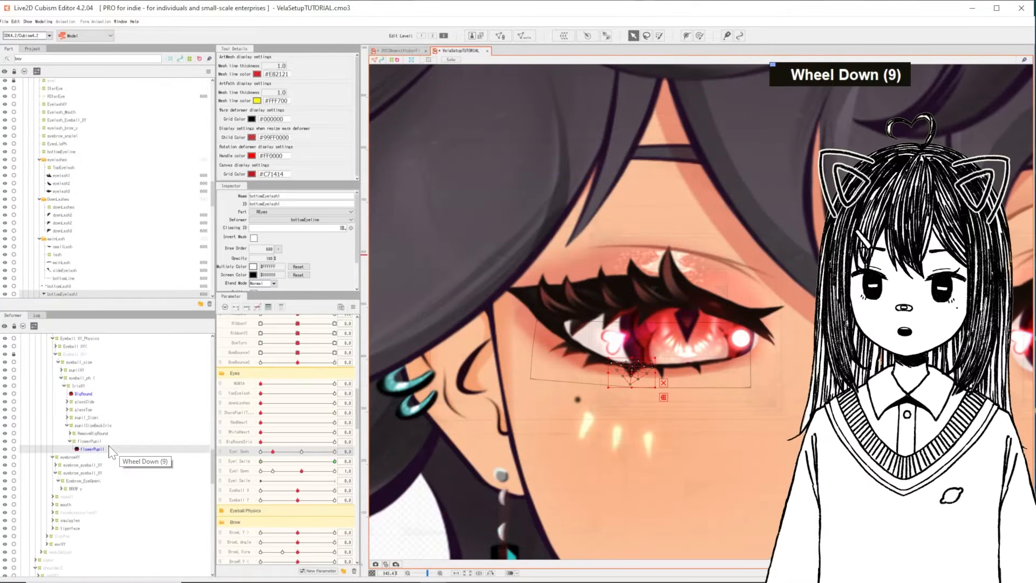
left_click(89, 542)
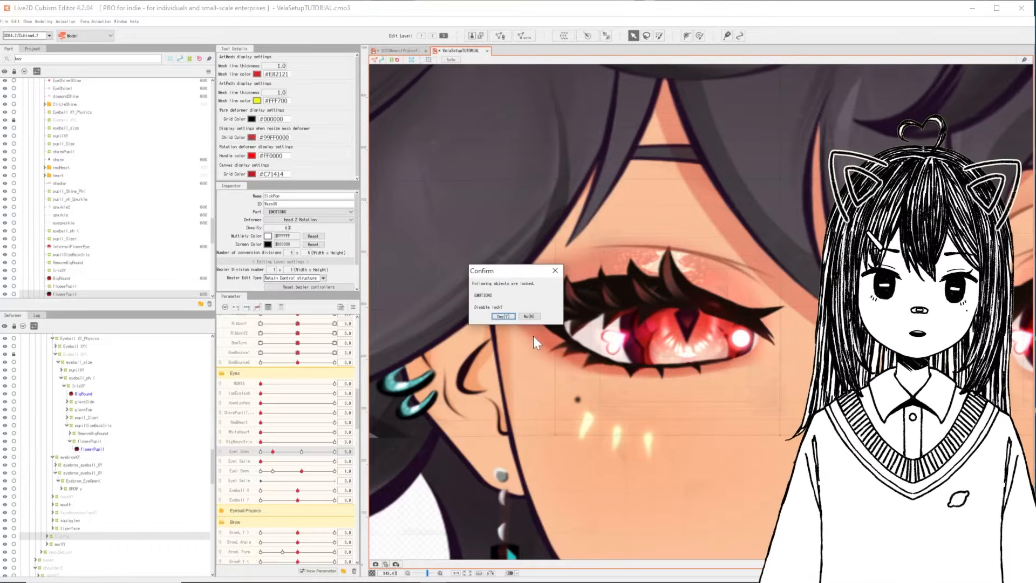
left_click(535, 315)
right_click(302, 450)
left_click_drag(302, 450, 268, 465)
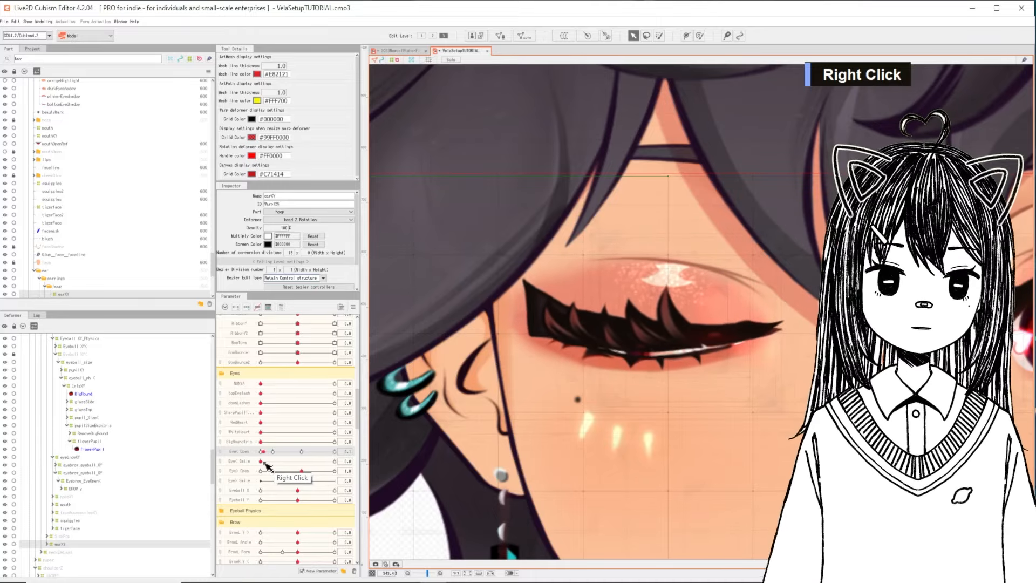
Step: Select the bottomEyelash2 mesh, nudge its shape at EyeL Open's closed key and compare it with the in-between key
right_click(613, 359)
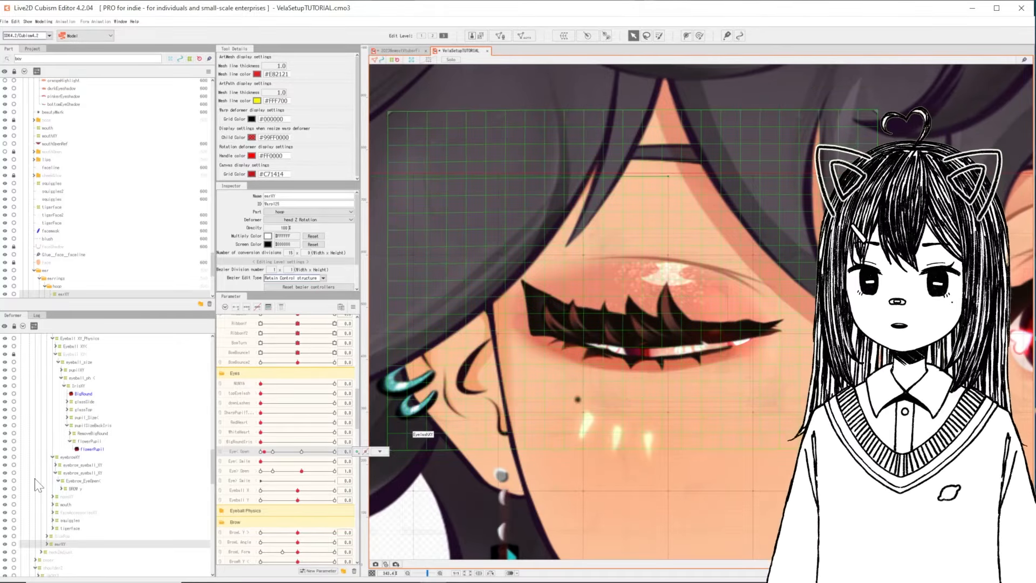
left_click(602, 359)
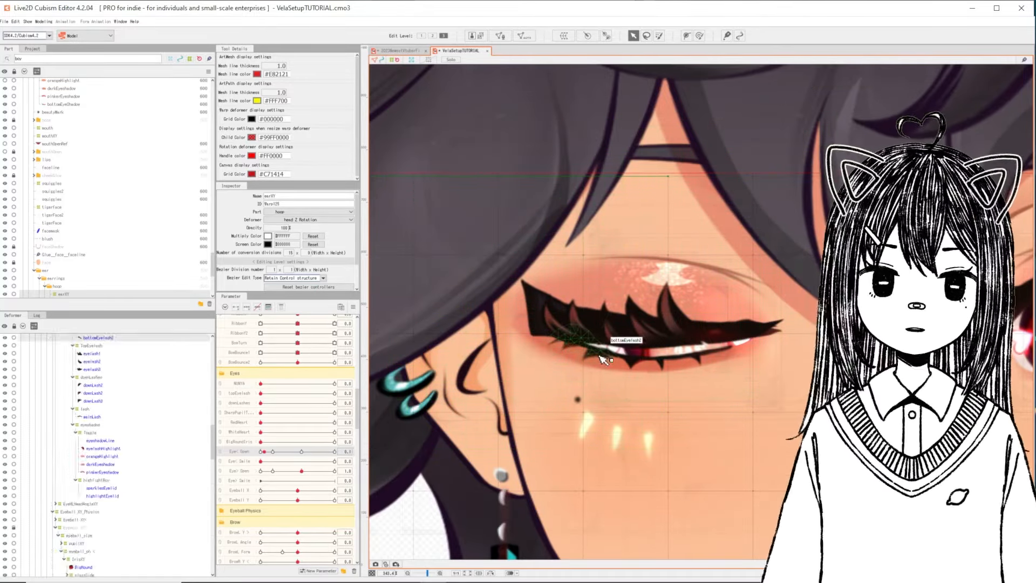
right_click(265, 453)
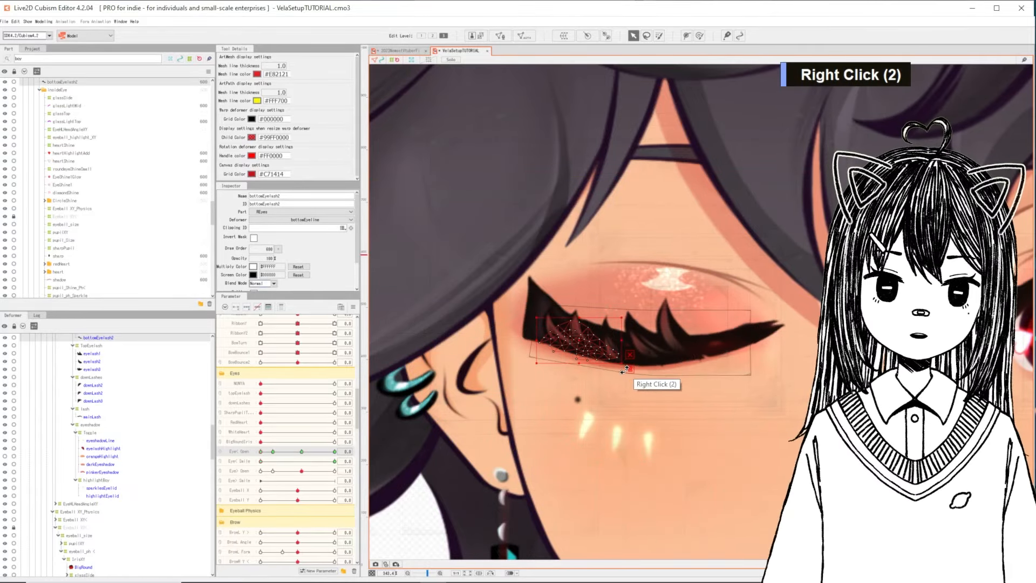
left_click_drag(624, 370, 624, 369)
right_click(266, 452)
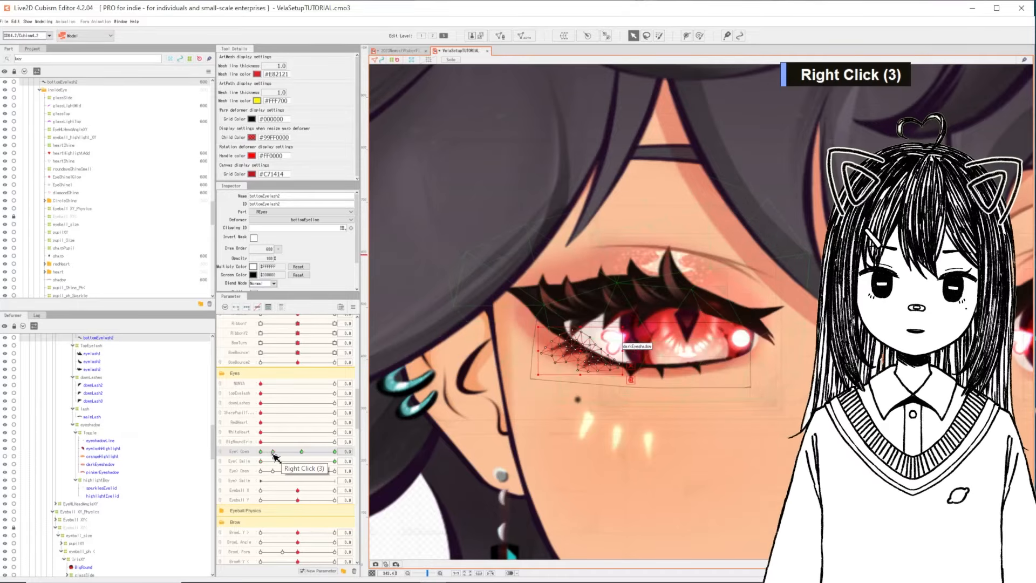
left_click_drag(268, 455, 264, 454)
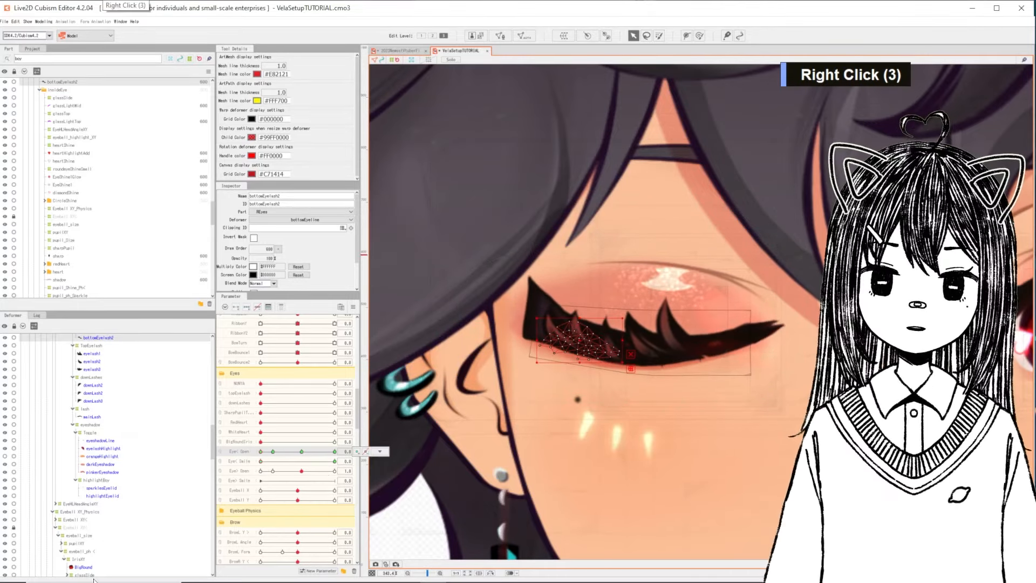
Step: Scrub EyeL Open around its closed key to check how the lower lashes meet the upper ones
left_click(84, 567)
right_click(266, 451)
left_click_drag(269, 454, 265, 456)
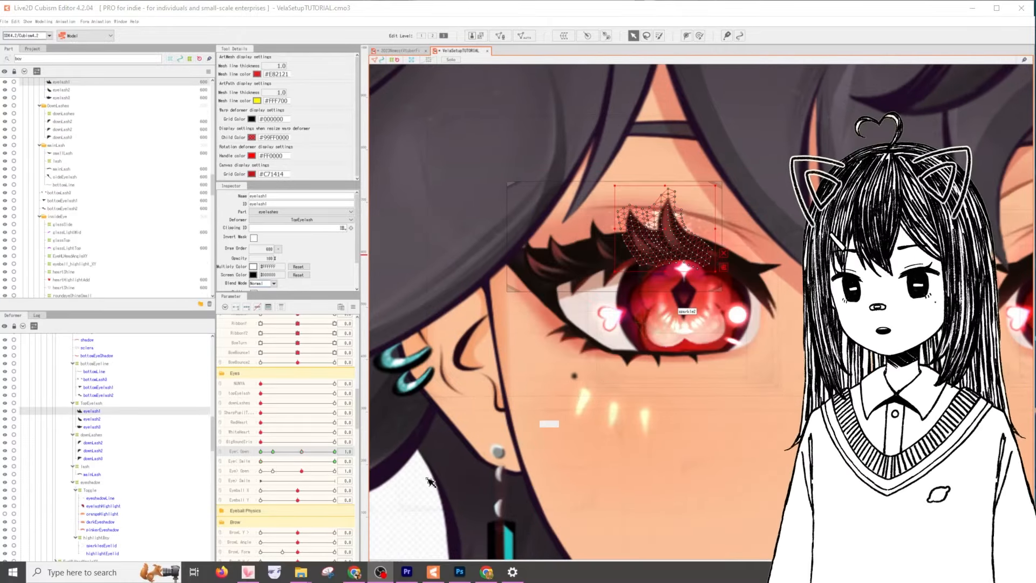
Step: Refine the mainLash deform path at EyeL Open 1.0 by raising its middle point and lowering its outer end
left_click(92, 474)
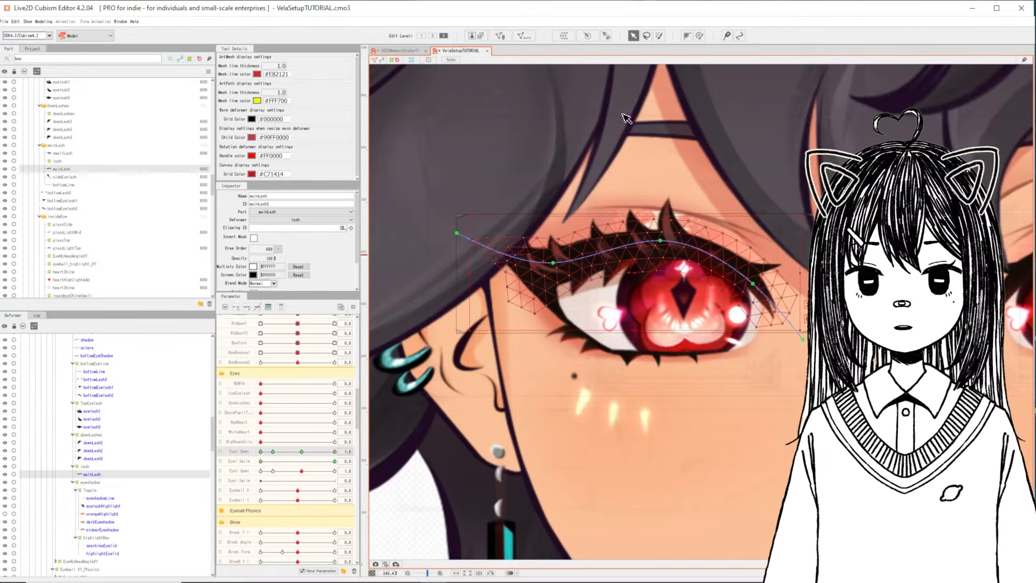
left_click_drag(663, 243, 663, 239)
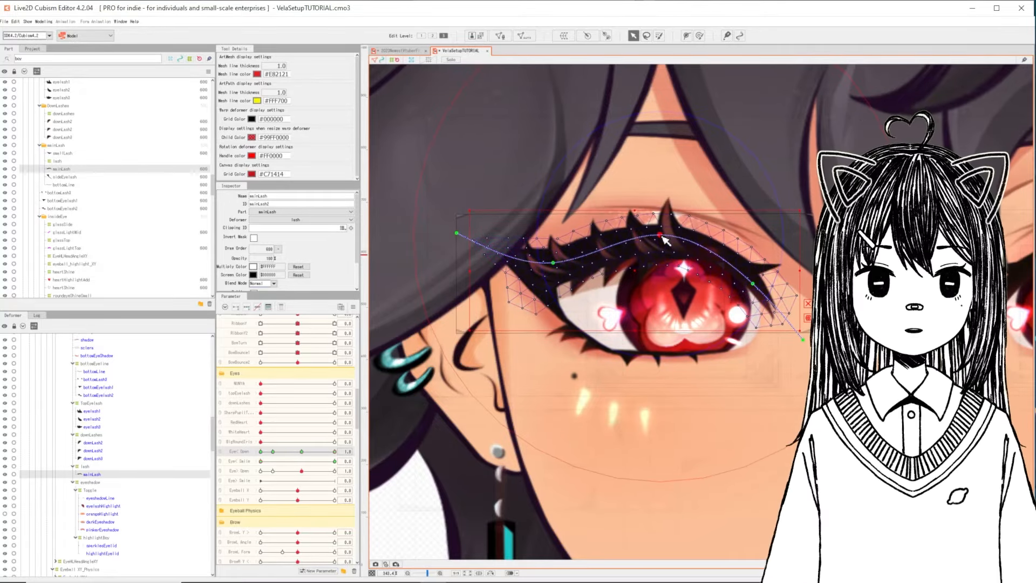
left_click_drag(560, 261, 556, 259)
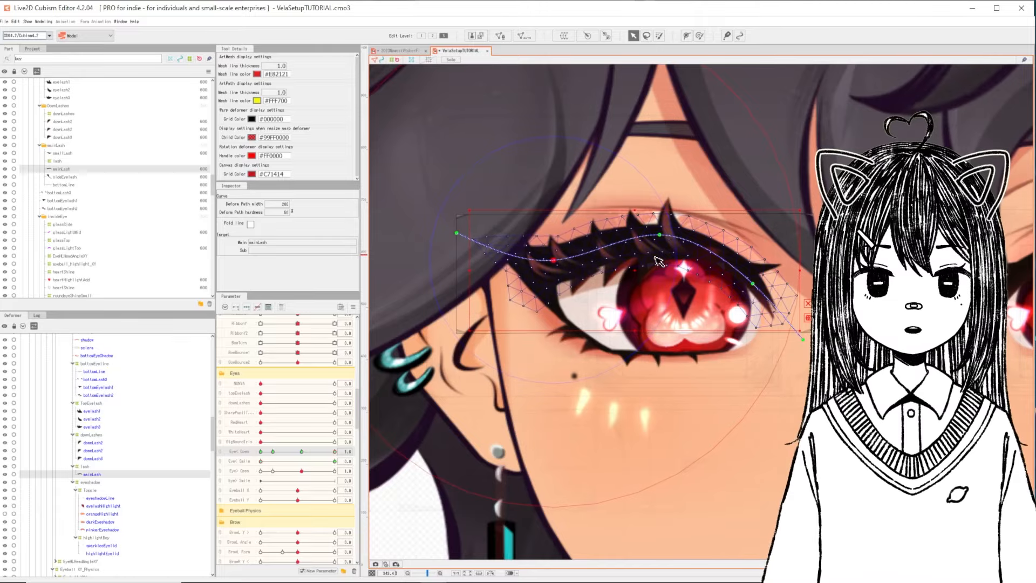
key("ctrl+z")
key("ctrl+z")
key("ctrl+z")
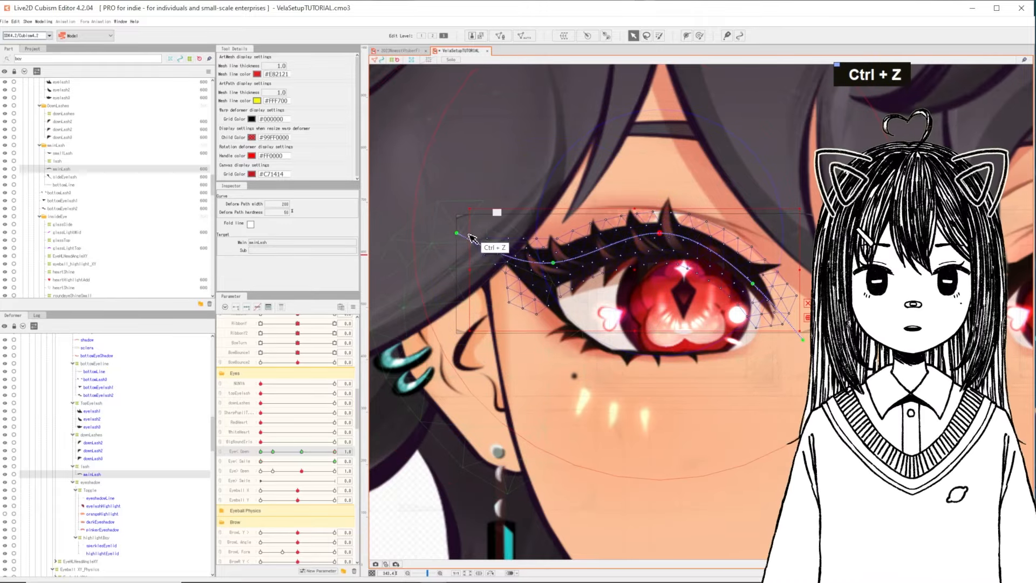
left_click_drag(459, 236, 460, 244)
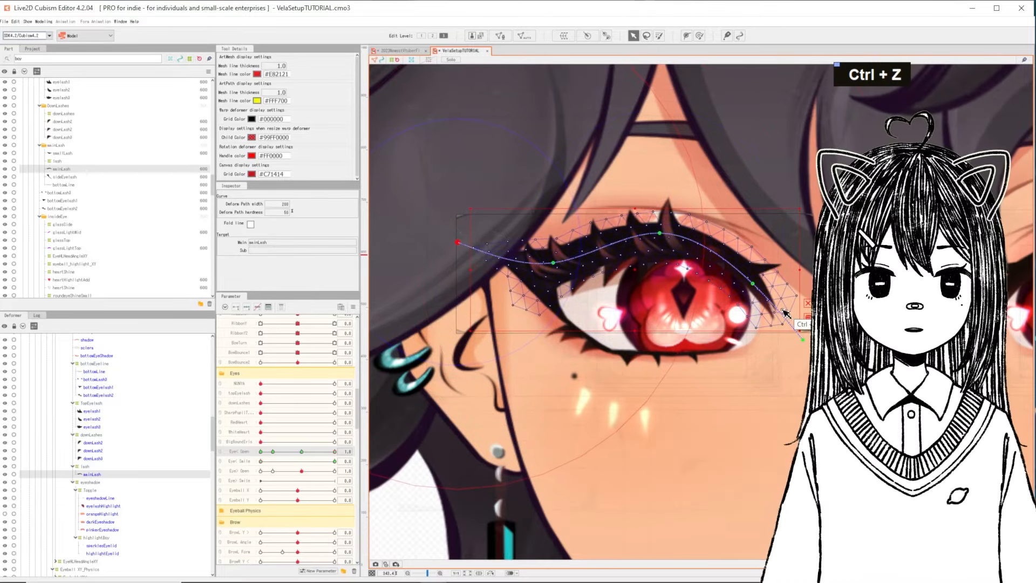
Step: Select the bottomLine mesh and draw a five-point deform path along the lower lash line
right_click(658, 355)
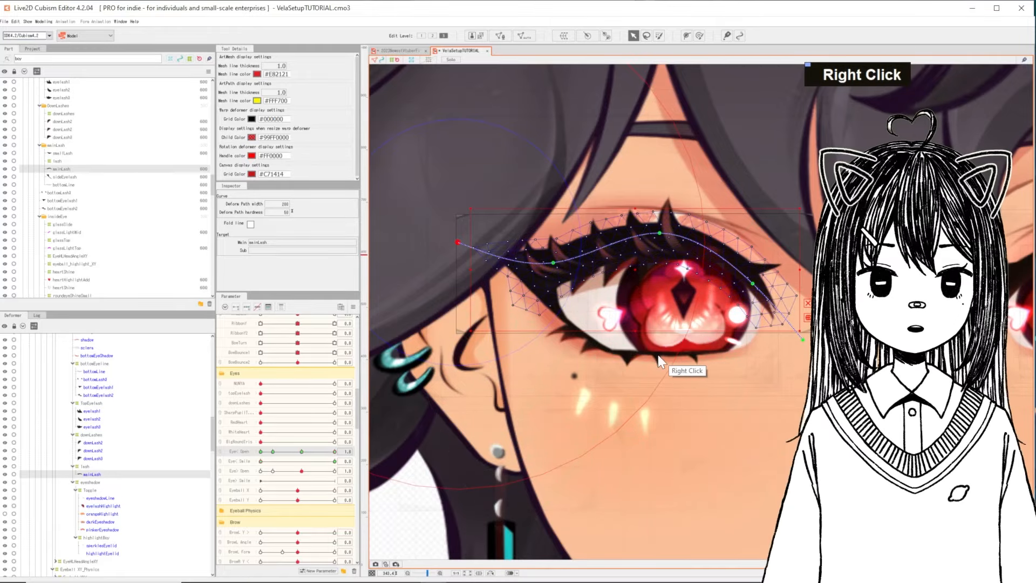
left_click(659, 359)
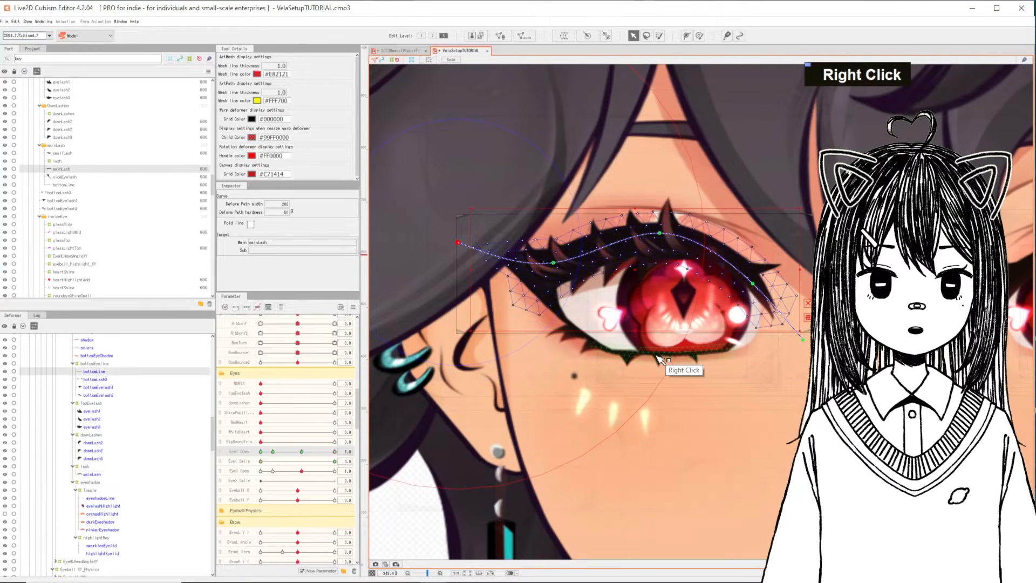
left_click(688, 36)
left_click(636, 365)
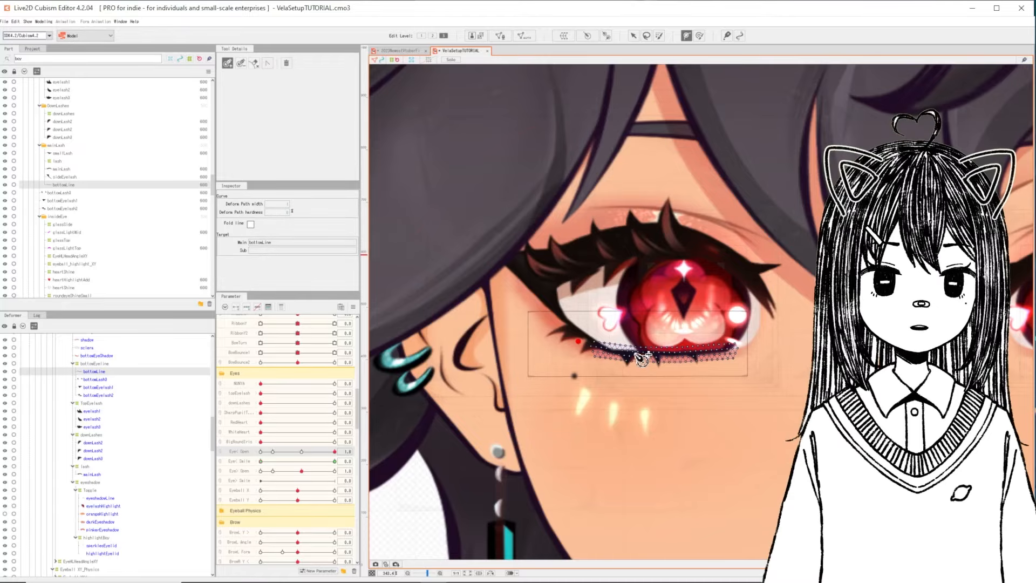
double_click(783, 338)
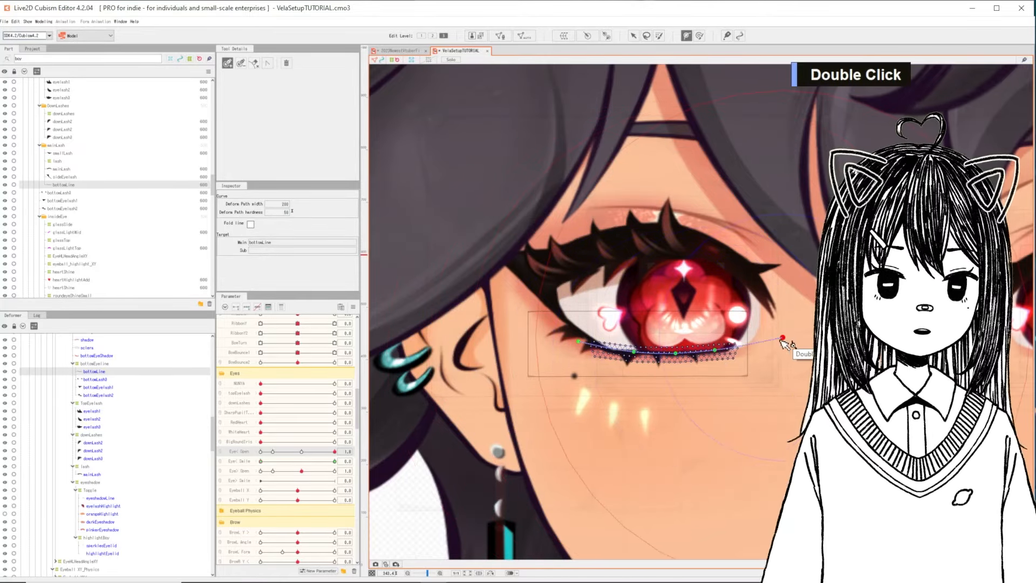
Step: Pull the middle of bottomLine's deform path slightly down at EyeL Open 1.0 and adjust the point near the inner corner
left_click(632, 36)
double_click(671, 364)
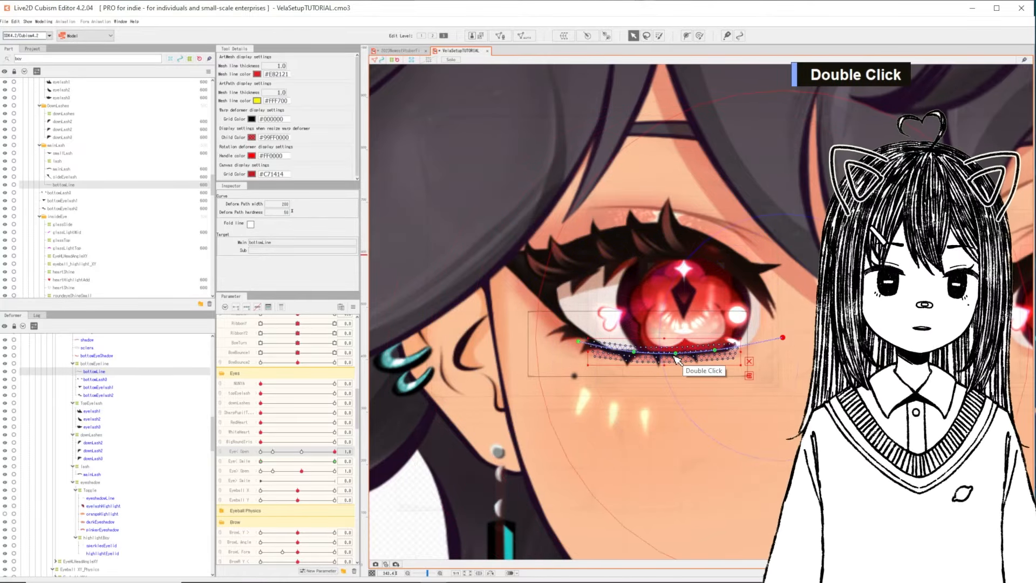
left_click_drag(675, 360, 675, 362)
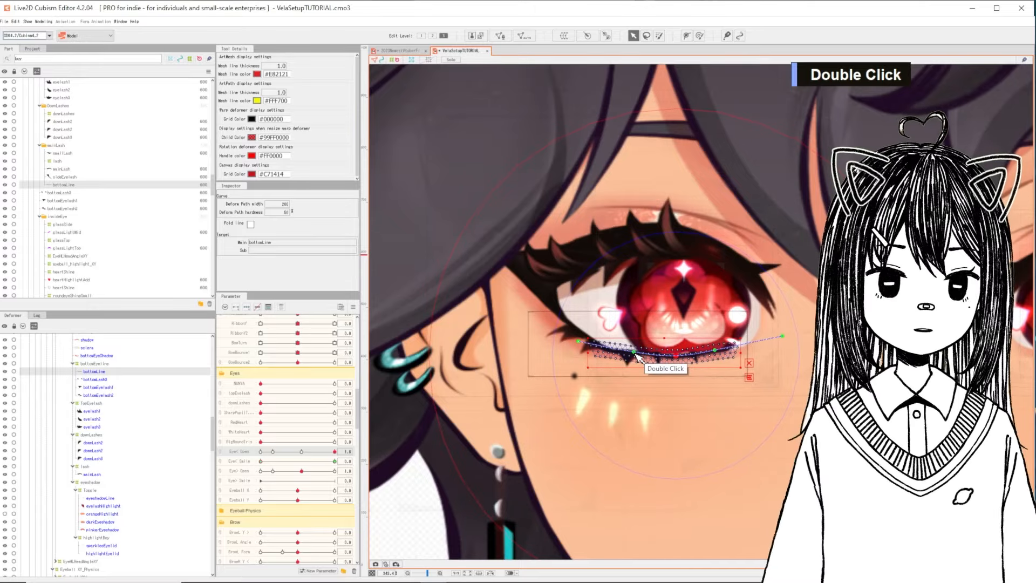
key("ctrl+z")
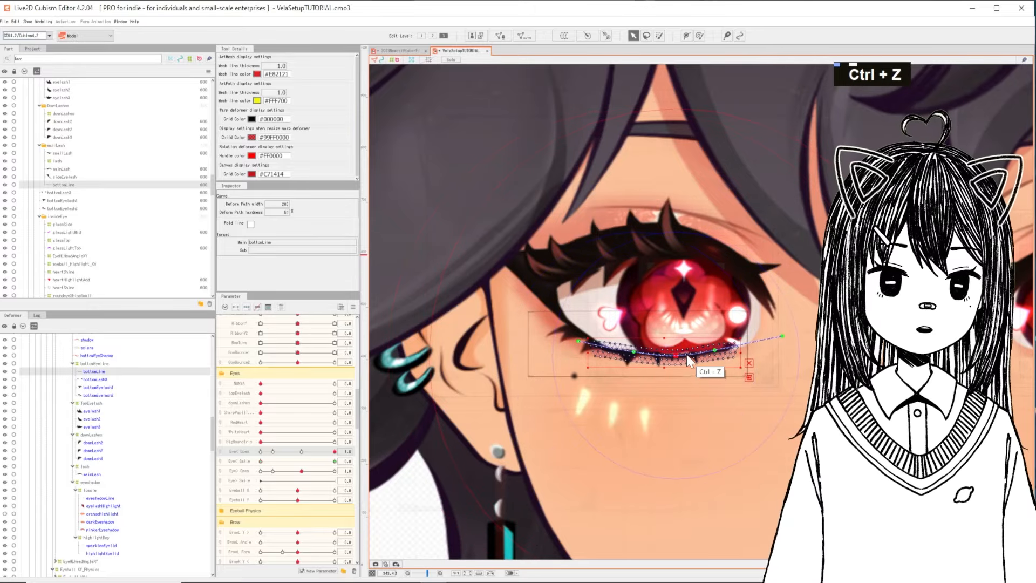
left_click_drag(681, 363, 682, 365)
key("ctrl+z")
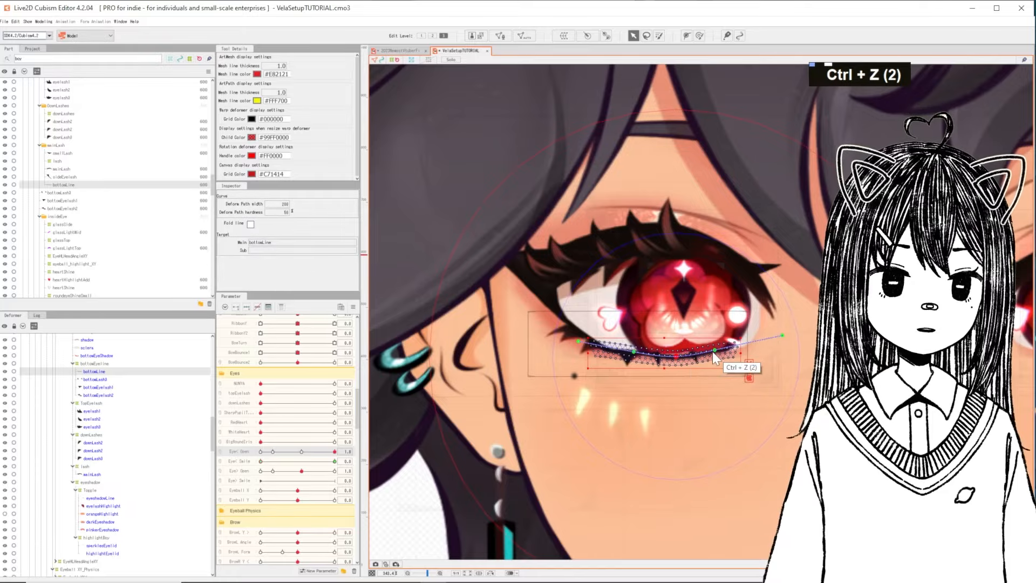
left_click(719, 357)
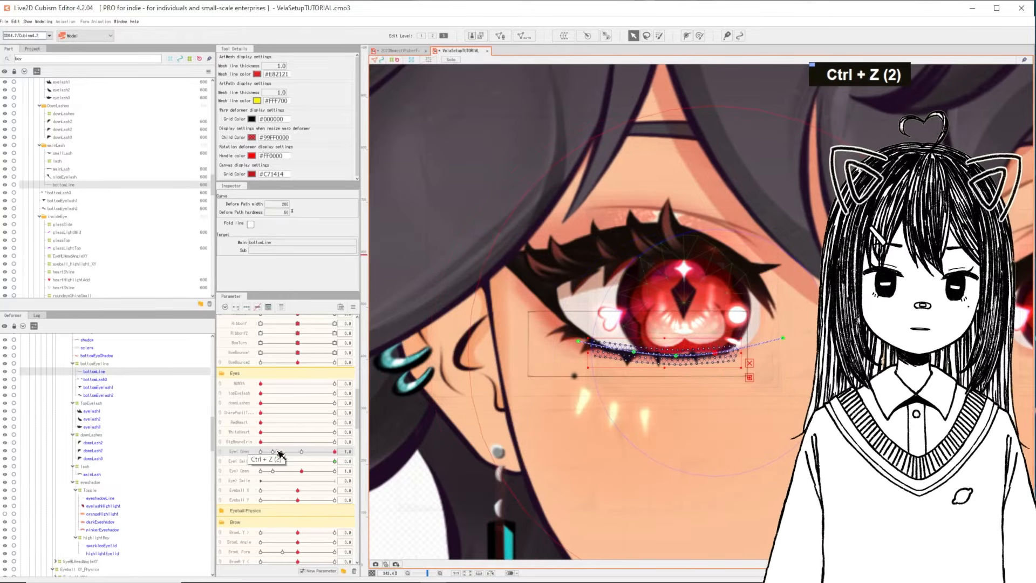
Step: Undo the latest edits to bottomLine's deform path and lower the path's middle slightly again at EyeL Open's maximum key
key("ctrl")
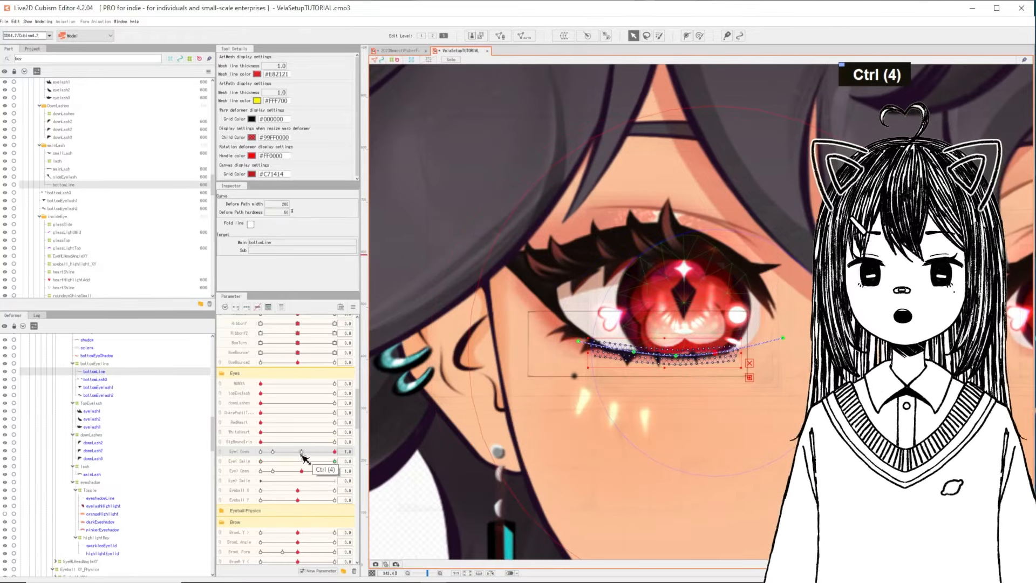
key("ctrl+z")
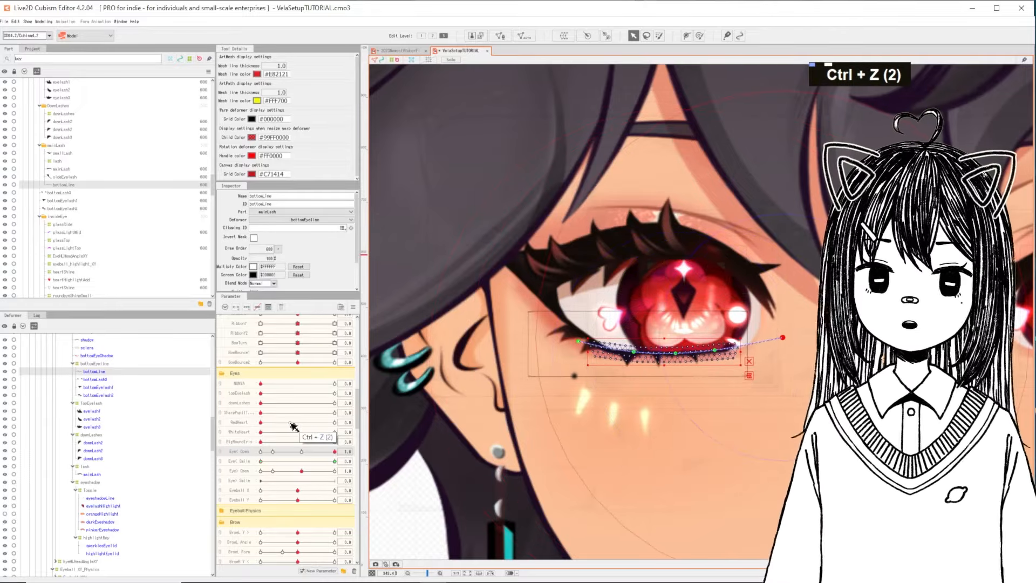
key("ctrl")
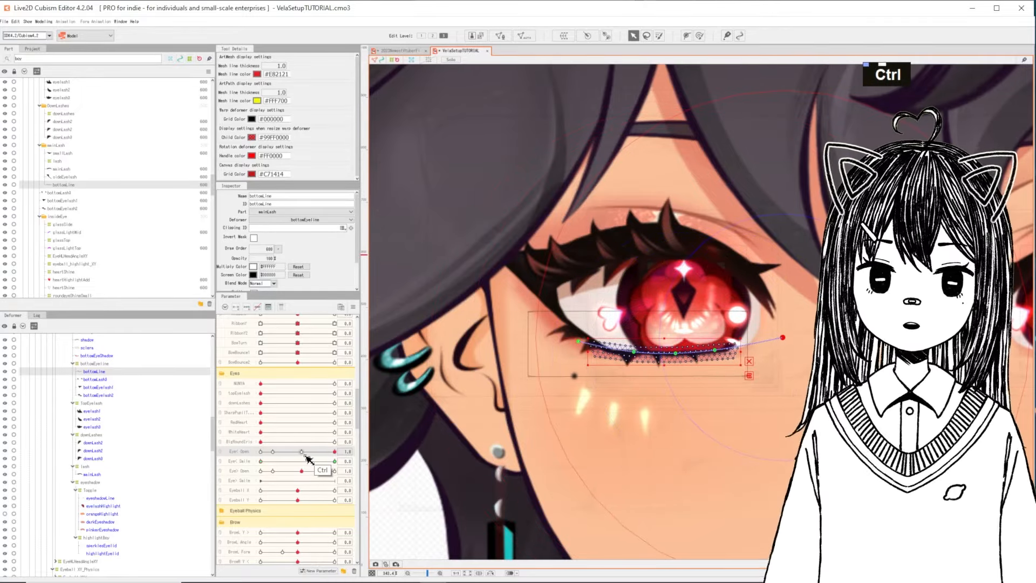
key("ctrl+z")
key("ctrl+shift+z")
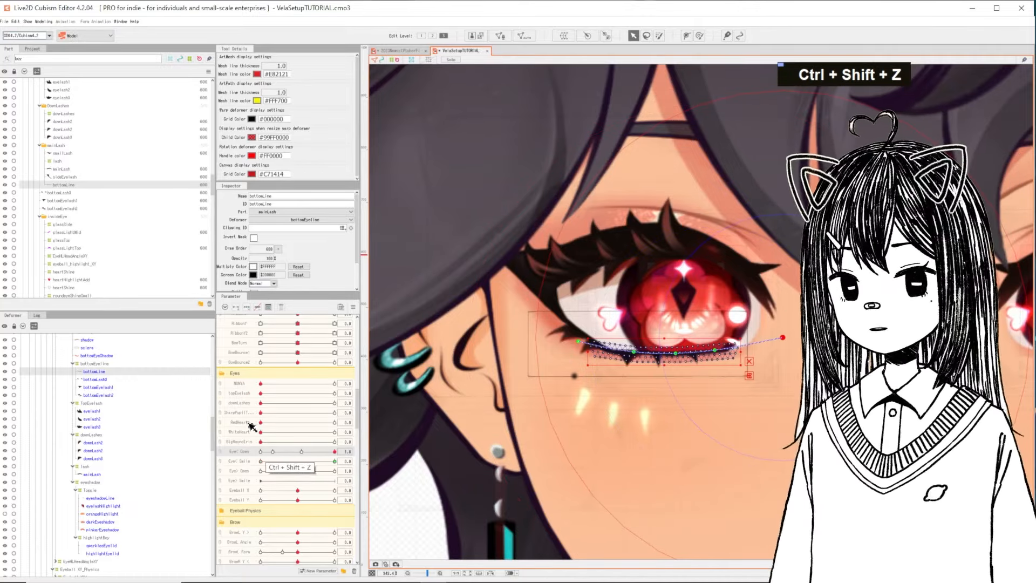
right_click(349, 454)
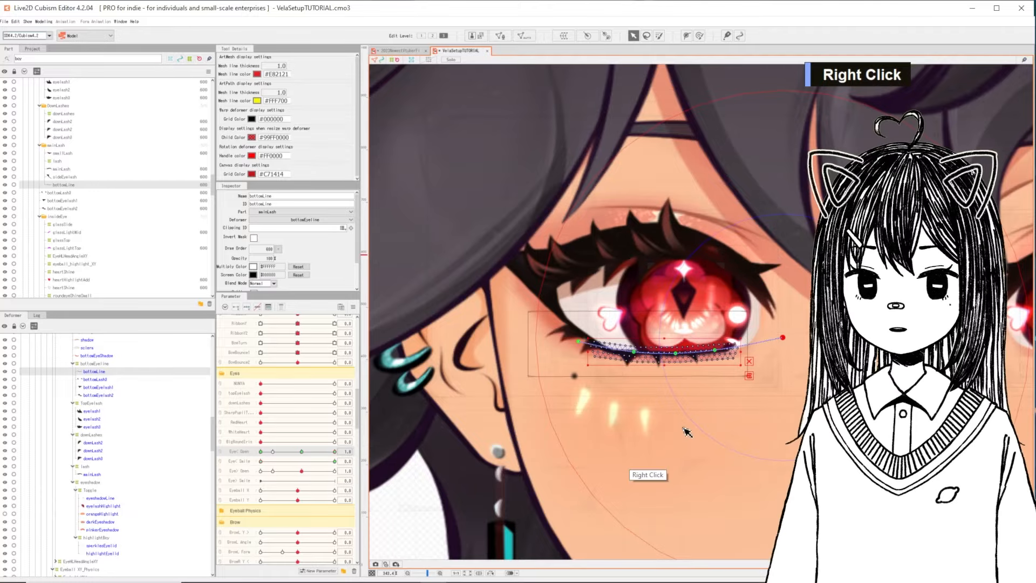
left_click_drag(675, 354, 719, 357)
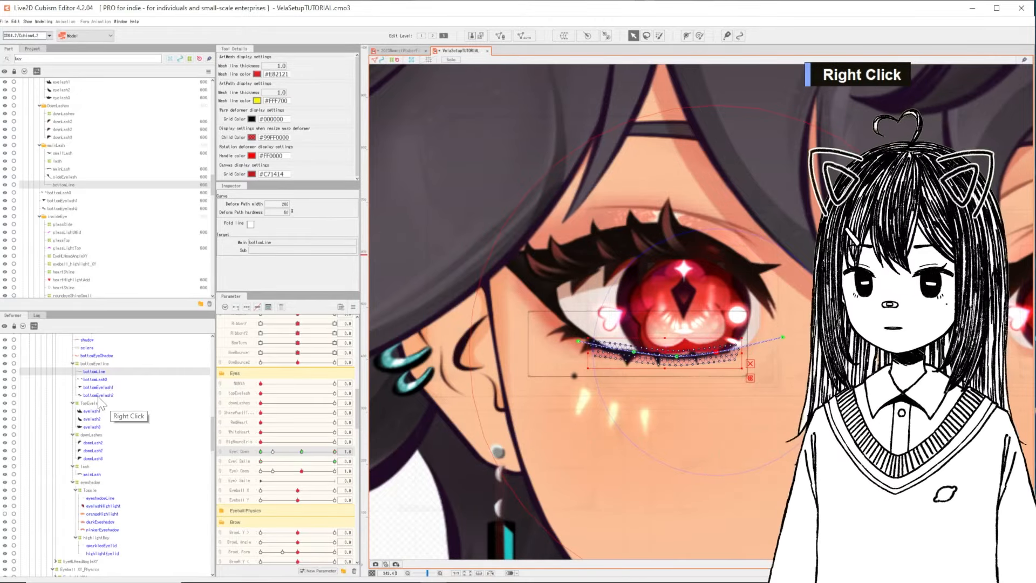
Step: Select the sclera mesh and resize the deform brush to about 51.5 px over its lower edge
left_click(94, 363)
scroll(96, 405, "up", 2)
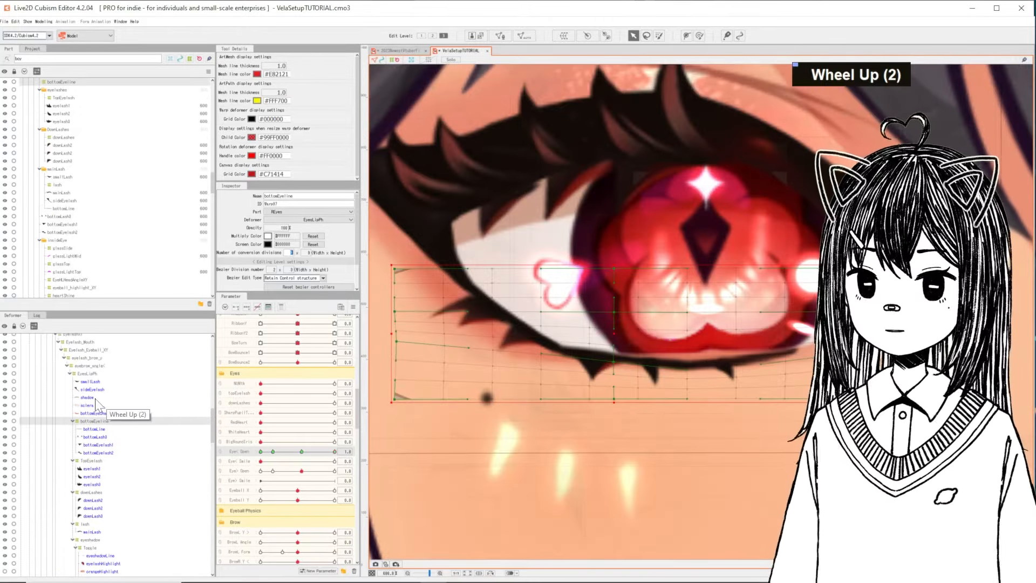
left_click(92, 405)
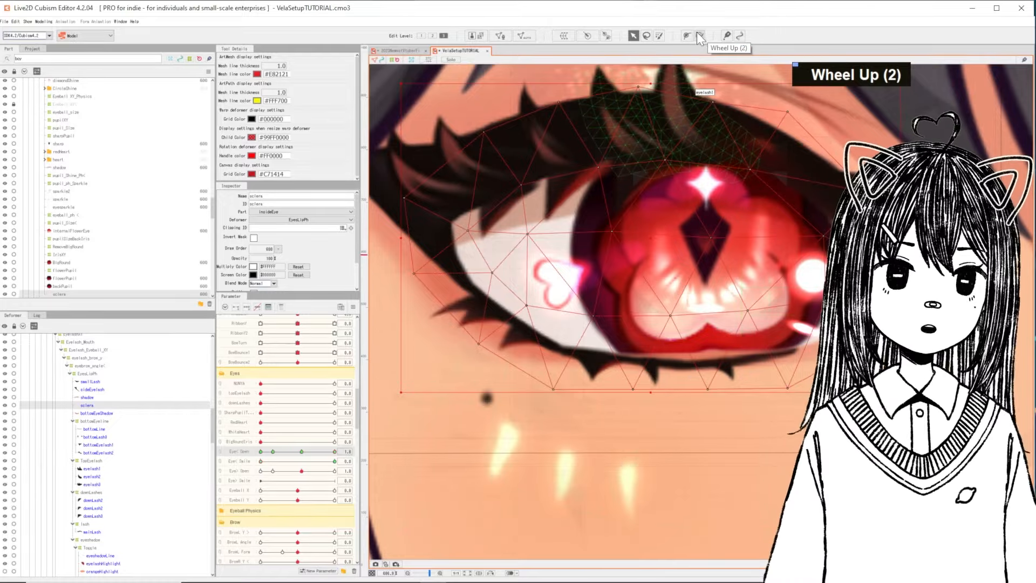
left_click(699, 35)
key("b")
mouse_move(716, 361)
left_mouse_down()
mouse_move(755, 374)
mouse_move(751, 469)
mouse_move(669, 348)
mouse_move(664, 364)
left_mouse_up()
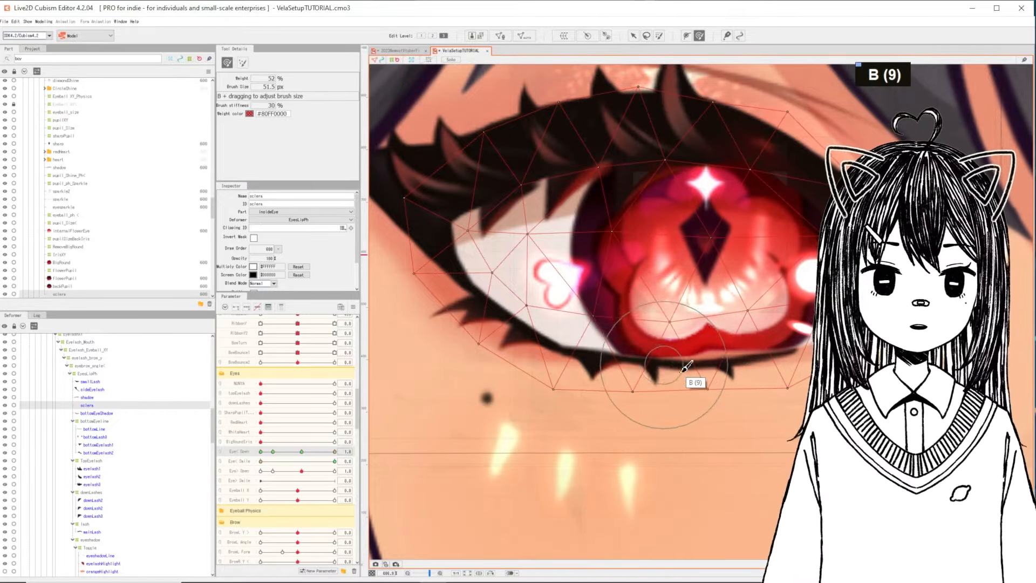
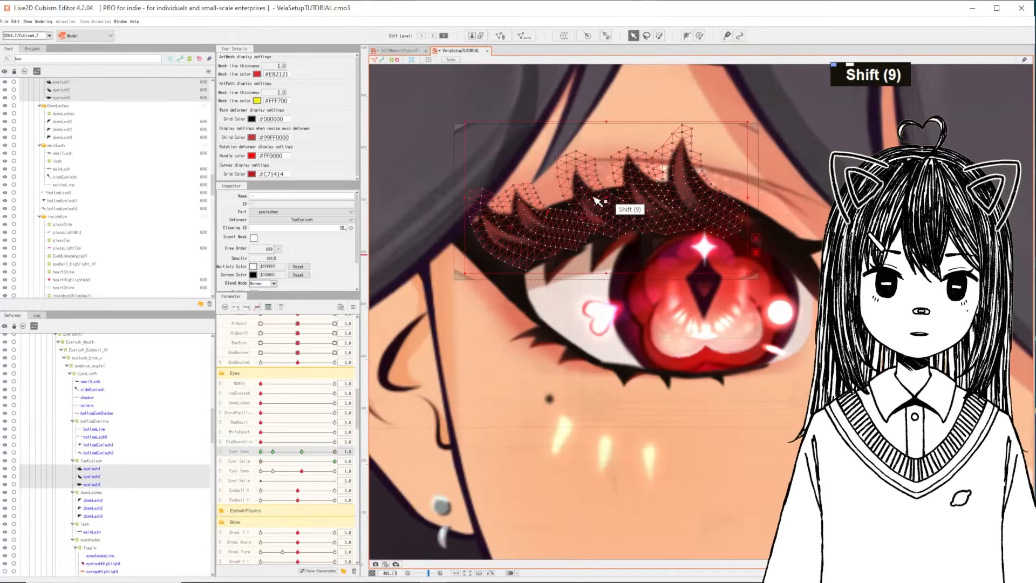
Step: Select the three downLash meshes and raise them slightly at EyeL Open's maximum key
left_click(95, 501)
left_click(98, 515, "shift")
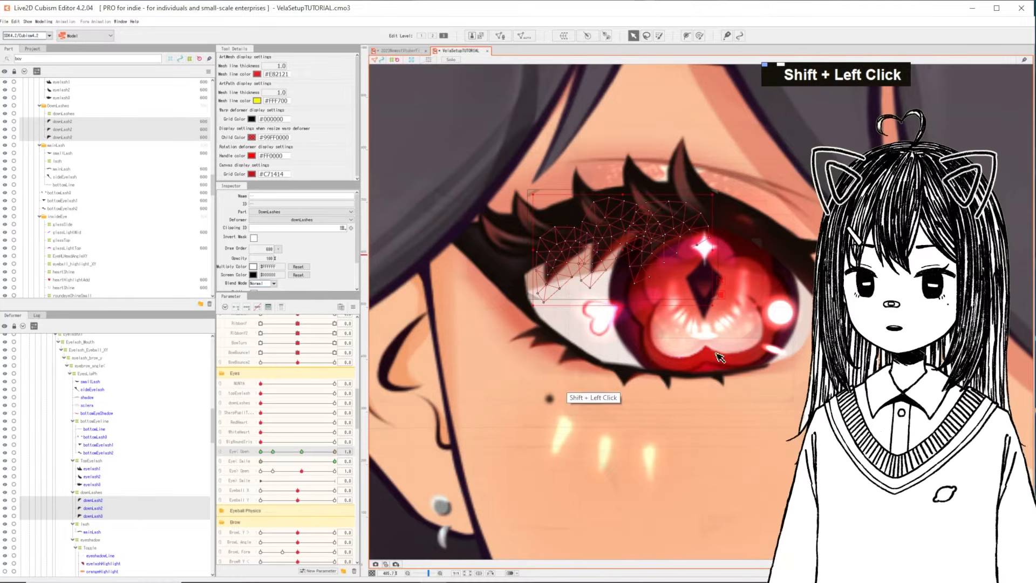
left_click(613, 248, "shift")
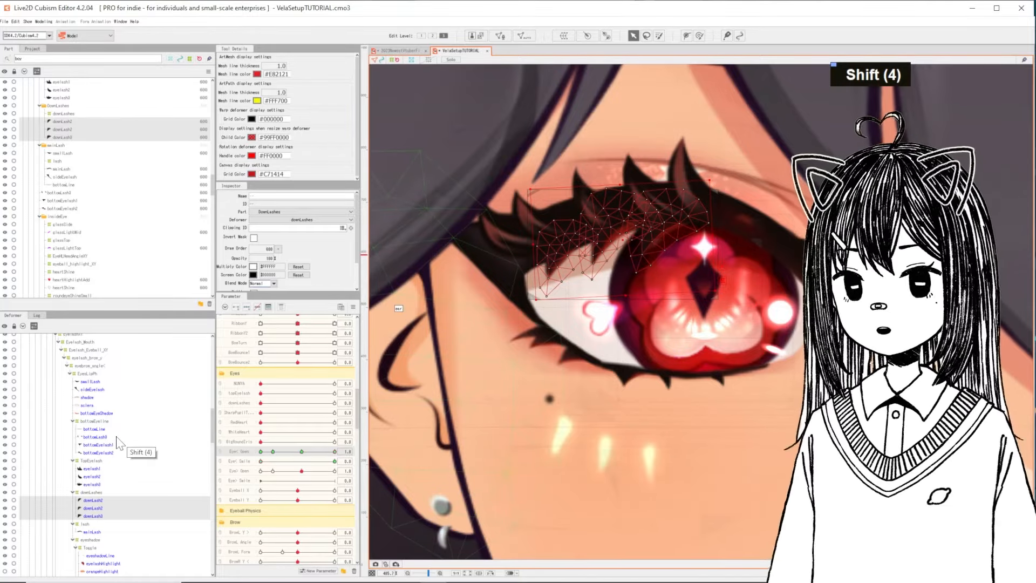
Step: Select the eyeshadowLine mesh and adjust its deform path point on the inner half of the crease at EyeL Open's maximum
left_click(89, 398)
scroll(111, 501, "down", 1)
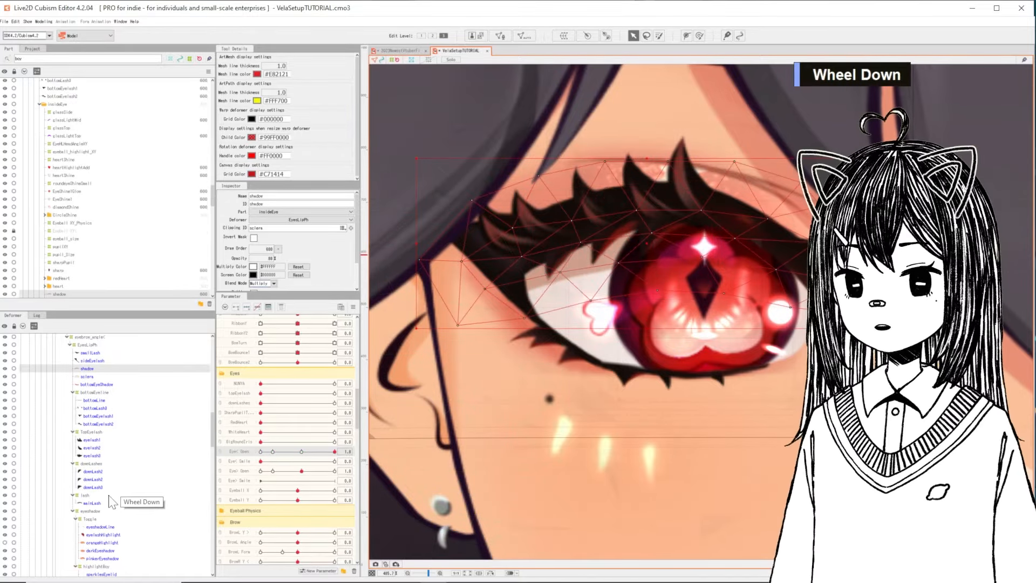
left_click(108, 527)
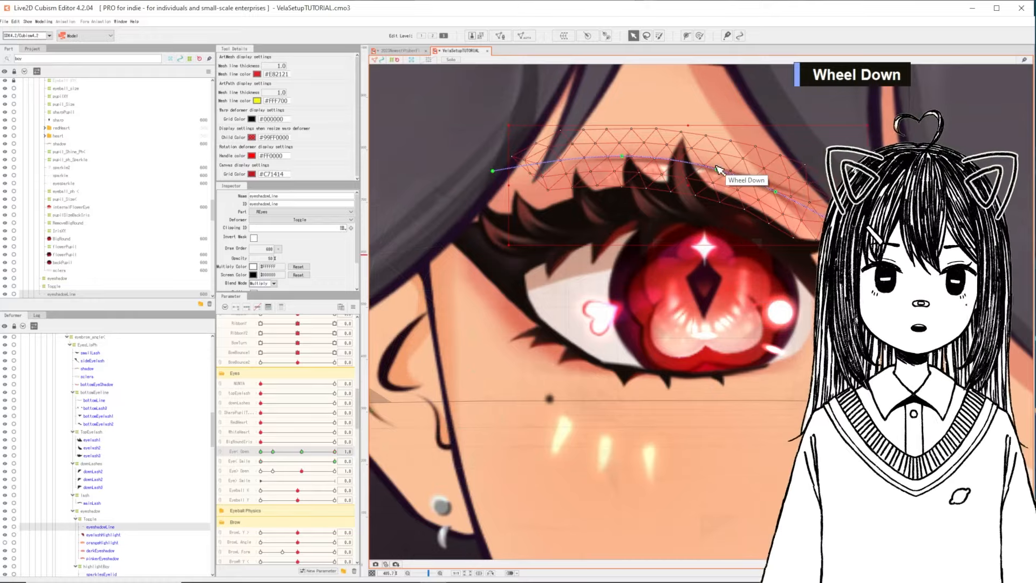
left_click_drag(720, 171, 718, 160)
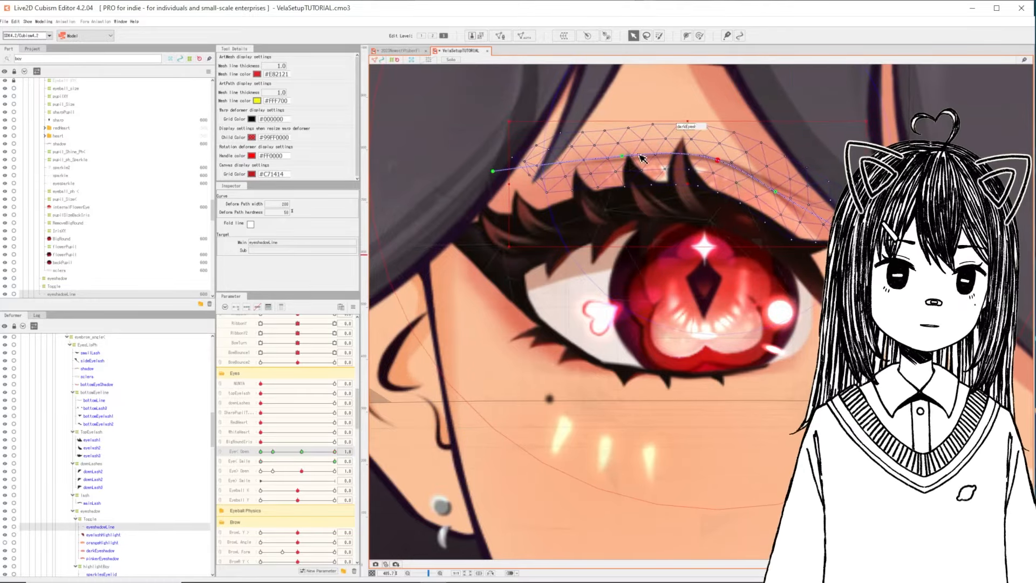
scroll(626, 160, "down", 2)
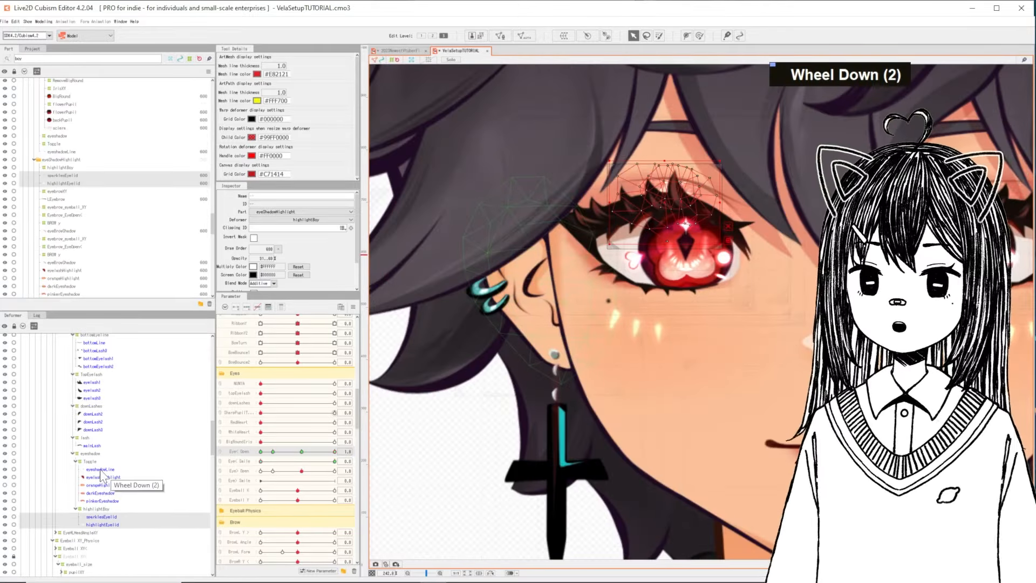
scroll(745, 148, "up", 2)
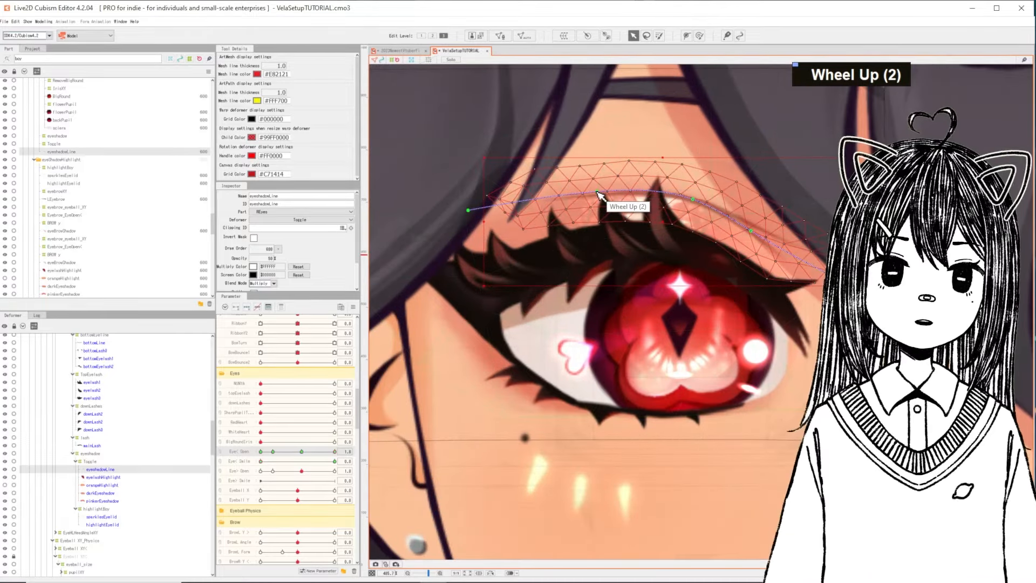
left_click(693, 200)
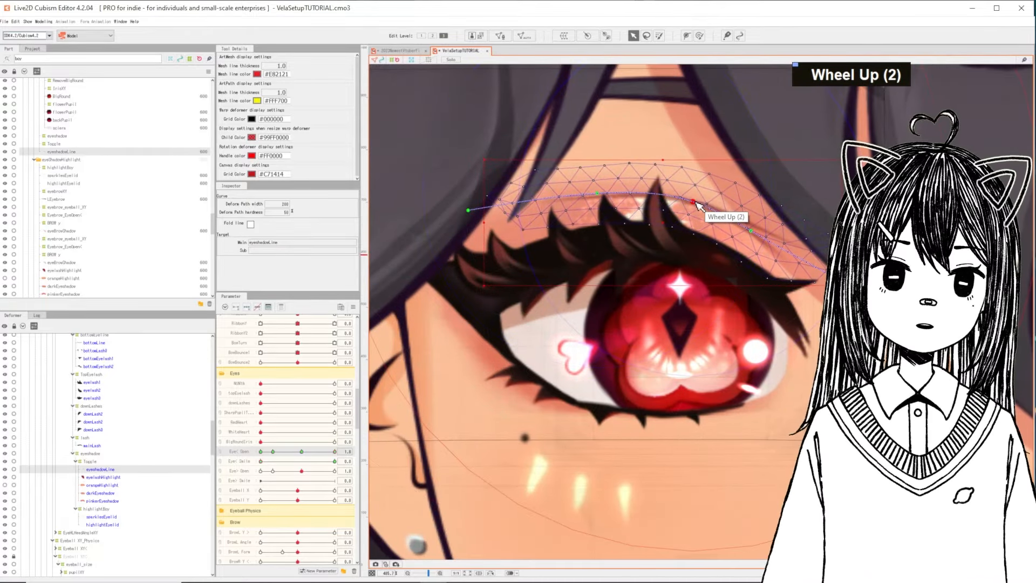
Step: Scrub EyeL Open between its normal-open and maximum keys to check how the eyeshadow line follows the widening eye
right_click(311, 458)
scroll(539, 345, "down", 3)
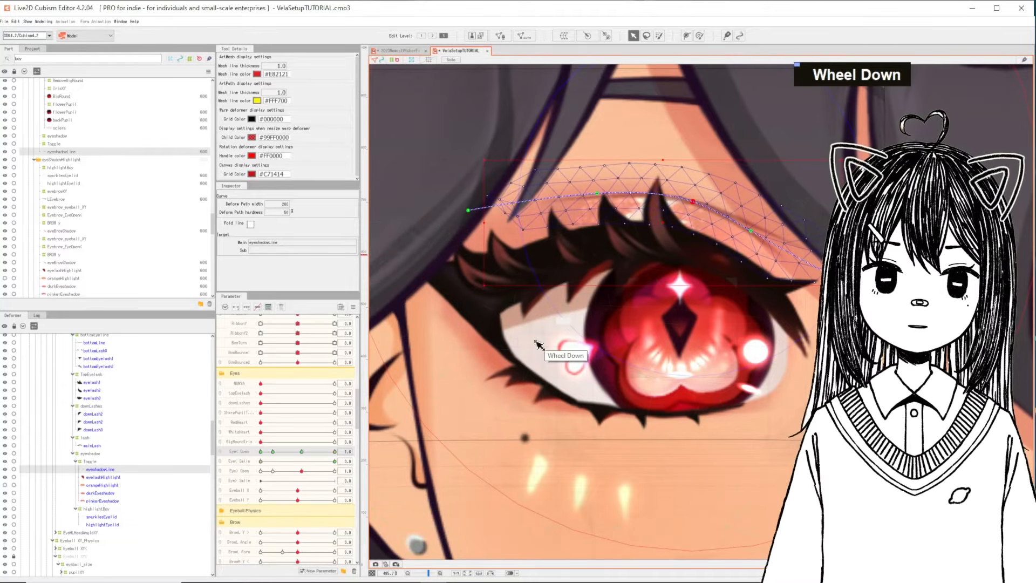
scroll(539, 345, "down", 3)
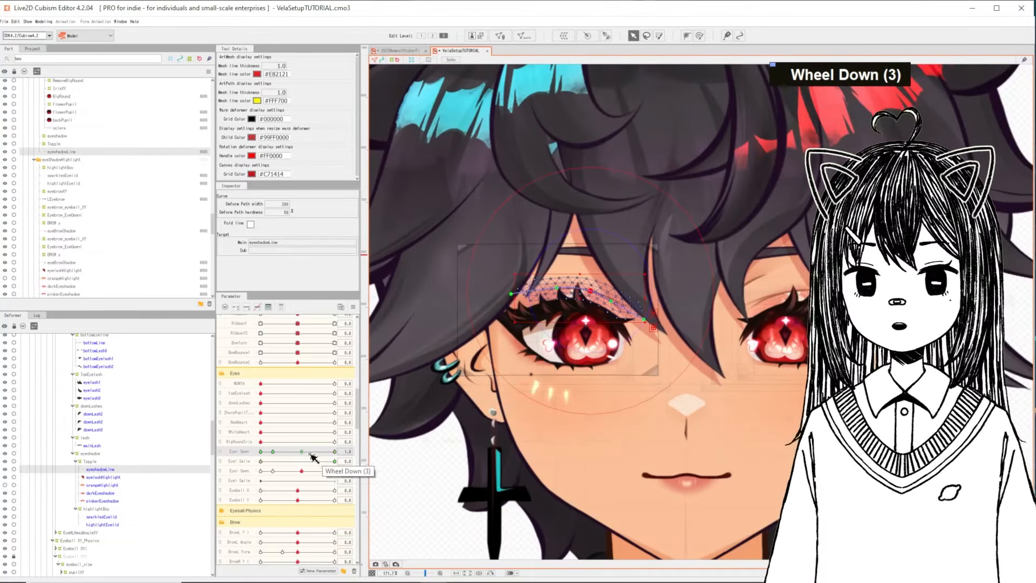
right_click(310, 456)
left_click_drag(308, 454, 471, 481)
scroll(534, 315, "up", 2)
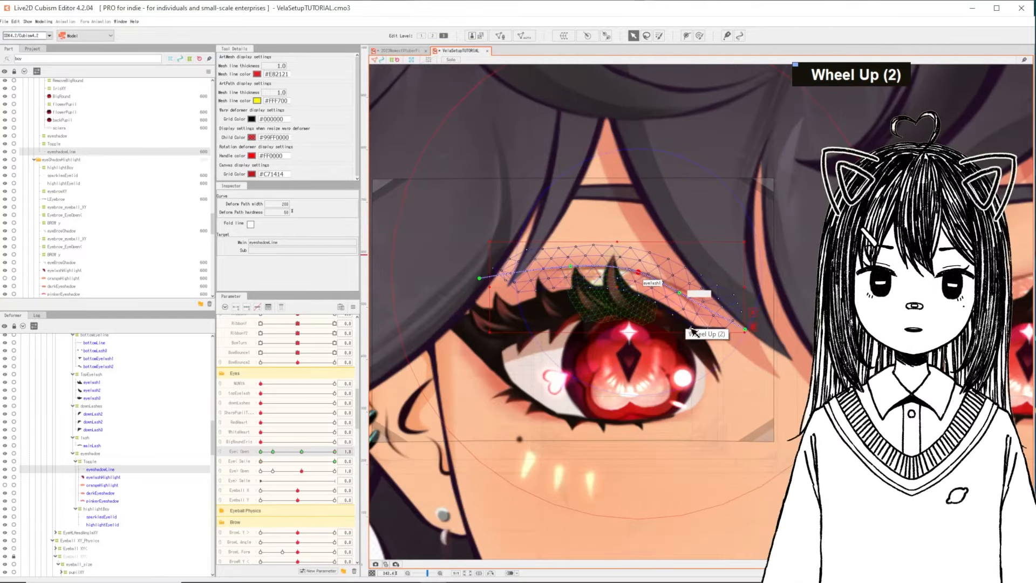
Step: Select the mainLash mesh, adjust its deform path point near the inner corner, and check the motion on EyeL Open
left_click(709, 354)
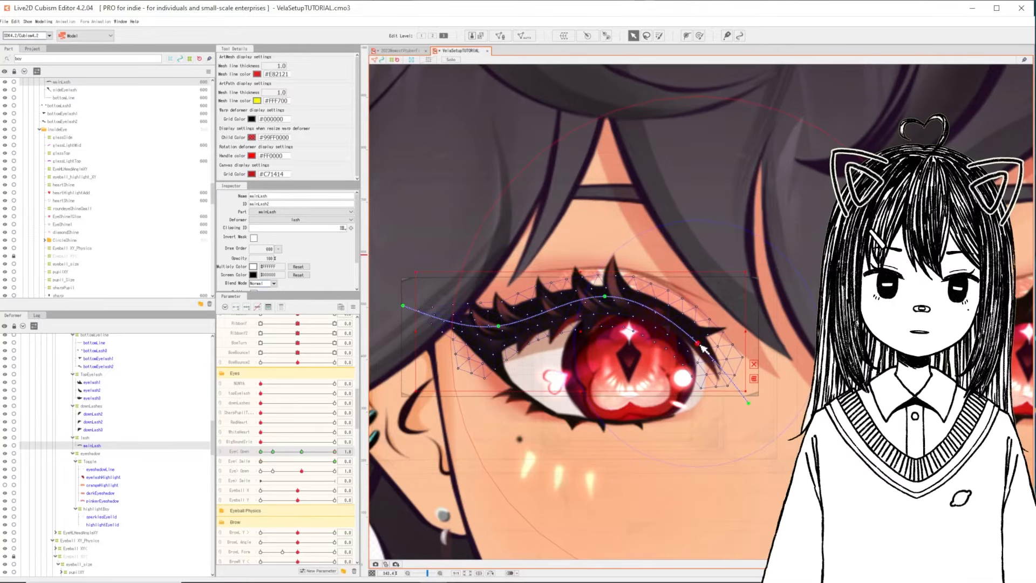
left_click(702, 347)
right_click(316, 451)
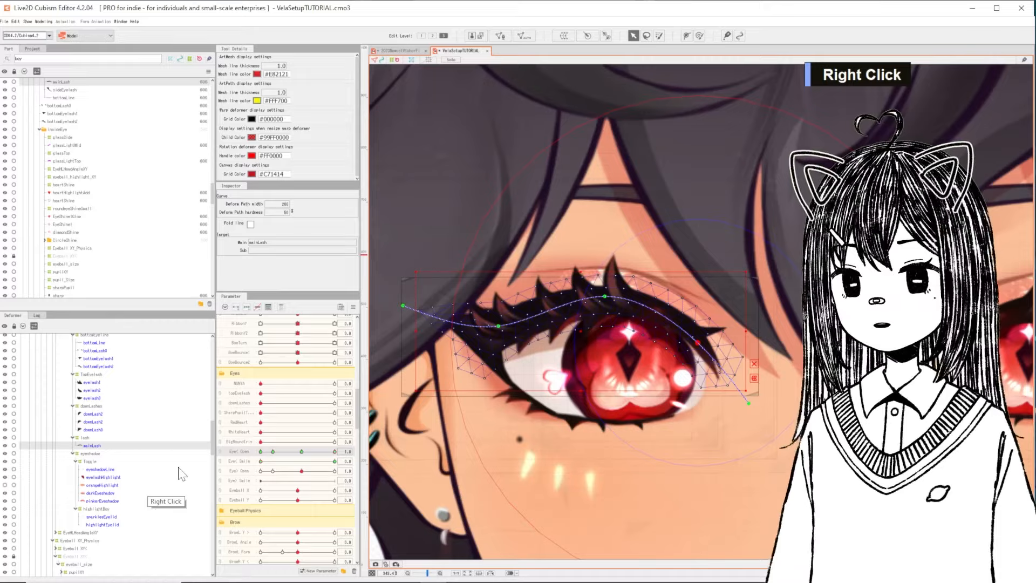
Step: Select the backPupil mesh from the objects under the iris and collapse its iris deformer group in the hierarchy
right_click(589, 347)
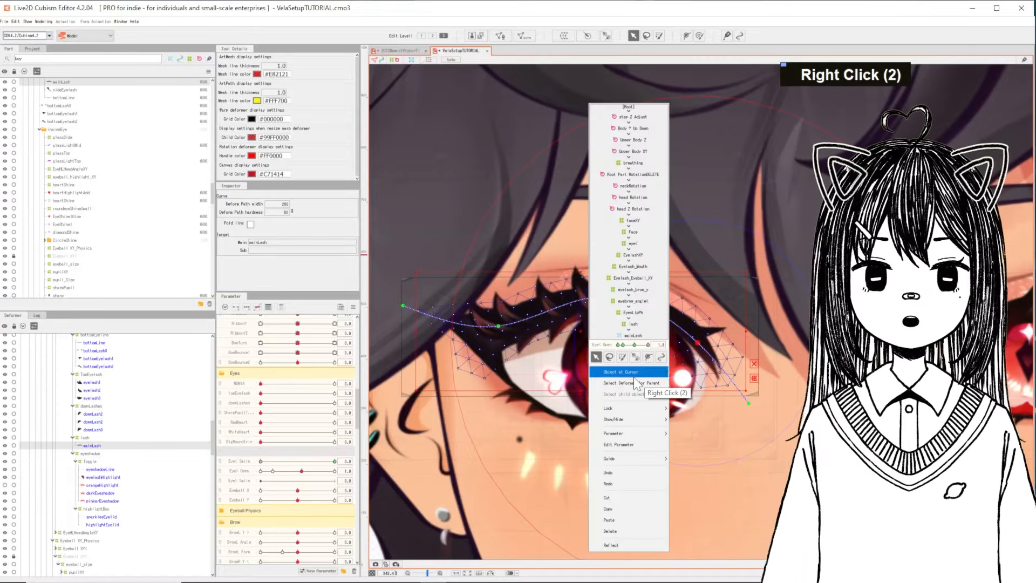
mouse_move(655, 371)
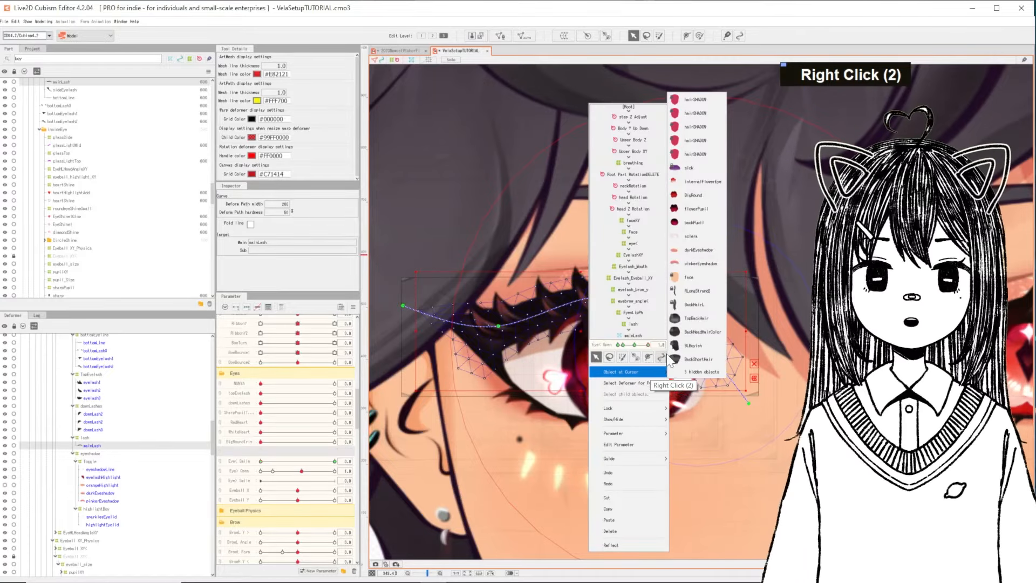
left_click(699, 221)
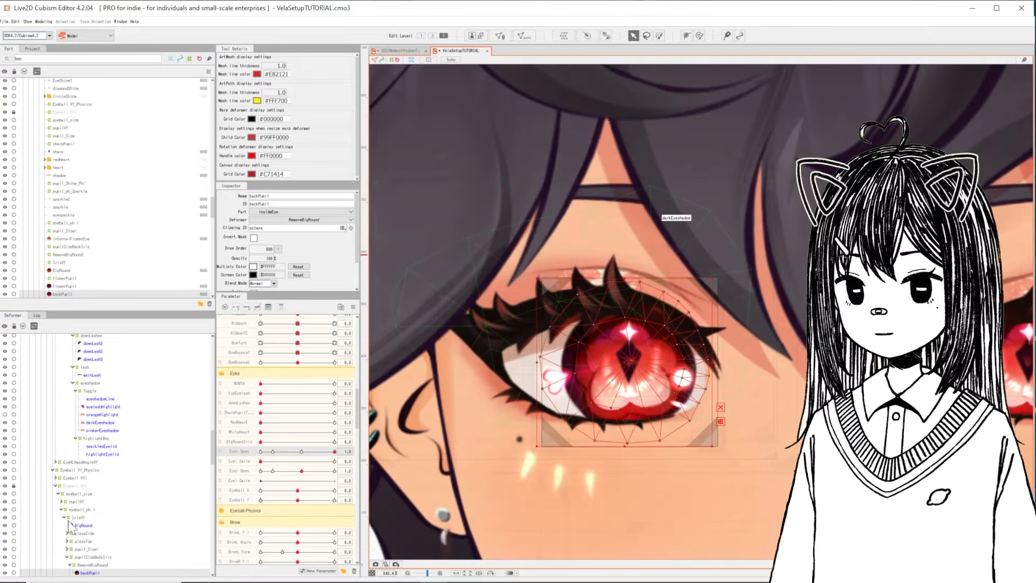
left_click(63, 517)
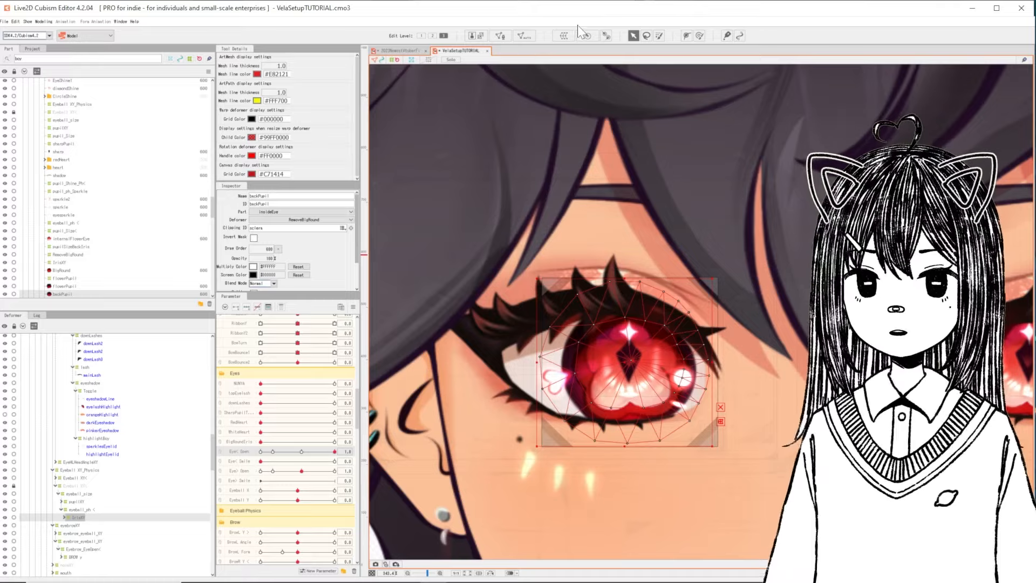
Step: Create a warp deformer named shocked in the insideEye part as the parent of the selected object
left_click(587, 35)
key("ctrl+a")
type("Shcoke")
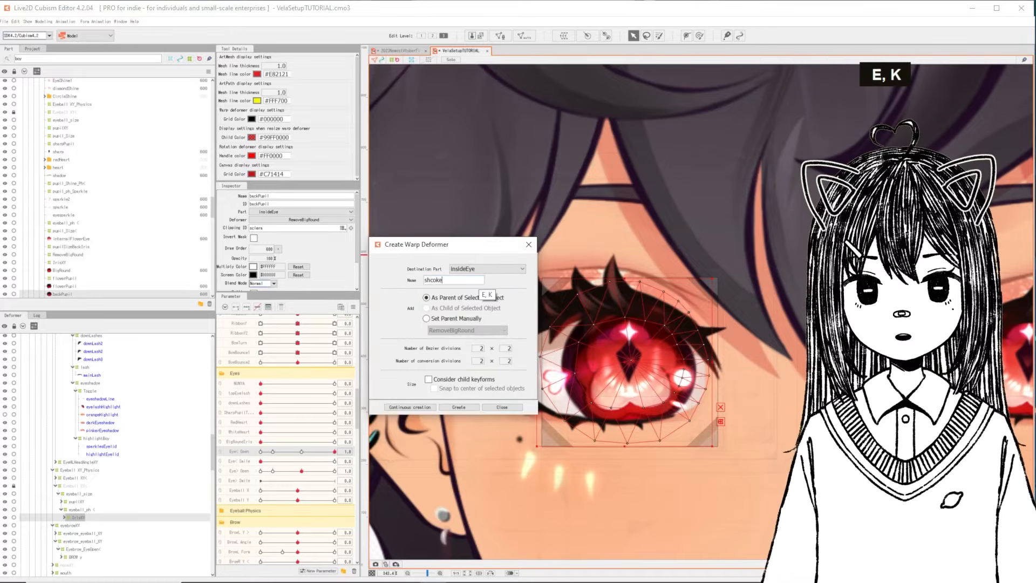
key("BackSpace")
key("BackSpace")
key("BackSpace")
key("BackSpace")
type("ock")
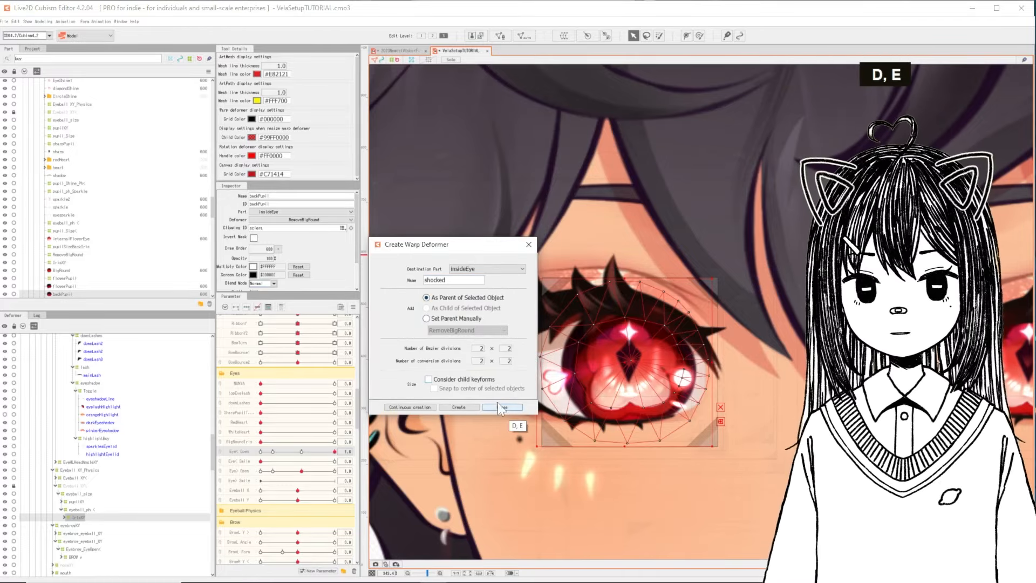
left_click(459, 408)
Step: Shrink the shocked deformer around the iris to about two thirds of its size at EyeL Open's maximum and check the transition
right_click(317, 457)
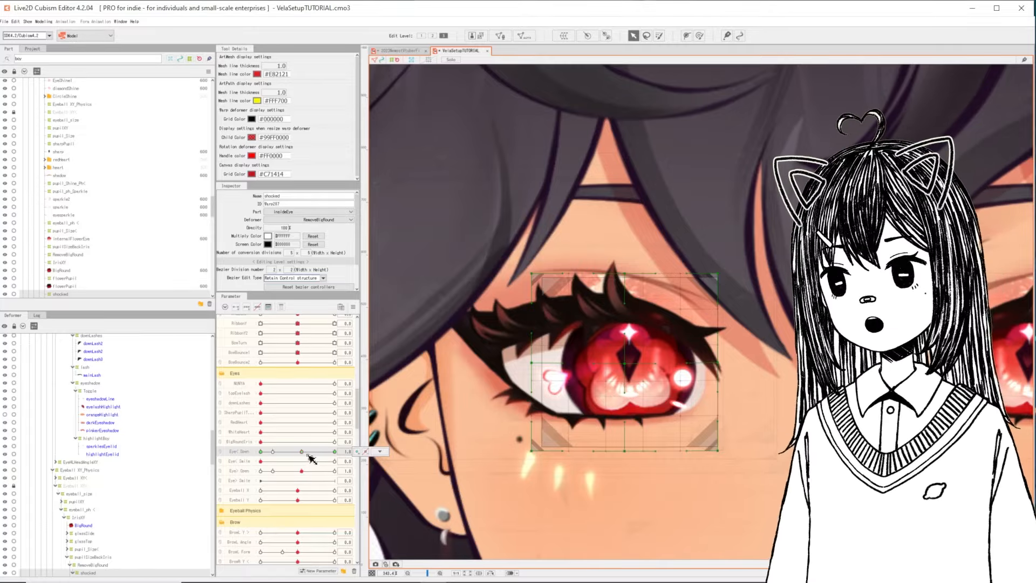
key("ctrl+z")
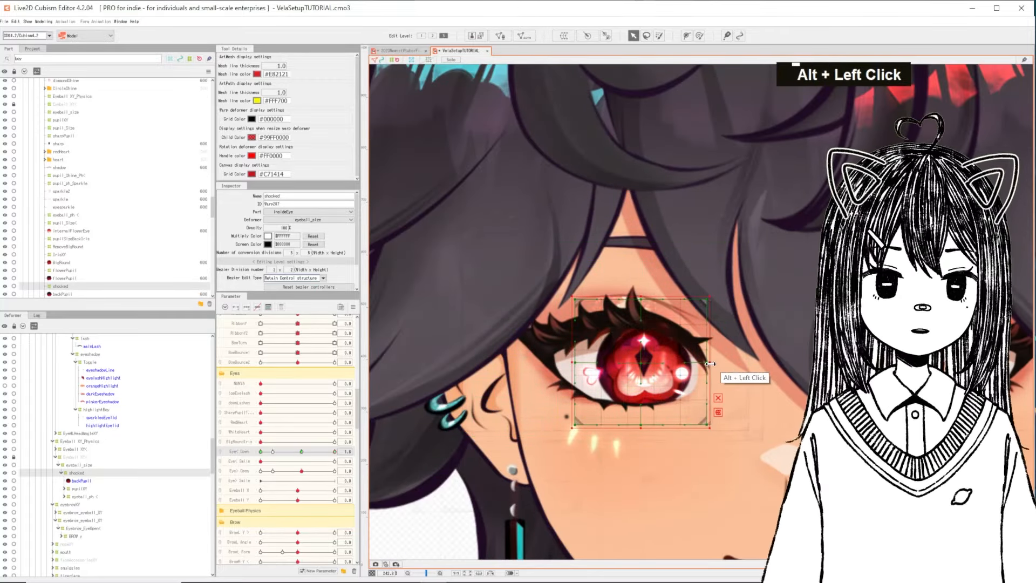
left_click_drag(707, 363, 702, 363)
scroll(701, 363, "down", 2)
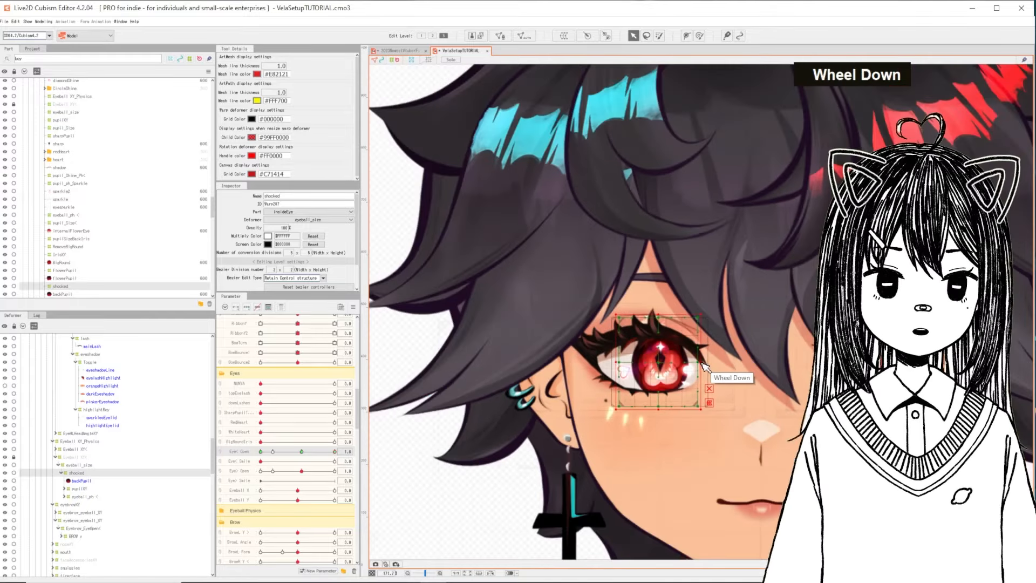
right_click(310, 451)
left_click_drag(370, 454, 615, 485)
left_click_drag(702, 314, 692, 324)
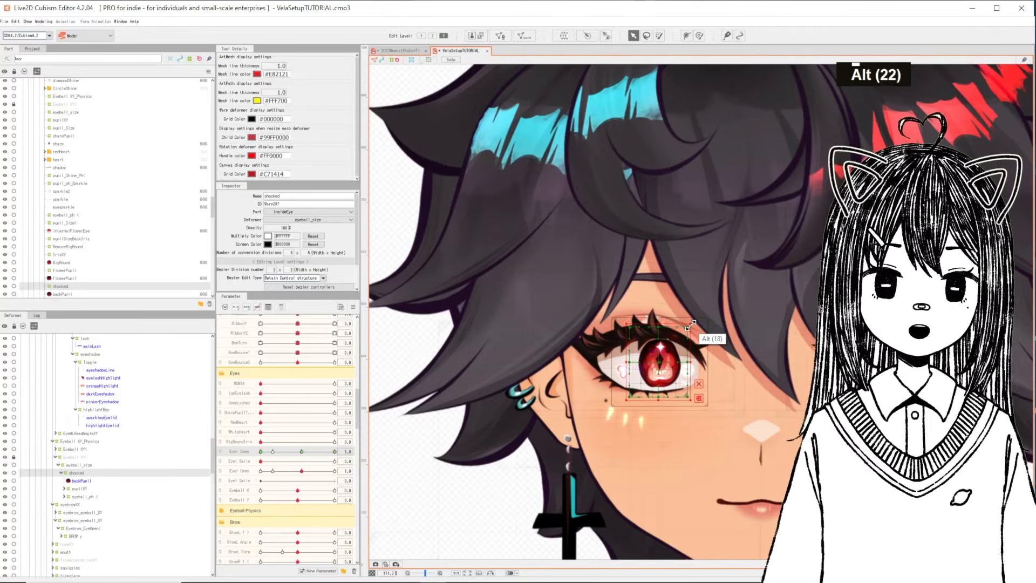
right_click(311, 444)
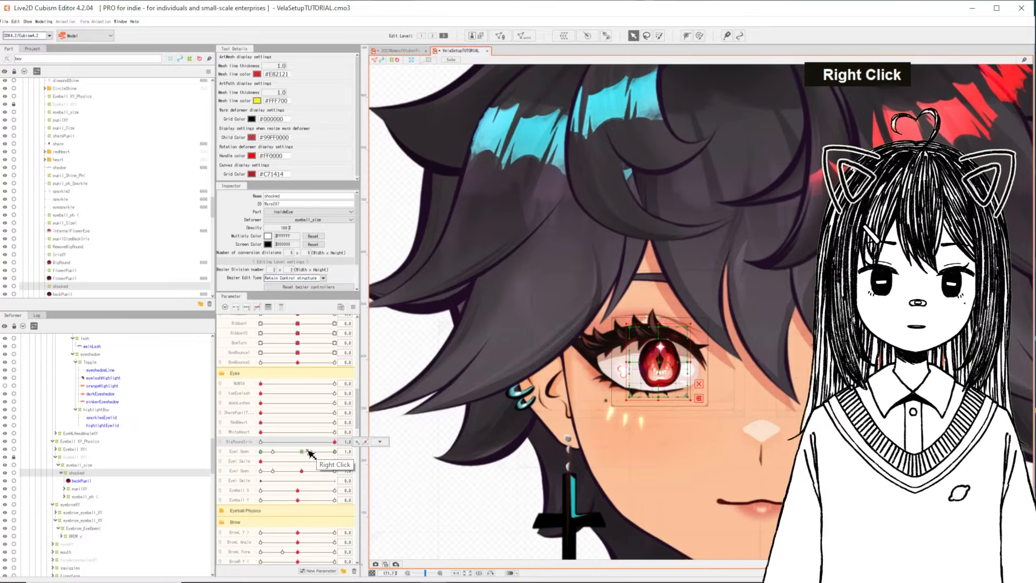
right_click(309, 451)
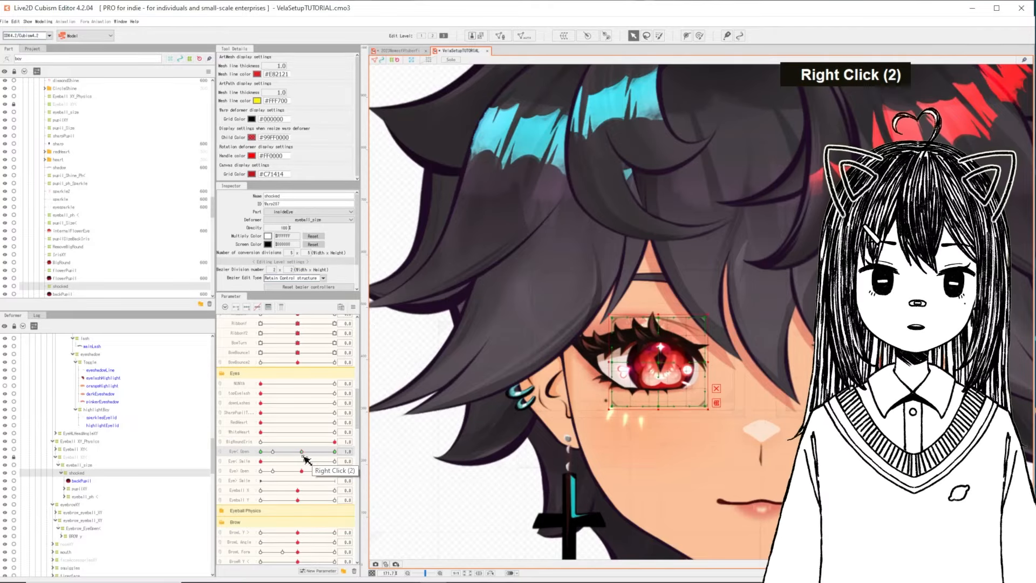
Step: Check the iris shrink across EyeL Open and delete the shocked deformer, keeping the iris objects
left_click_drag(306, 459, 434, 484)
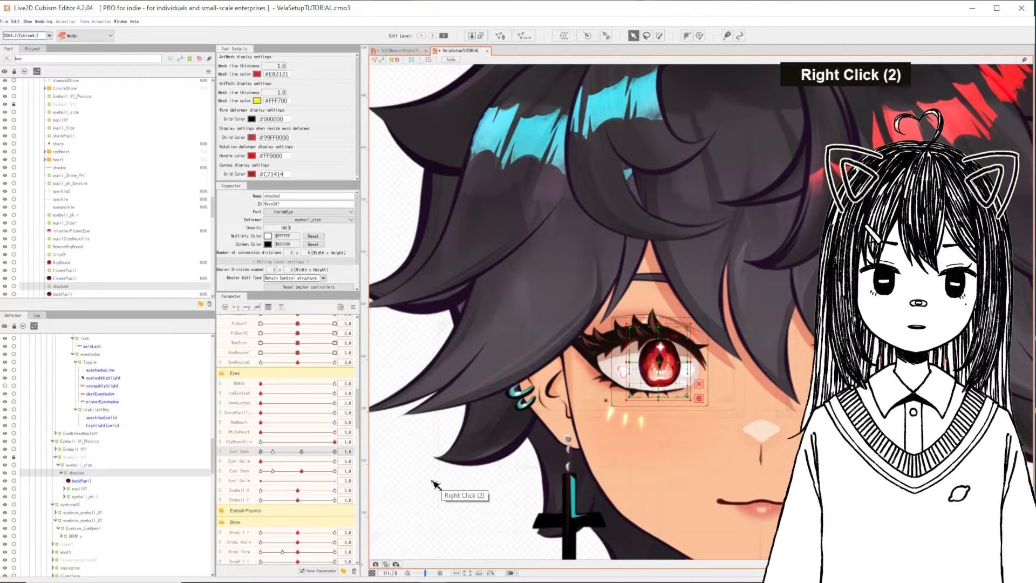
right_click(302, 452)
key("Delete")
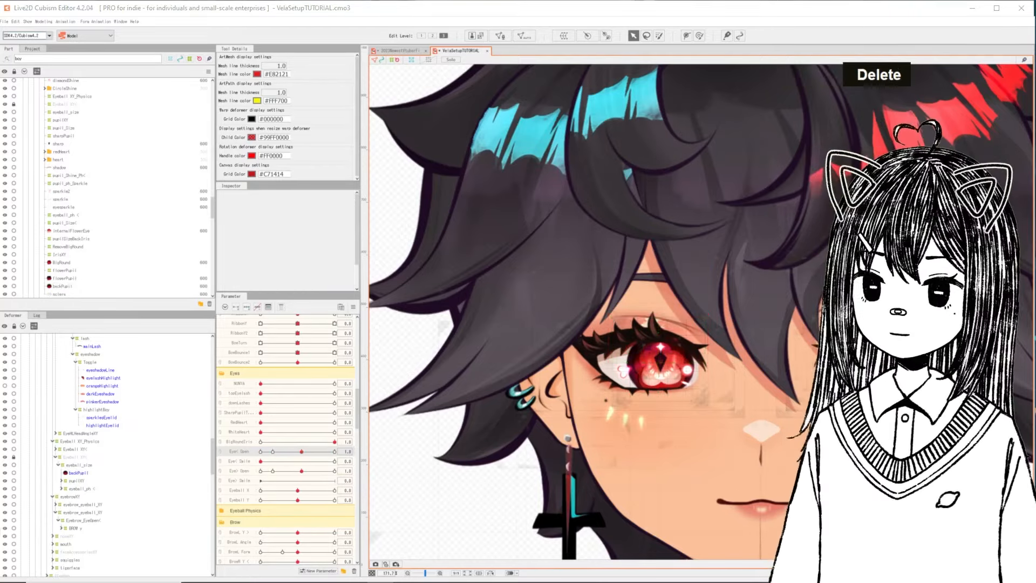
Step: Preview the left eye's EyeL Smile motion together with different EyeL Open values
left_click_drag(306, 462, 409, 457)
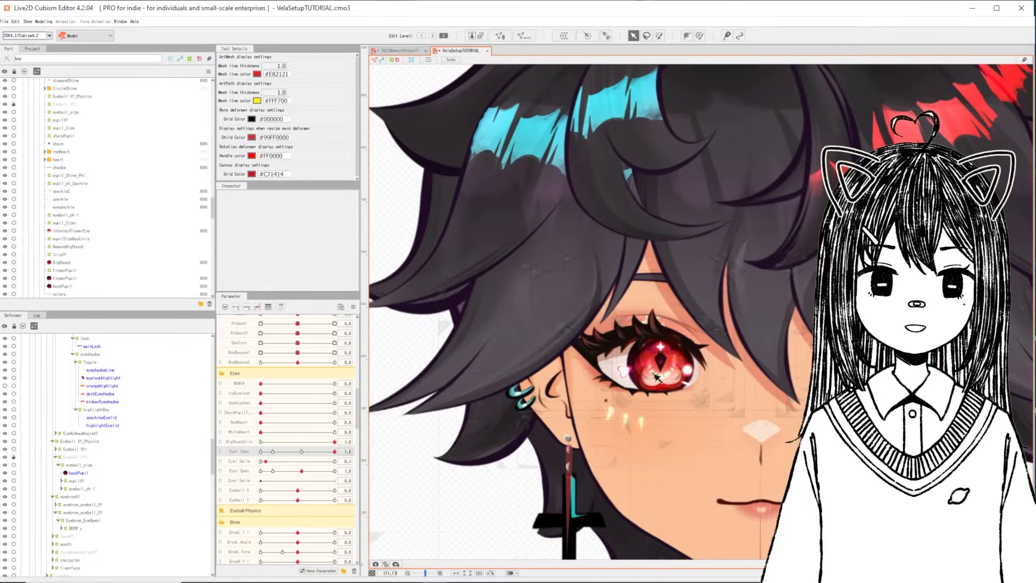
scroll(655, 376, "up", 2)
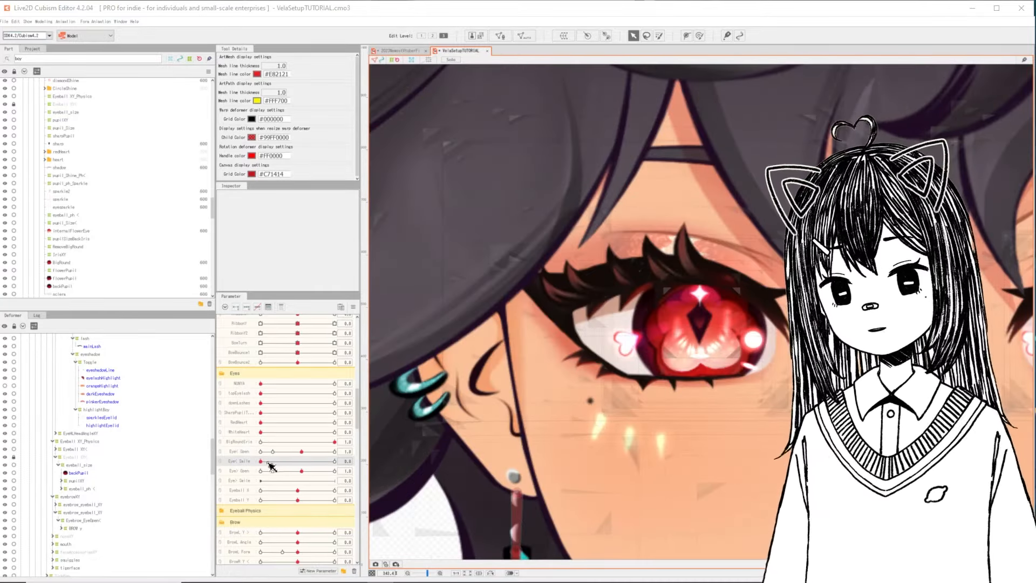
left_click_drag(262, 462, 386, 481)
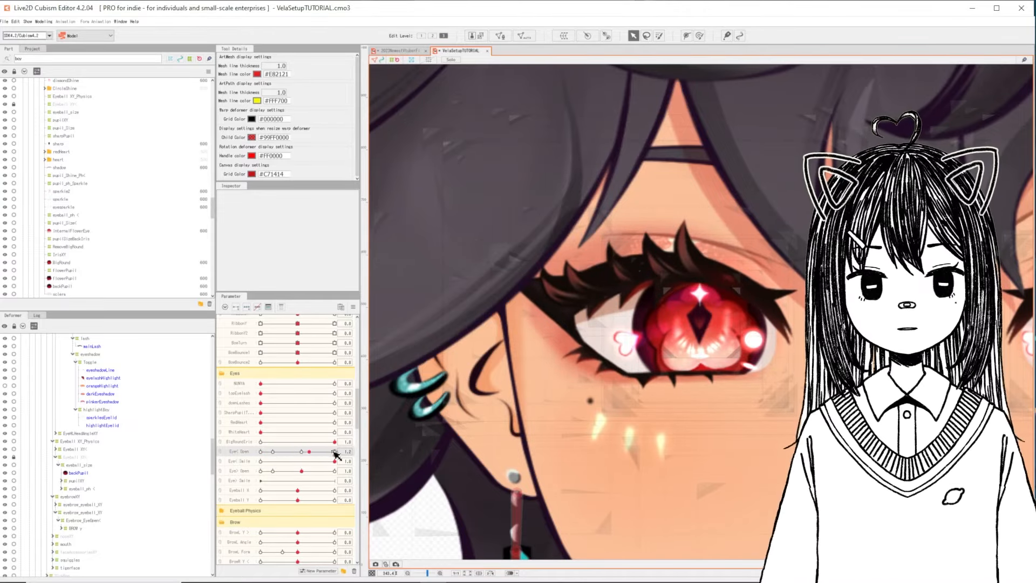
right_click(307, 452)
left_click_drag(305, 452, 396, 462)
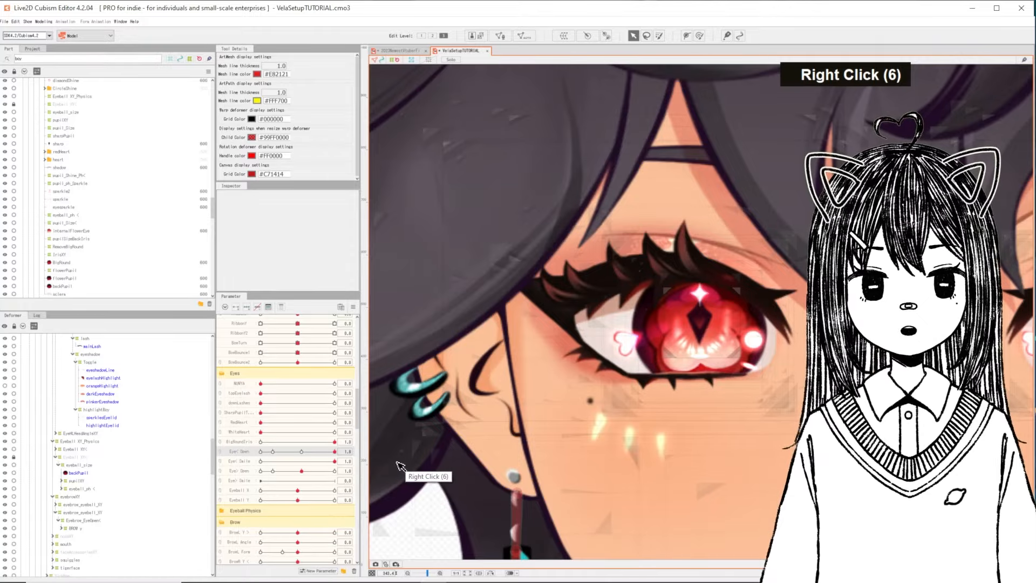
right_click(278, 461)
Step: Paste the copied form onto the bottomLine mesh at EyeL Smile 1.0 and check it across EyeL Smile and EyeL Open
key("ctrl+shift+v")
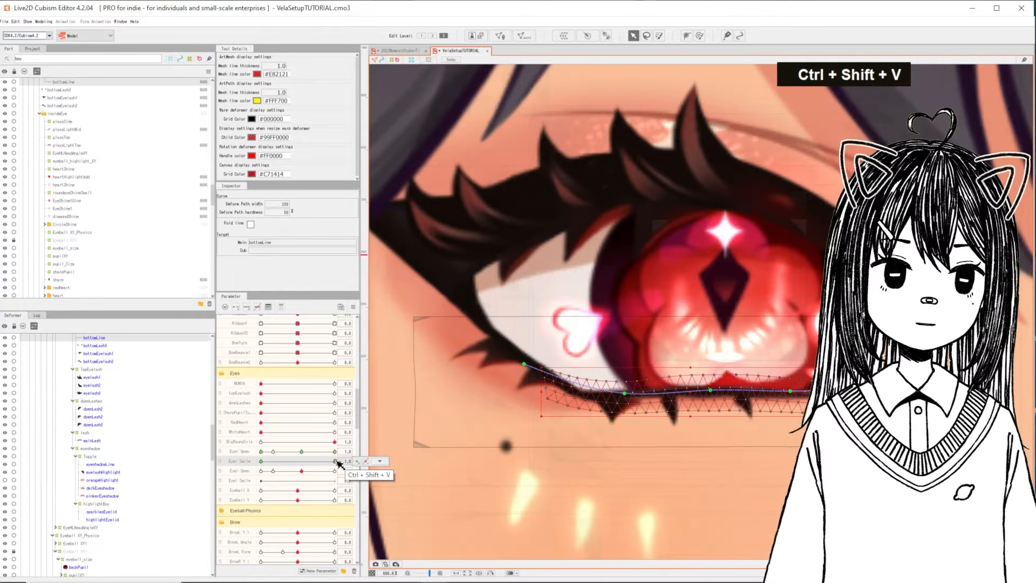
right_click(292, 462)
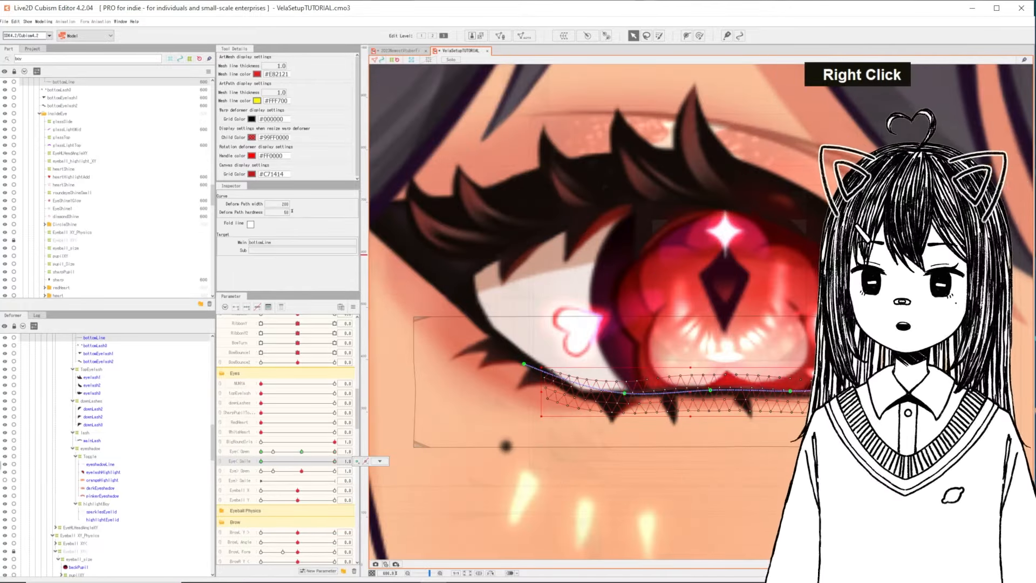
right_click(305, 453)
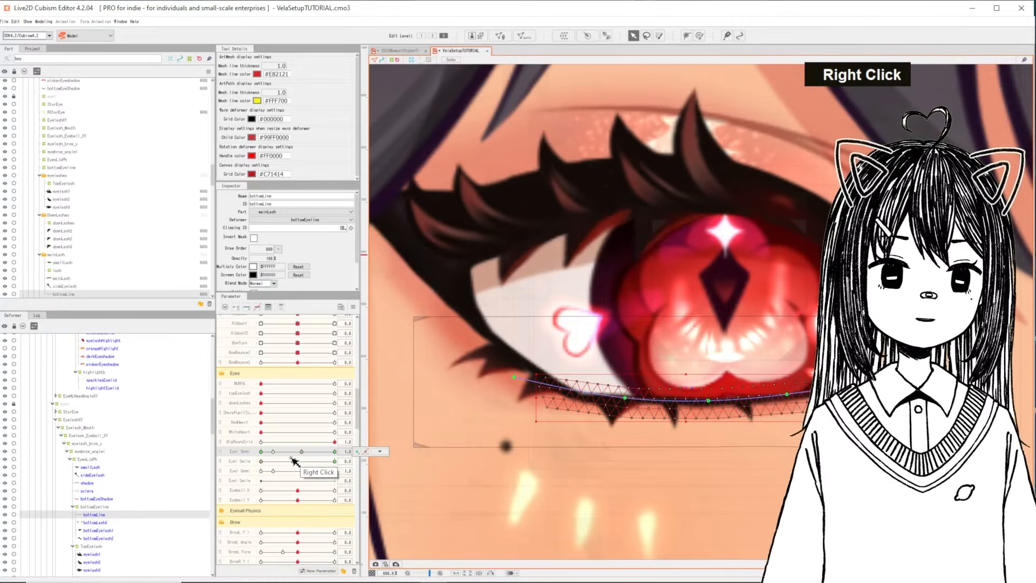
right_click(302, 460)
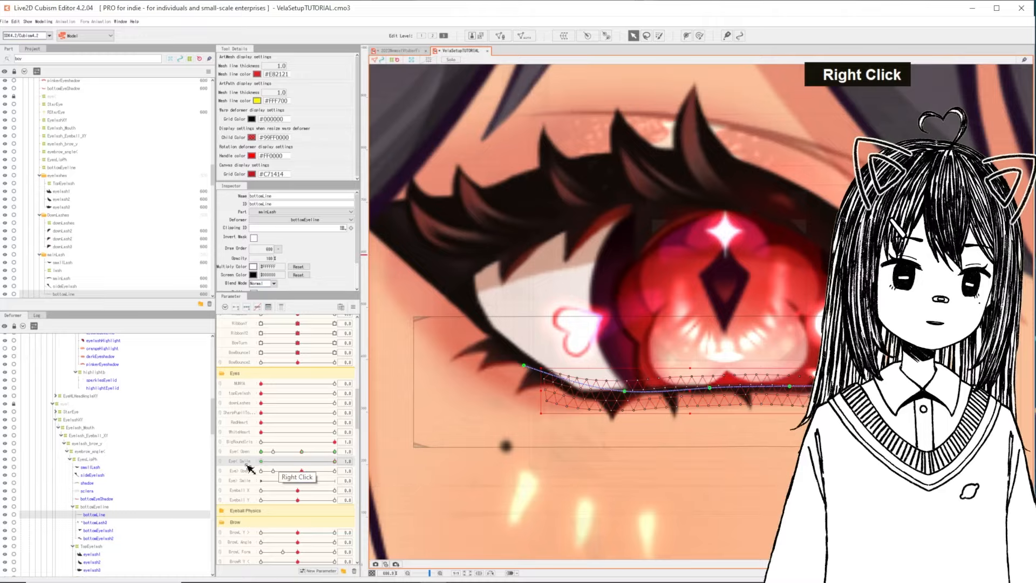
Step: Raise the bottomLine deform path points at EyeL Open's maximum with EyeL Smile at 1.0 to flatten the lower eye line
right_click(301, 451)
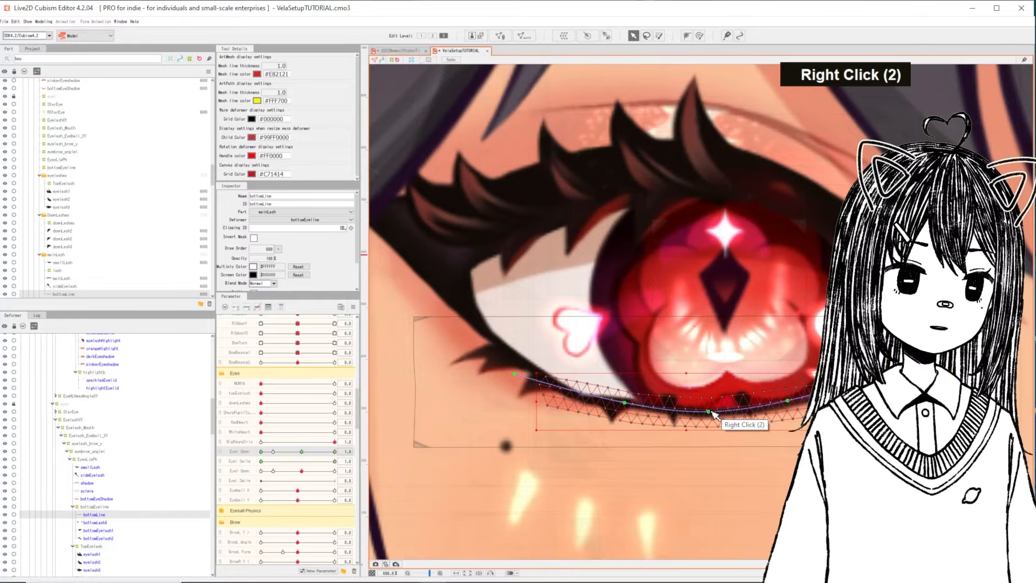
left_click_drag(708, 412, 708, 394)
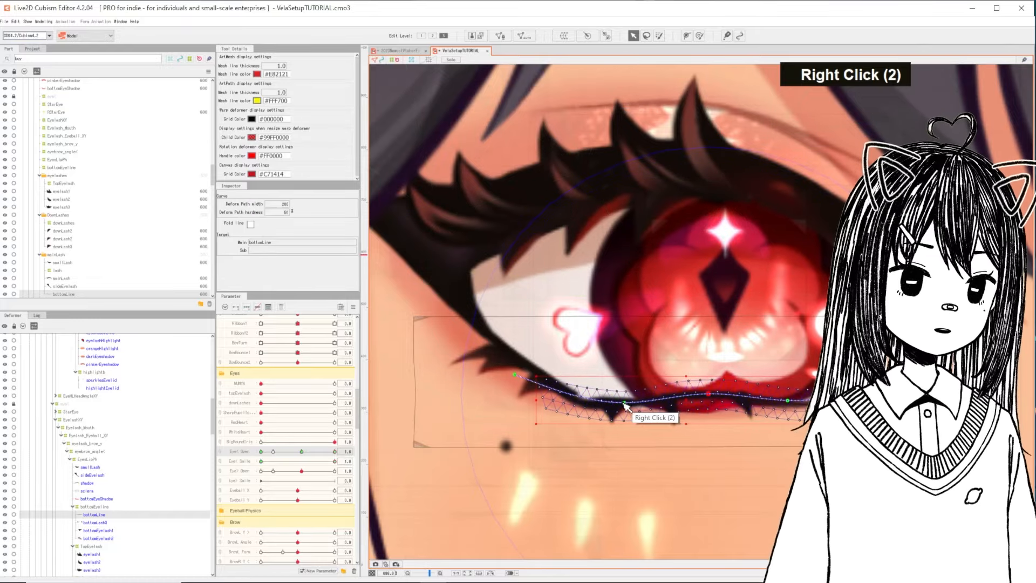
left_click_drag(625, 404, 625, 399)
left_click_drag(516, 375, 521, 370)
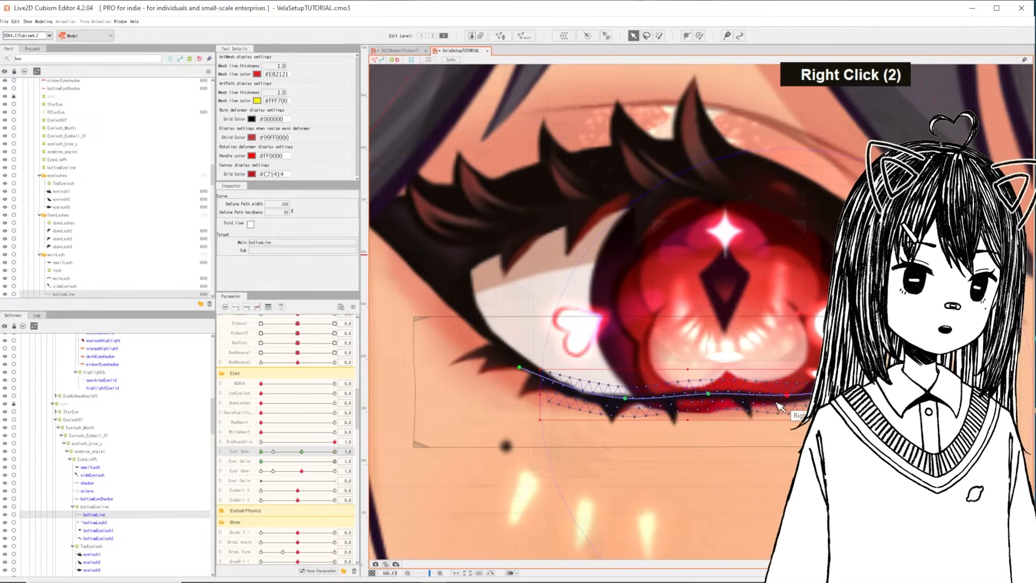
Step: Select the sclera mesh and push its lower edge up to the raised lower line with the deform brush
left_click(86, 491)
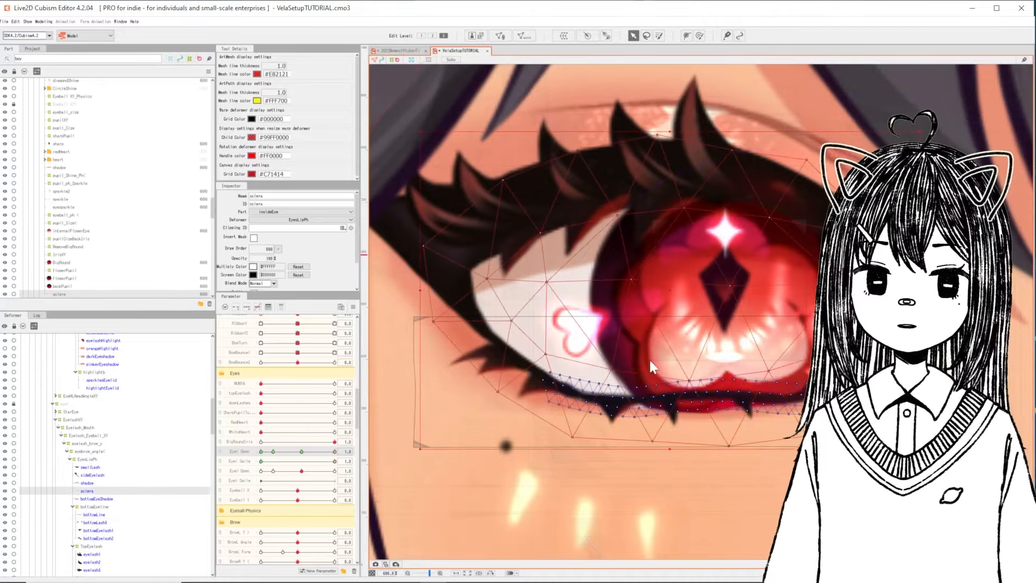
left_click(699, 36)
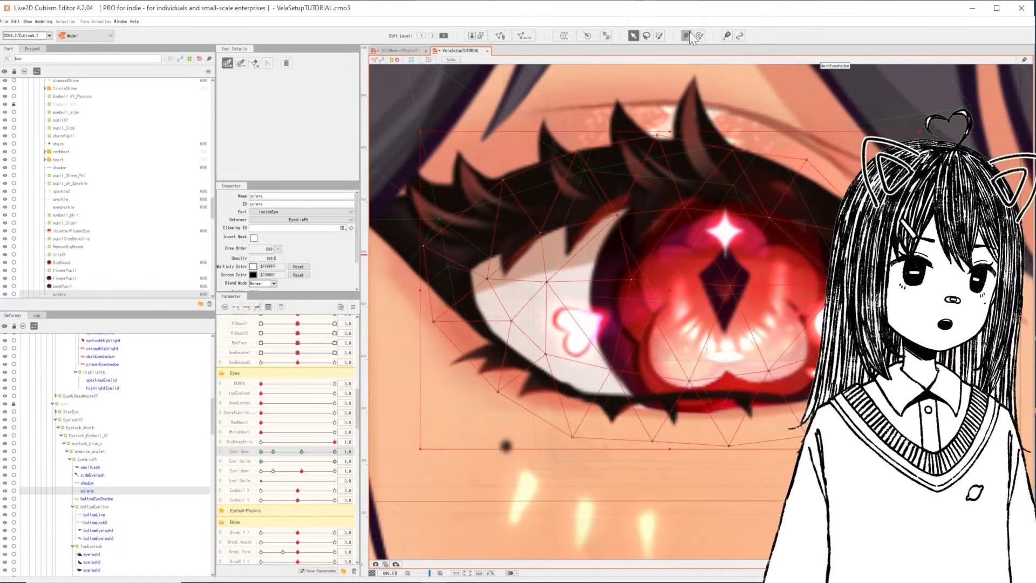
double_click(701, 443)
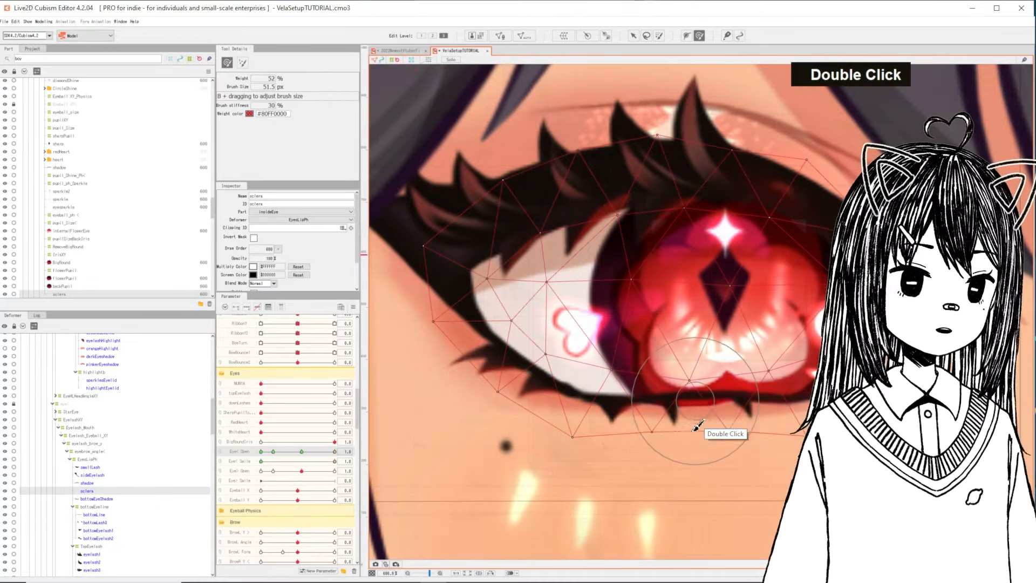
mouse_move(710, 463)
left_mouse_down()
mouse_move(711, 432)
mouse_move(689, 453)
mouse_move(696, 448)
left_mouse_up()
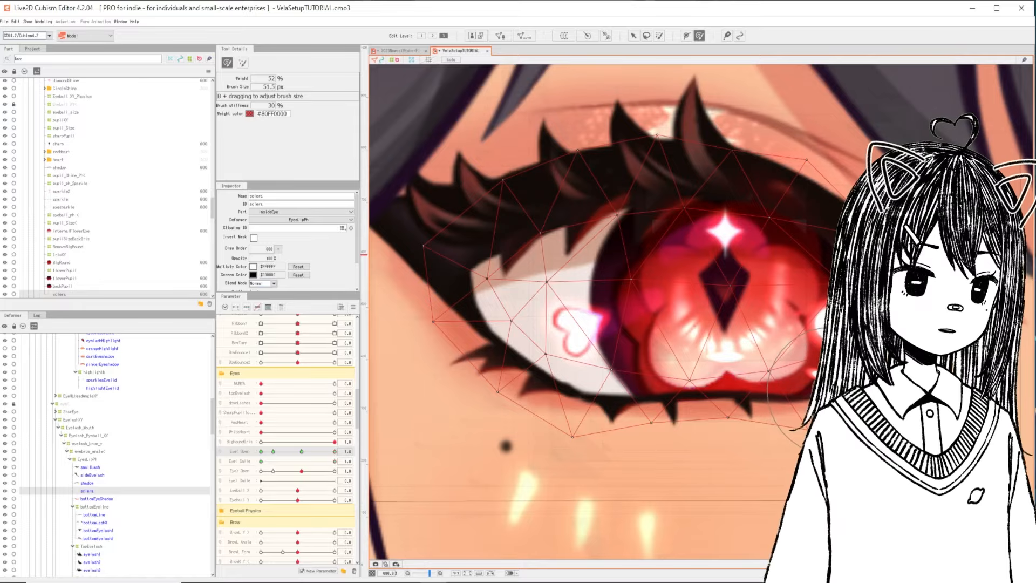
Step: Lower bottomLine's outer end path point slightly and check the lower line across EyeL Open and EyeL Smile
key("v")
left_click(521, 376)
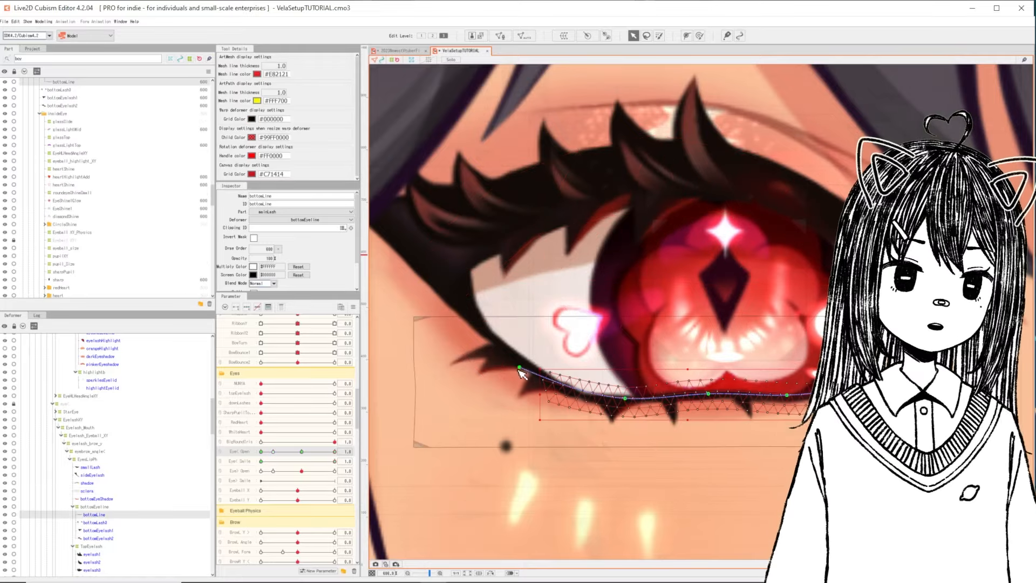
left_click(521, 377)
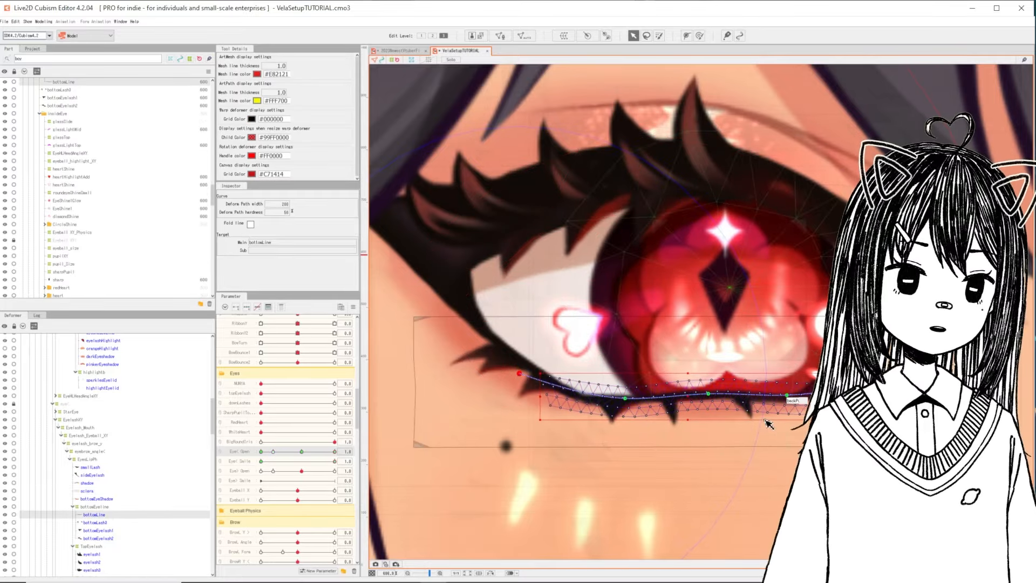
scroll(756, 411, "down", 2)
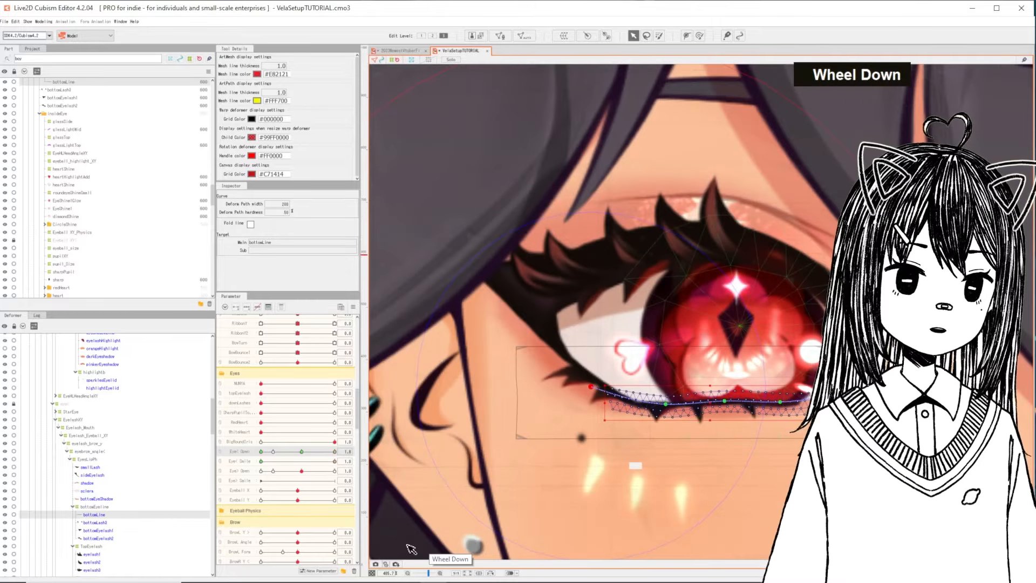
right_click(303, 456)
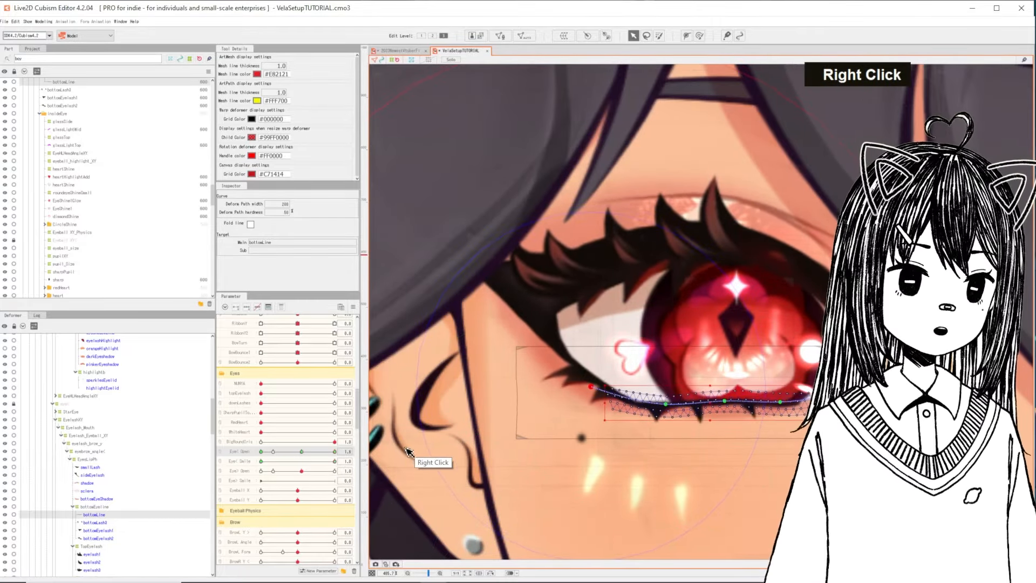
right_click(323, 461)
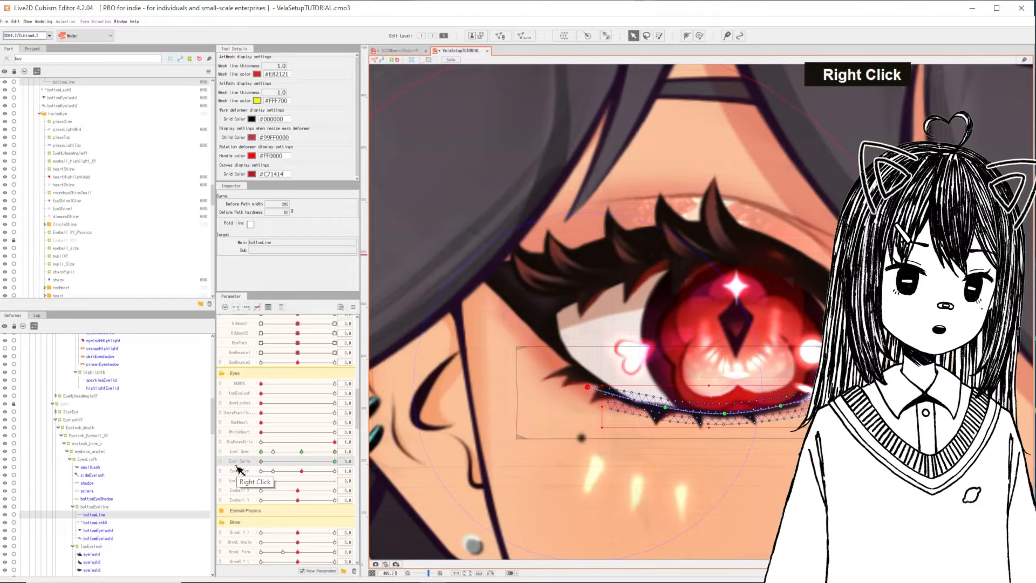
right_click(304, 453)
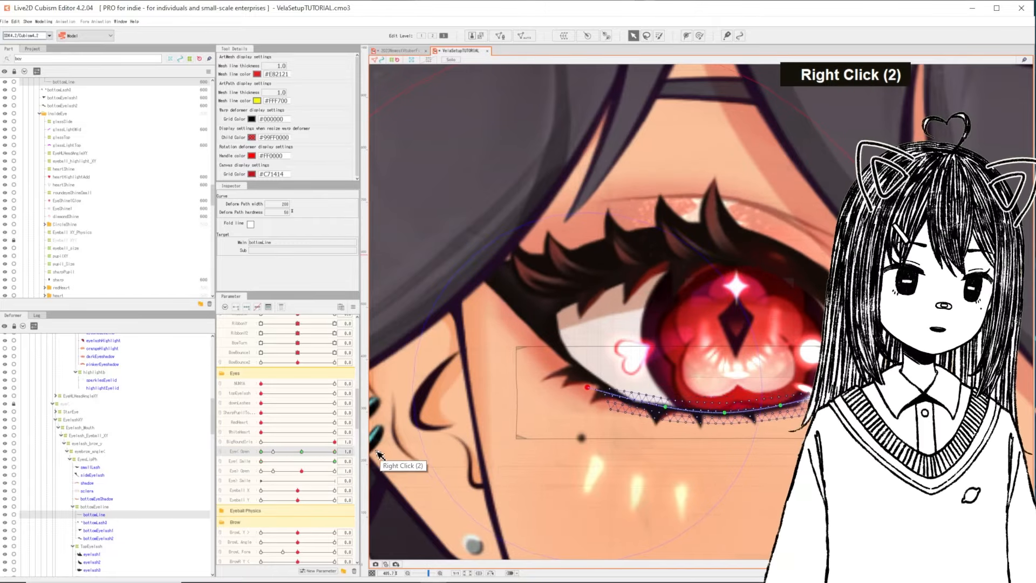
right_click(273, 462)
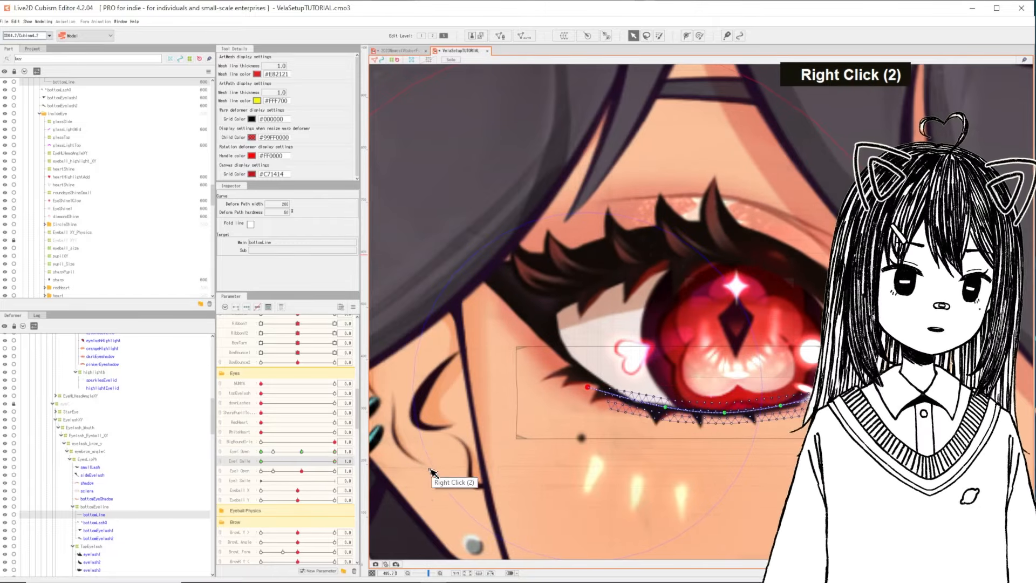
scroll(763, 254, "down", 1)
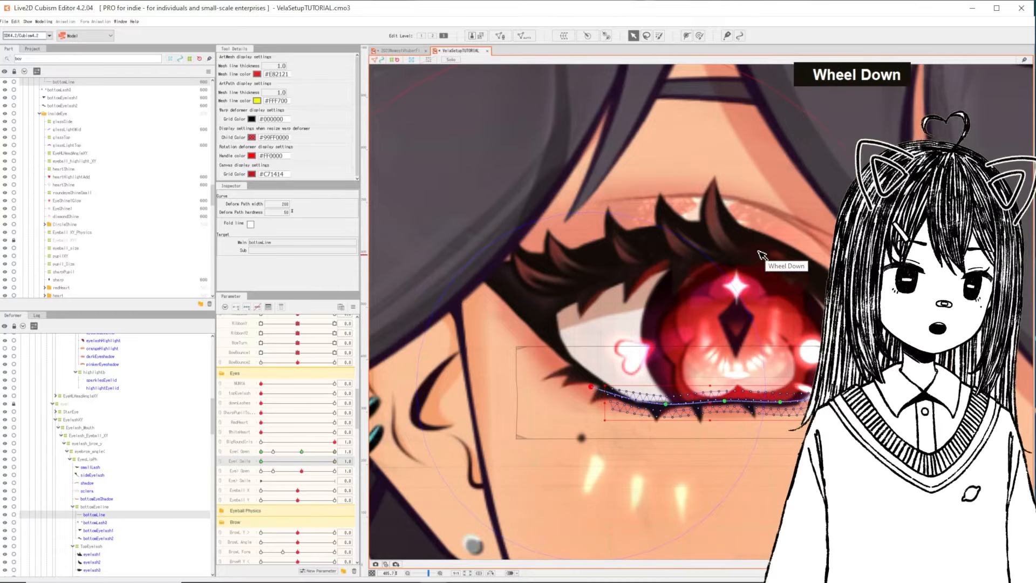
Step: Select the three upper eyelash meshes under TopEyelash and check how they behave across EyeL Smile
scroll(803, 313, "up", 1)
scroll(804, 313, "up", 1)
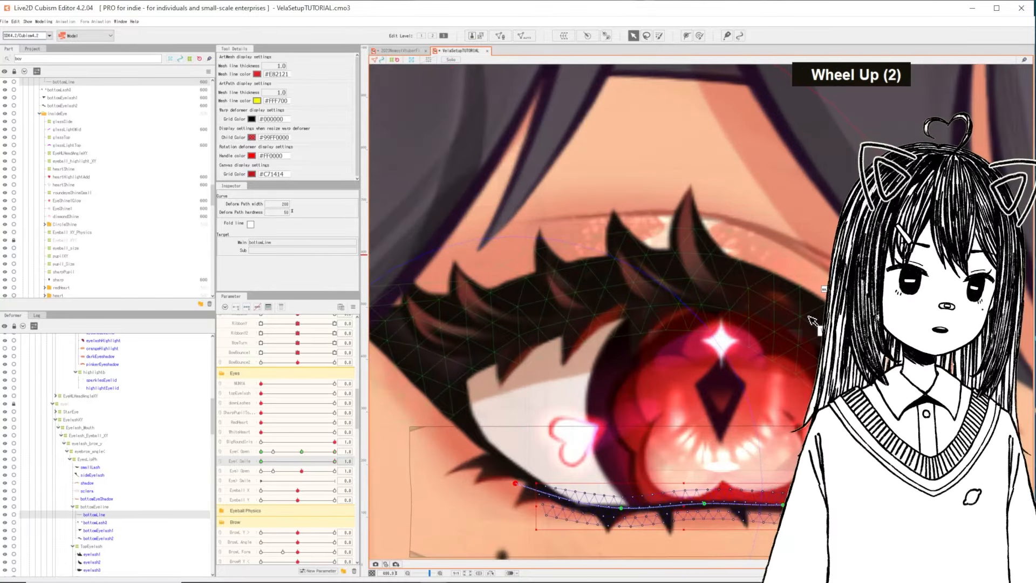
left_click(93, 496)
left_click(92, 480, "shift")
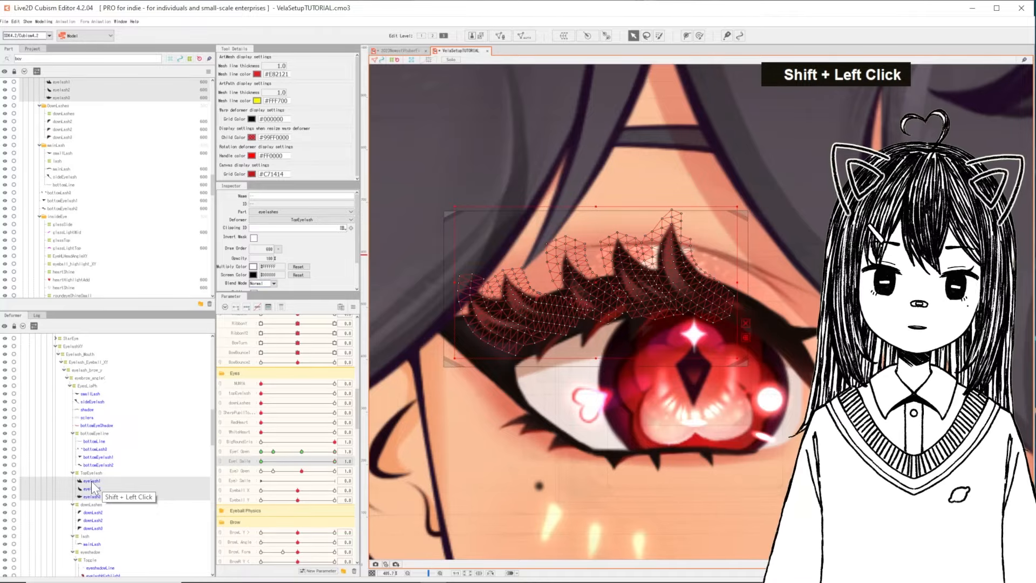
right_click(270, 462)
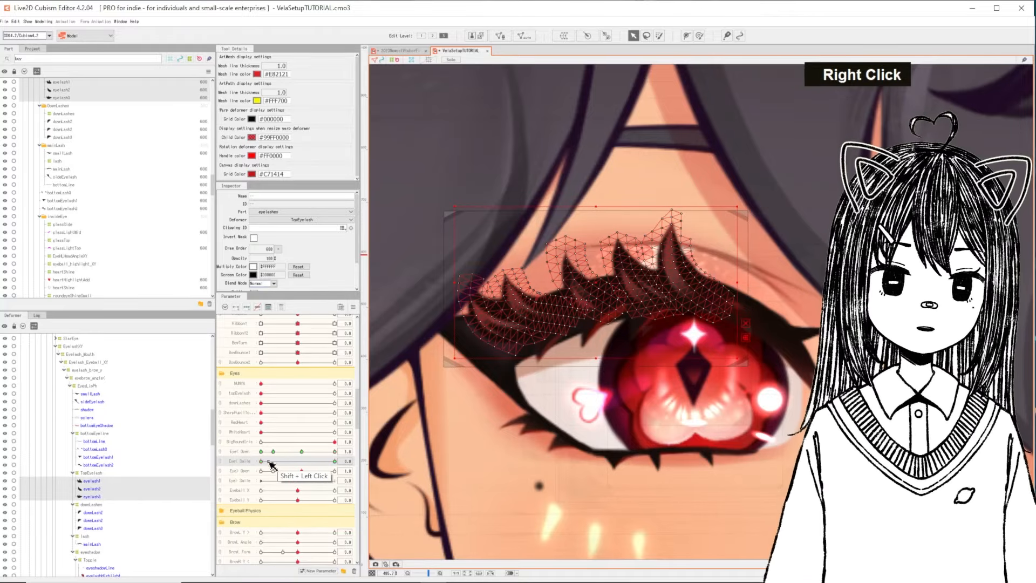
right_click(335, 462)
right_click(266, 461)
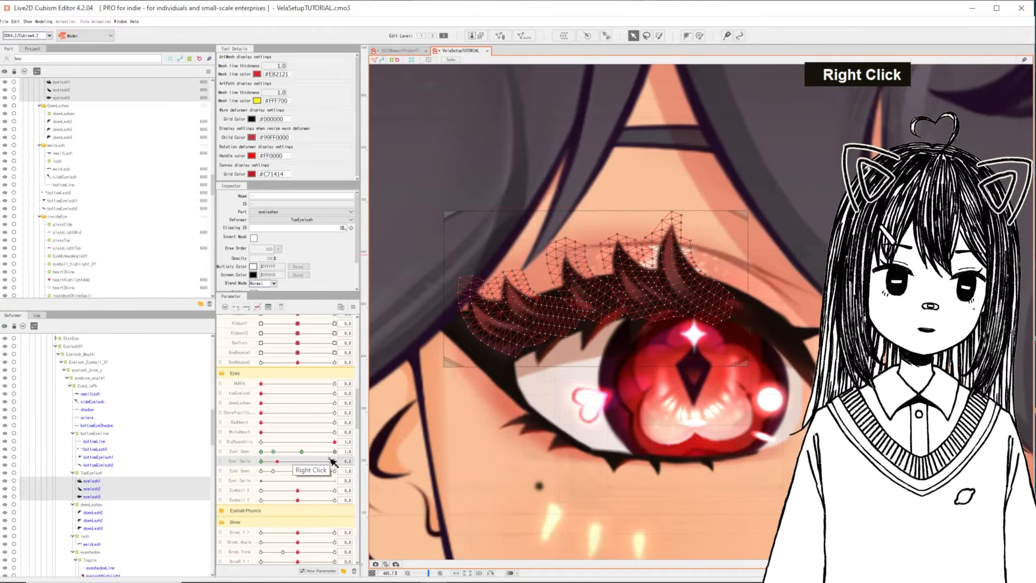
right_click(334, 461)
Step: Nudge the smallLash mesh slightly upward at EyeL Smile's maximum, redoing the first attempt, and check its motion
left_click(775, 335)
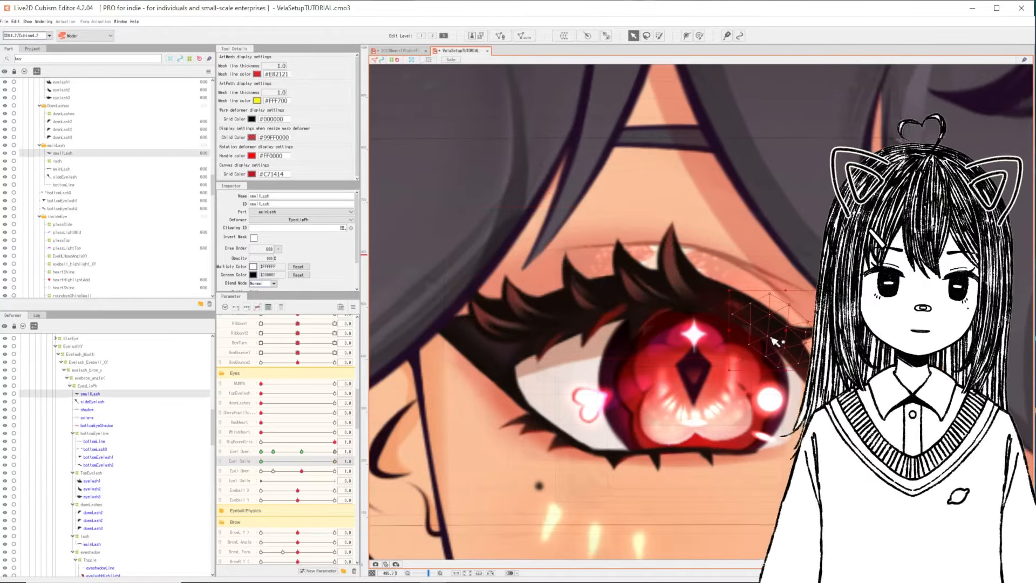
left_click(787, 333, "shift")
key("ctrl+z")
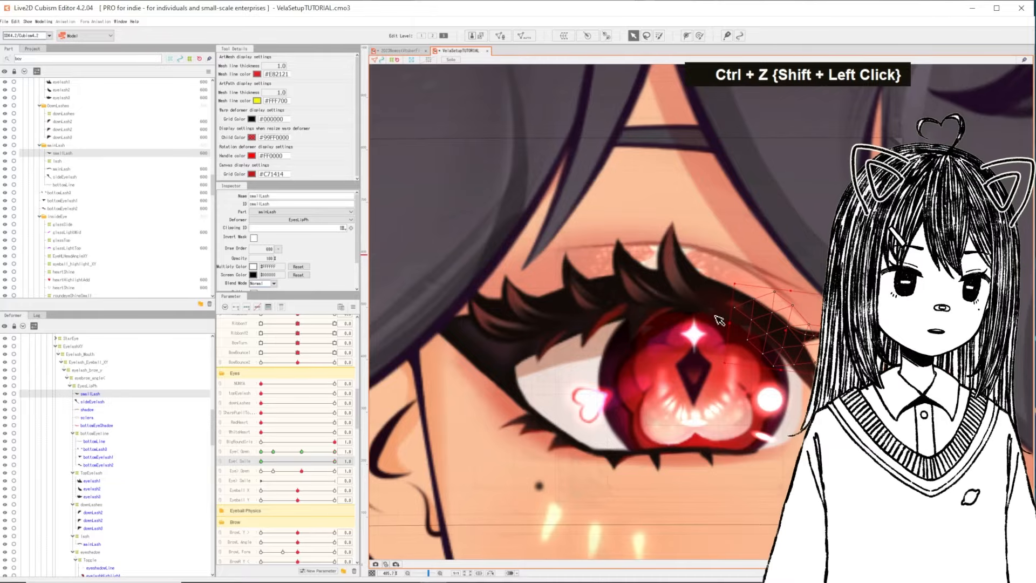
right_click(292, 461)
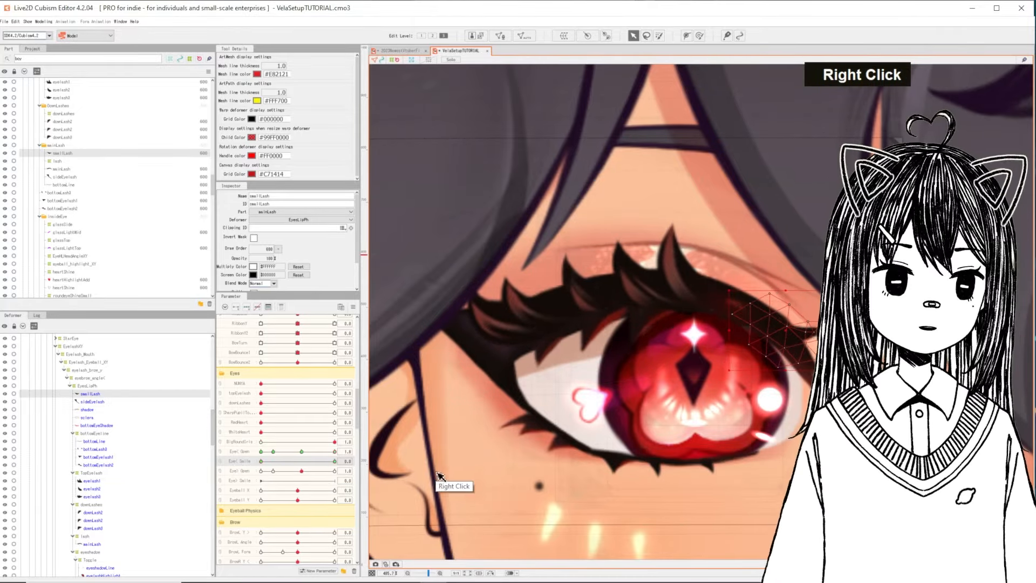
Step: Select the bottomEyeShadow mesh and examine it on the closed eye with EyeL Open at 0 and EyeL Smile partly applied
left_click(438, 475)
scroll(303, 469, "up", 1)
left_click(287, 490)
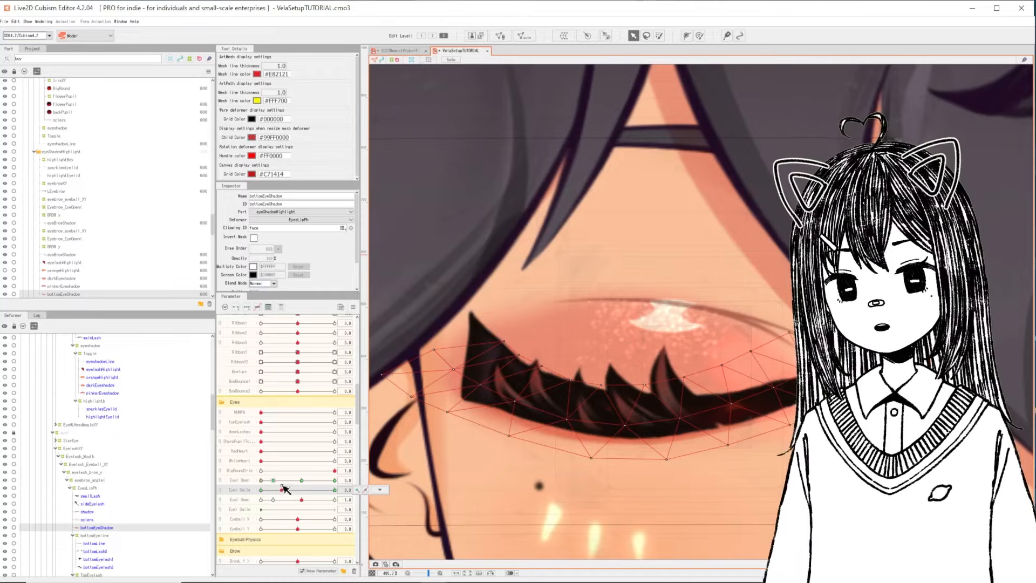
left_click_drag(268, 480, 206, 493)
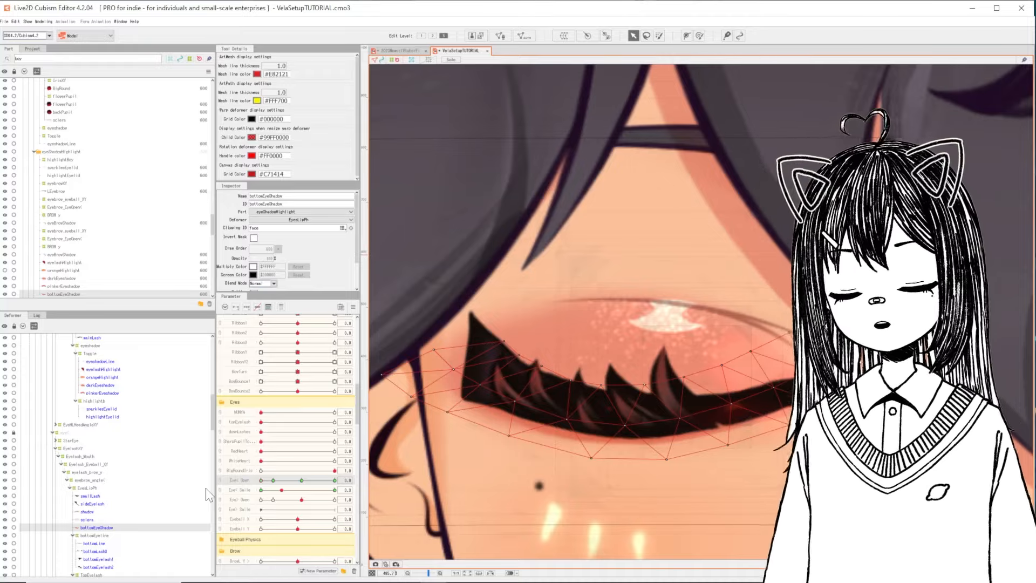
left_click(255, 490)
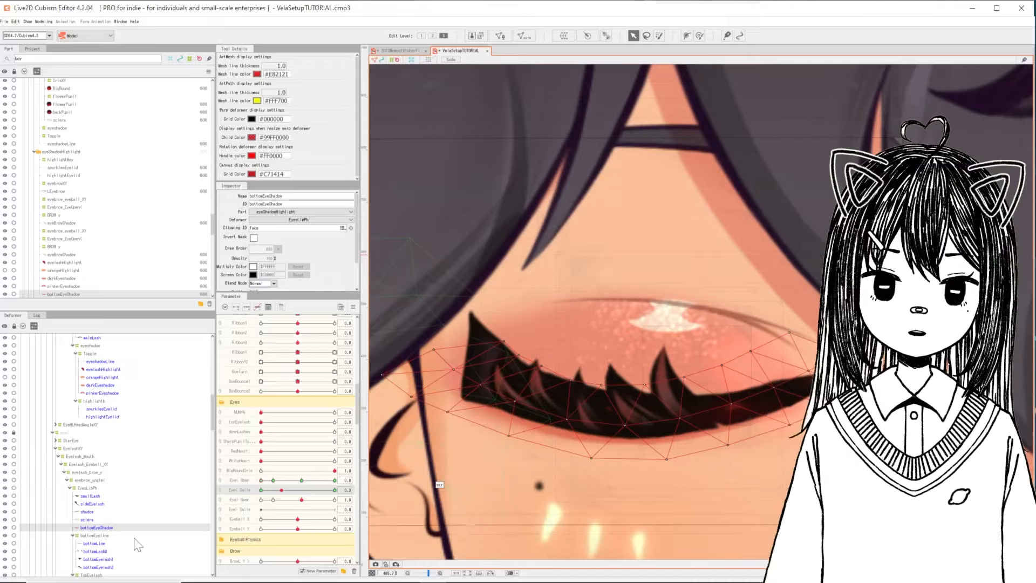
Step: With EyeL Smile at 1.0 on the closed eye, arch mainLash's deform path upward in the middle and lower its outer end
scroll(129, 540, "down", 5)
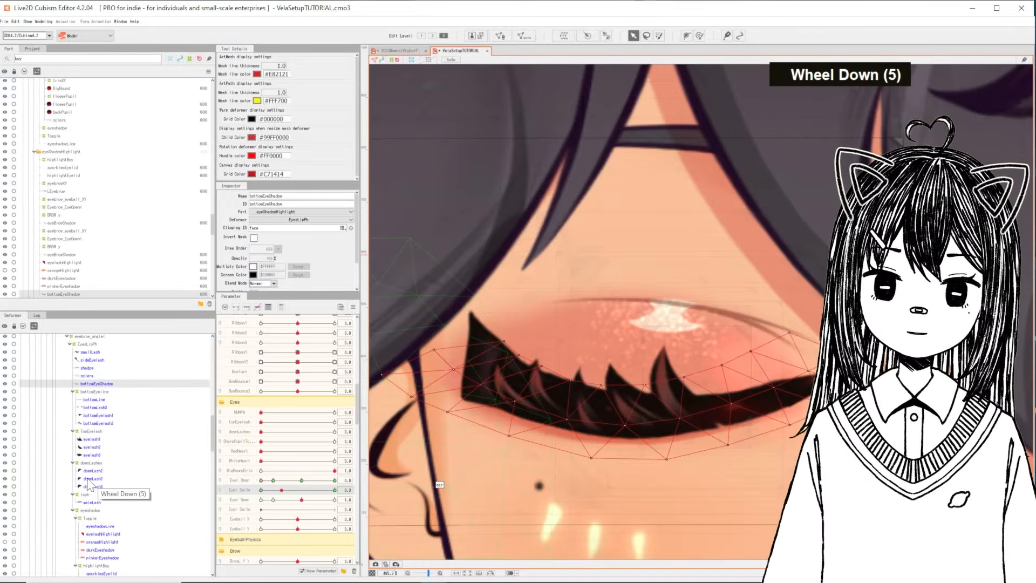
left_click(92, 502)
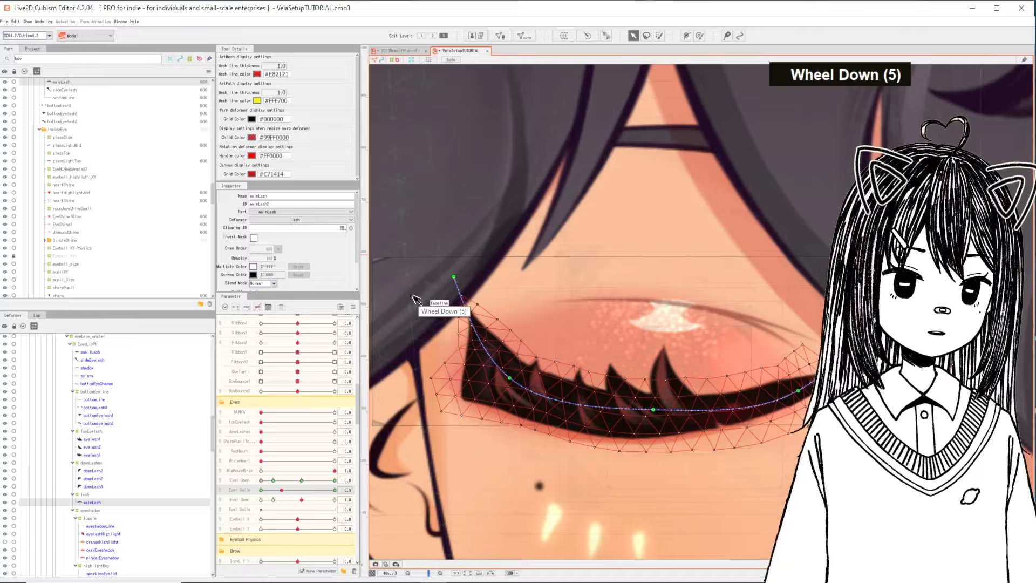
left_click(651, 384)
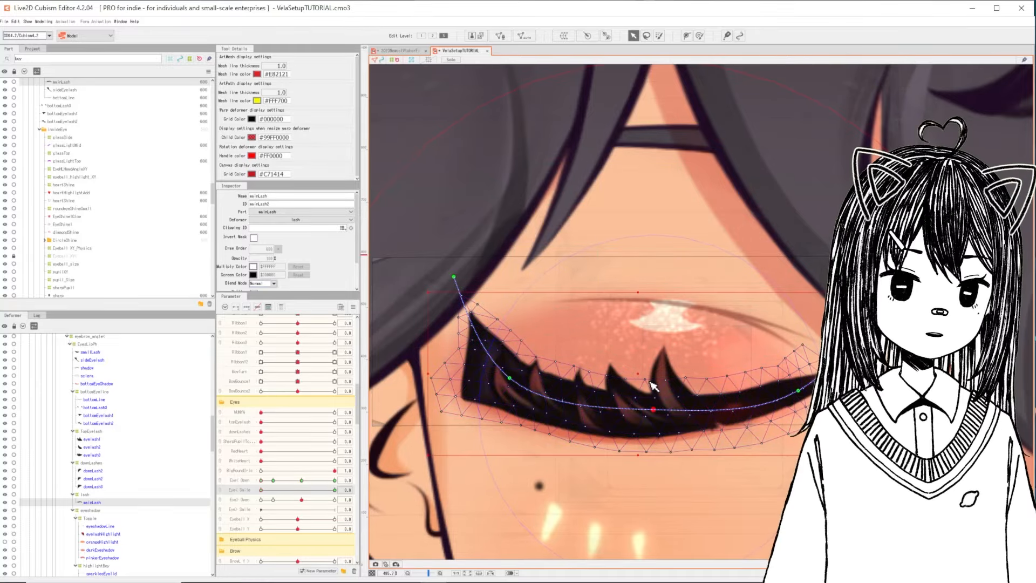
right_click(333, 491)
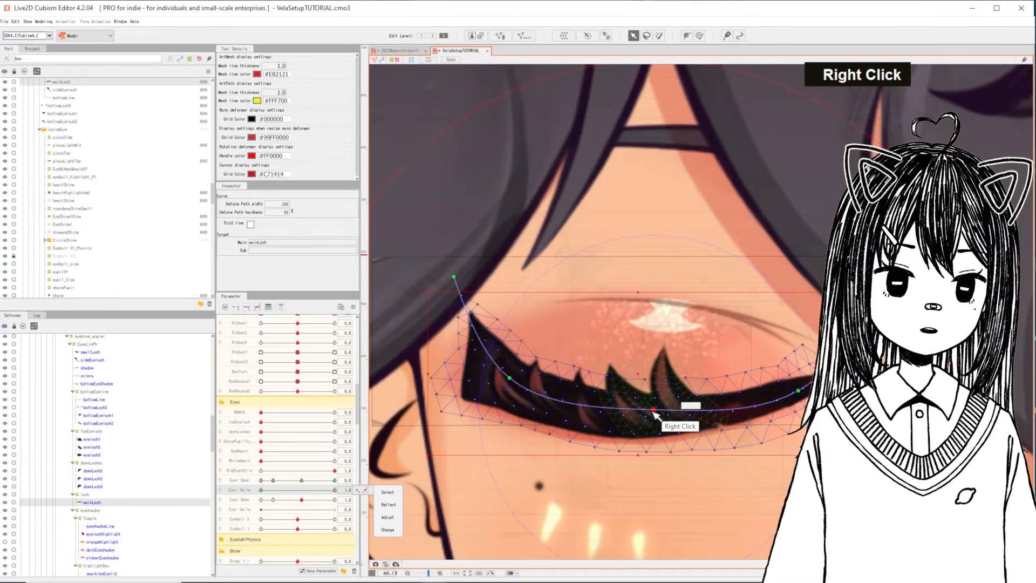
left_click_drag(653, 409, 656, 362)
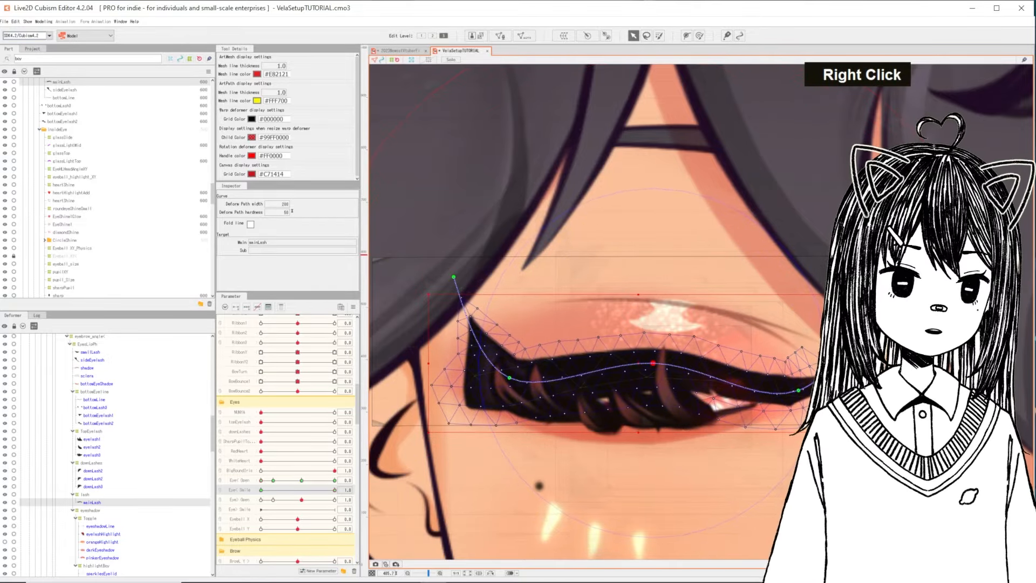
right_click(711, 380)
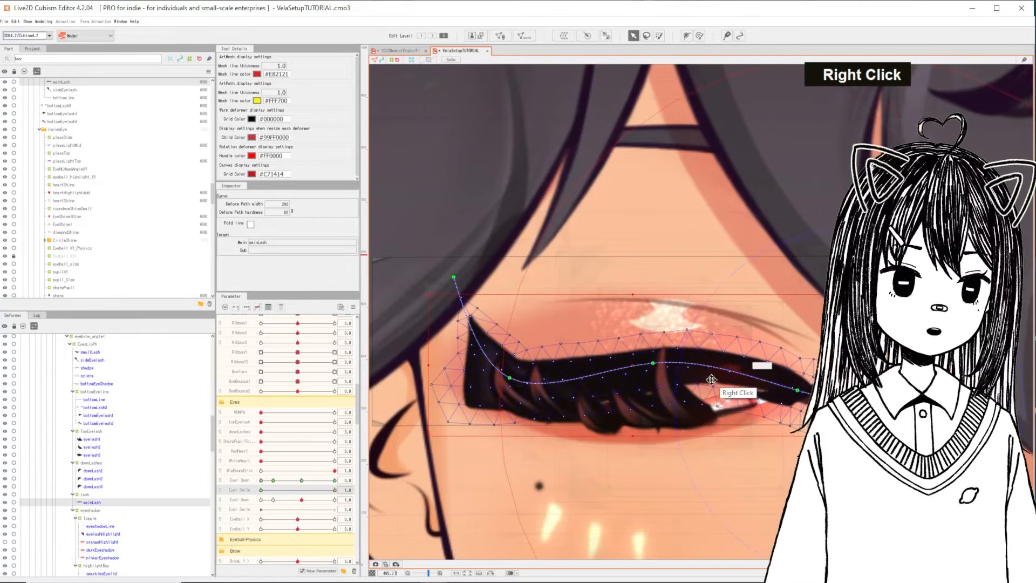
left_click_drag(509, 377, 517, 358)
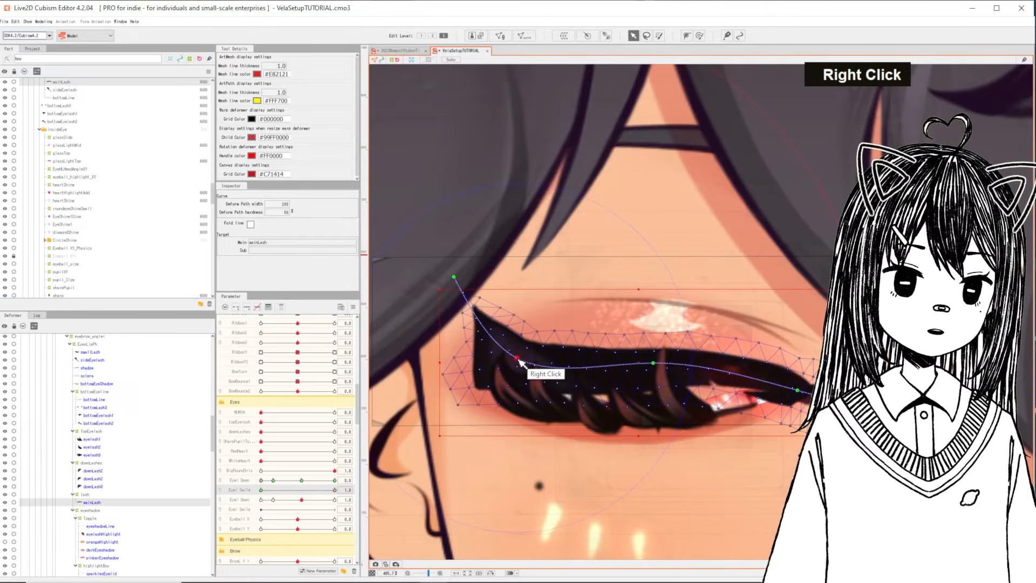
left_click_drag(454, 281, 435, 339)
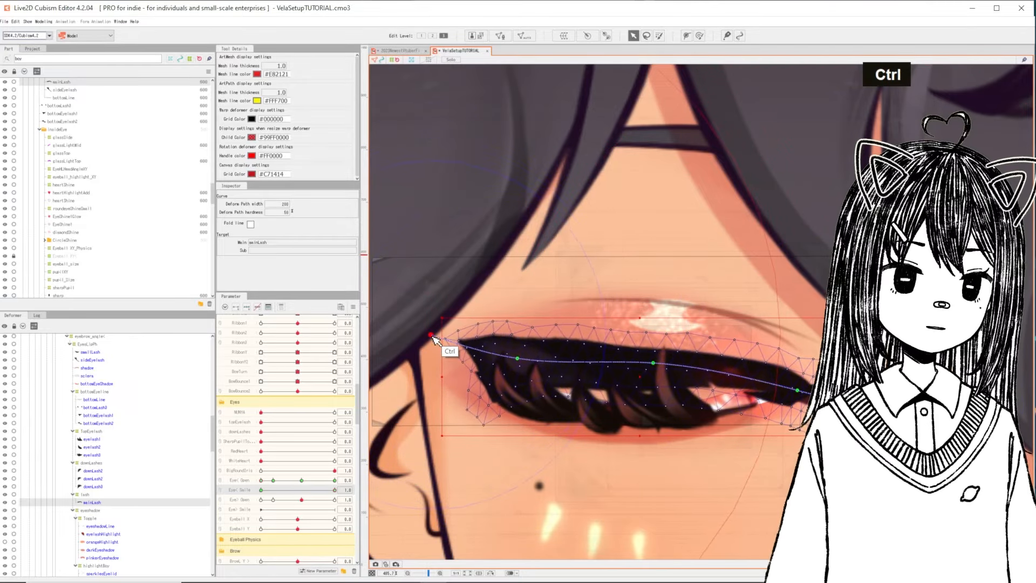
Step: Refine mainLash's smile curve by raising the middle path point, lowering the outer-side one and slightly adjusting both end points
left_click_drag(664, 370, 664, 353)
left_click_drag(518, 359, 509, 378)
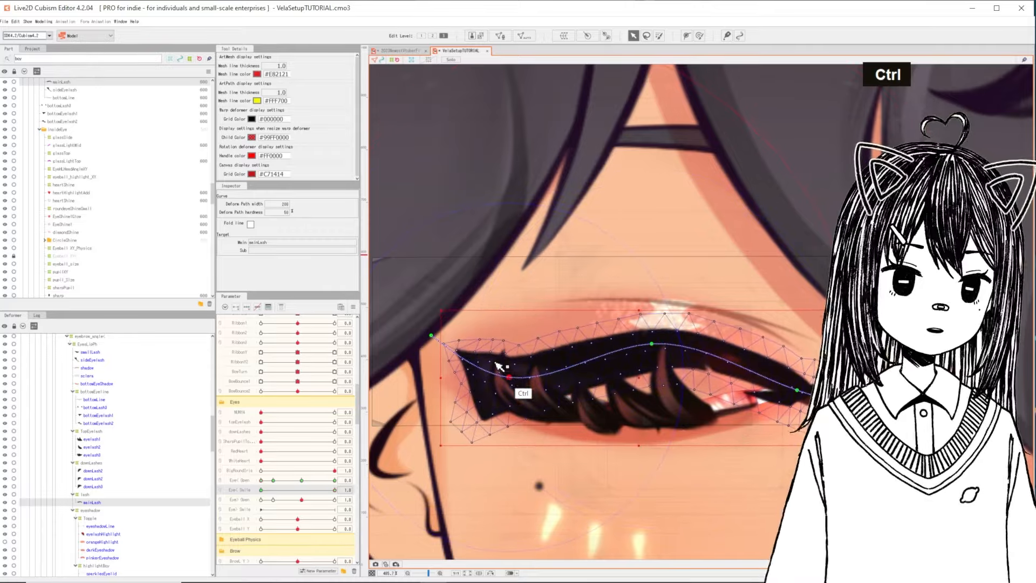
left_click_drag(432, 334, 438, 313)
mouse_move(798, 389)
left_mouse_down()
mouse_move(798, 406)
mouse_move(798, 395)
left_mouse_up()
left_click_drag(653, 344, 648, 350)
Step: Move the three eyelash meshes under TopEyelash up together onto the arched mainLash
left_click(93, 439)
left_click(94, 454, "shift")
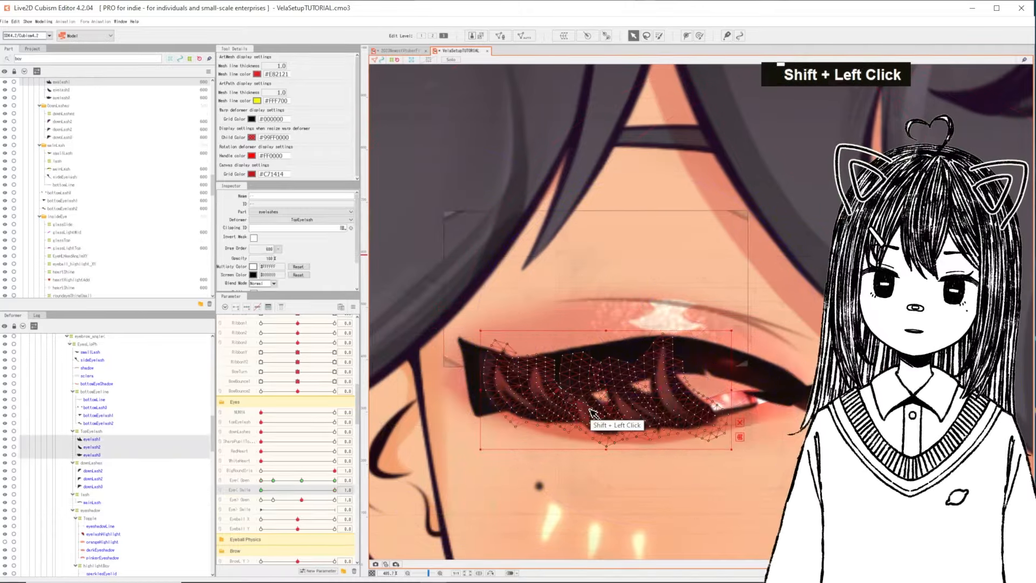
left_click_drag(604, 393, 593, 345)
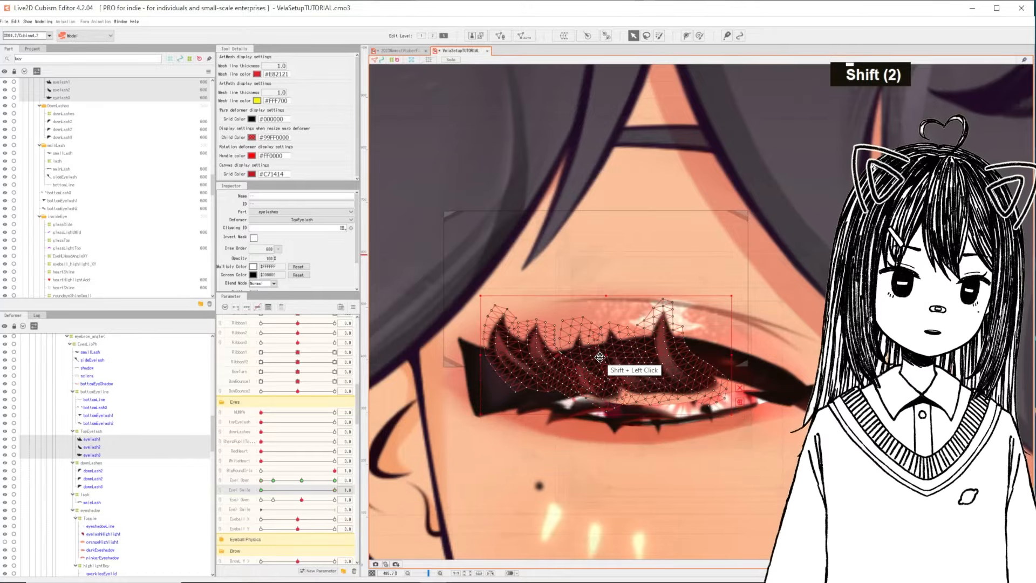
Step: Reposition the individual TopEyelash meshes so each lash sits on the arched lash line
left_click(112, 431)
double_click(92, 439)
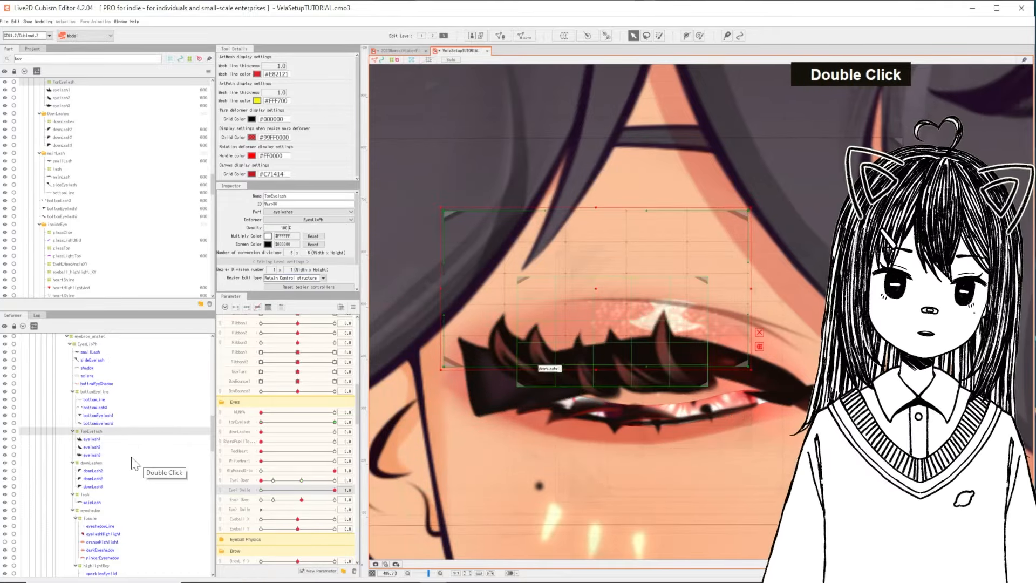
left_click(652, 339, "shift")
left_click(599, 324, "shift")
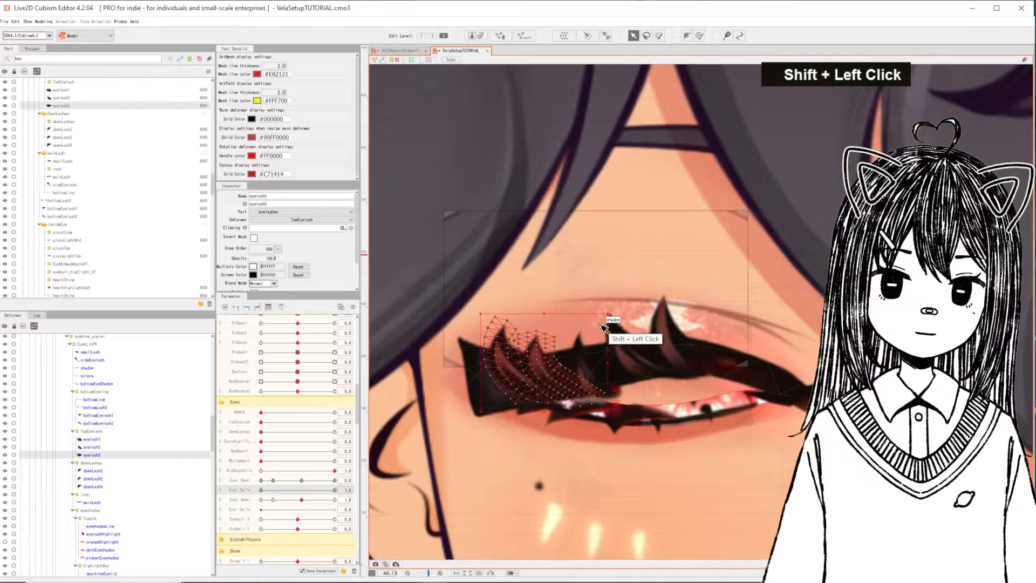
left_click(569, 372, "shift")
left_click_drag(590, 375, 589, 360)
Step: With EyeL Open at 1.0, draw a deform path across the sclera mesh from its outer to its inner corner
left_click(96, 502)
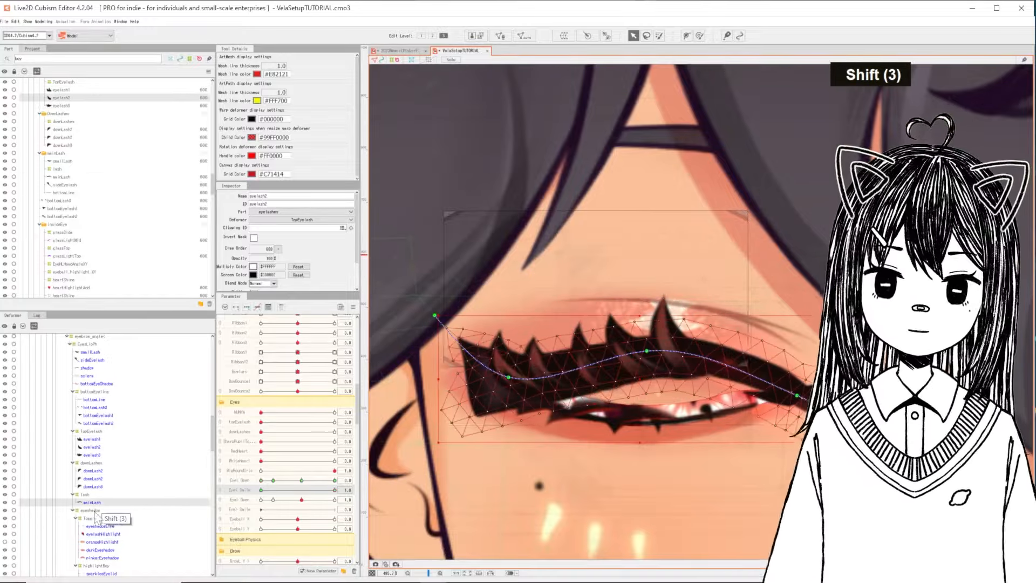
left_click(88, 368)
left_click(88, 375)
key("p")
right_click(335, 480)
left_click(459, 360)
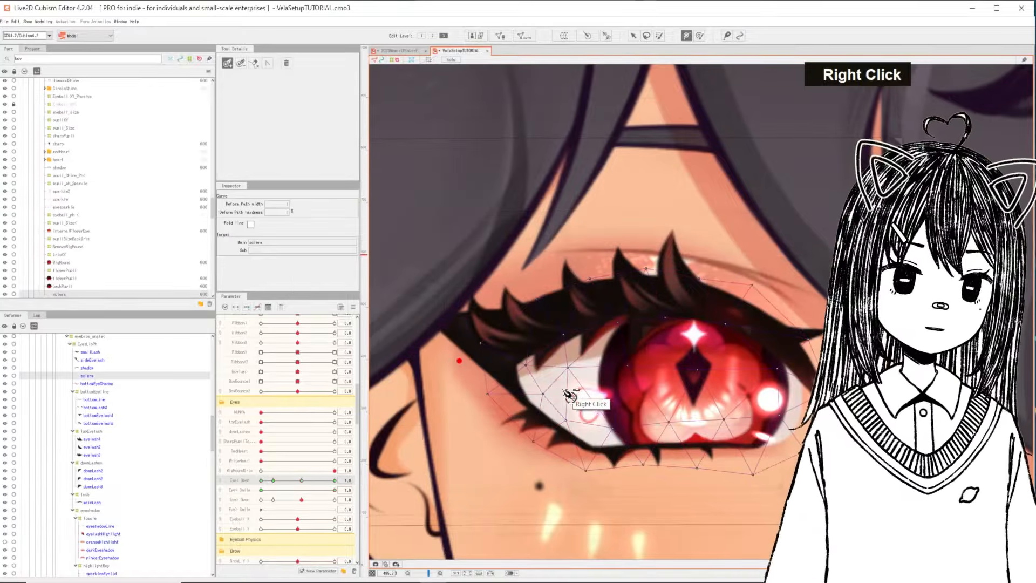
left_click(569, 377)
left_click(667, 383)
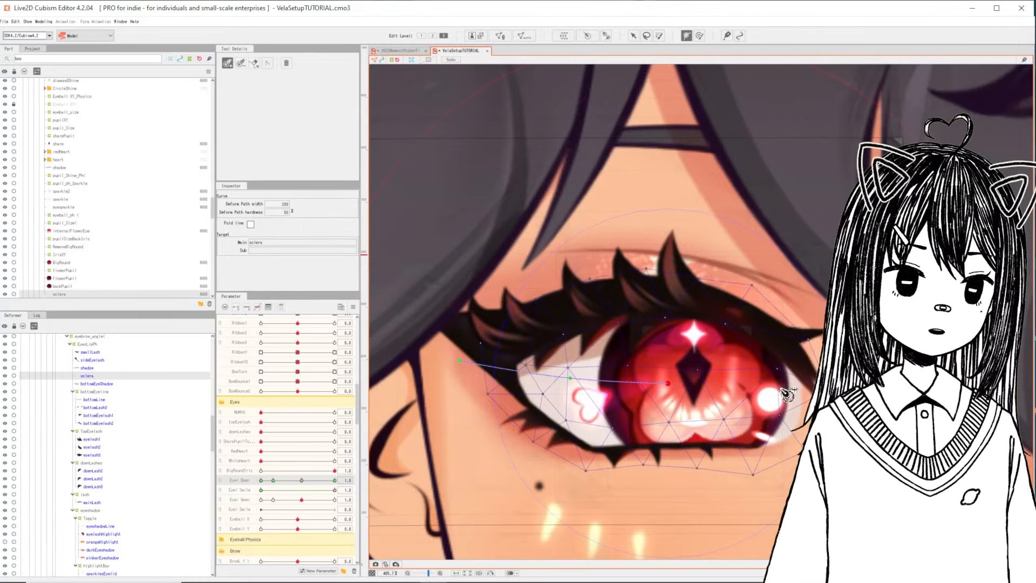
left_click(634, 36)
Step: Raise the sclera's path behind the lashes on the closed smiling eye, undoing the first attempt and rechecking the open eye
right_click(265, 484)
right_click(265, 485)
key("ctrl+z")
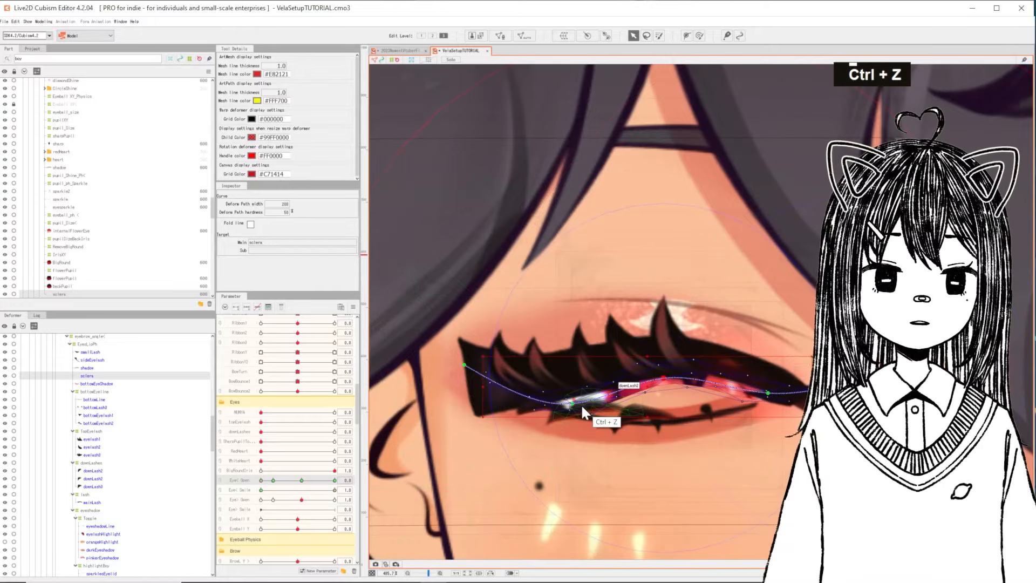
right_click(317, 484)
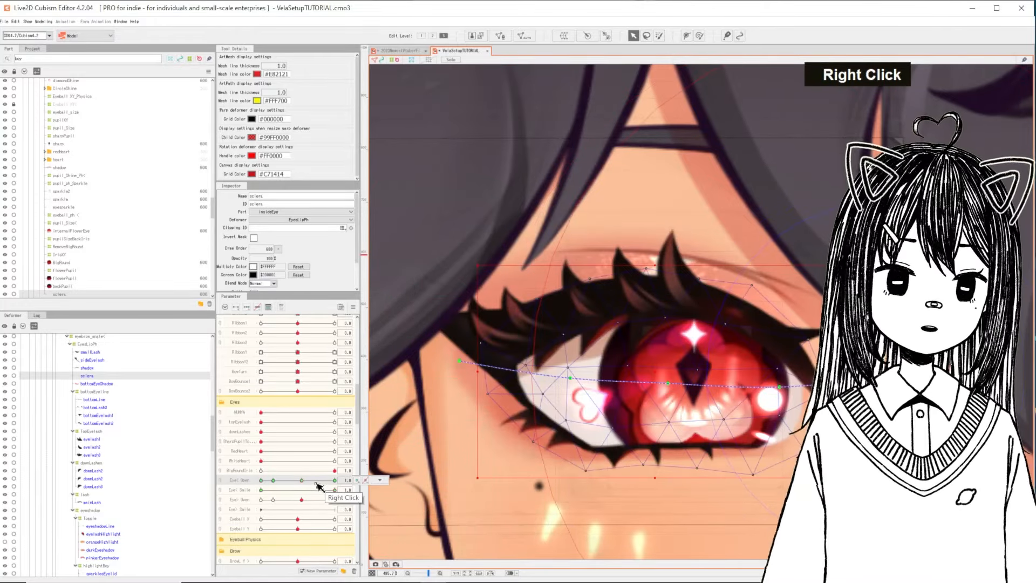
right_click(318, 484)
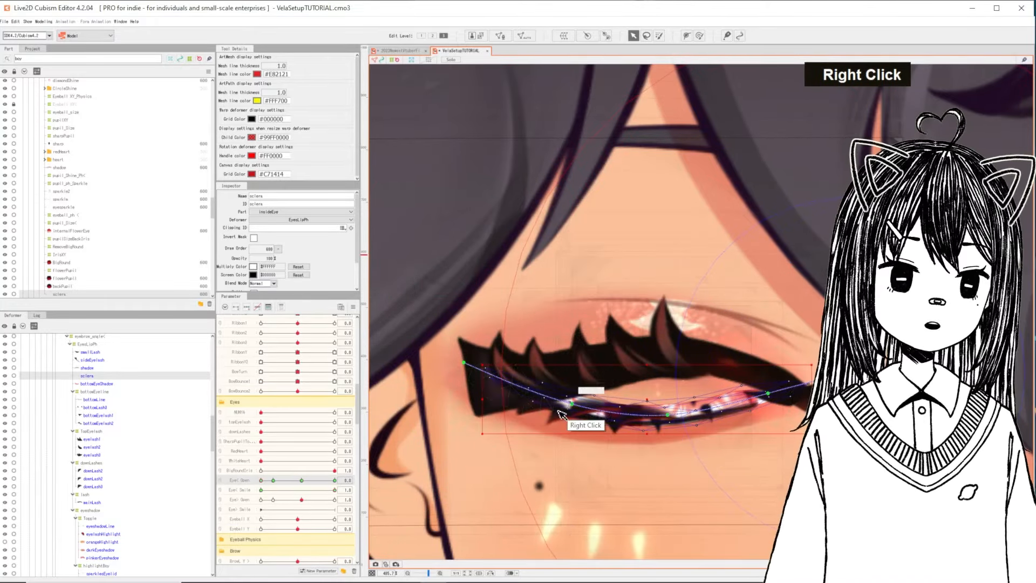
left_click_drag(572, 404, 570, 383)
Step: Raise the bottomEyeline deformer on the closed smiling eye and bend bottomLine's path up behind the upper lash
left_click(95, 391)
left_click(744, 427, "shift")
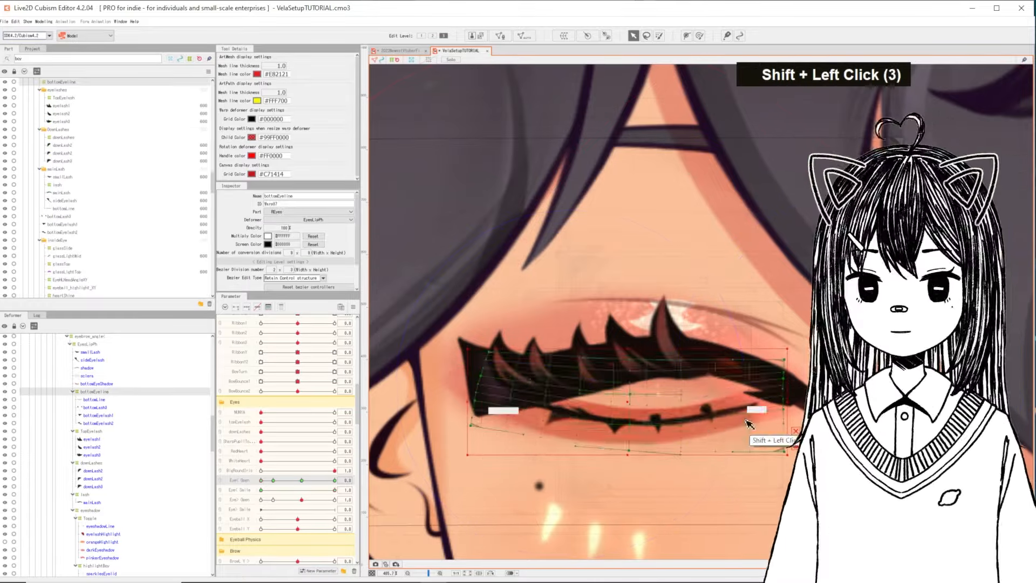
left_click_drag(628, 398, 628, 373)
left_click(499, 348, "shift")
left_click(94, 399)
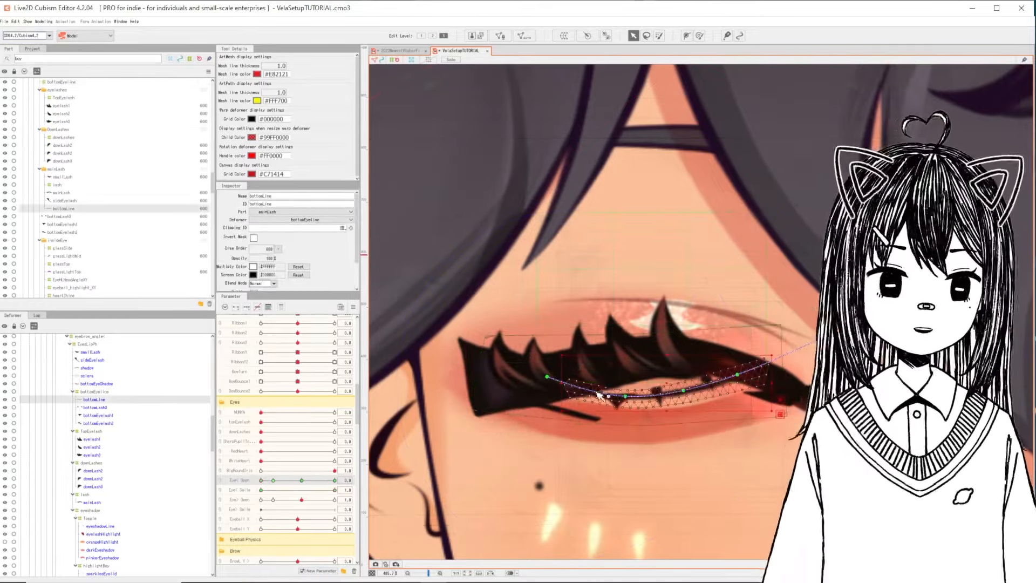
Step: Select the three bottom lash meshes under bottomEyeline and check them across EyeL Open and EyeL Smile
left_click(105, 407)
left_click(112, 414, "shift")
left_click(118, 422, "shift")
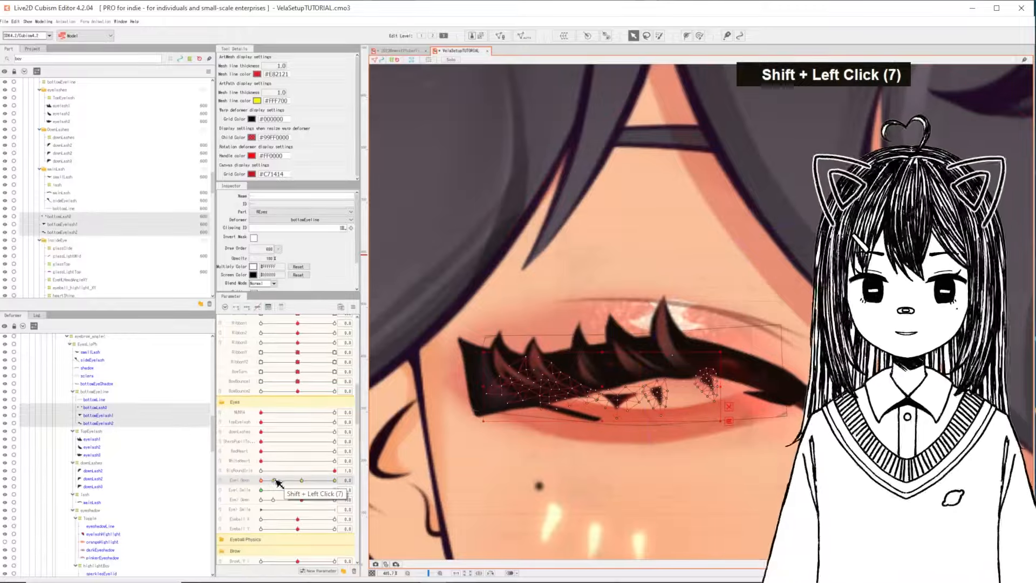
right_click(263, 490)
right_click(296, 481)
right_click(336, 480)
right_click(262, 480)
right_click(335, 490)
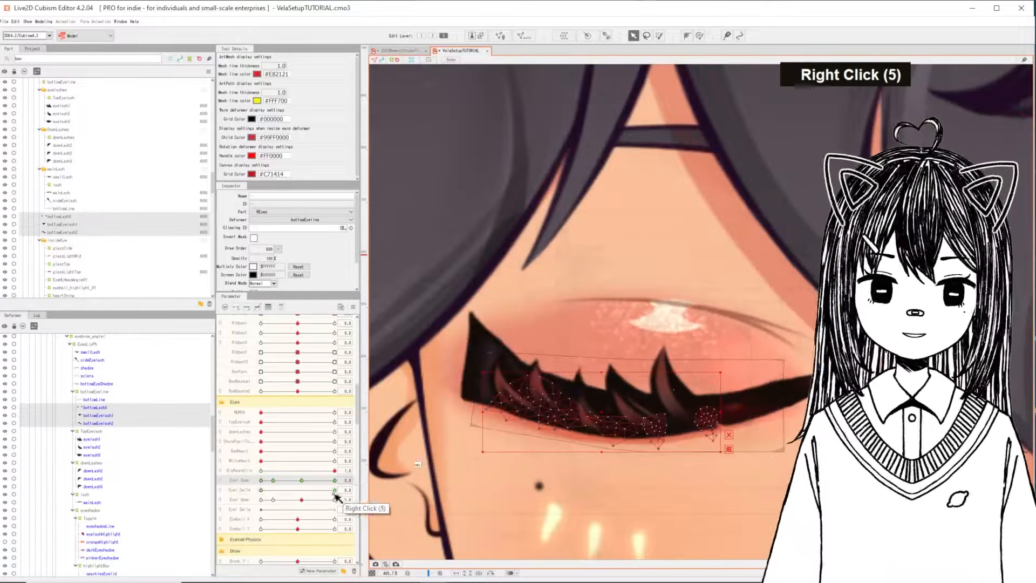
Step: At EyeL Smile 1.0, raise the bottom lash meshes one by one until they are tucked behind the upper lash
right_click(335, 490)
left_click(588, 380)
left_click(135, 415)
left_click_drag(620, 398, 620, 377)
left_click(132, 407)
left_click_drag(684, 387, 675, 354)
Step: Raise sideEyelash behind the arched upper lash and select smallLash
left_click(96, 360)
left_click_drag(571, 413, 575, 382)
left_click(92, 351)
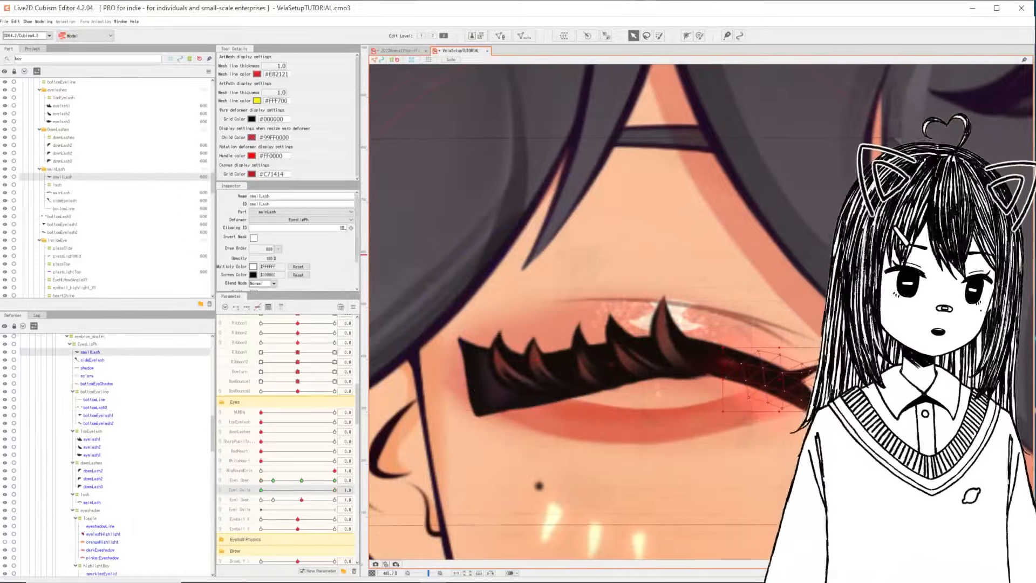
Step: Raise eyeshadowLine's two middle path points slightly for the closed smiling eye
scroll(745, 337, "down", 3)
double_click(104, 556)
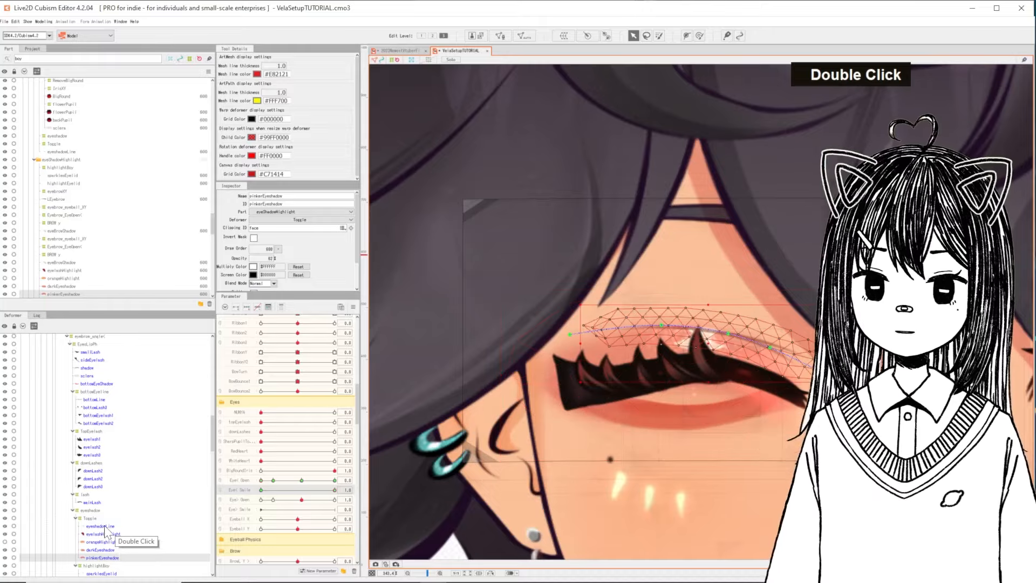
double_click(100, 526)
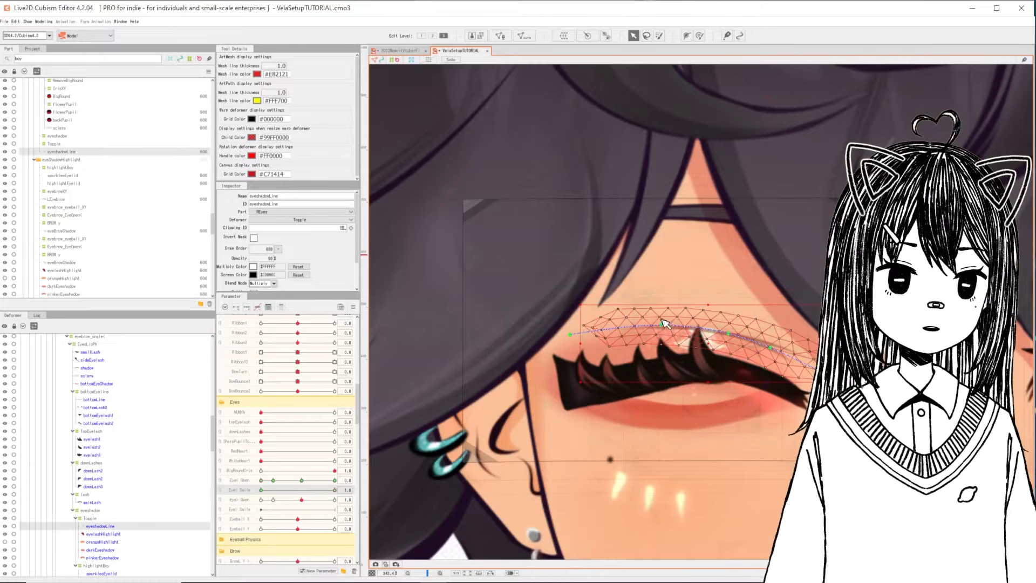
left_click_drag(664, 324, 660, 319)
left_click_drag(729, 332, 730, 327)
Step: Move the sparkleEyelid and highlightEyelid meshes together slightly upward on the smiling eyelid
scroll(102, 518, "down", 2)
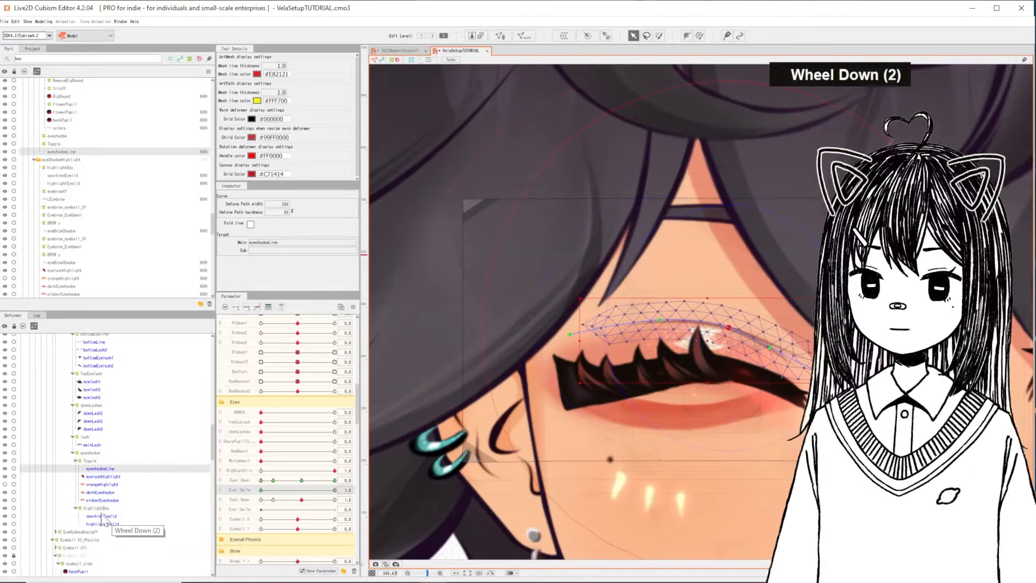
left_click(102, 517)
left_click(102, 523, "shift")
left_click_drag(693, 357, 688, 347)
Step: Select the eyeshadow meshes under Toggle except orangeHighlight and undo the last two edits
left_click(100, 468)
left_click(103, 500, "shift")
left_click(102, 484, "ctrl")
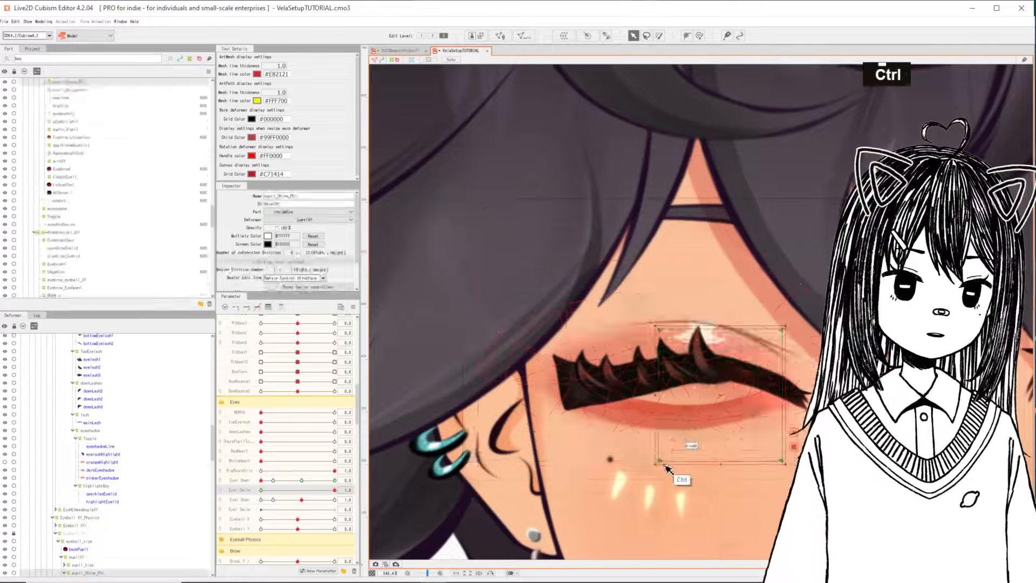
key("ctrl+z")
key("ctrl+z")
Step: Draw a deform path along the bottomEyeShadow mesh and compare the EyeL Open keys, ending on the closed eye
scroll(106, 428, "up", 2)
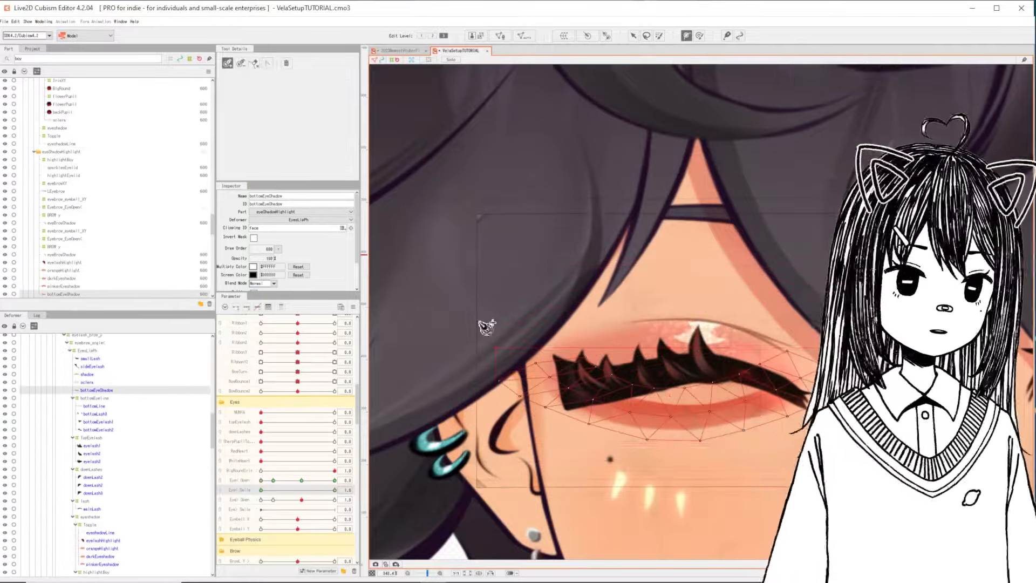
double_click(588, 415)
right_click(625, 442)
right_click(302, 480)
right_click(273, 480)
right_click(260, 480)
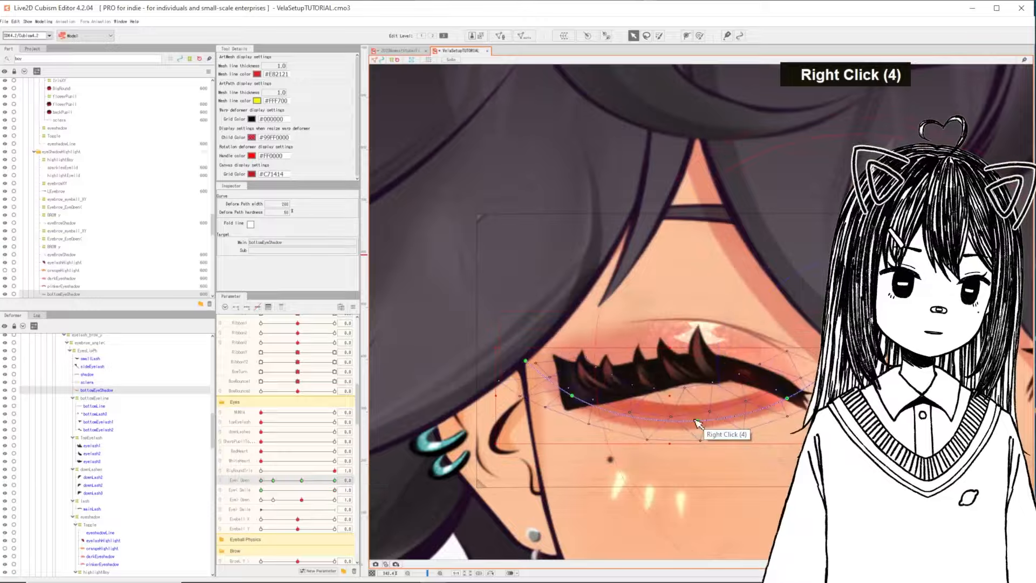
Step: Reshape bottomEyeShadow's path for the closed smile by raising its middle and inner points and moving its outer points inward and down
left_click_drag(695, 421, 697, 383)
left_click_drag(786, 423, 788, 396)
left_click_drag(572, 401, 587, 408)
left_click_drag(525, 360, 560, 408)
Step: Examine how the bottom lash meshes move between EyeL Open's lowest keys at different EyeL Smile settings
right_click(274, 480)
right_click(273, 480)
right_click(274, 480)
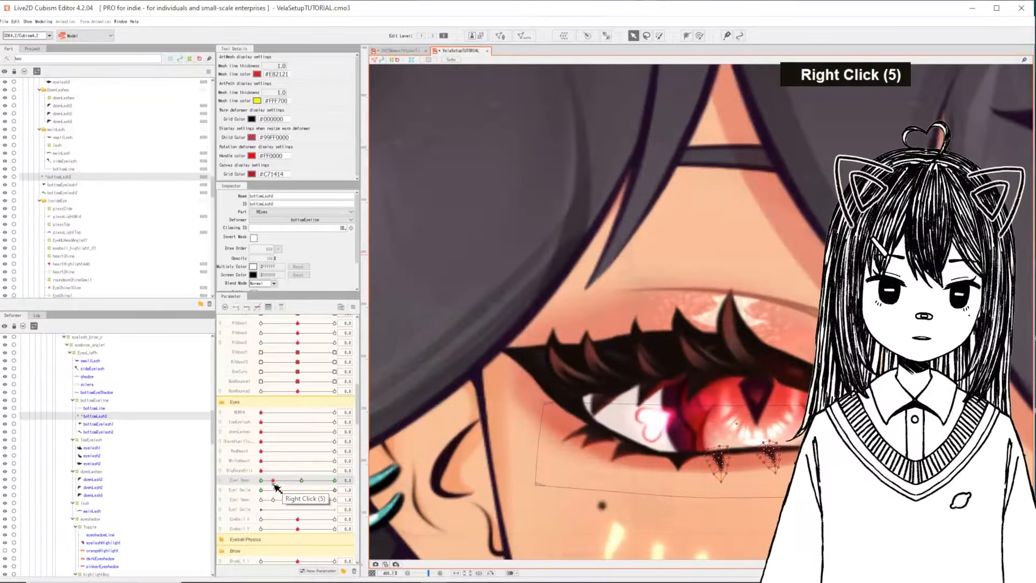
left_click_drag(274, 484, 263, 486)
right_click(267, 486)
right_click(270, 486)
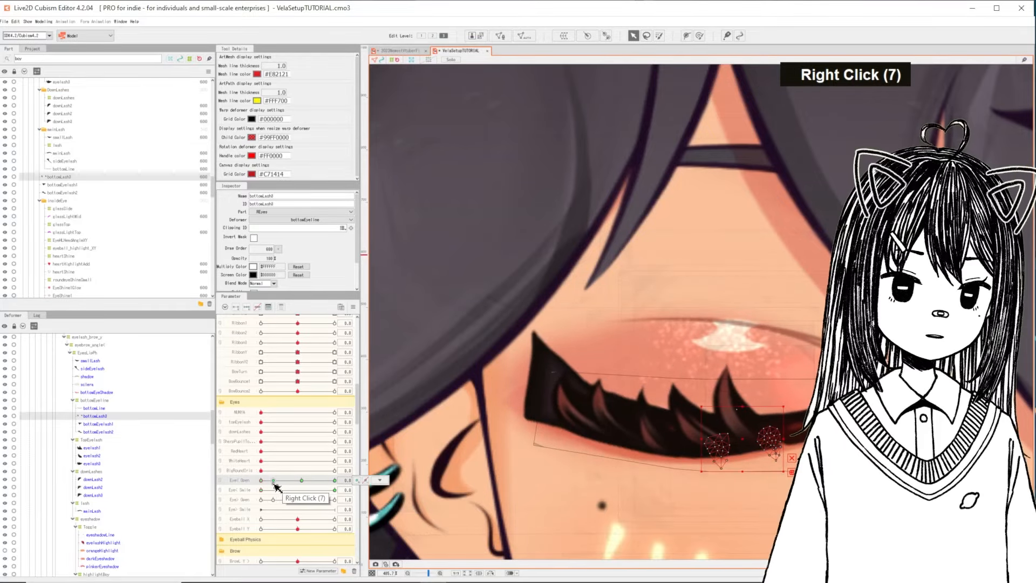
right_click(273, 483)
right_click(334, 490)
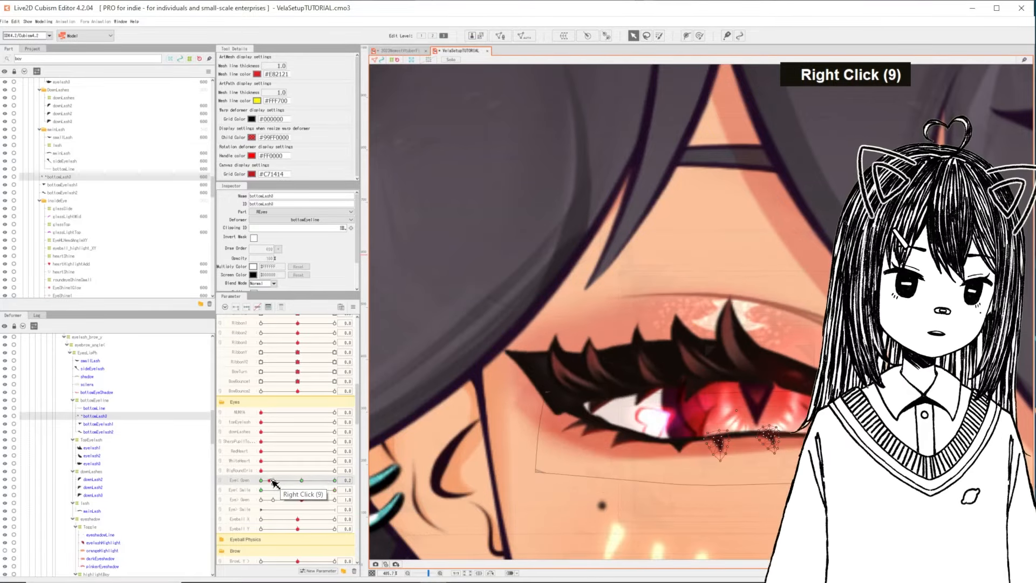
right_click(277, 480)
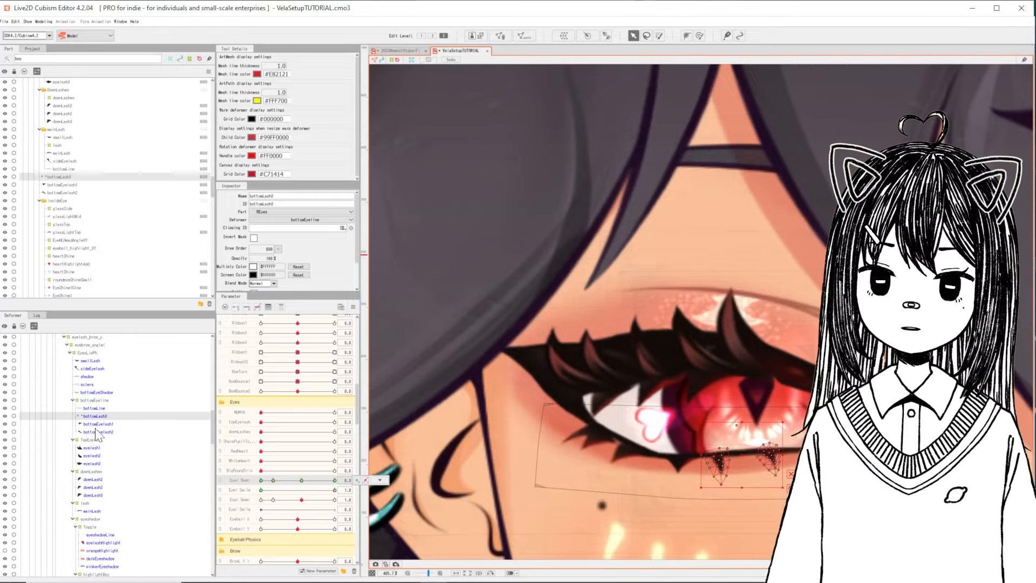
left_click(98, 432)
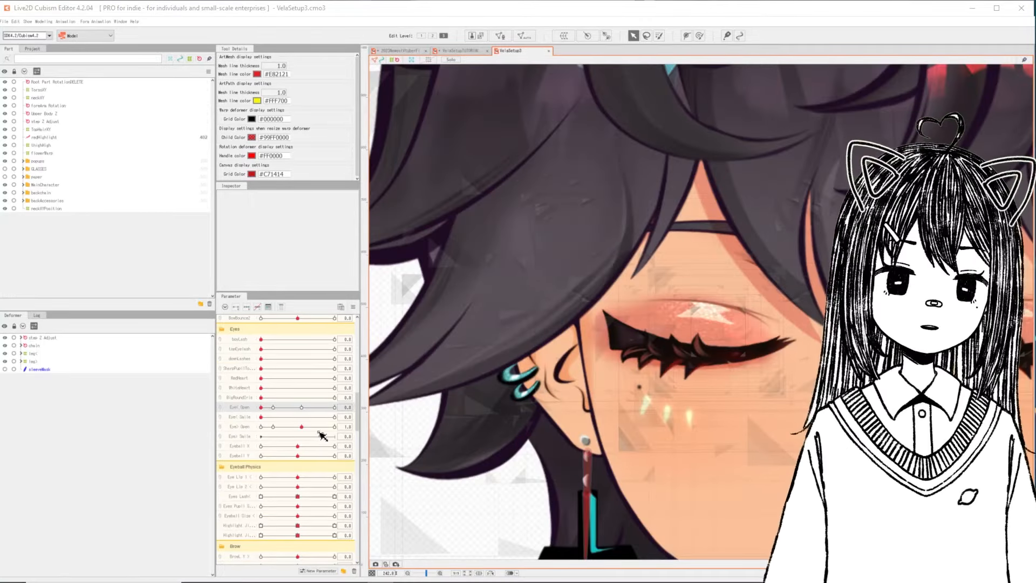
Step: Preview the eye across EyeL Open's keys with EyeL Smile off and full, ending on the open eye
right_click(305, 409)
left_click_drag(304, 408, 241, 413)
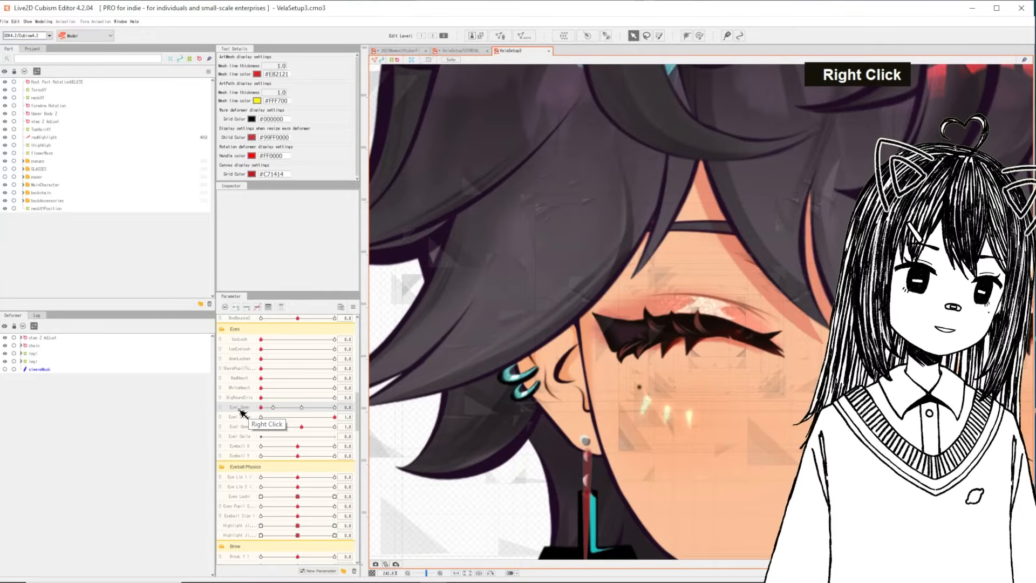
right_click(345, 417)
right_click(345, 409)
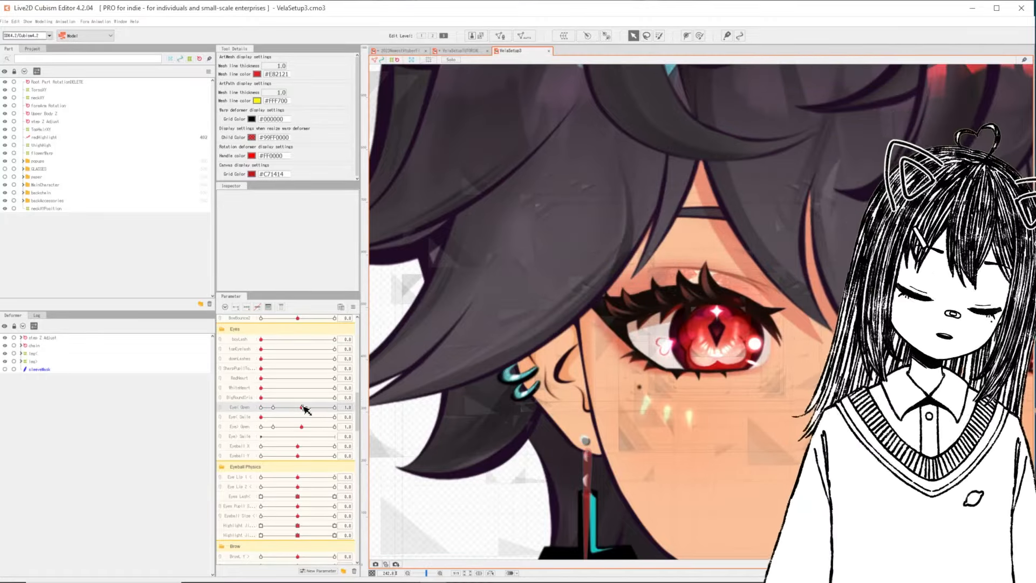
left_click_drag(303, 408, 200, 423)
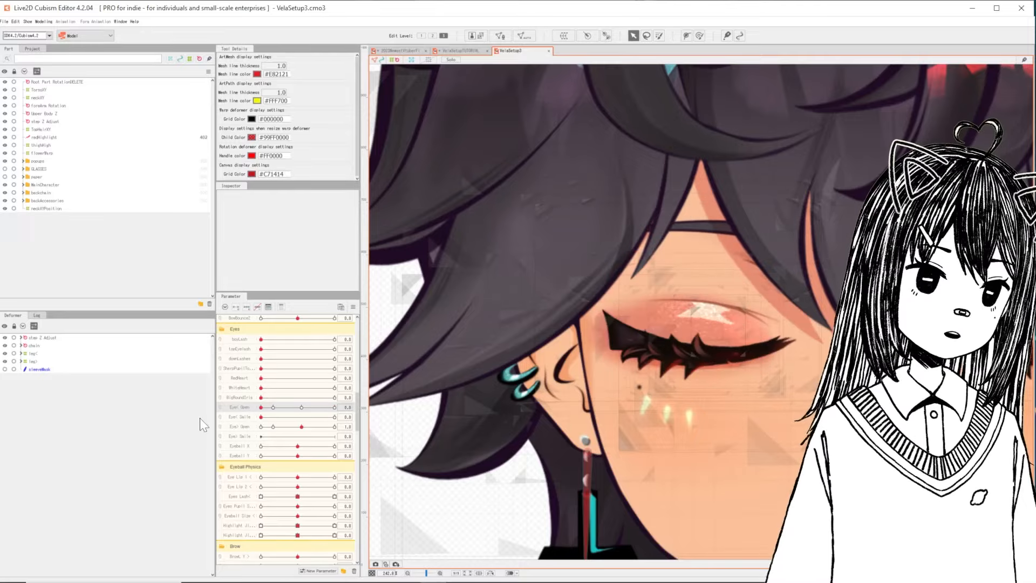
left_click_drag(300, 415, 342, 431)
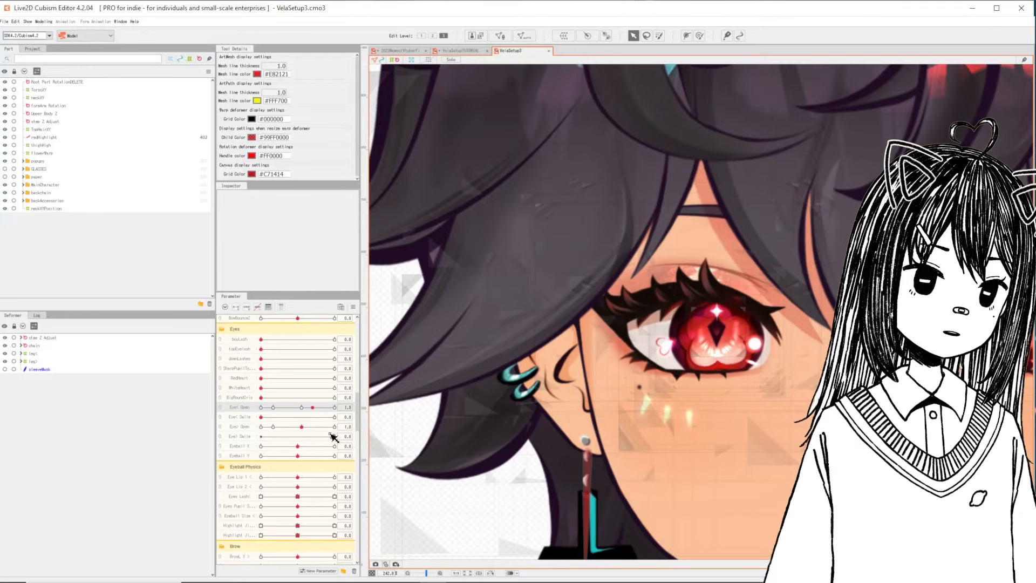
left_click_drag(334, 431, 385, 437)
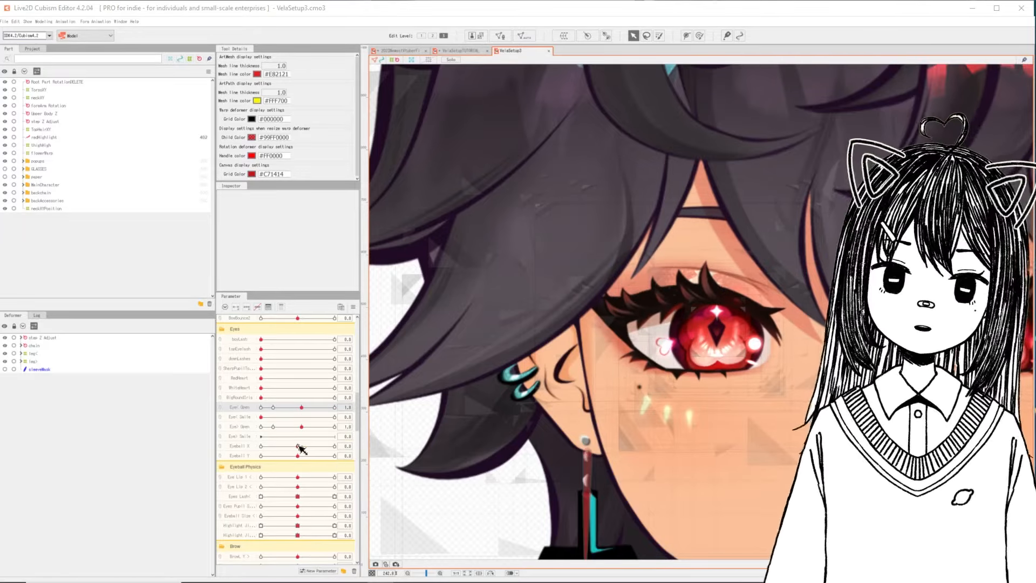
Step: Preview Eyeball X at its maximum and return it to its default
left_click_drag(300, 448, 477, 465)
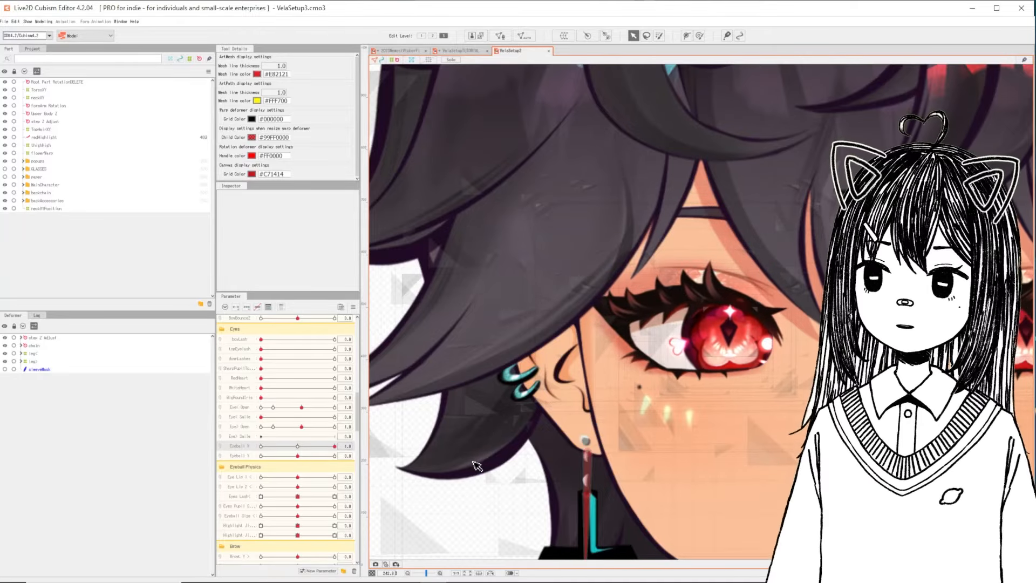
right_click(306, 445)
left_click(273, 455)
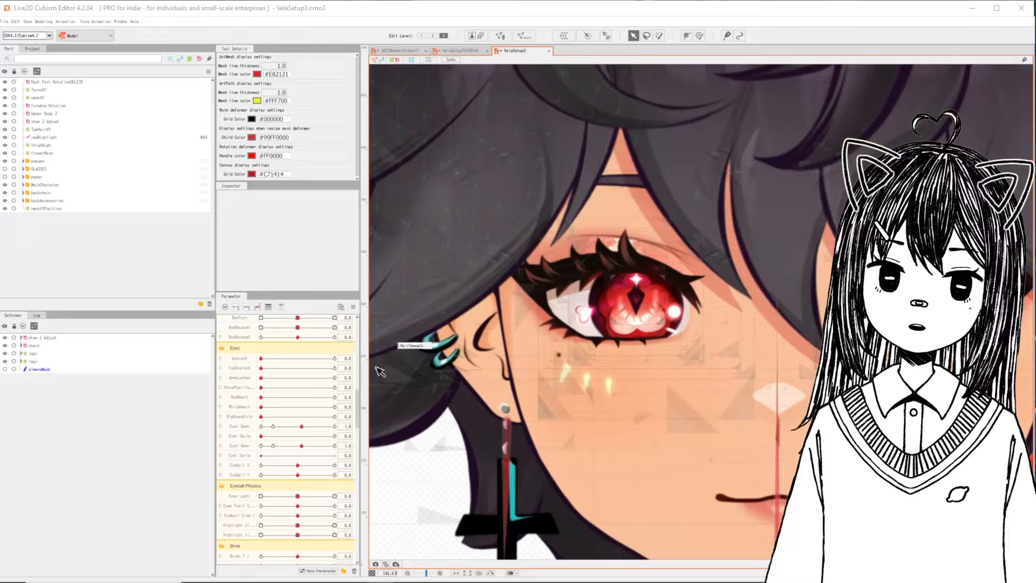
Step: Preview the Eyeball Physics motions for lashes, pupil size, eyeball size and both highlights, resetting each to its default
left_click_drag(296, 497, 395, 495)
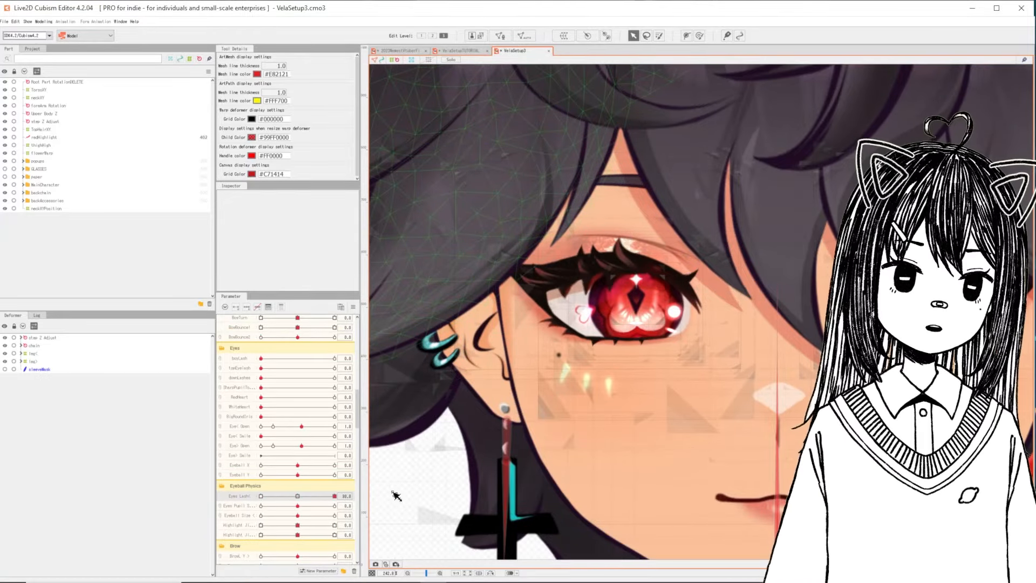
right_click(312, 499)
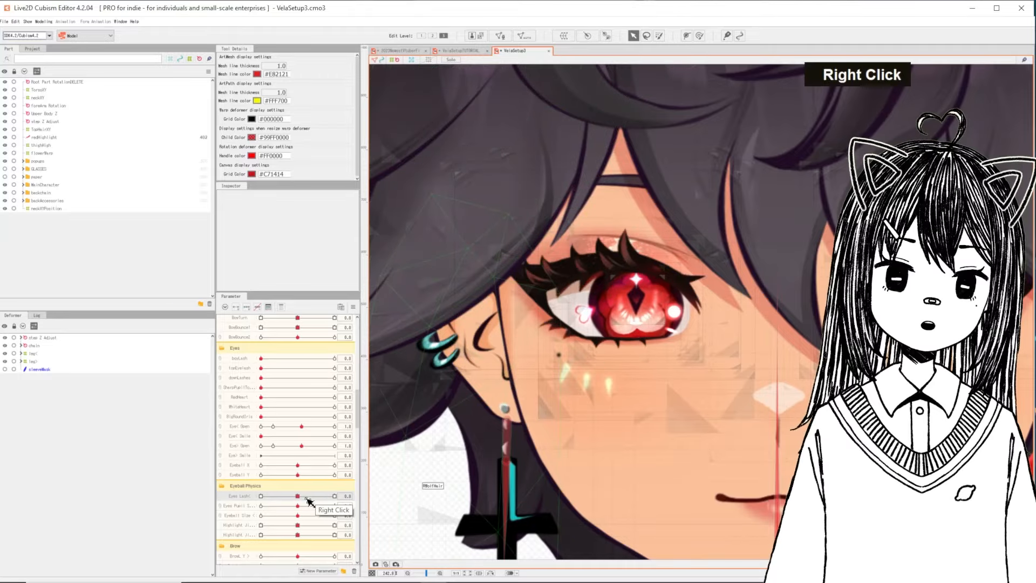
left_click_drag(299, 507, 380, 522)
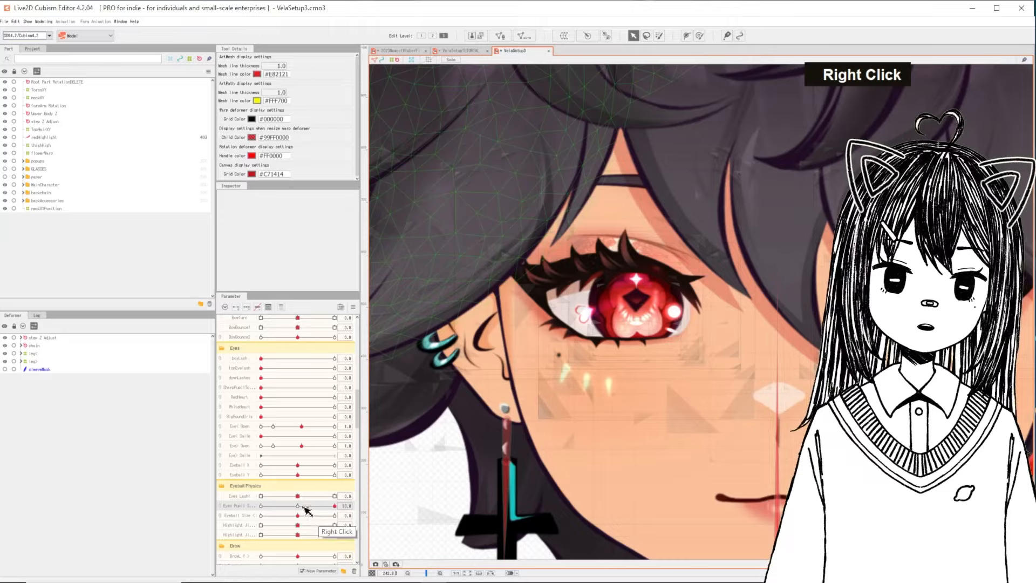
right_click(307, 509)
left_click_drag(297, 515, 210, 526)
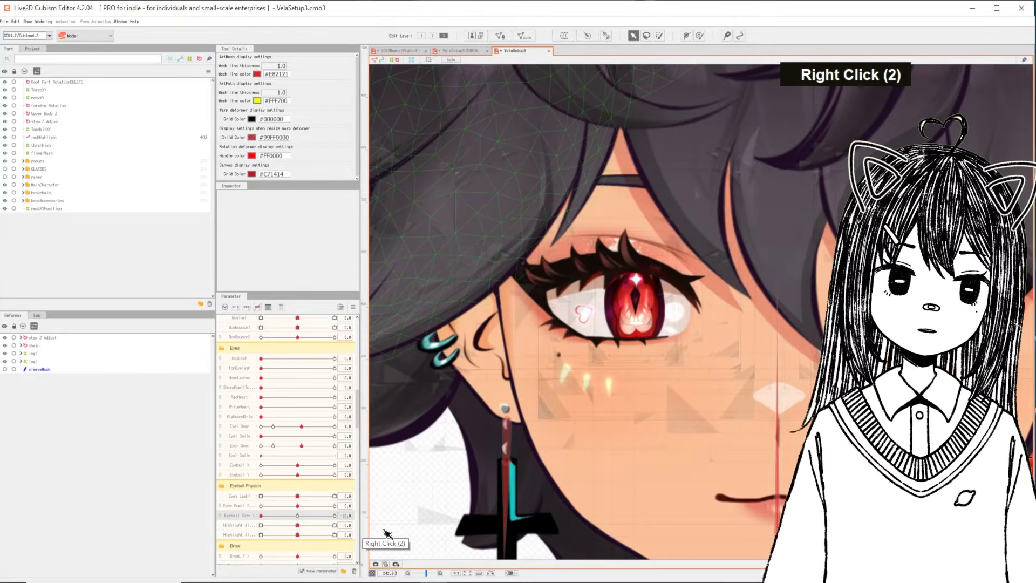
right_click(302, 515)
left_click_drag(298, 525, 212, 534)
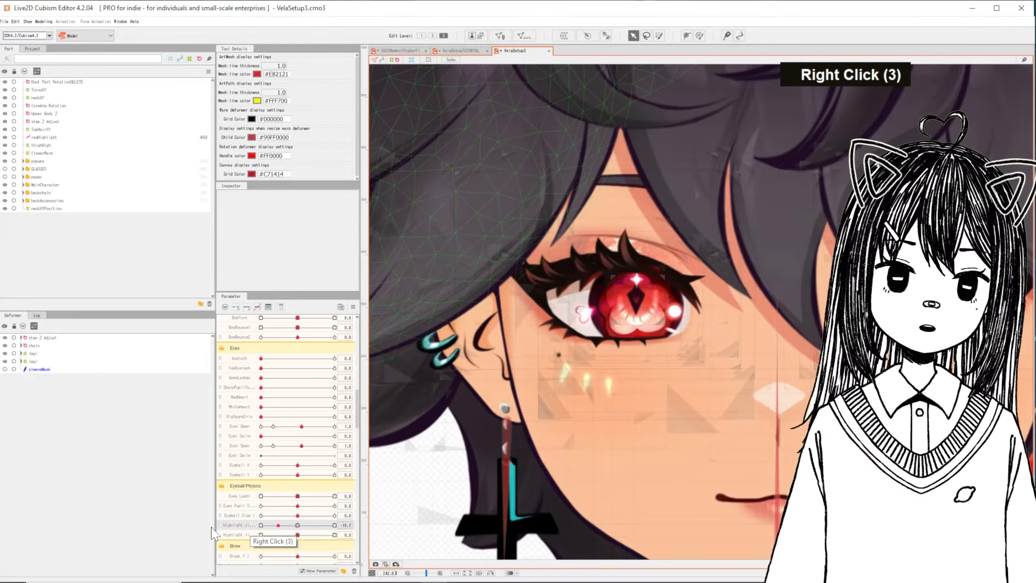
right_click(305, 532)
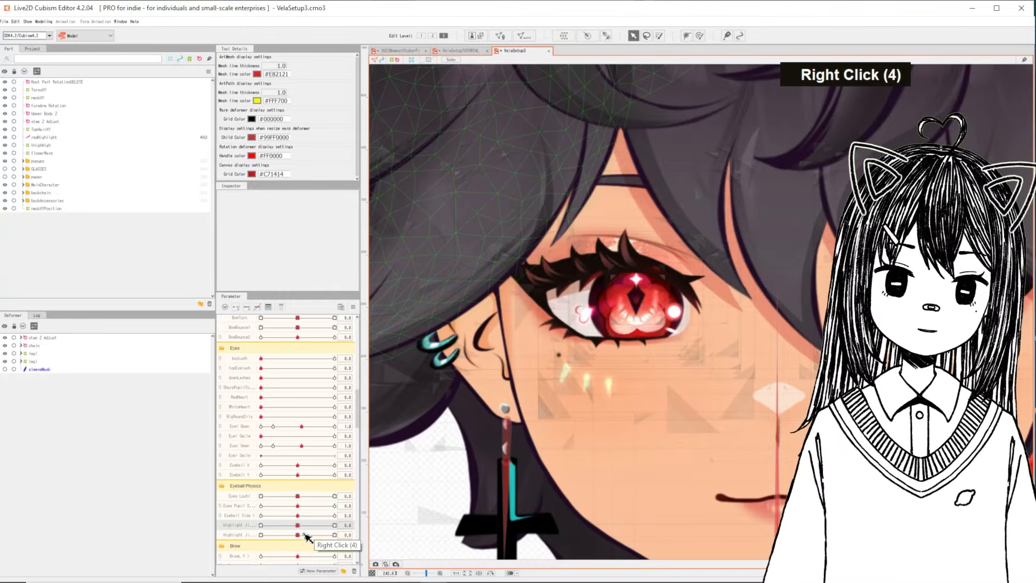
left_click_drag(305, 534, 351, 534)
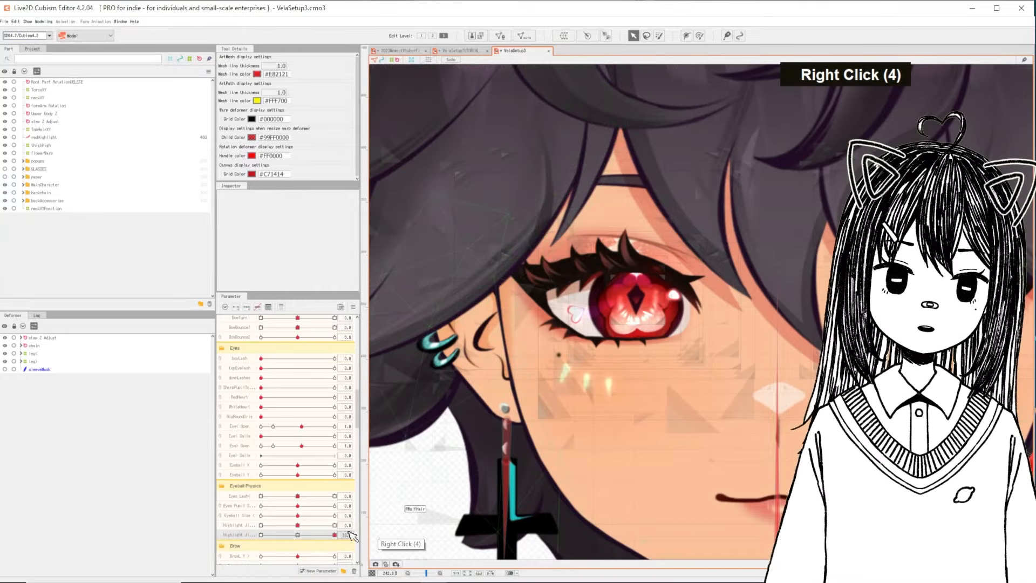
right_click(299, 534)
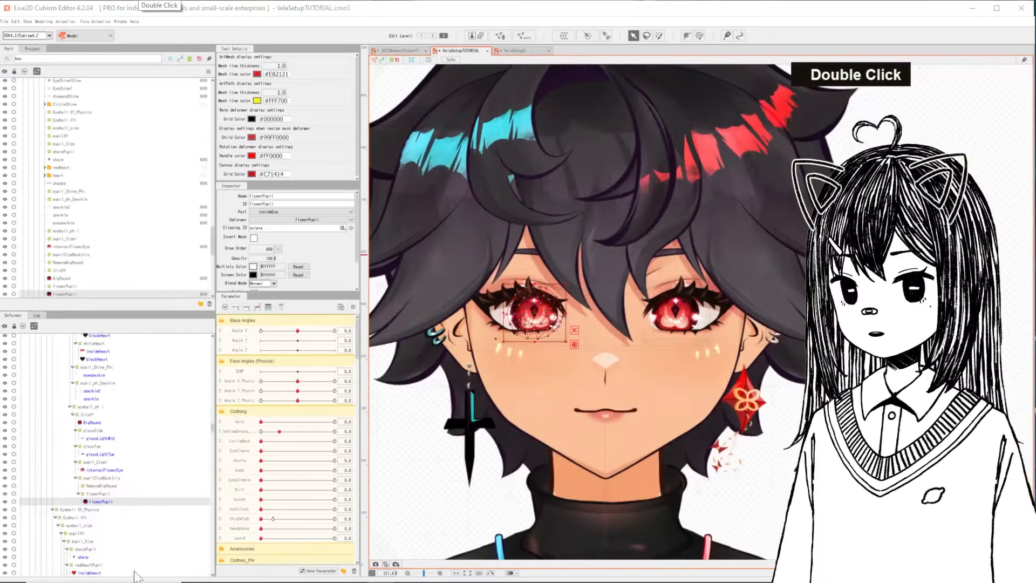
Step: Select the finished left eye's top deformer with its whole hierarchy down to flowerPupil in VelaSetupTUTORIAL and copy it
scroll(138, 480, "up", 2)
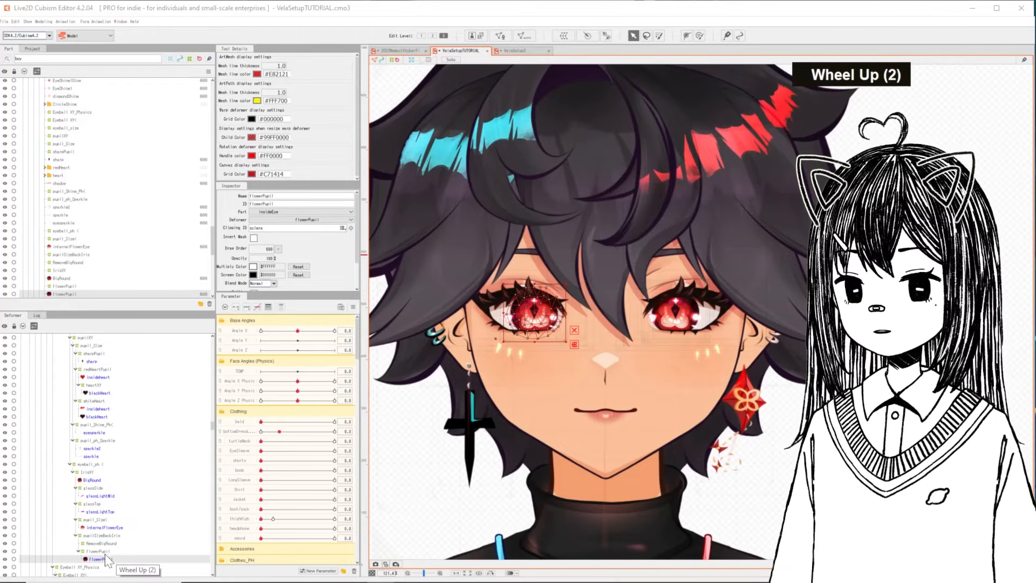
scroll(107, 561, "up", 9)
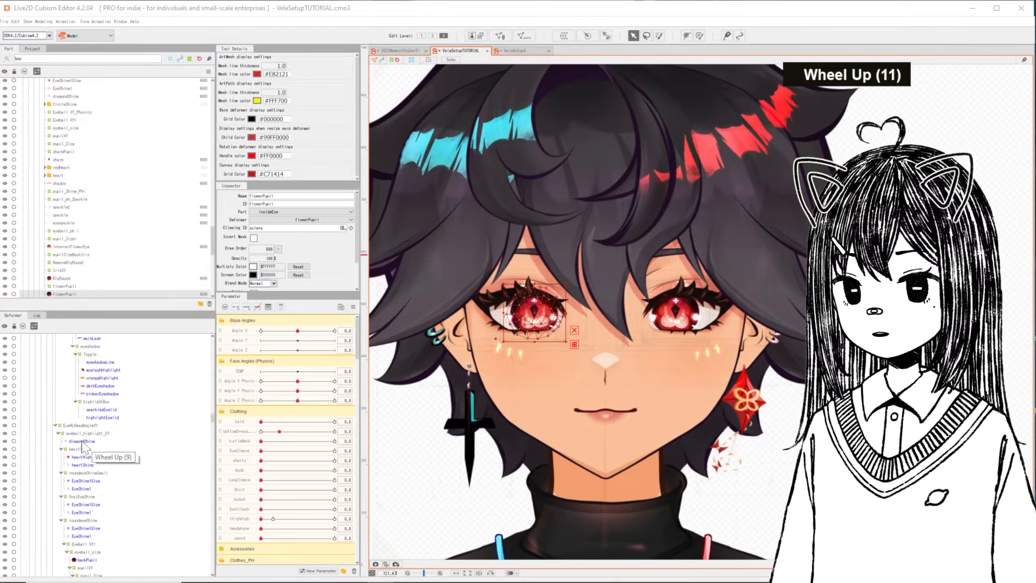
scroll(82, 444, "up", 3)
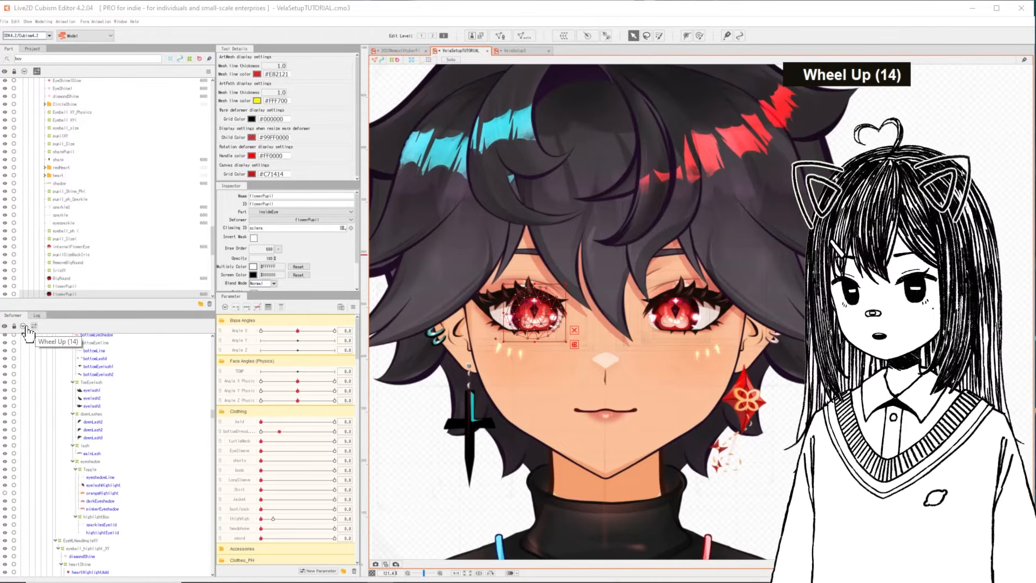
scroll(109, 443, "up", 2)
scroll(108, 418, "up", 1)
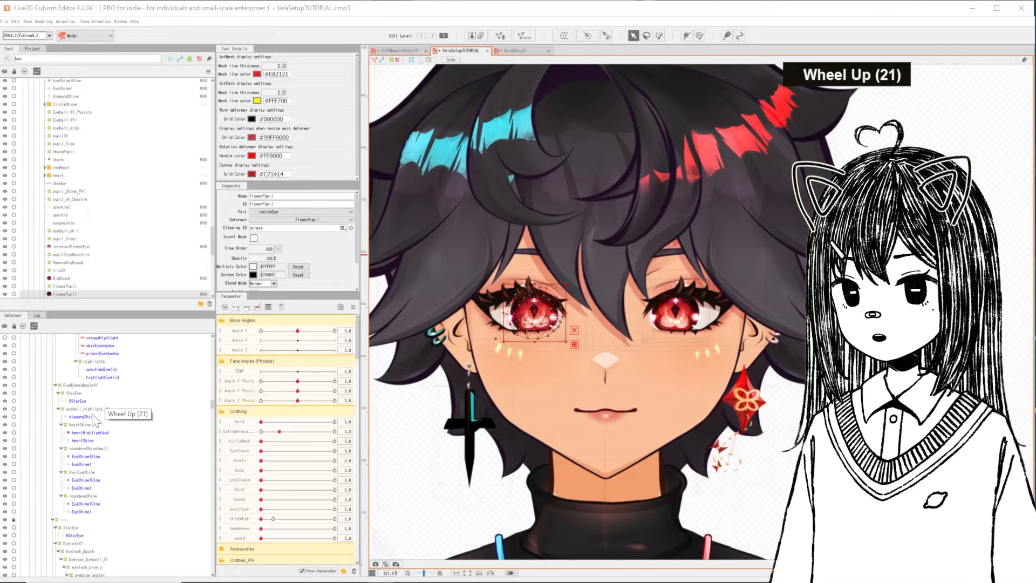
scroll(89, 475, "down", 4)
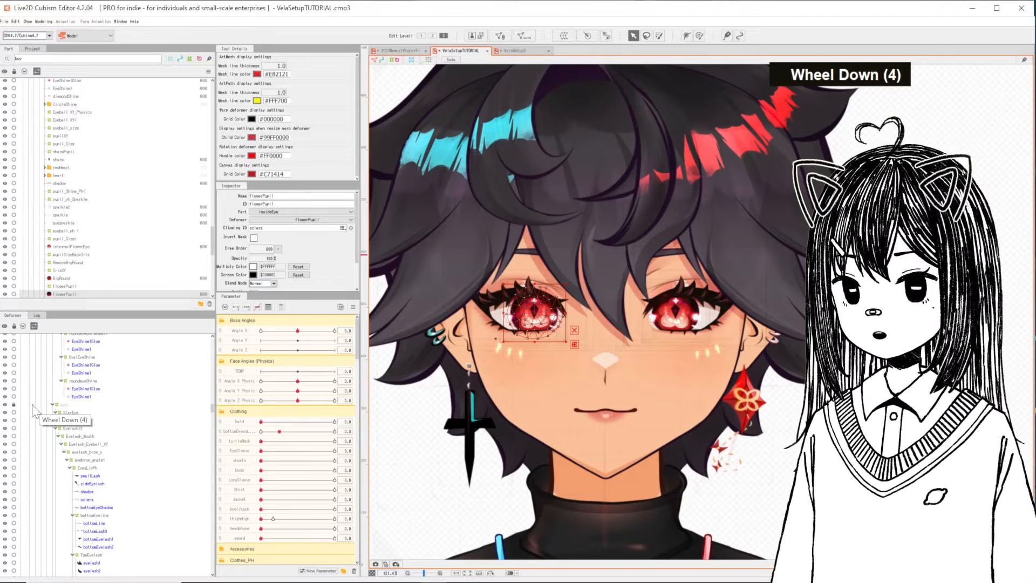
left_click(61, 404, "shift")
scroll(84, 432, "down", 20)
key("ctrl+c")
Step: Paste the copied eye hierarchy with the original eye's top deformer selected
left_click(84, 405)
scroll(83, 421, "up", 11)
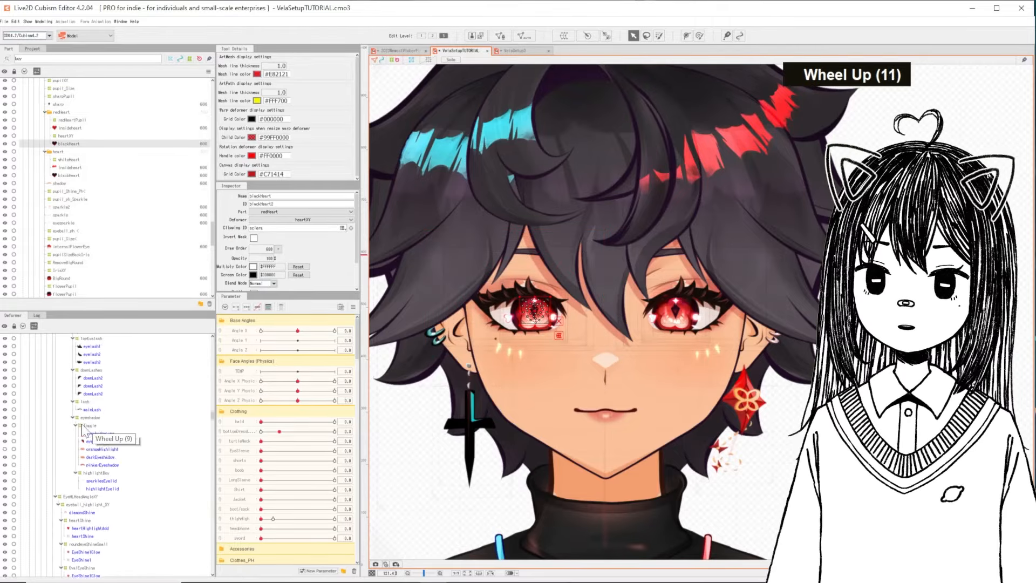
scroll(82, 430, "up", 7)
left_click(63, 419)
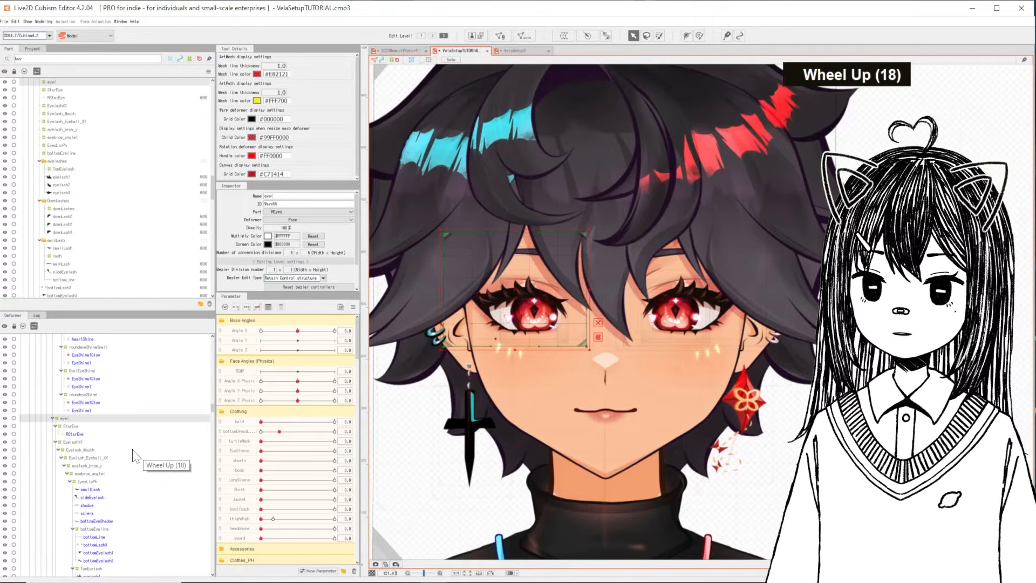
key("ctrl+v")
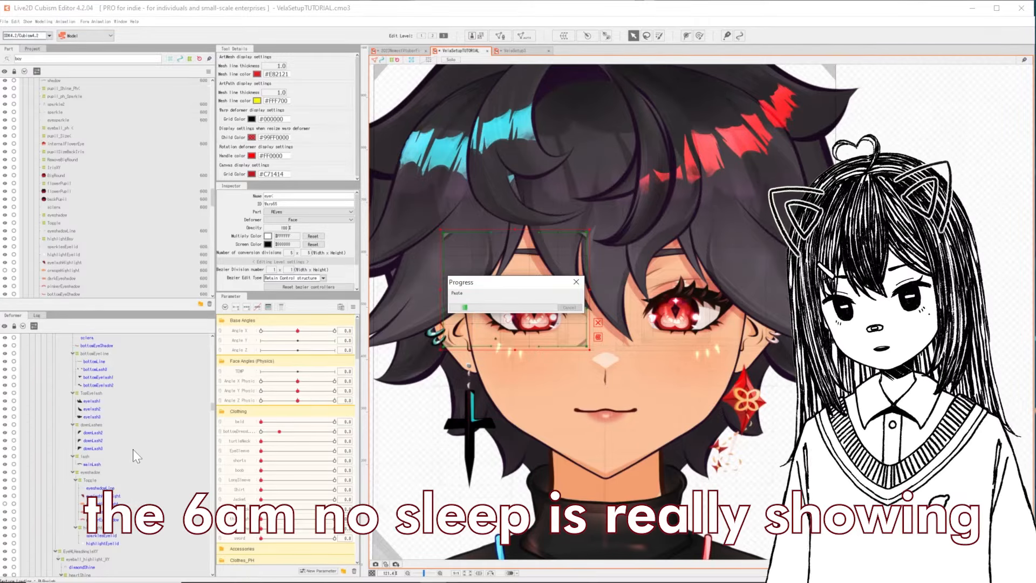
Step: Collapse the pasted eye hierarchy and rename its top deformer, replacing the last character with ">"
scroll(134, 449, "up", 6)
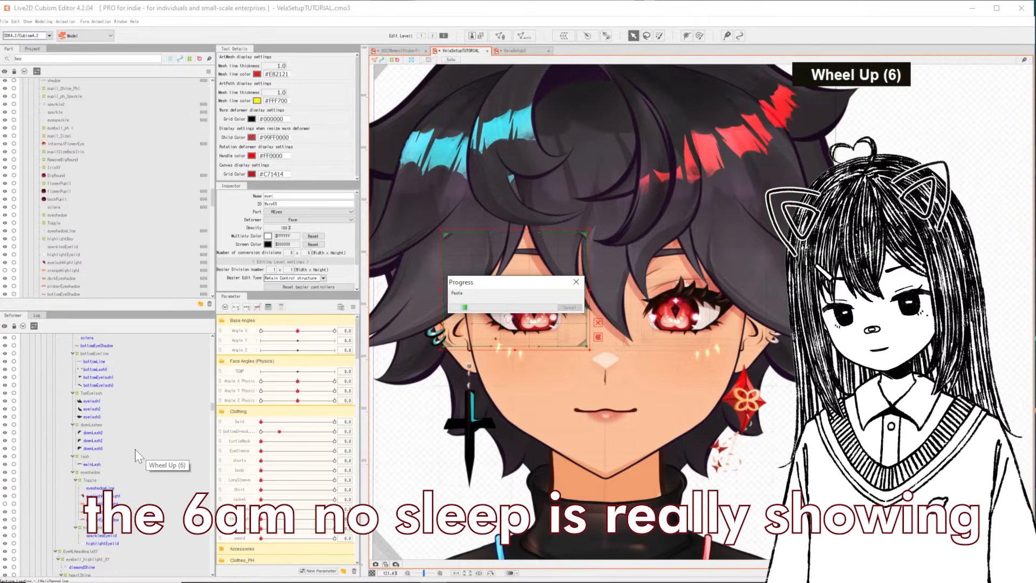
scroll(128, 436, "up", 7)
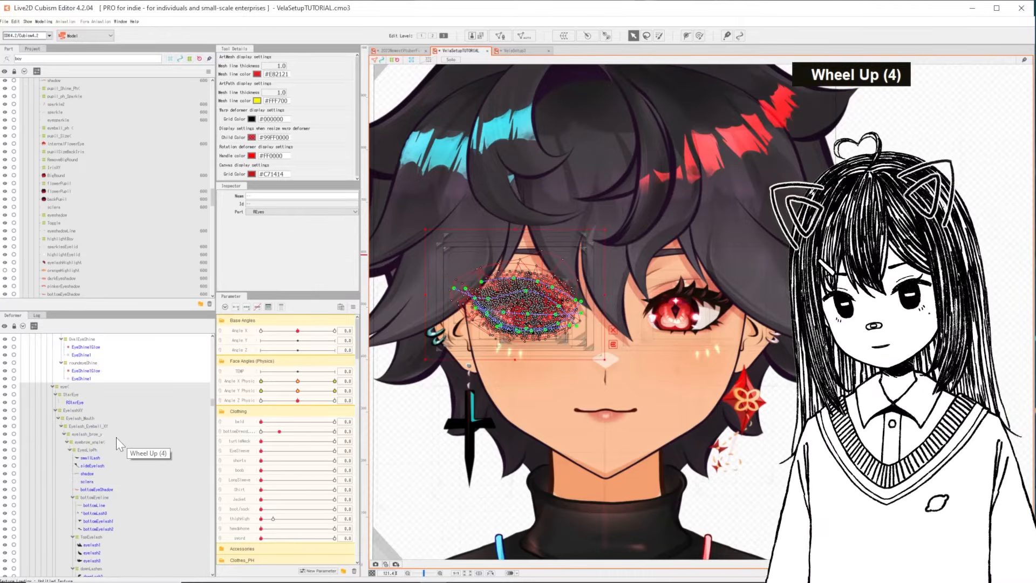
left_click(54, 473)
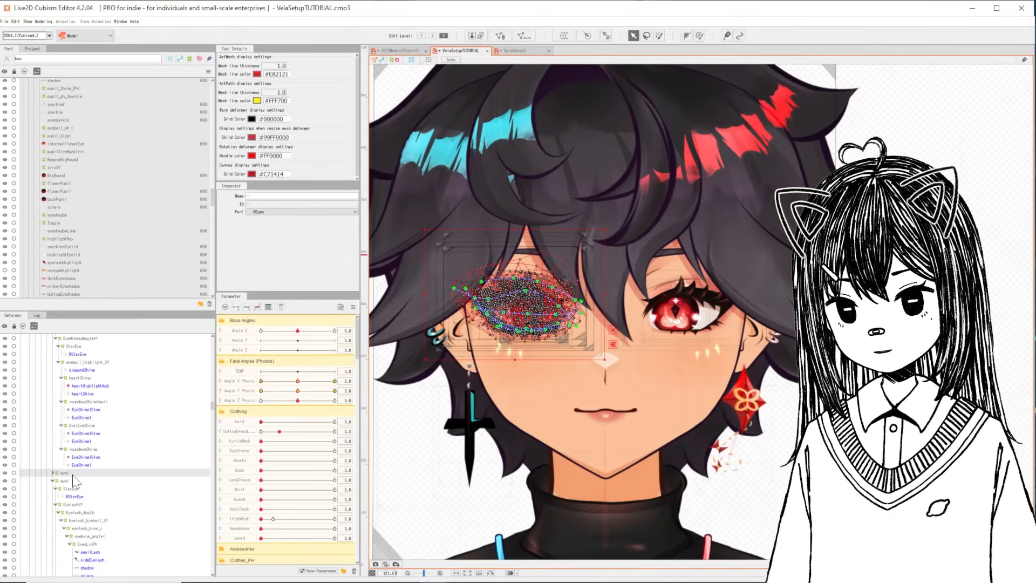
left_click(74, 476)
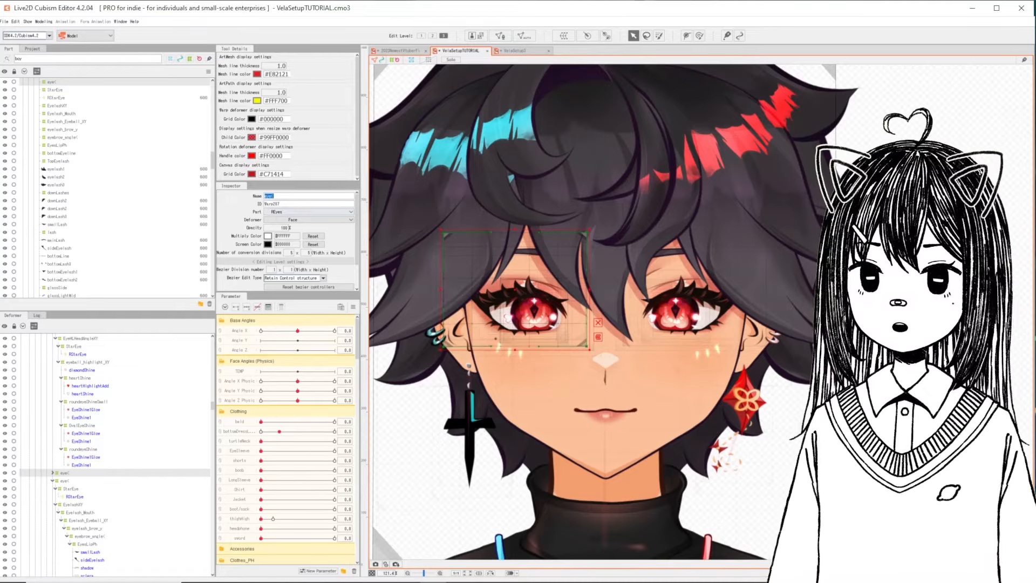
key("Right")
key("BackSpace")
type(">")
key("Return")
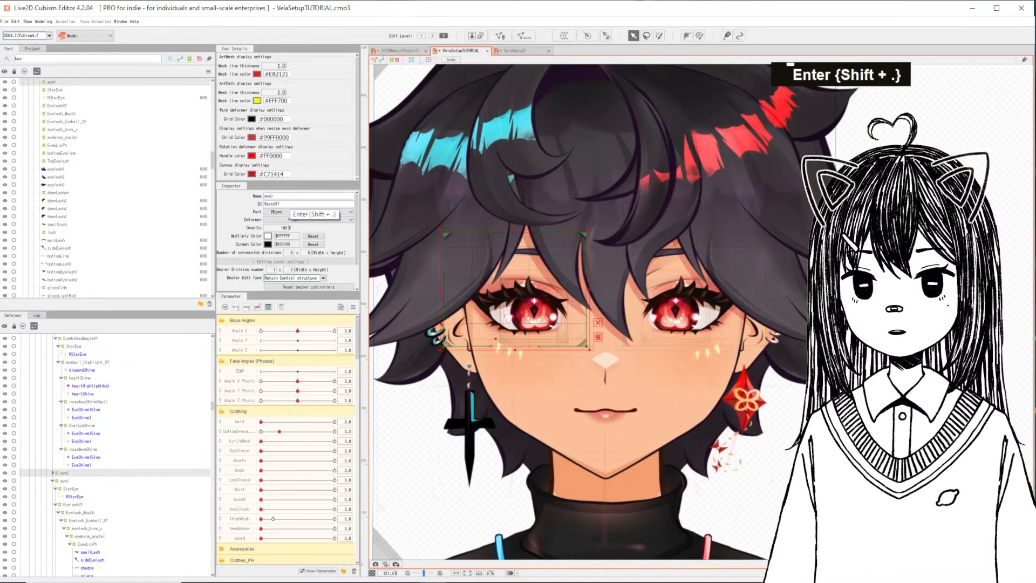
Step: Reflect the duplicated eye deformer together with all its children, and check both eyes closed and open with EyeL Open
left_click(23, 326)
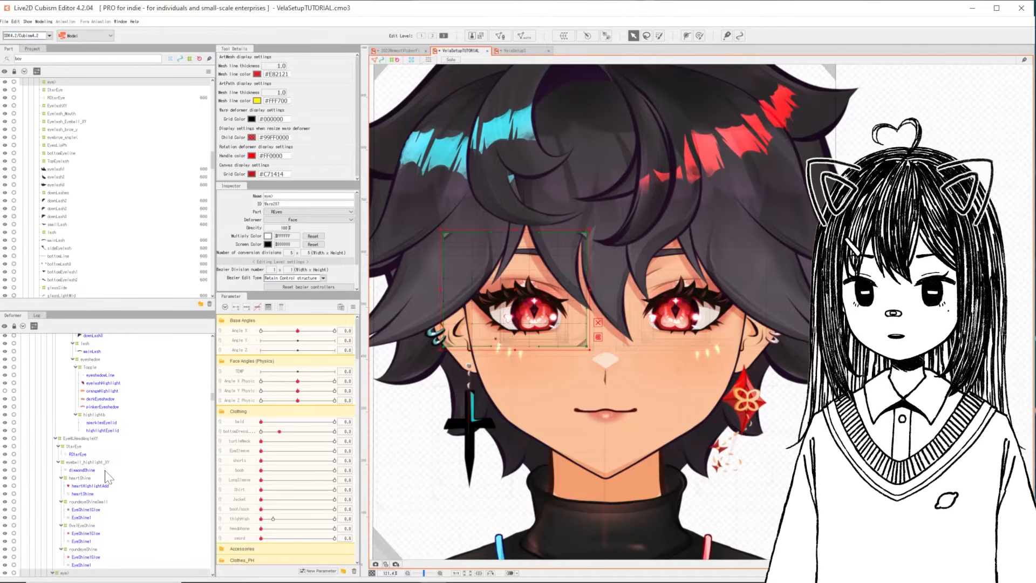
scroll(79, 504, "down", 6)
scroll(79, 506, "down", 17)
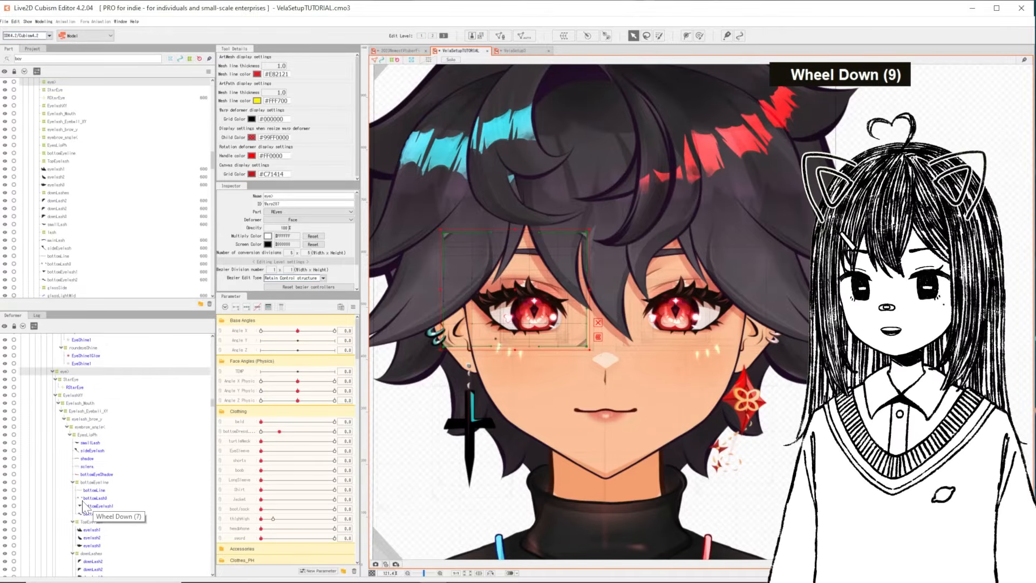
left_click(528, 306, "shift")
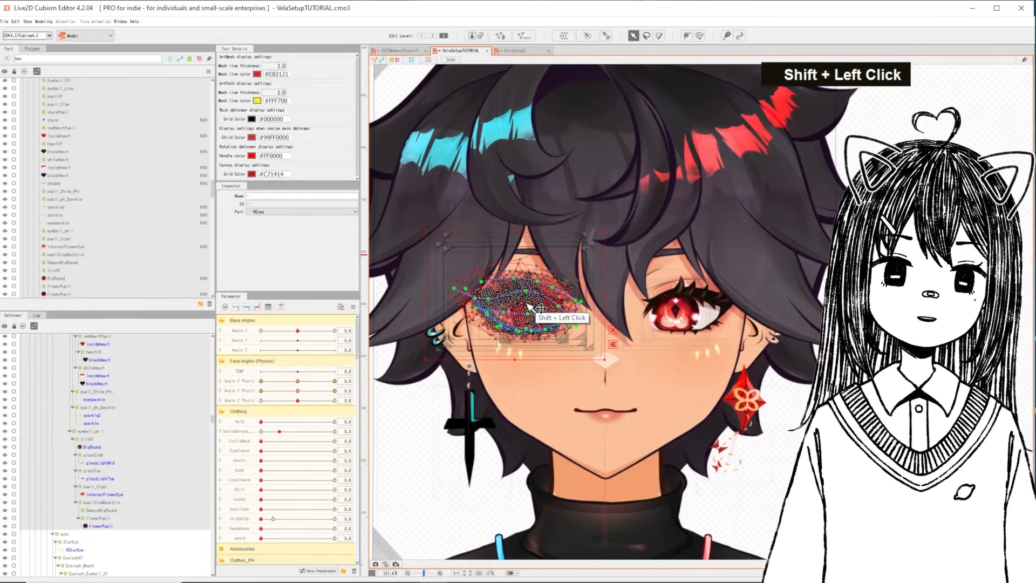
right_click(524, 302)
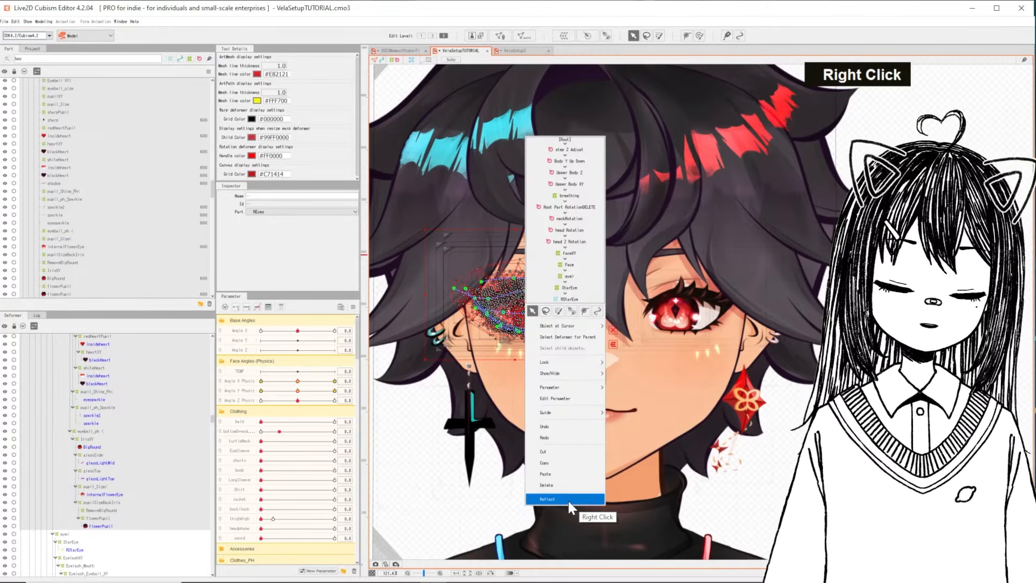
left_click(568, 498)
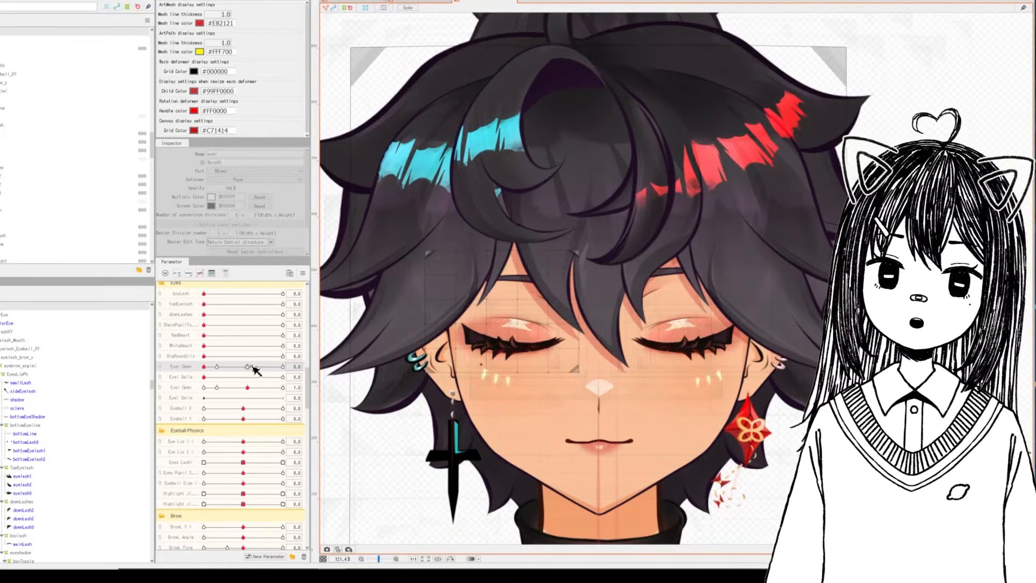
right_click(253, 366)
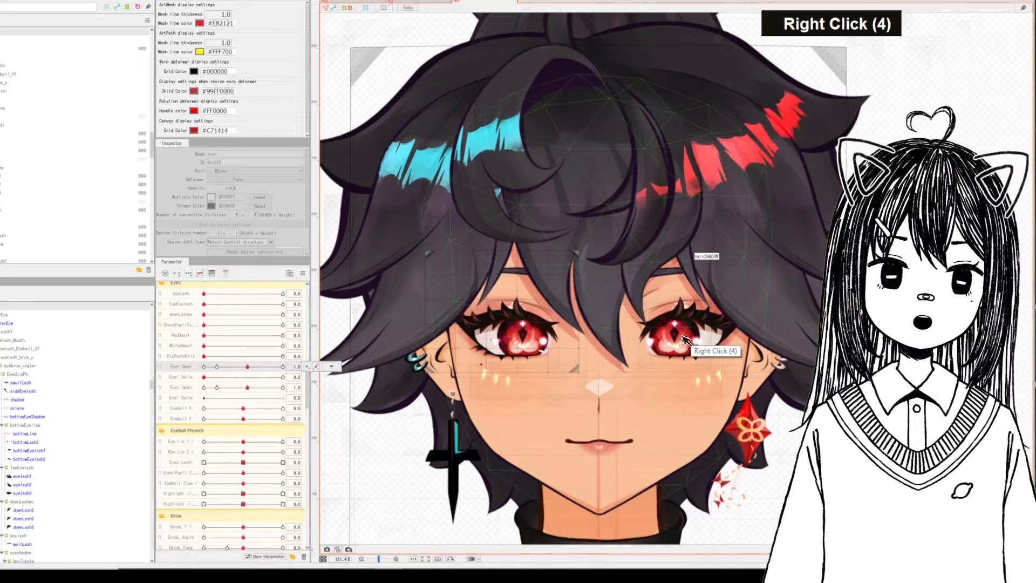
right_click(681, 337)
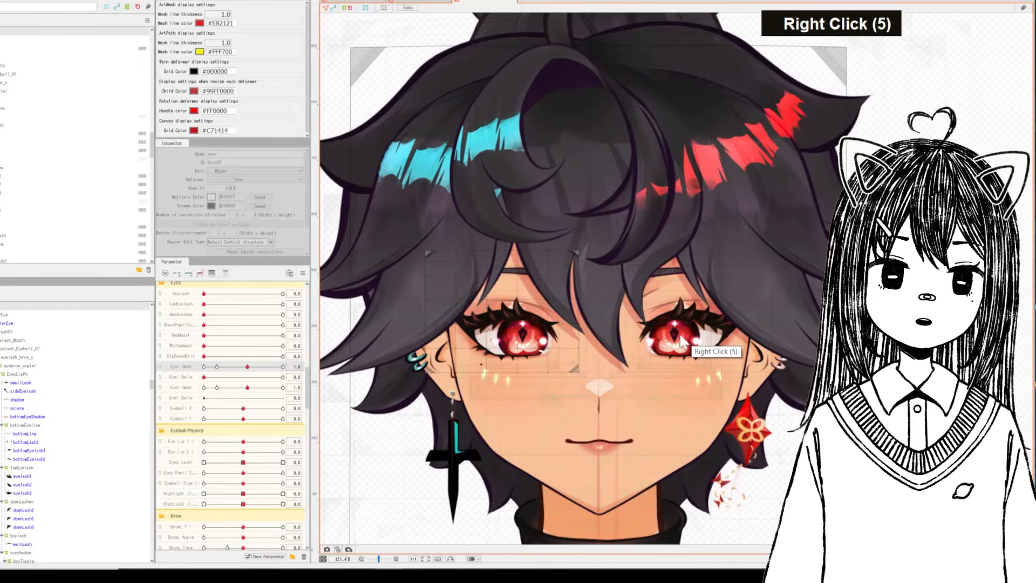
Step: Create a warp deformer named "colorchange" in REyes as the parent of the duplicated eye's internalFlowerEye
mouse_move(717, 359)
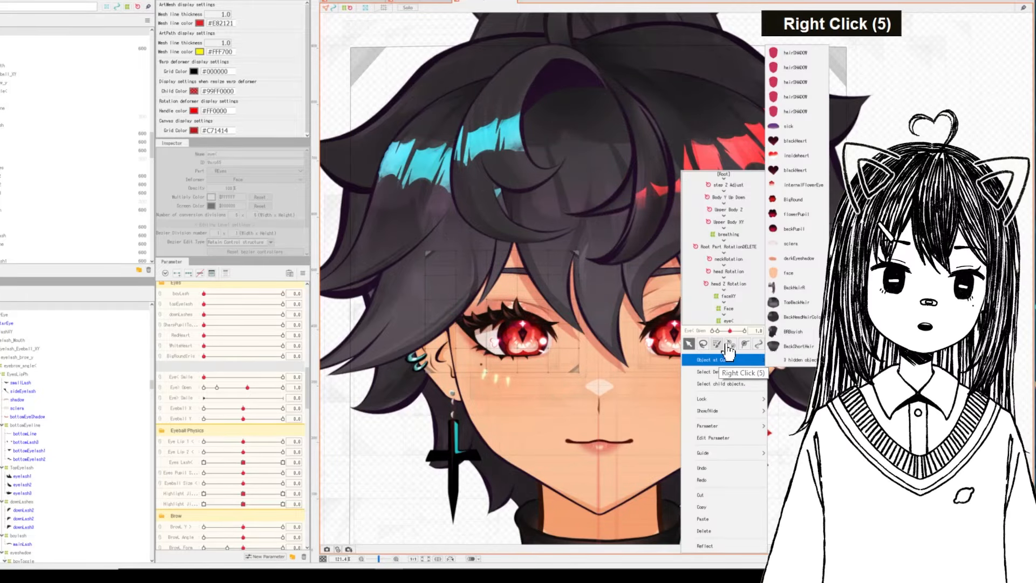
left_click(803, 185)
key("ctrl+shift+w")
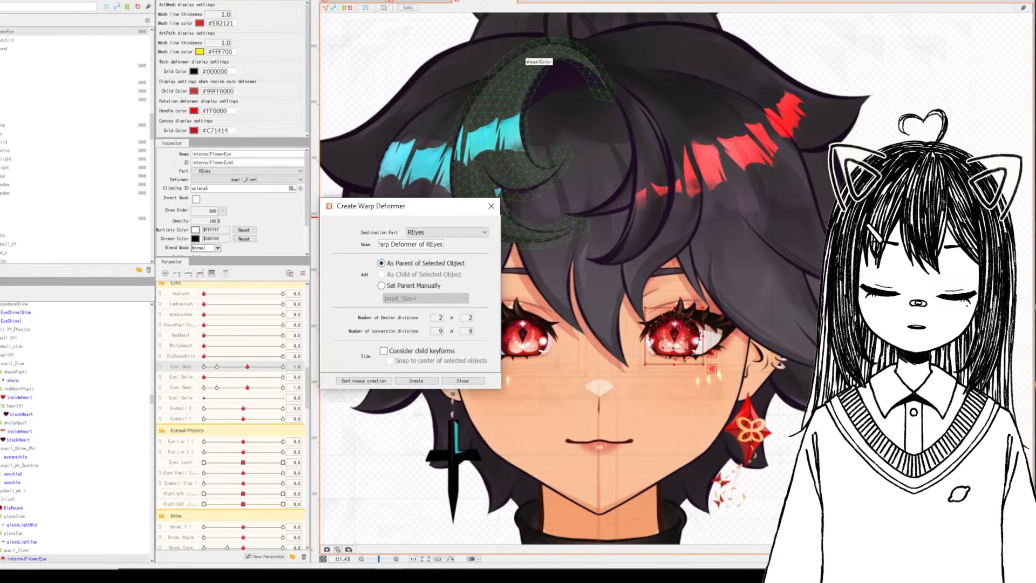
key("ctrl+a")
type("gmh")
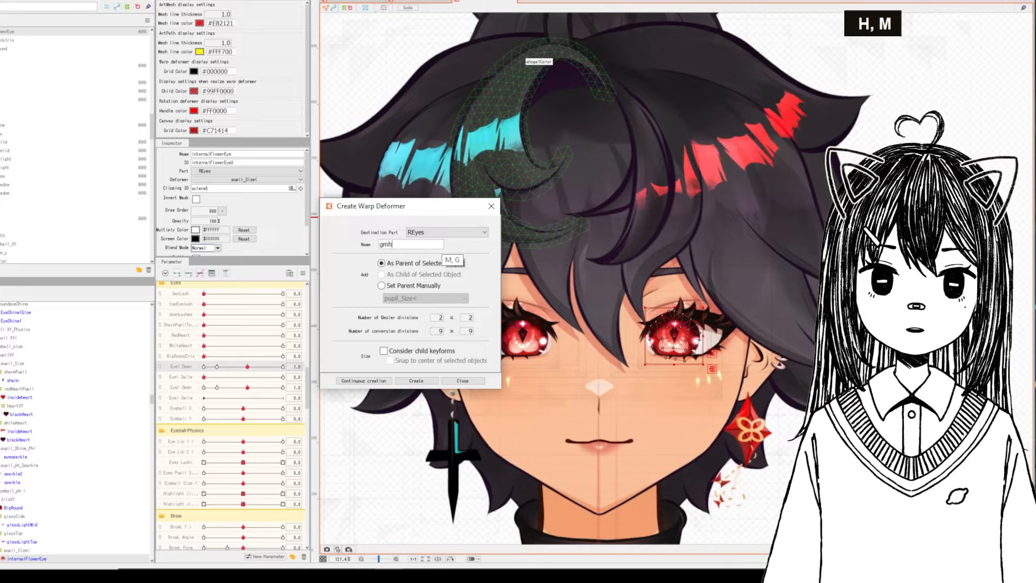
key("BackSpace")
key("BackSpace")
key("BackSpace")
key("BackSpace")
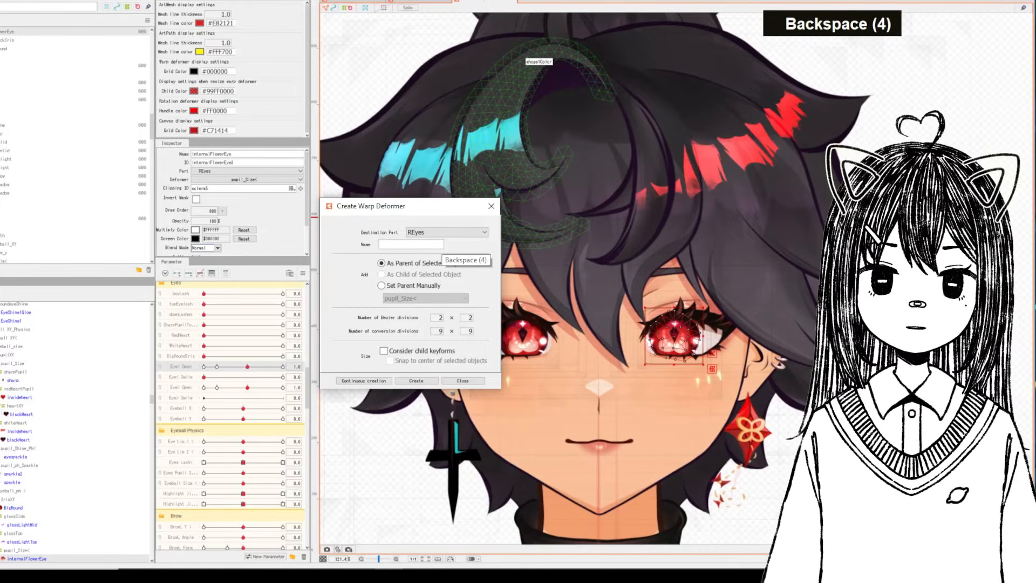
type("colorchange")
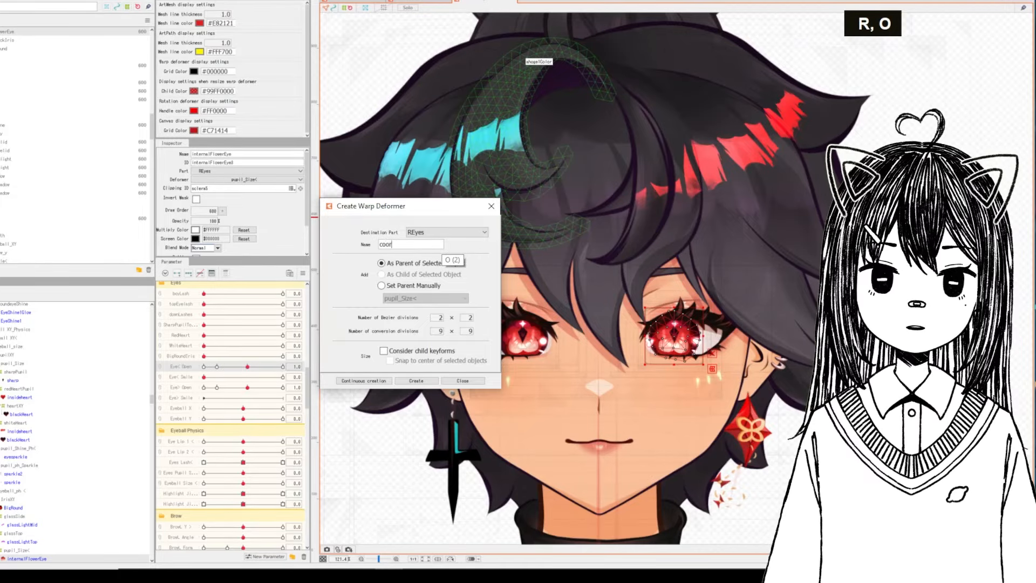
key("Return")
Step: Try recolouring the duplicated iris through the colorchange deformer with a cyan multiply colour and a teal screen colour
left_click_drag(170, 277, 181, 250)
left_click(284, 204)
double_click(259, 206)
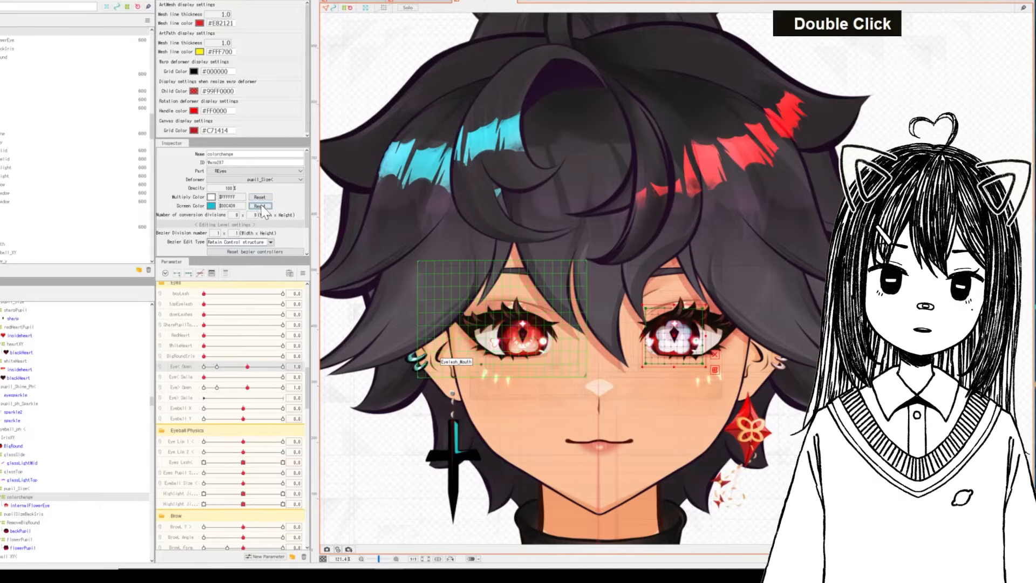
double_click(211, 196)
left_click(167, 270)
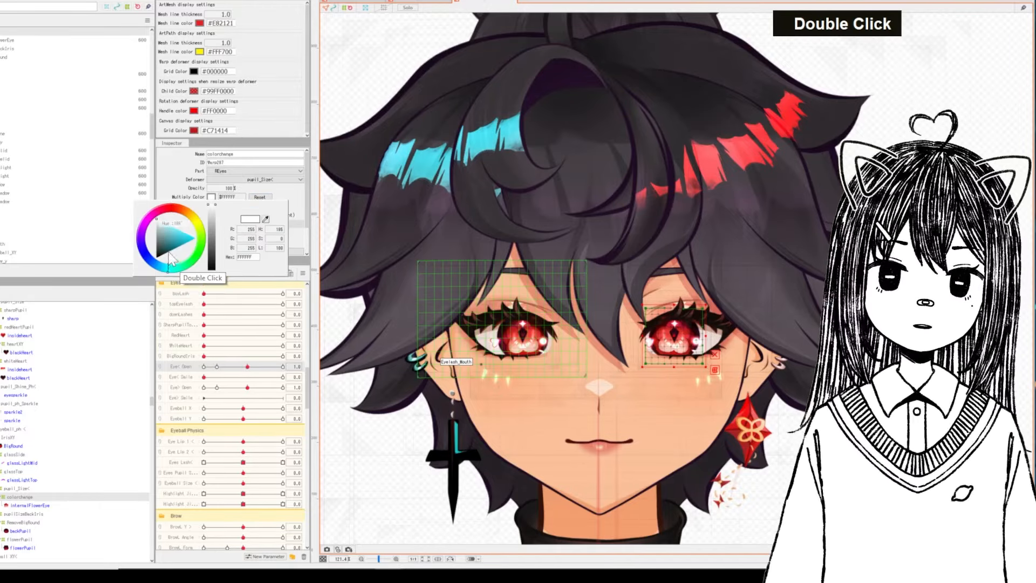
mouse_move(174, 232)
left_mouse_down()
mouse_move(163, 211)
mouse_move(177, 218)
left_mouse_up()
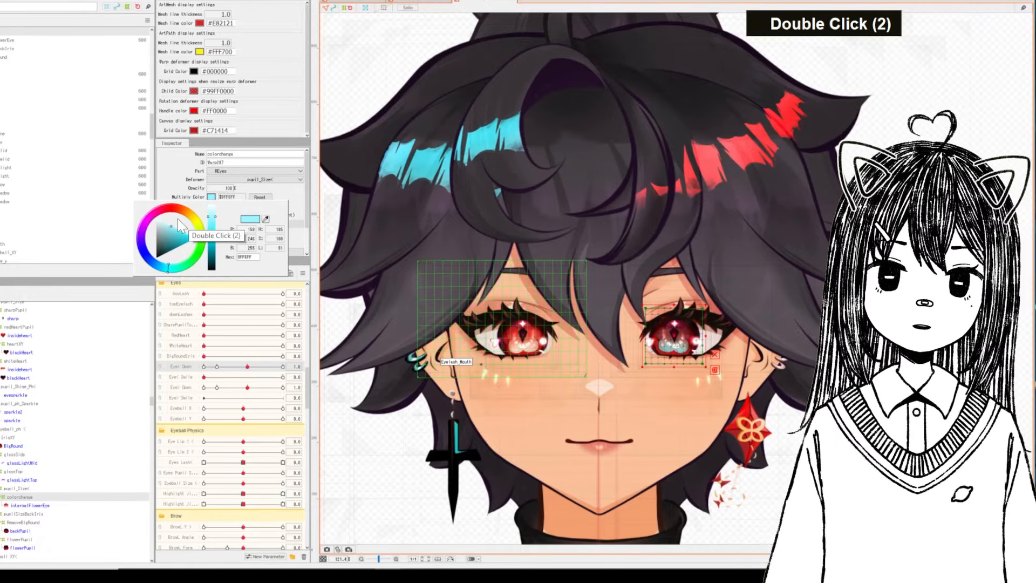
Step: Test the tinted eye with EyeL Open, and reset the colorchange deformer's multiply and screen colours
left_click_drag(247, 366, 369, 388)
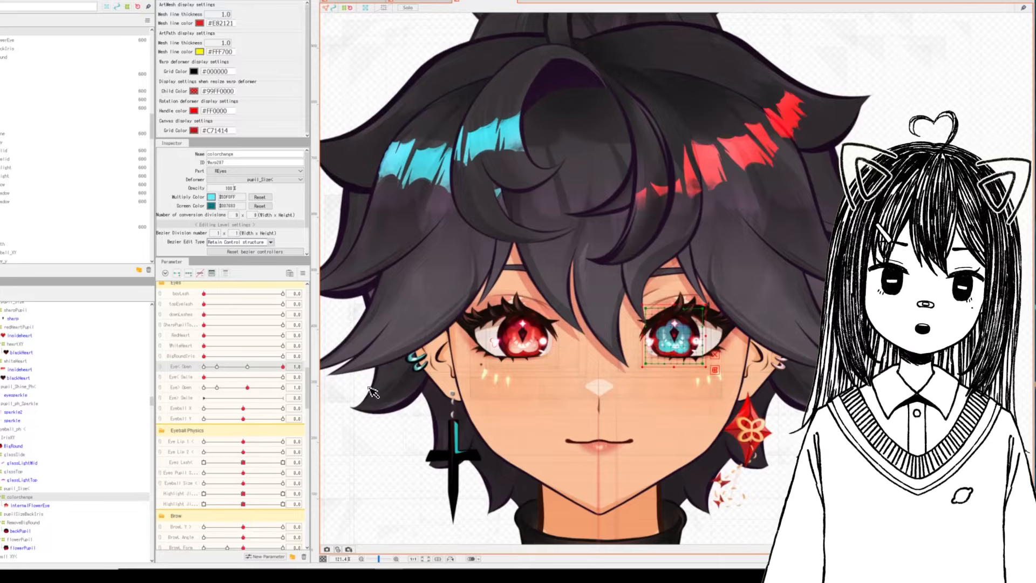
right_click(250, 368)
right_click(249, 368)
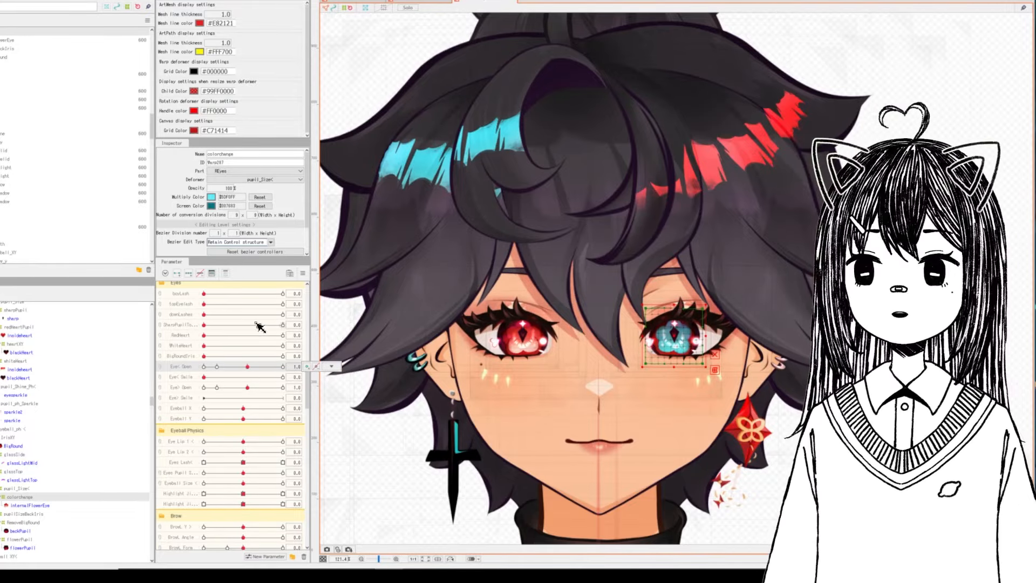
left_click(265, 198)
left_click(263, 206)
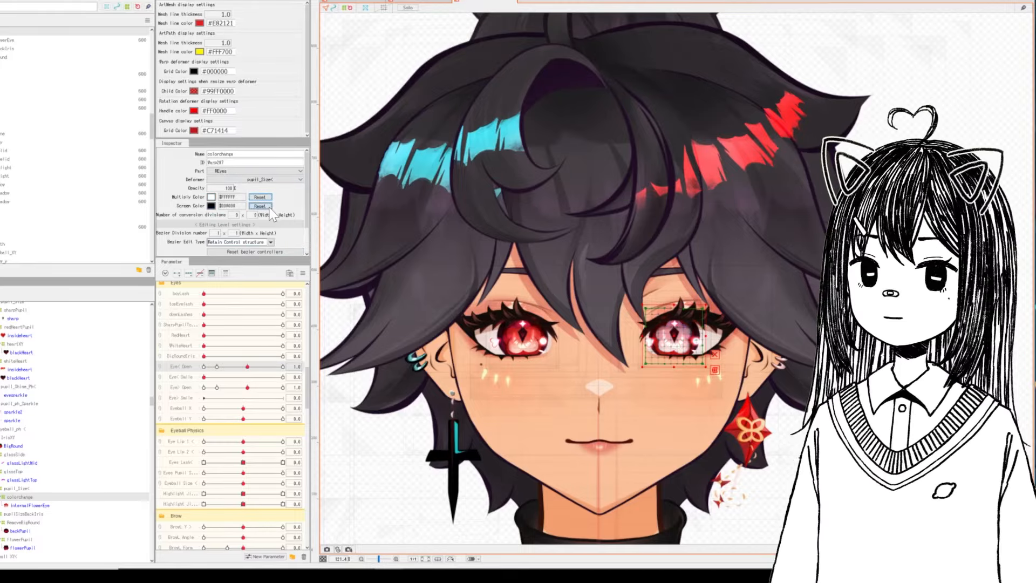